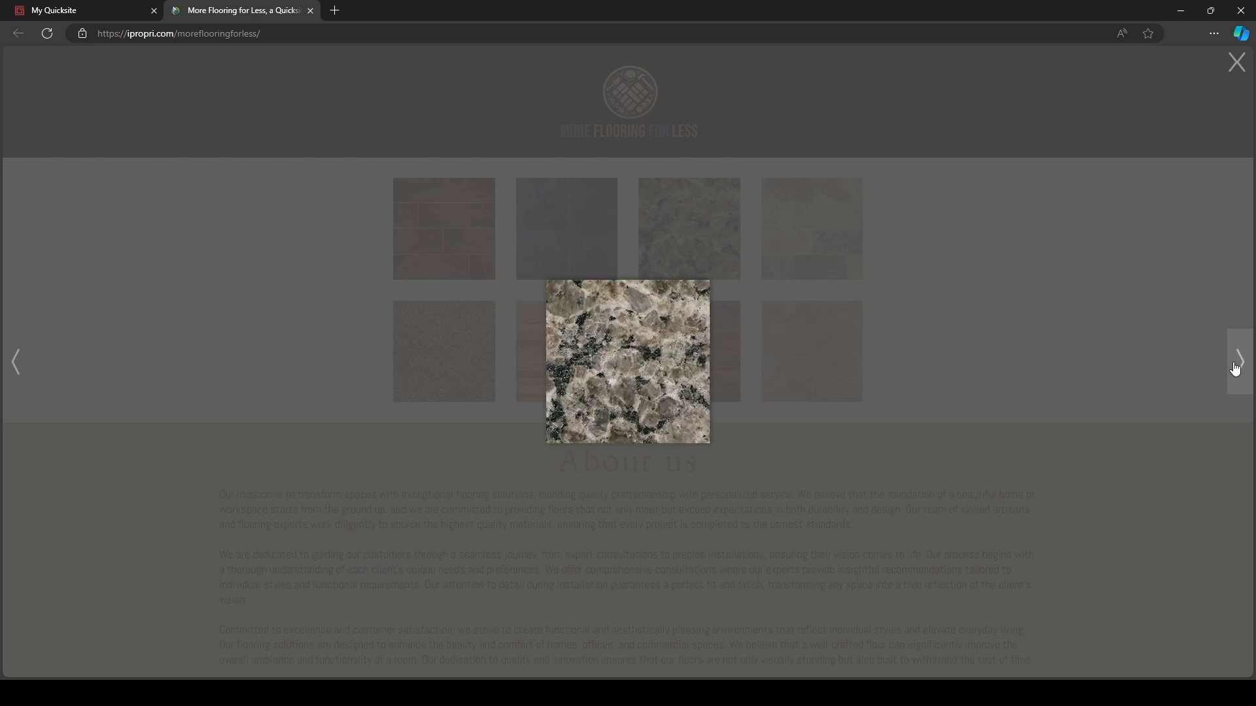
# Preview the flooring sample images enlarged on the published More Flooring for Less site.
pyautogui.click(1235, 367)
pyautogui.click(1237, 63)
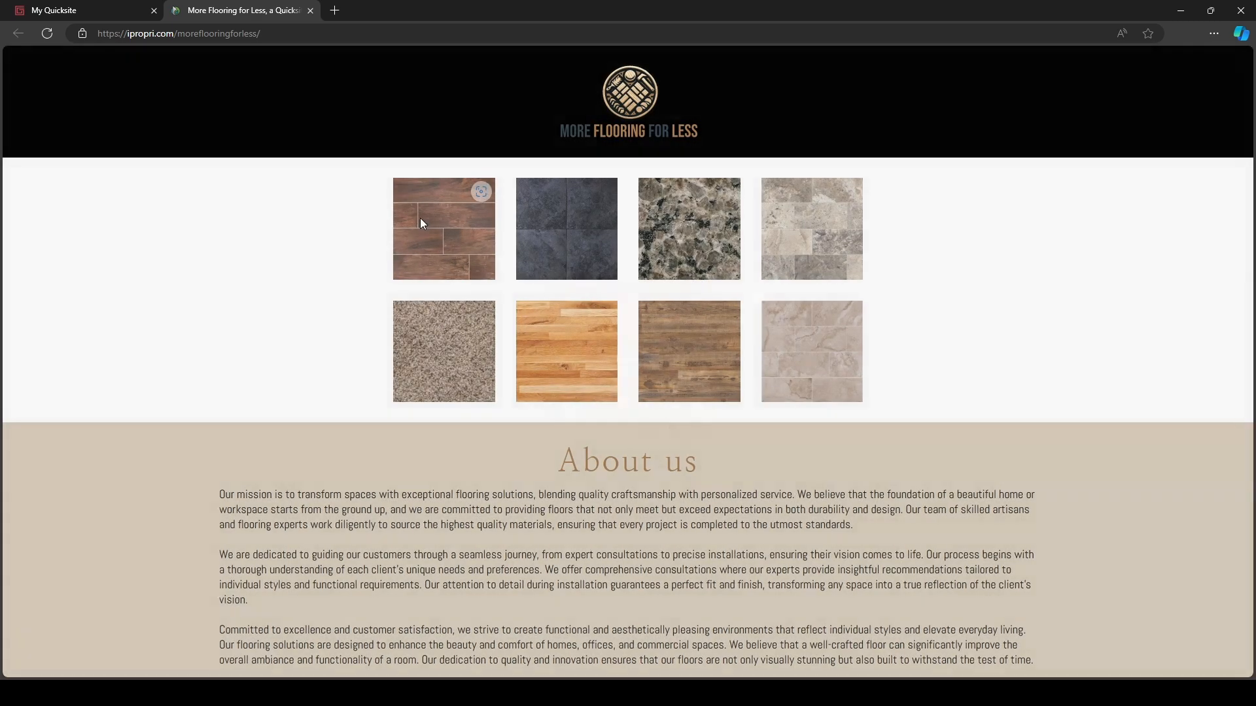
pyautogui.click(422, 225)
pyautogui.click(1237, 62)
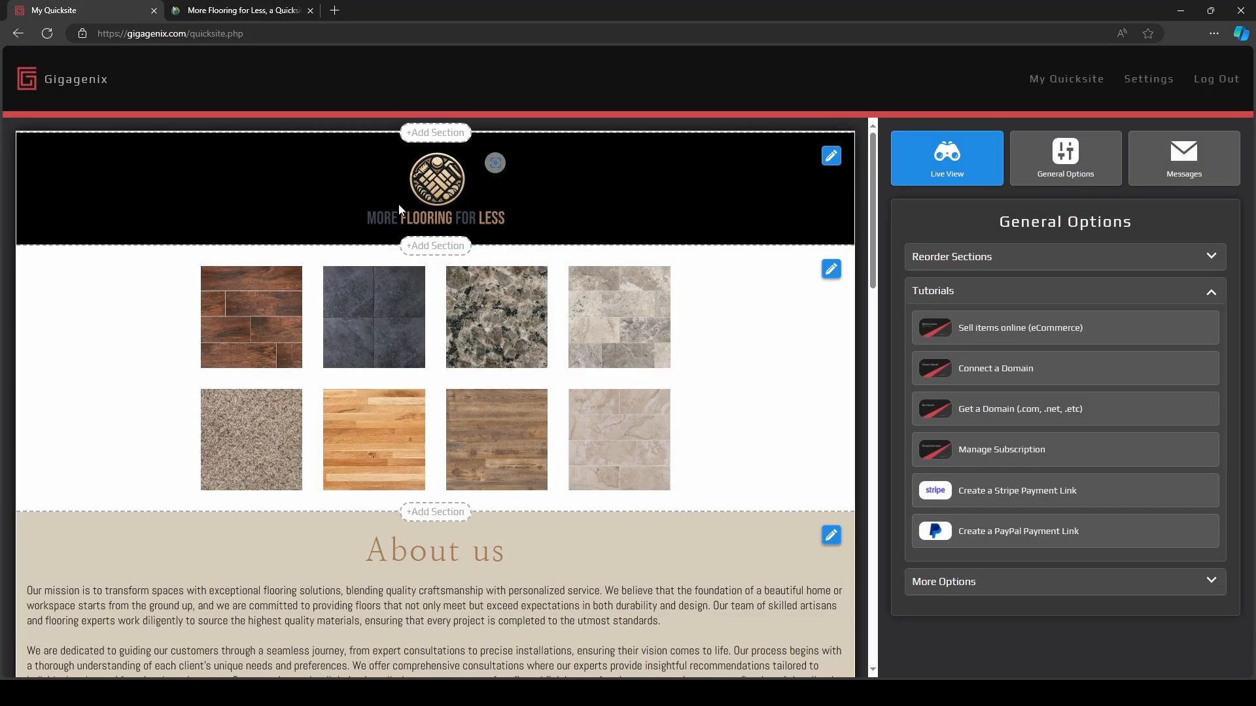
# Add a Text section above the logo section and enter "Contact Us" followed by the business phone number as its description.
pyautogui.click(436, 133)
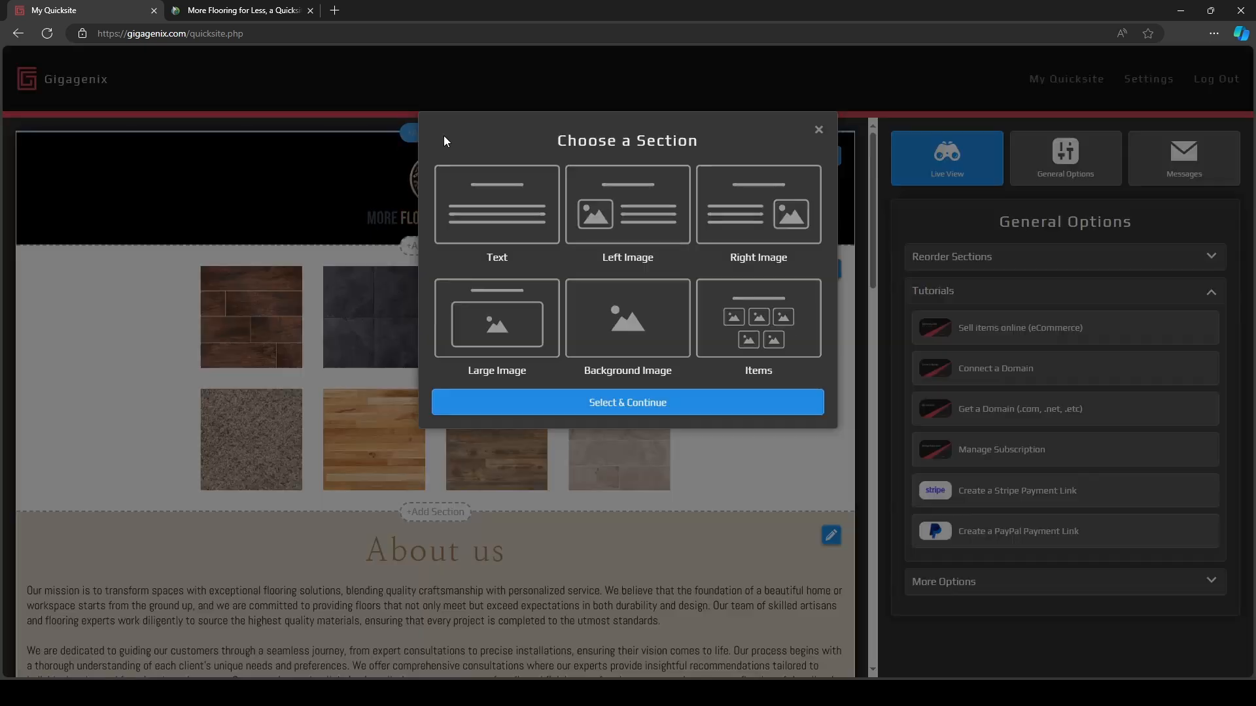
pyautogui.click(497, 209)
pyautogui.click(609, 409)
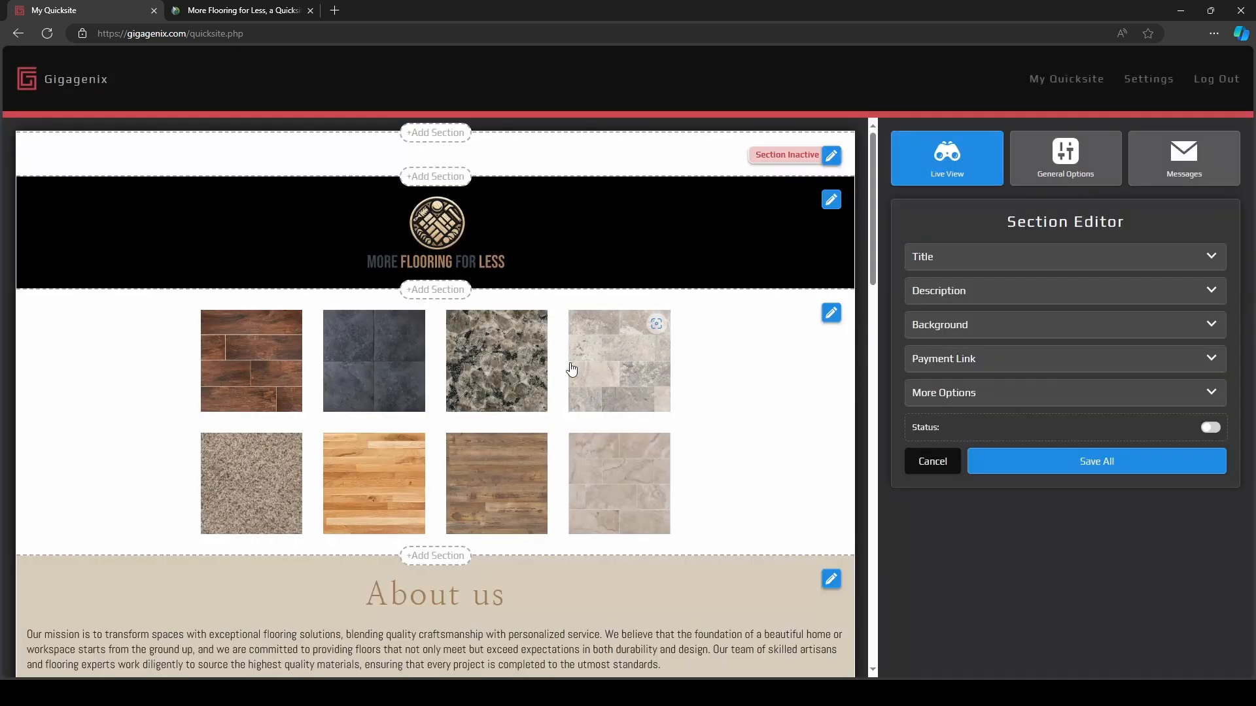
pyautogui.click(983, 294)
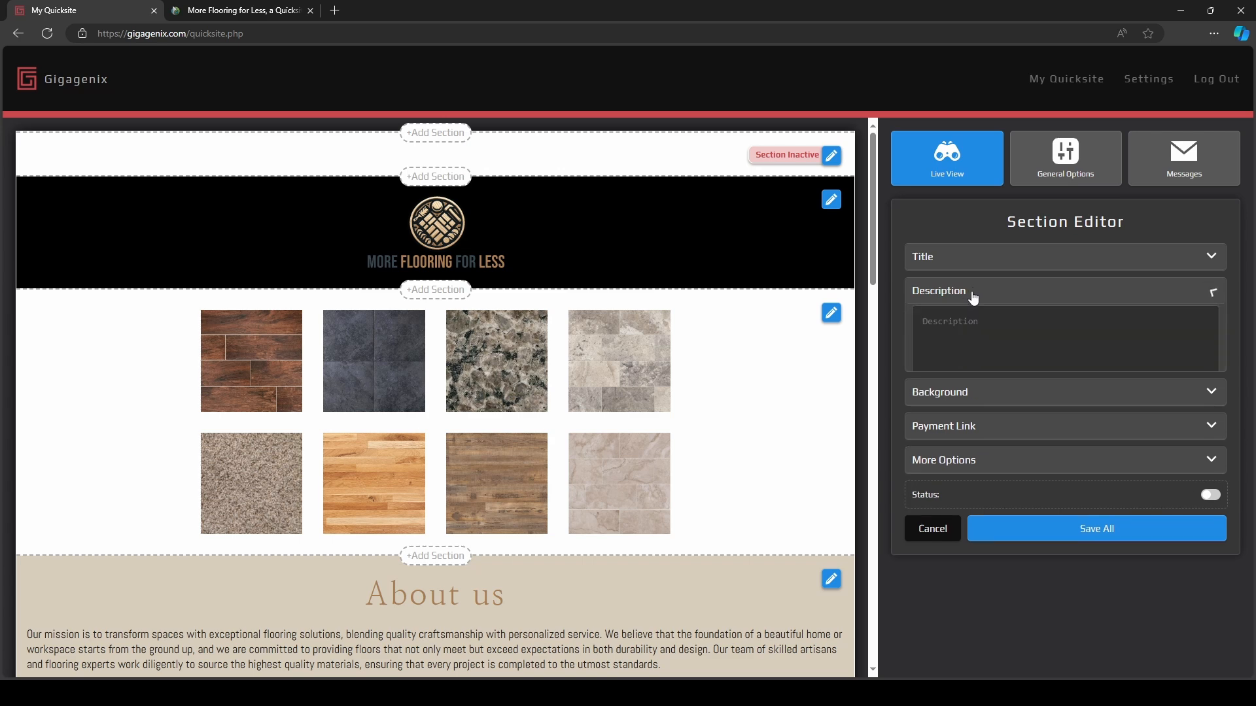
pyautogui.click(953, 335)
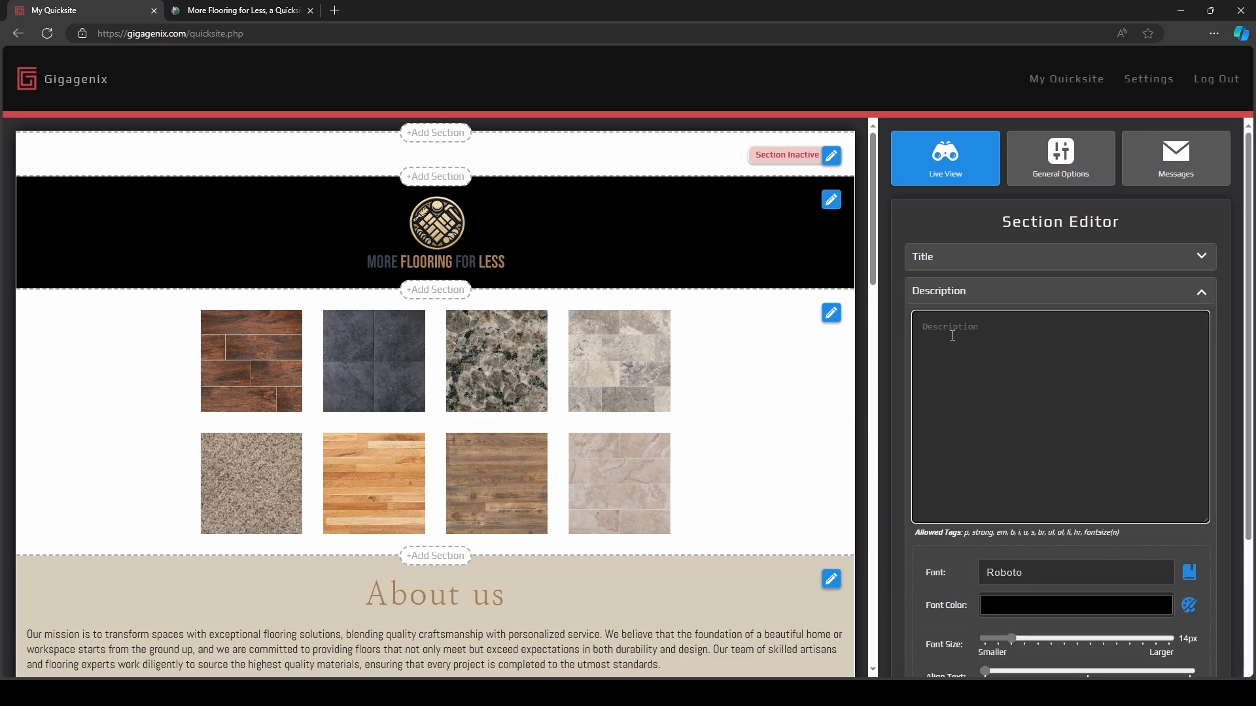
pyautogui.write('Contact Us (623)555-0123')
# Preview the contact wording in the available fonts and choose Alegreya Sans SC for the description.
pyautogui.scroll(-1, 1151, 526)
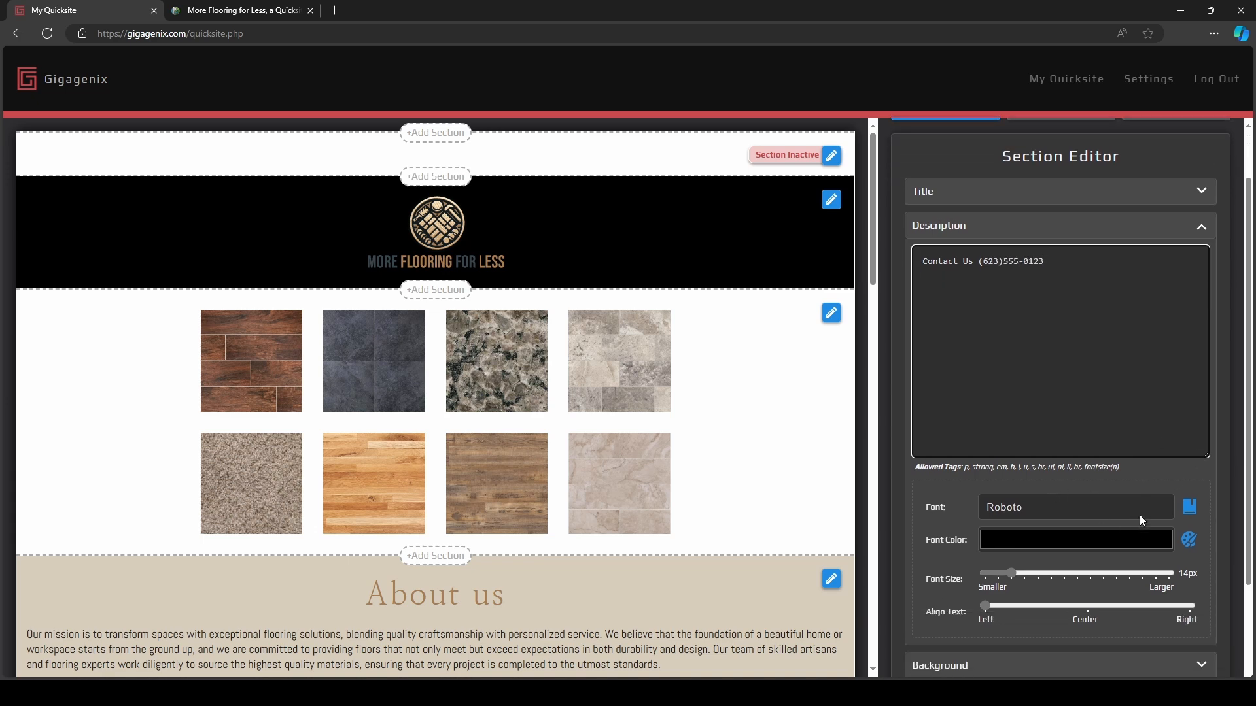
pyautogui.click(1189, 508)
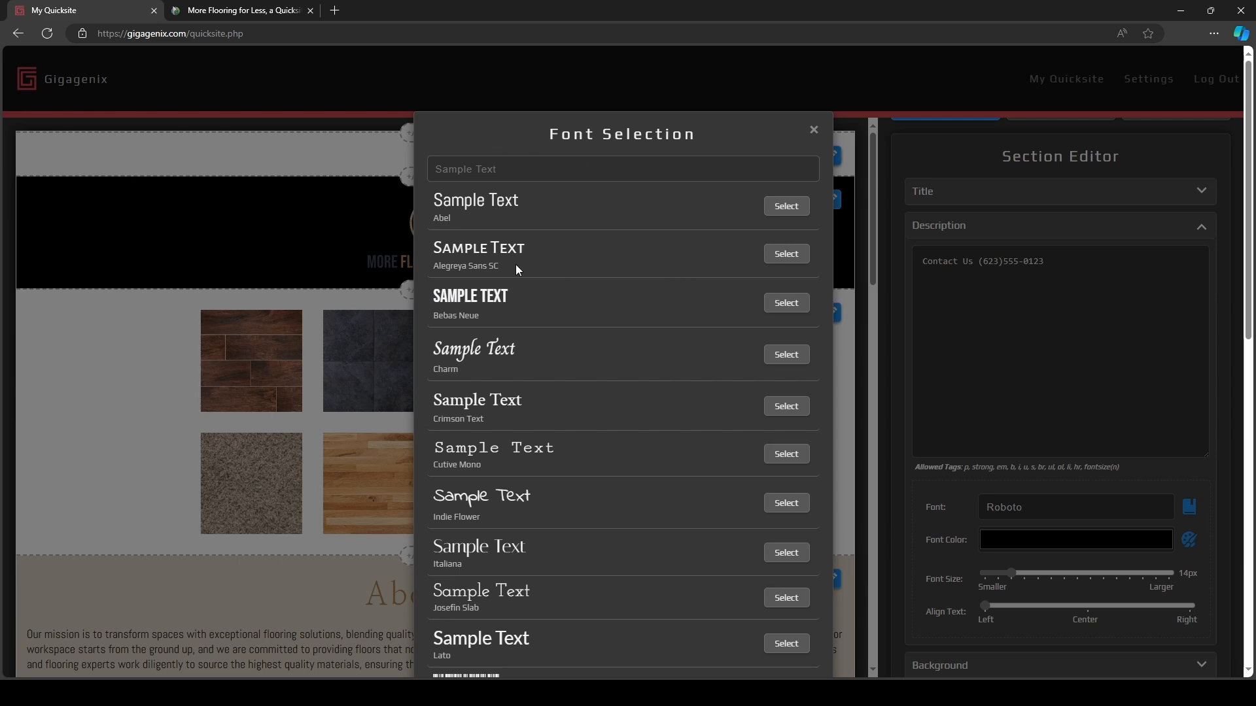
pyautogui.click(507, 170)
pyautogui.write('Contac')
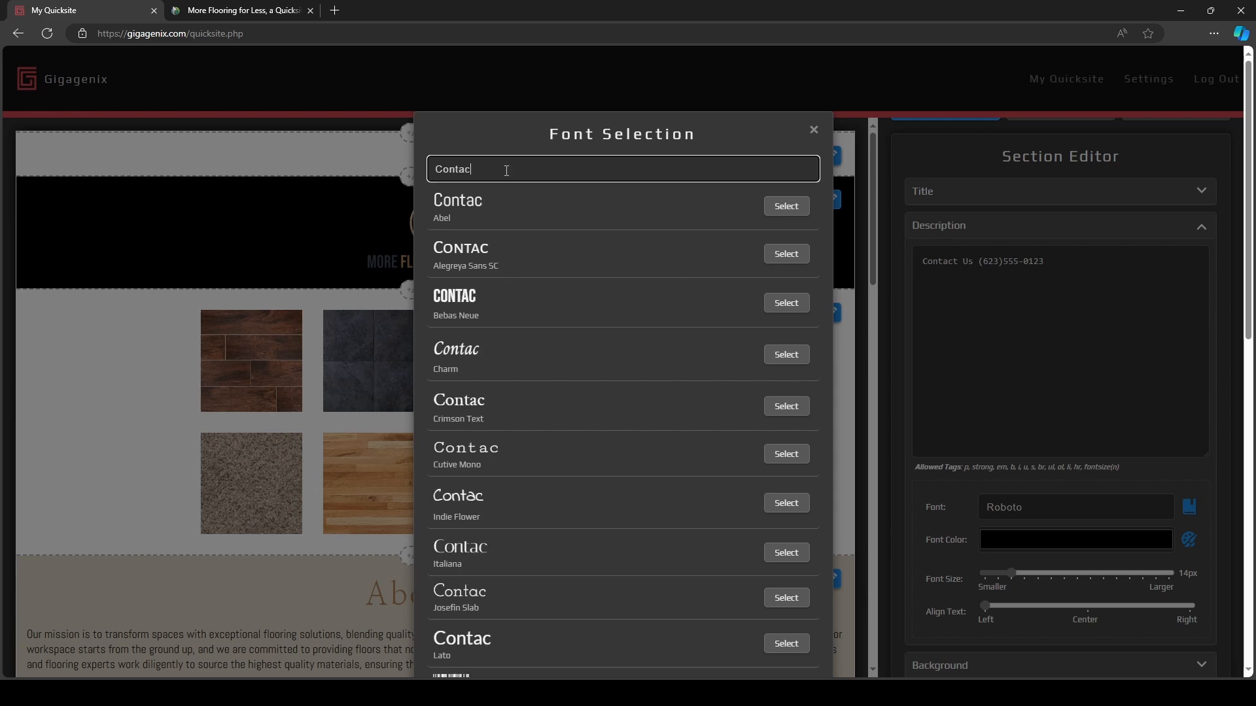
pyautogui.write('t Us (')
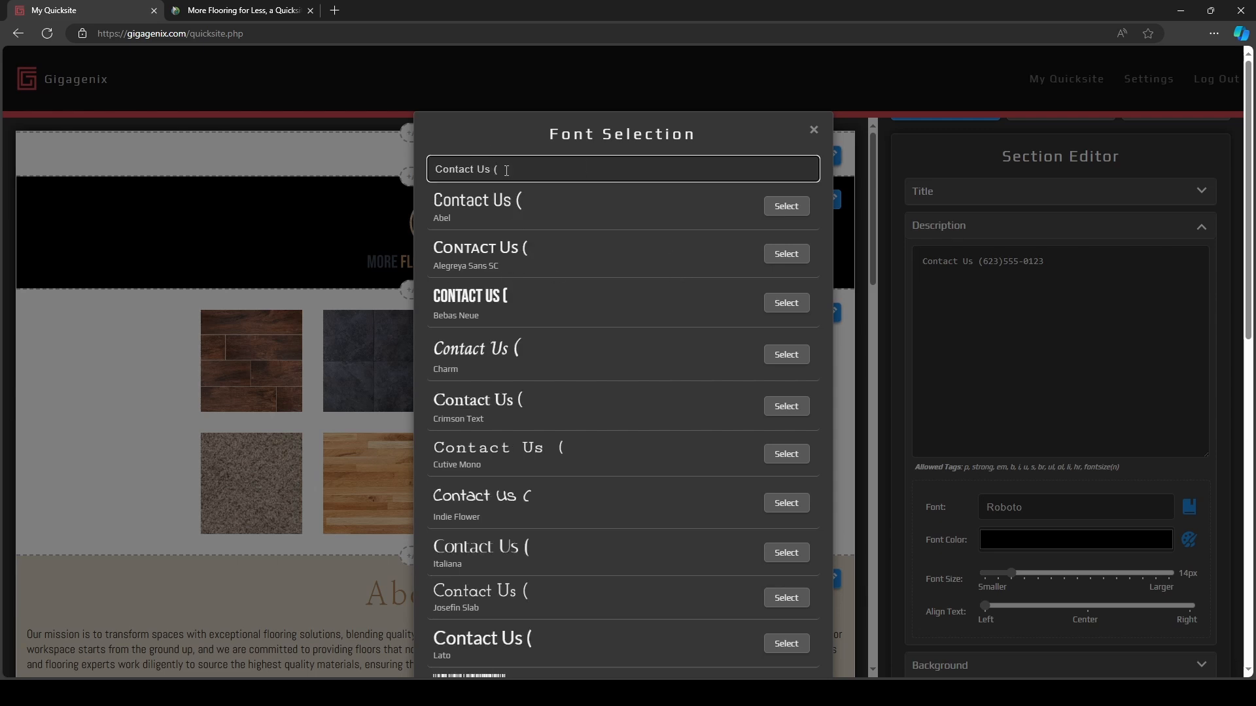
pyautogui.write('623)')
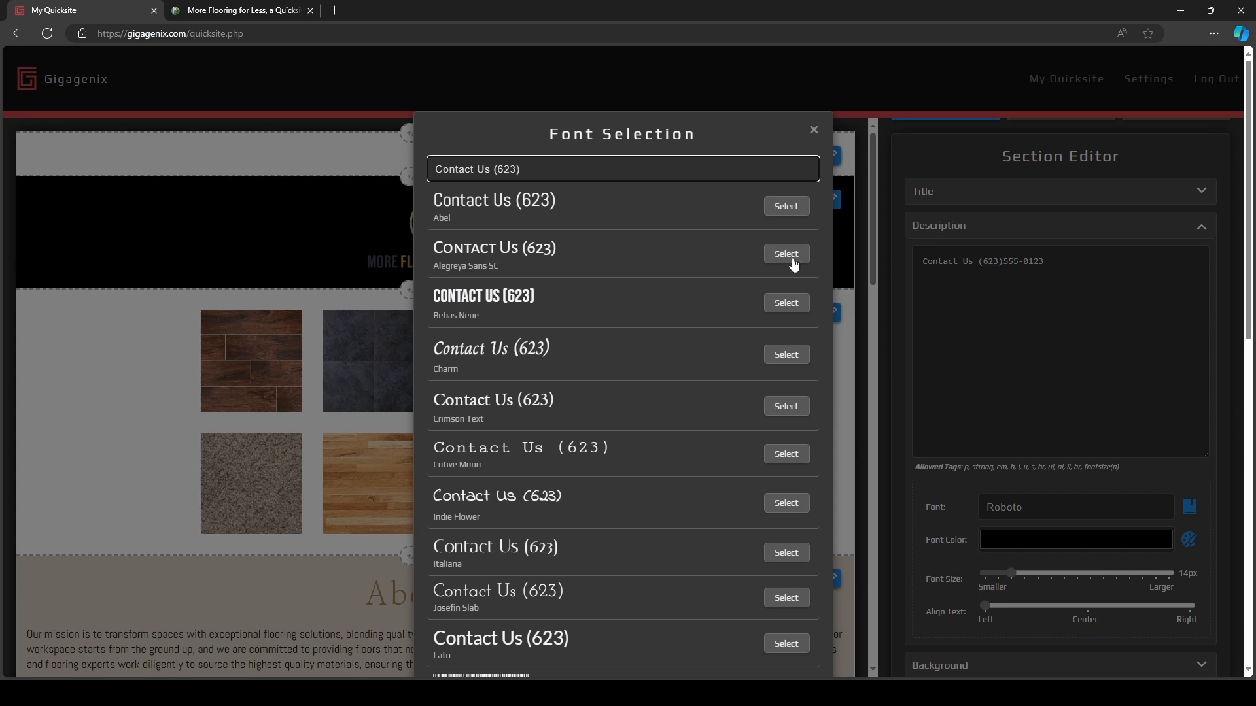
pyautogui.click(786, 254)
# Format the contact description with white font color, 24px size and center alignment.
pyautogui.scroll(-2, 1128, 501)
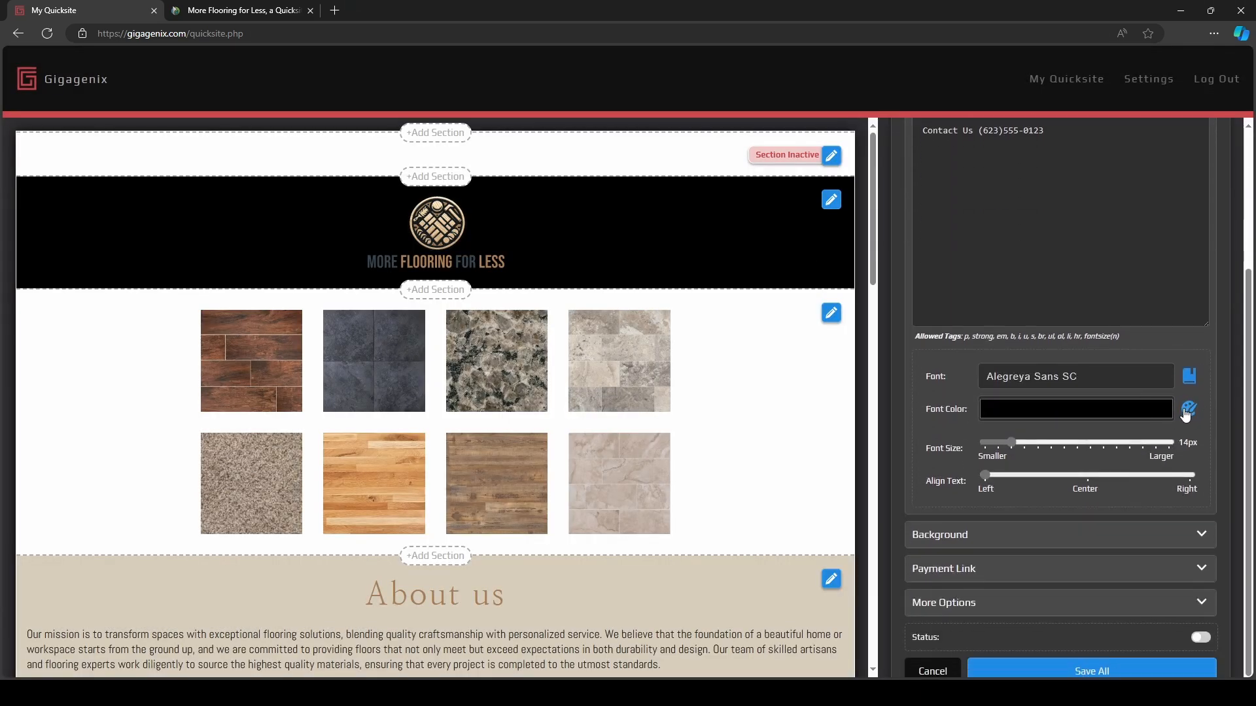
pyautogui.click(1188, 410)
pyautogui.click(785, 441)
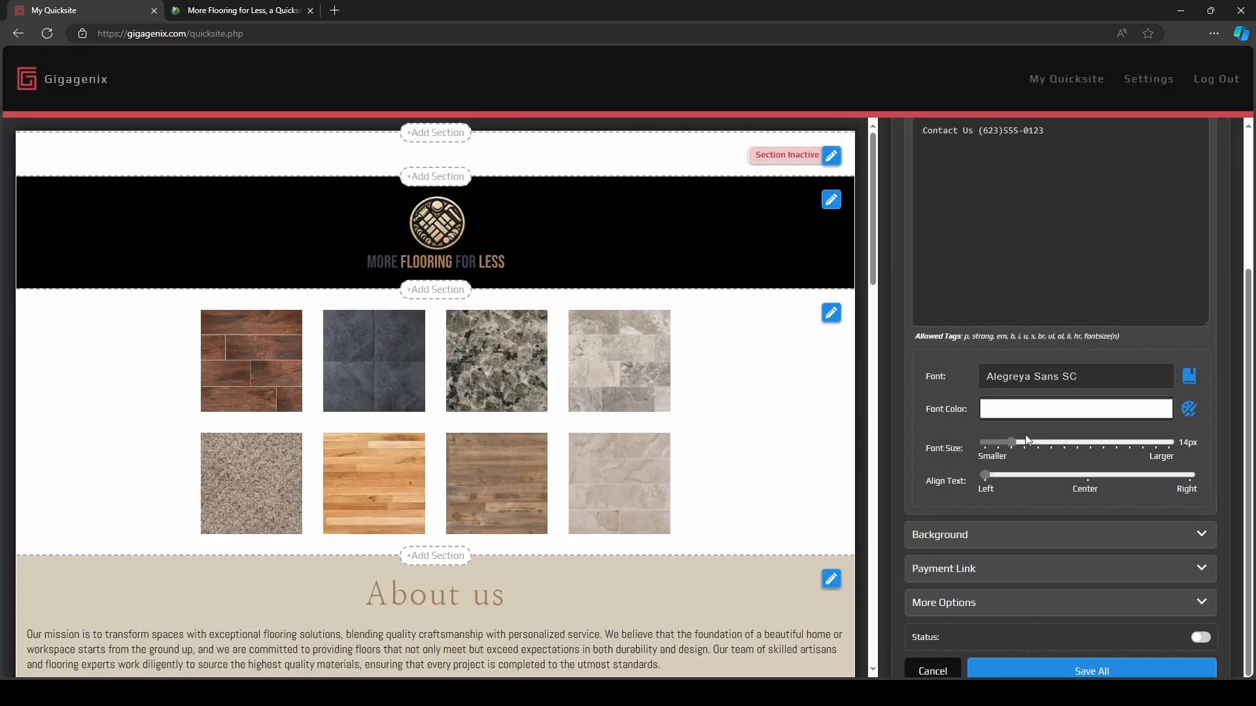
pyautogui.click(1051, 445)
pyautogui.moveTo(1053, 445); pyautogui.dragTo(1064, 445)
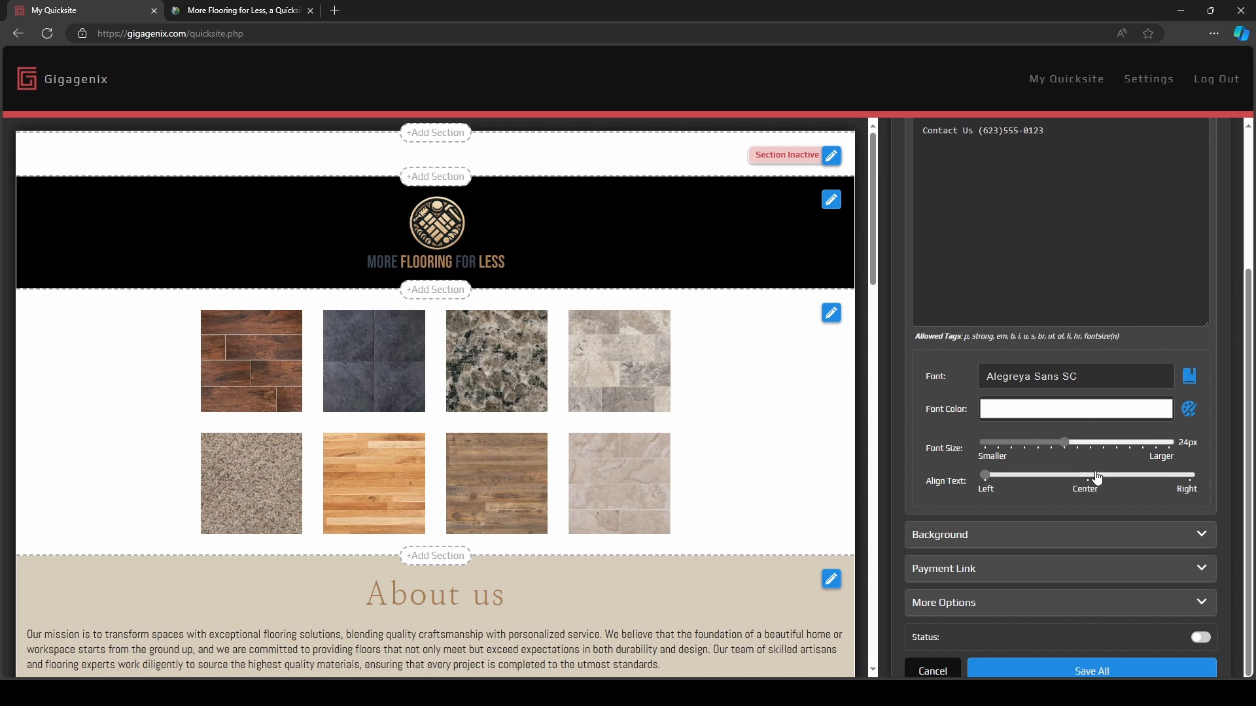
# Set the contact section's background color to black and its section width to one notch below the maximum.
pyautogui.click(1027, 535)
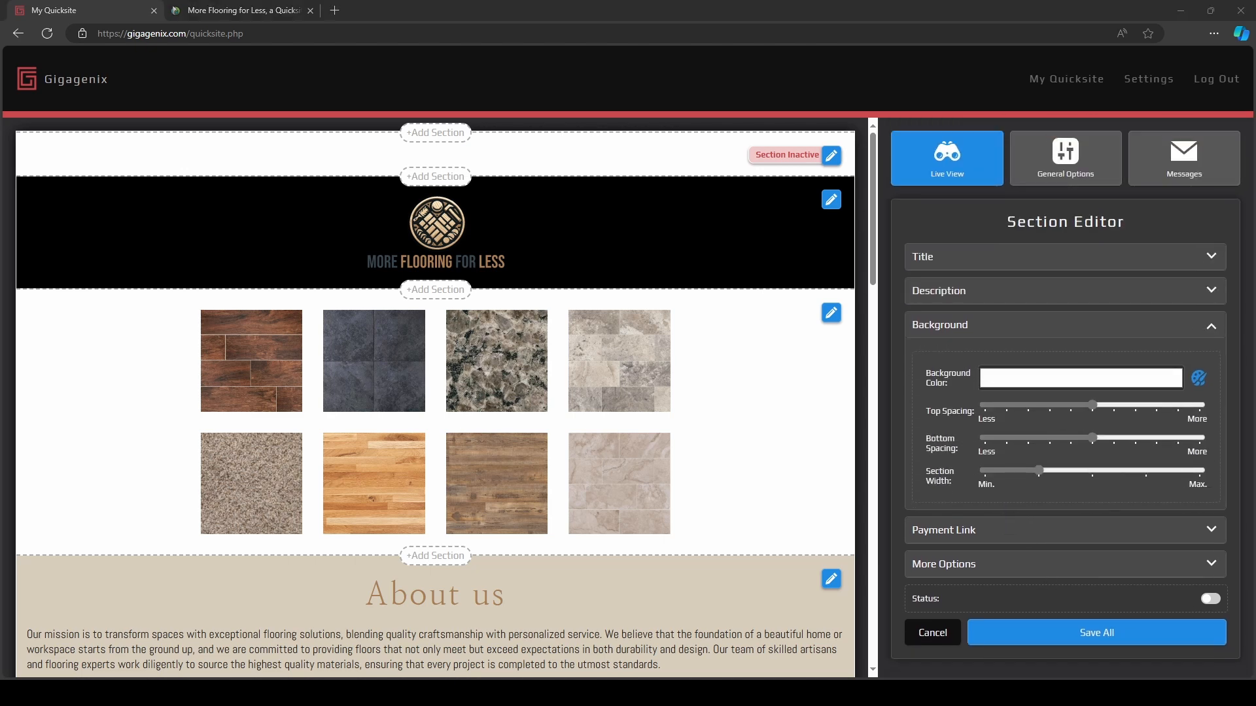
pyautogui.click(1199, 378)
pyautogui.click(674, 438)
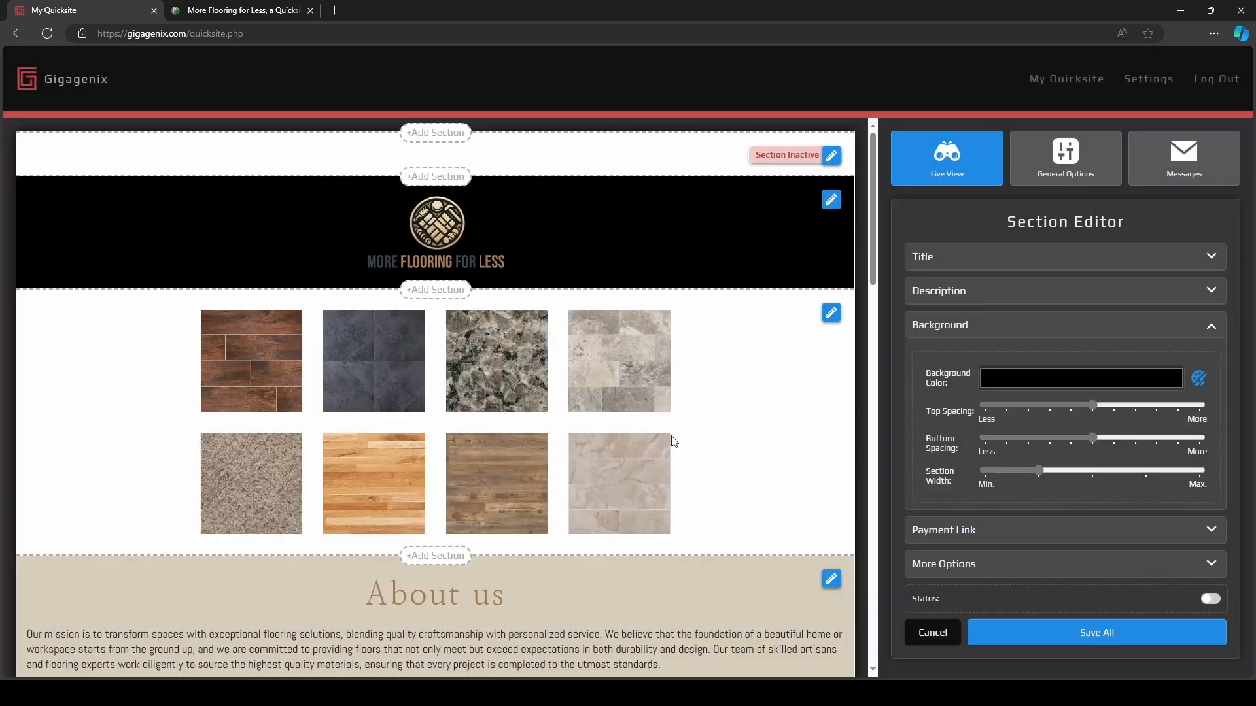
pyautogui.click(1141, 471)
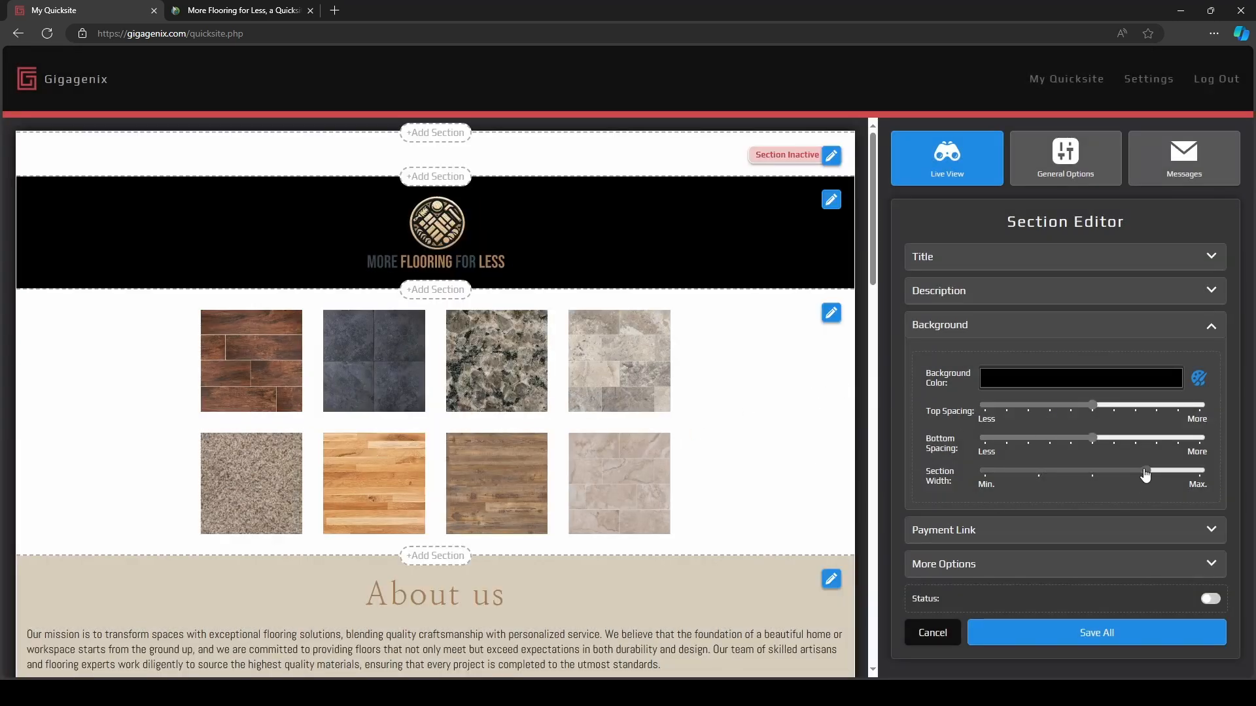
# Reduce the contact section's top and bottom spacing to two notches above the minimum, and save it with its status active.
pyautogui.click(1029, 406)
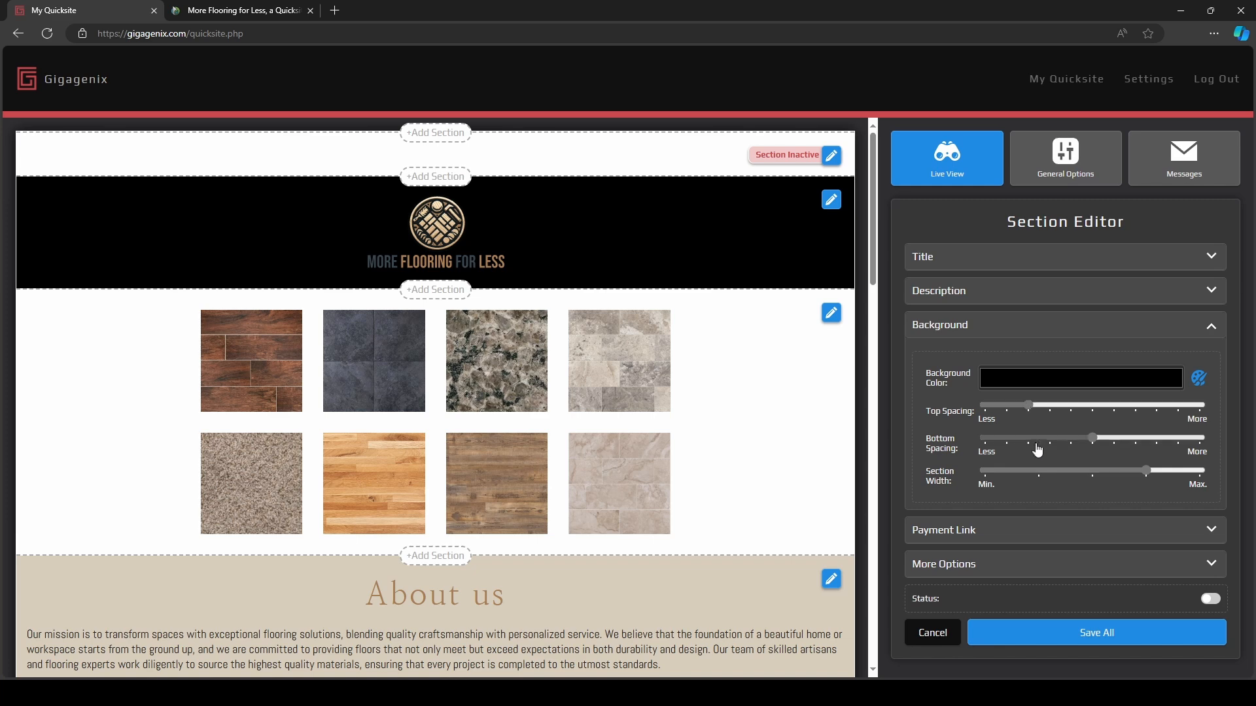
pyautogui.click(1030, 438)
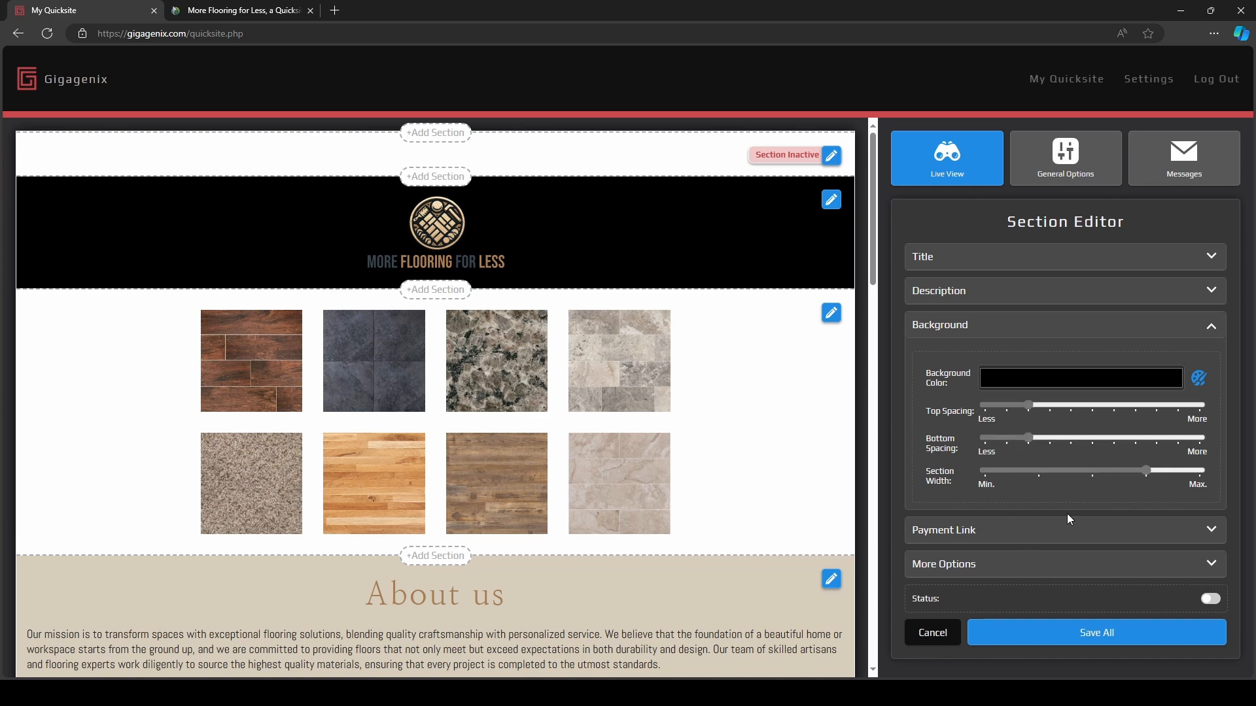
pyautogui.click(1210, 600)
pyautogui.click(1070, 633)
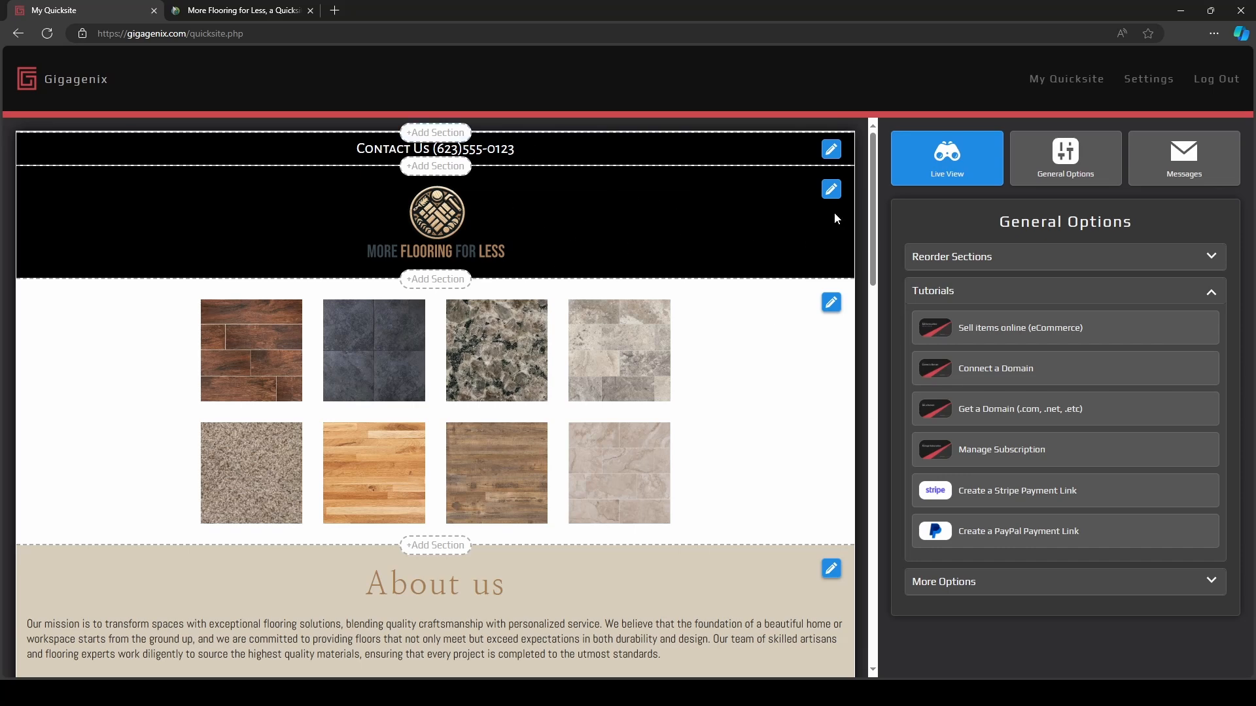
# Change the logo section's background color to white and save the section.
pyautogui.click(831, 189)
pyautogui.click(980, 293)
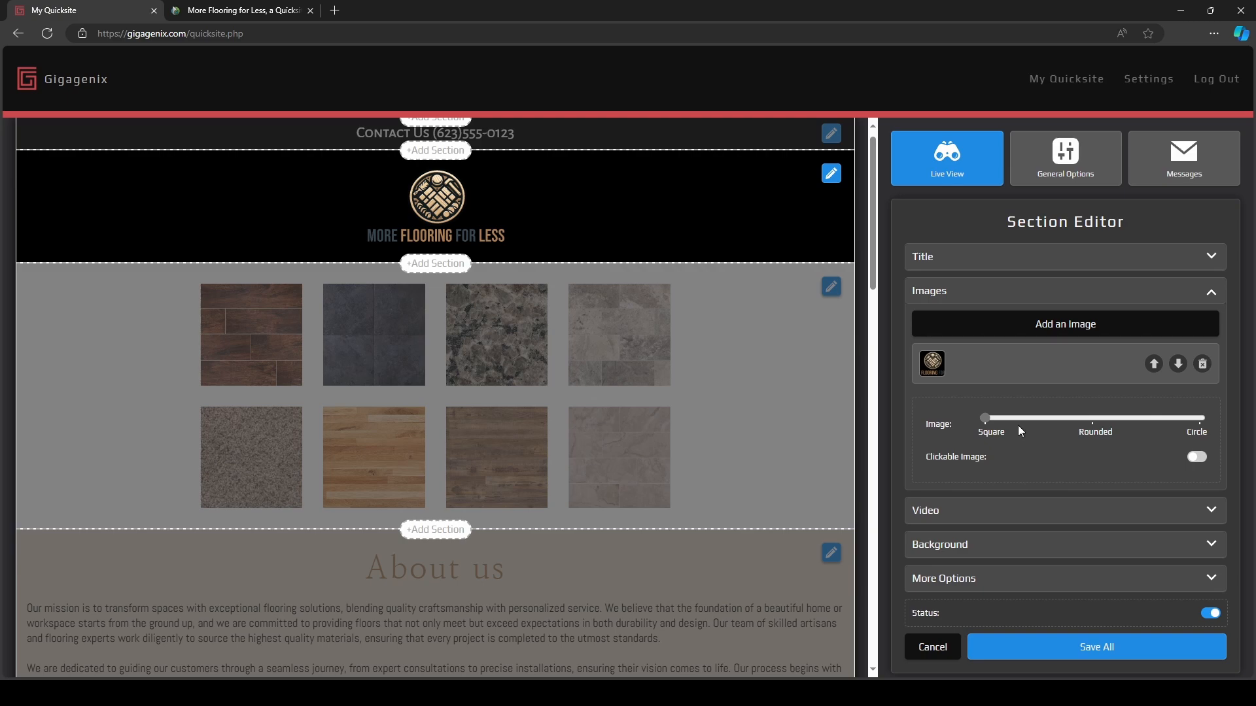
pyautogui.click(967, 547)
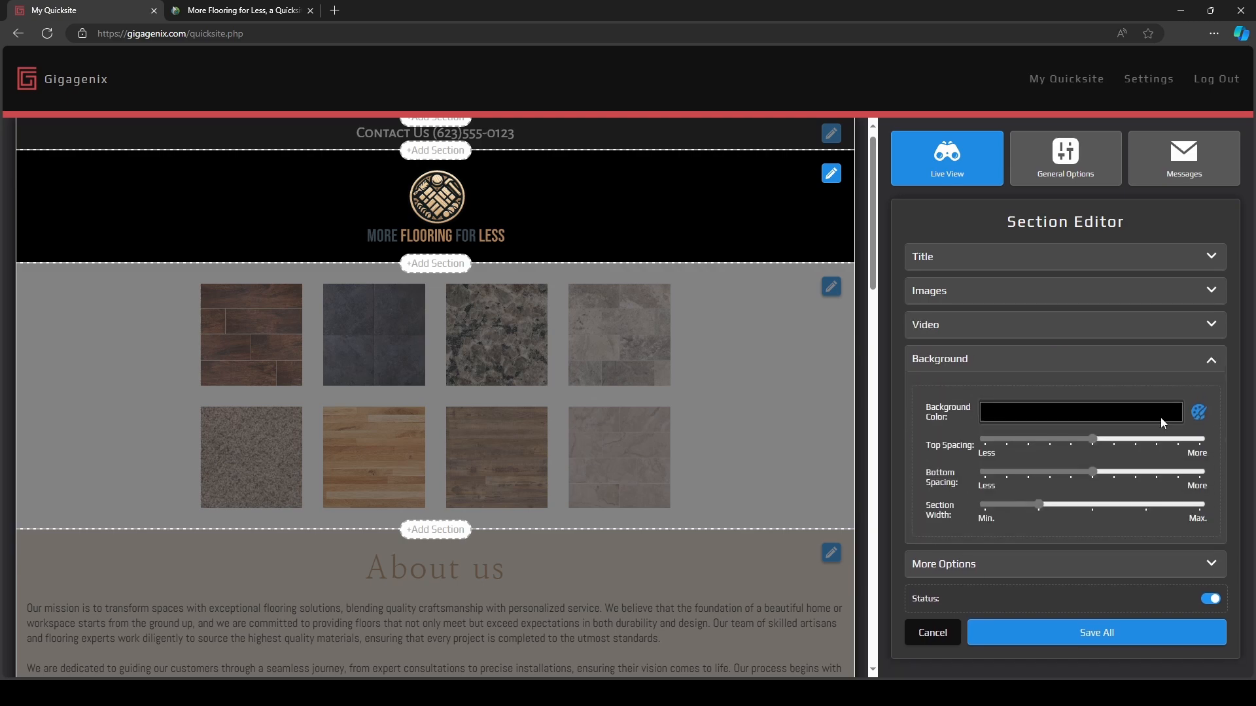
pyautogui.click(1198, 412)
pyautogui.click(592, 437)
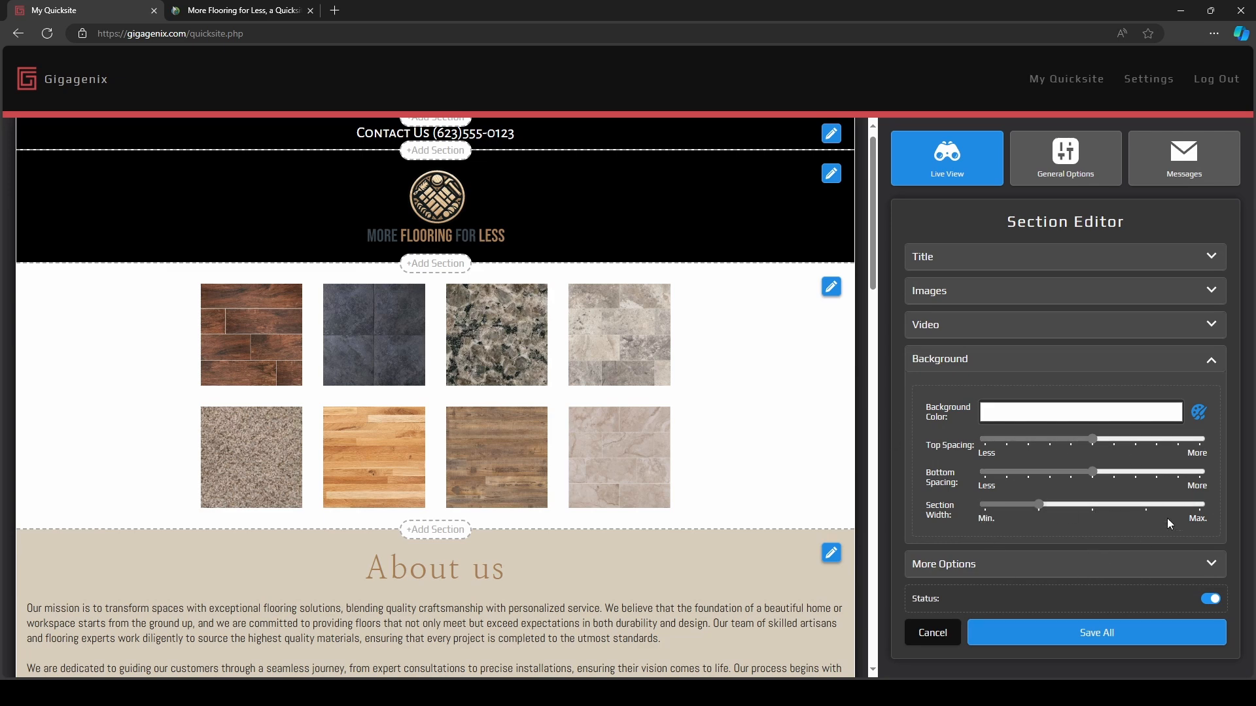
pyautogui.click(1047, 631)
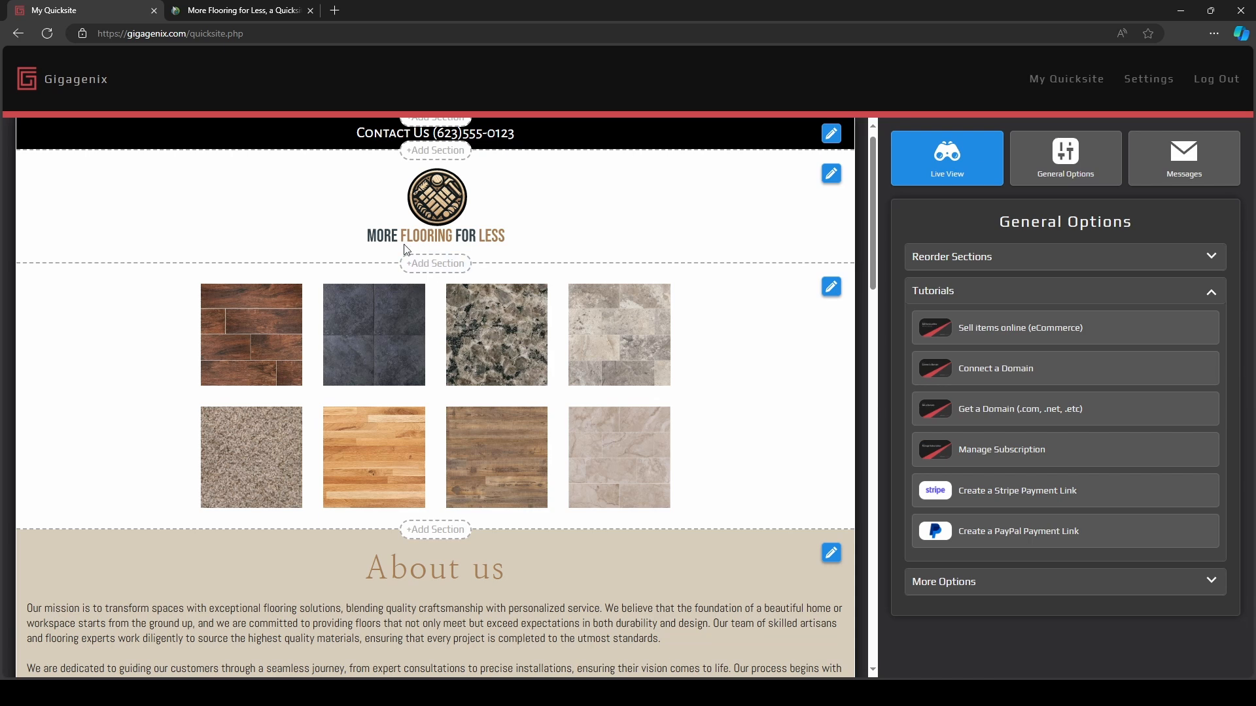
# Add a Text section directly below the logo section and set its background color to #A87D53.
pyautogui.click(436, 264)
pyautogui.click(483, 216)
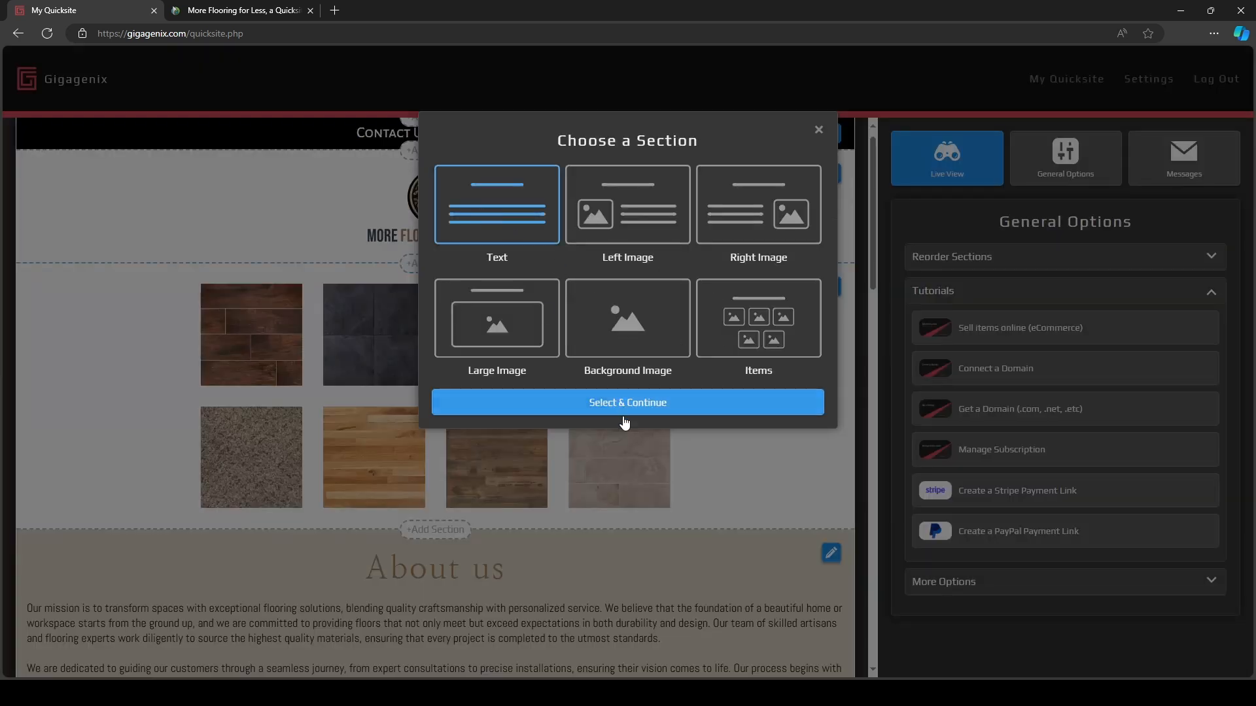
pyautogui.click(626, 403)
pyautogui.click(966, 338)
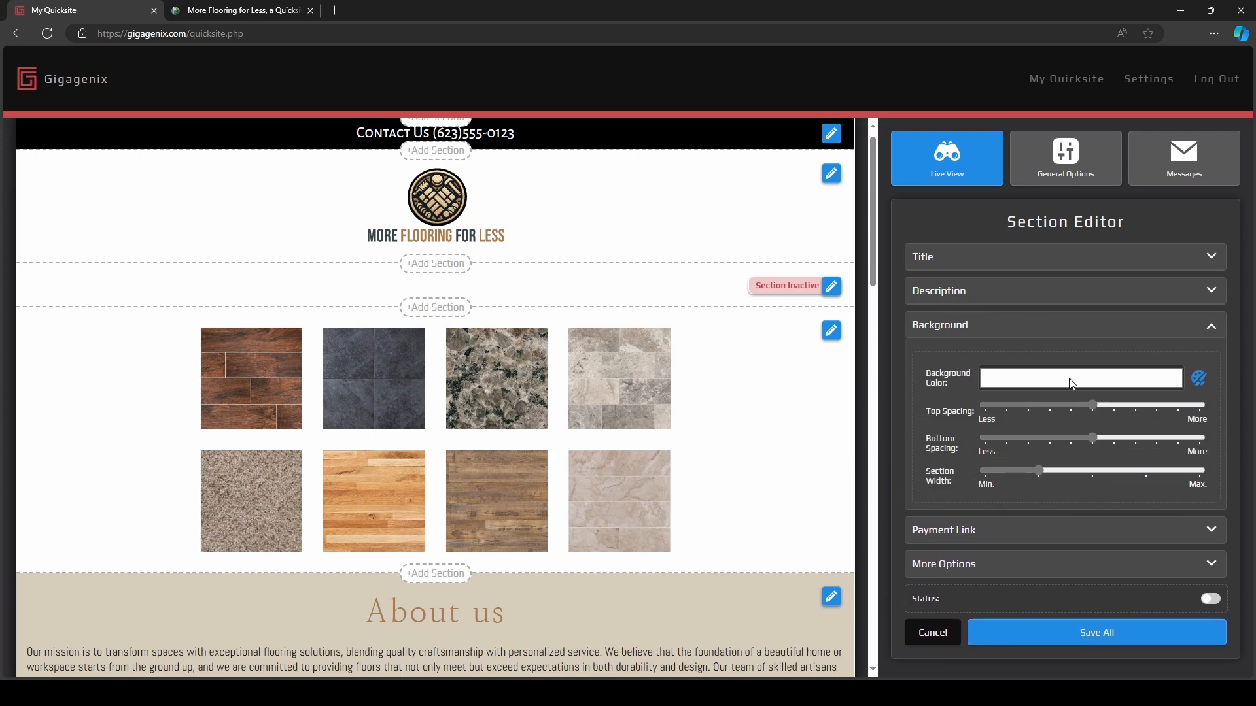
pyautogui.click(1201, 378)
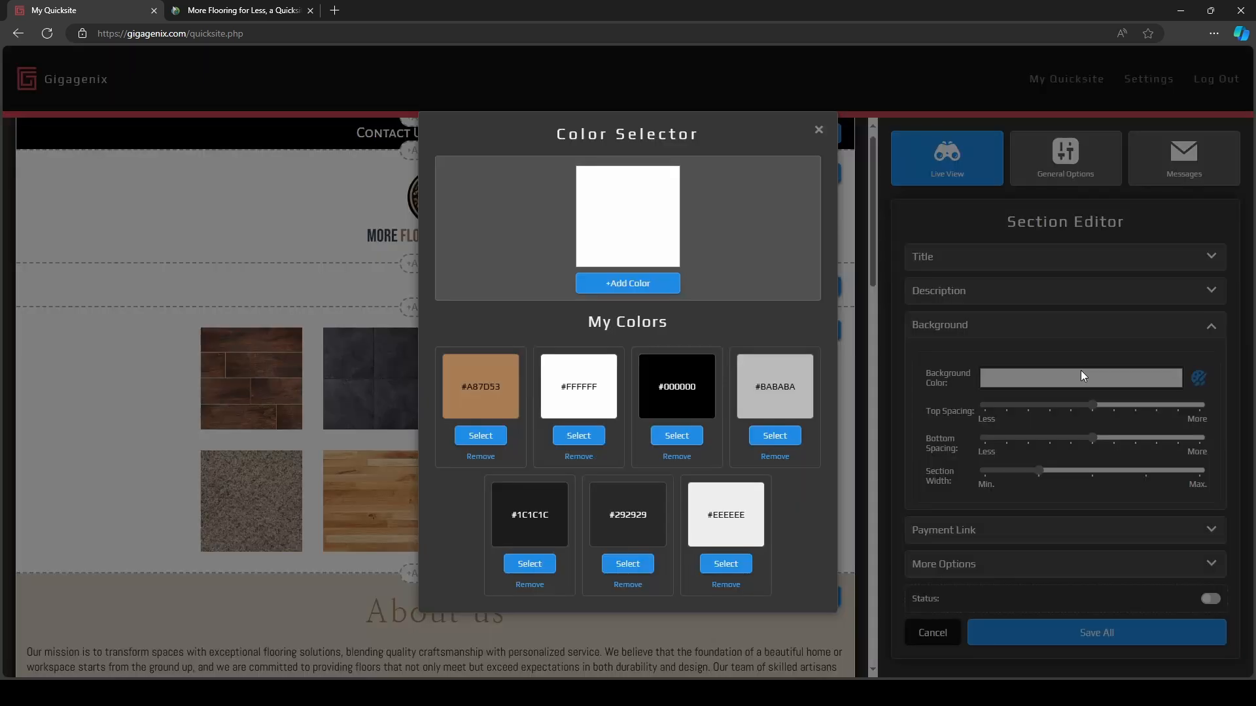
pyautogui.click(481, 435)
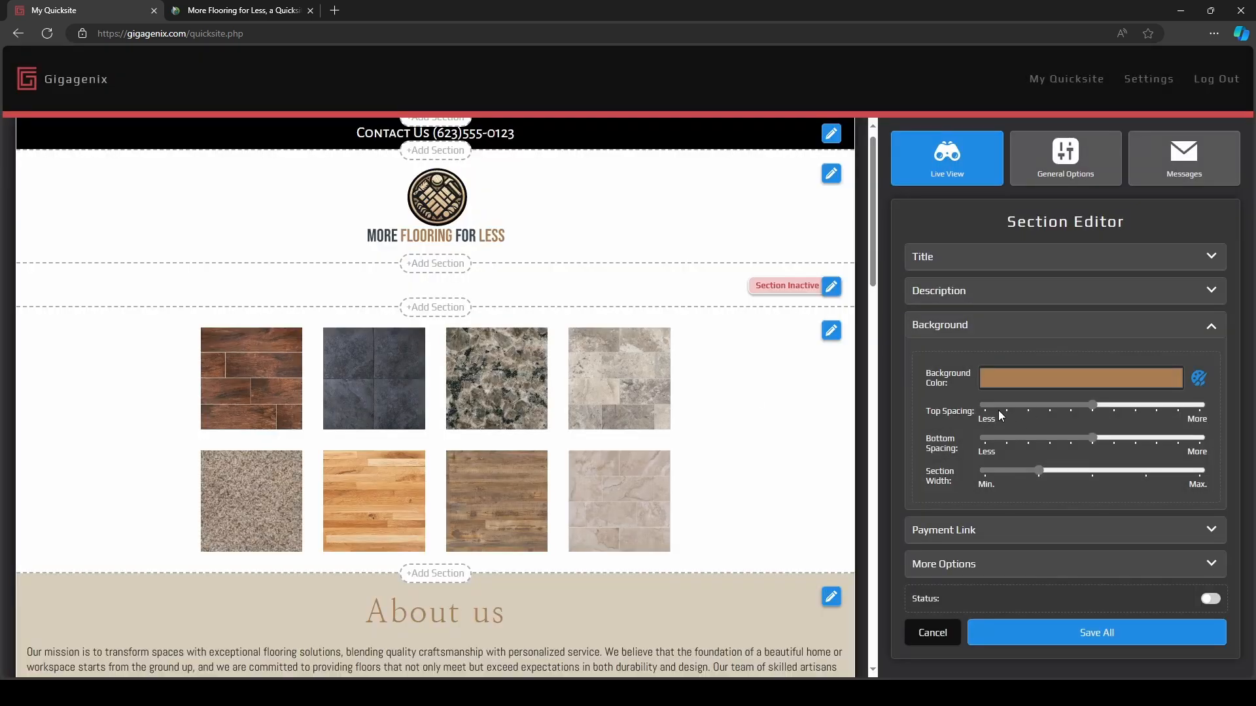
# Set the divider section's top spacing two notches above minimum and bottom spacing to minimum, and save it as active.
pyautogui.click(1025, 406)
pyautogui.click(995, 438)
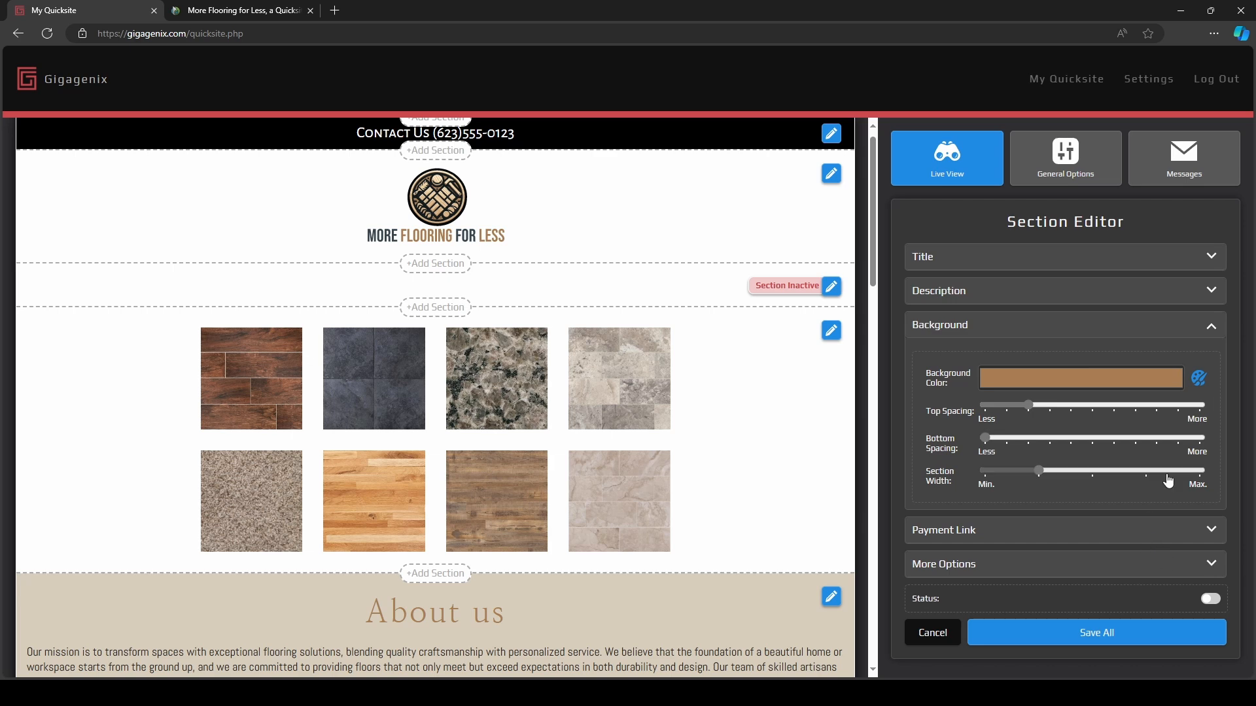
pyautogui.click(1210, 600)
pyautogui.click(1094, 631)
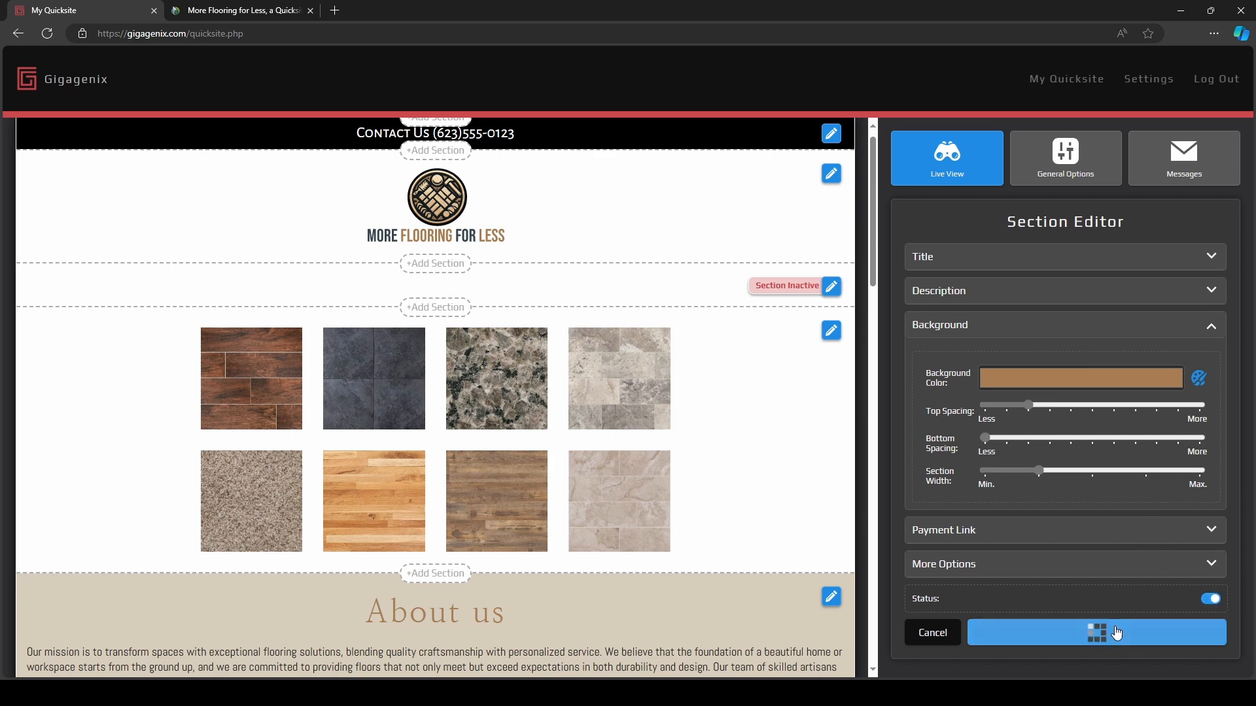
# Add a Background Image section below the brown divider and upload bg.jpg as its background.
pyautogui.click(435, 271)
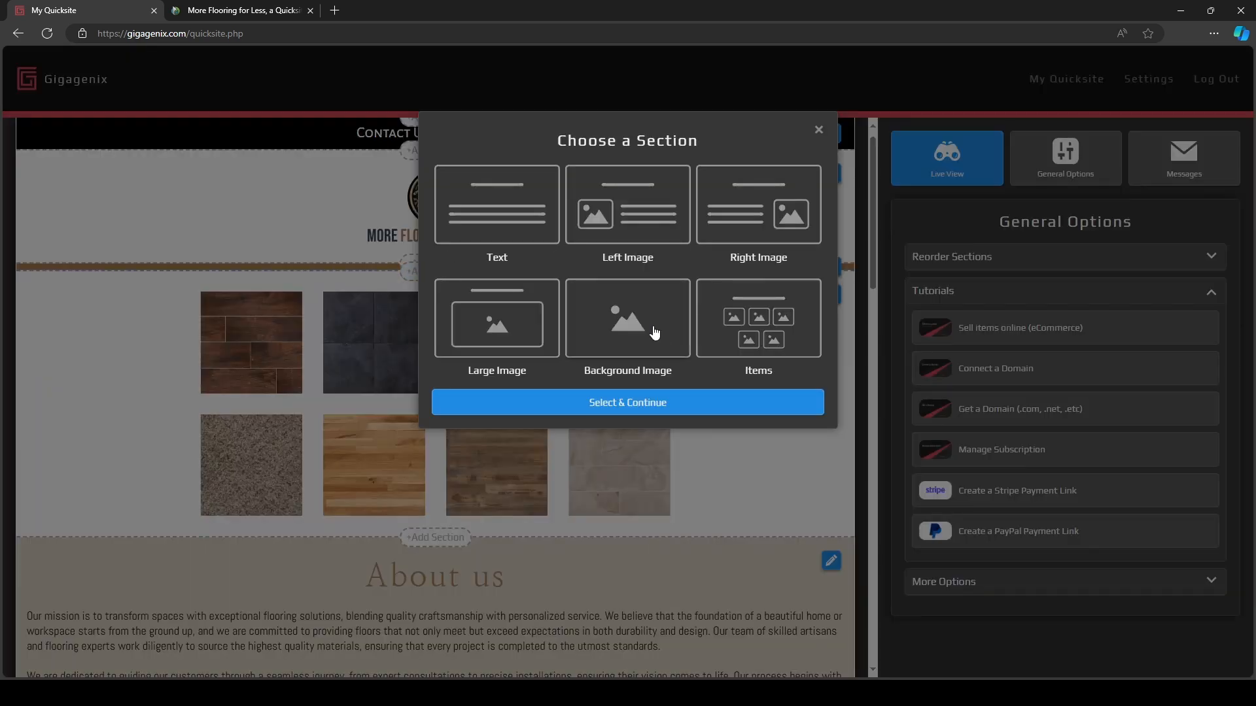
pyautogui.click(654, 411)
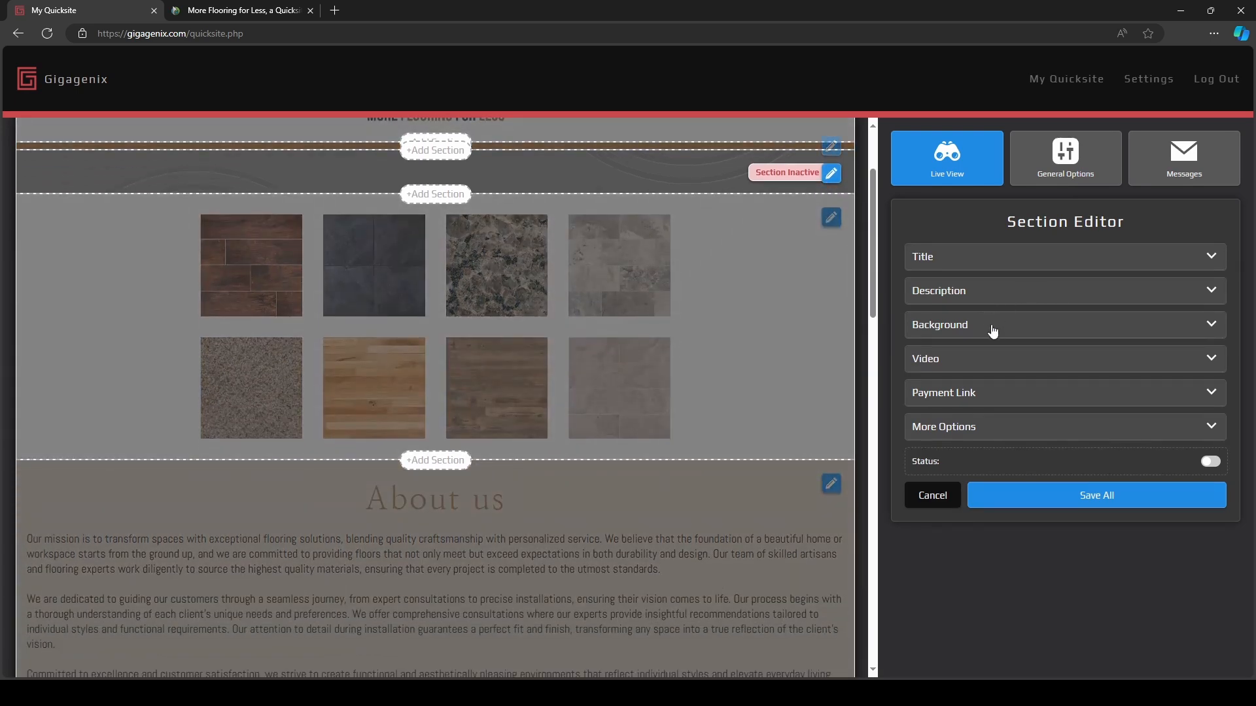
pyautogui.click(965, 330)
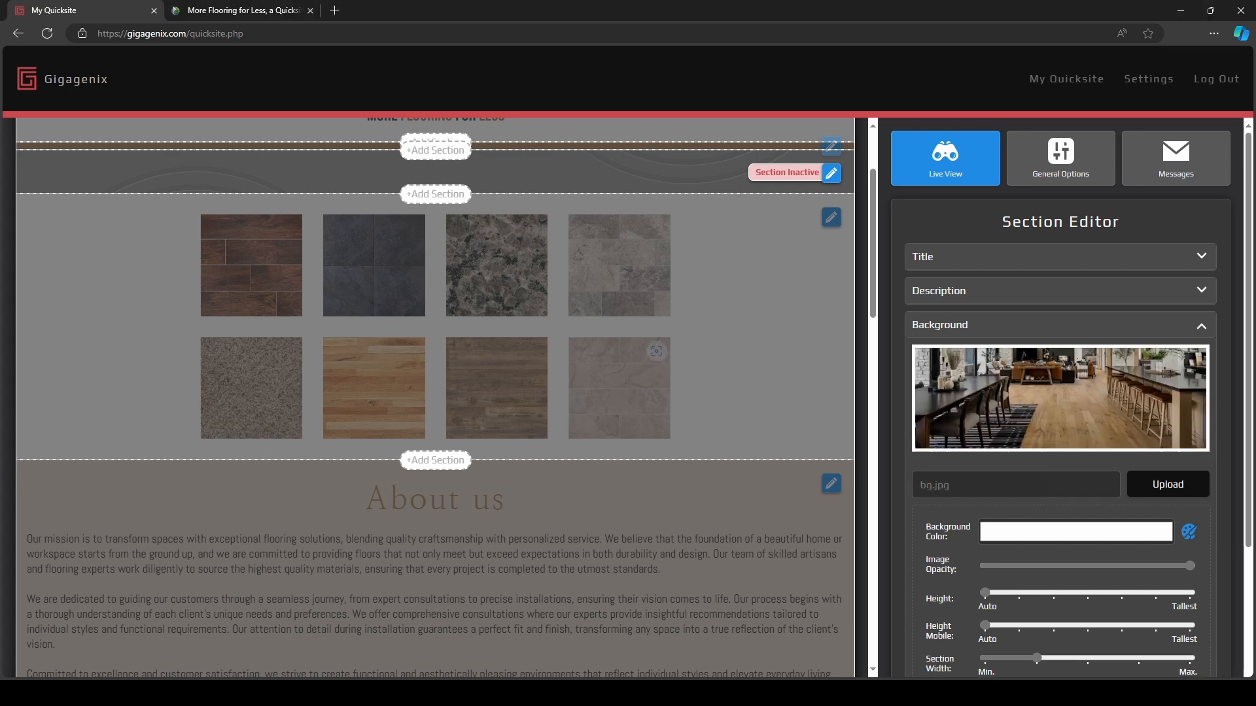
pyautogui.click(1152, 487)
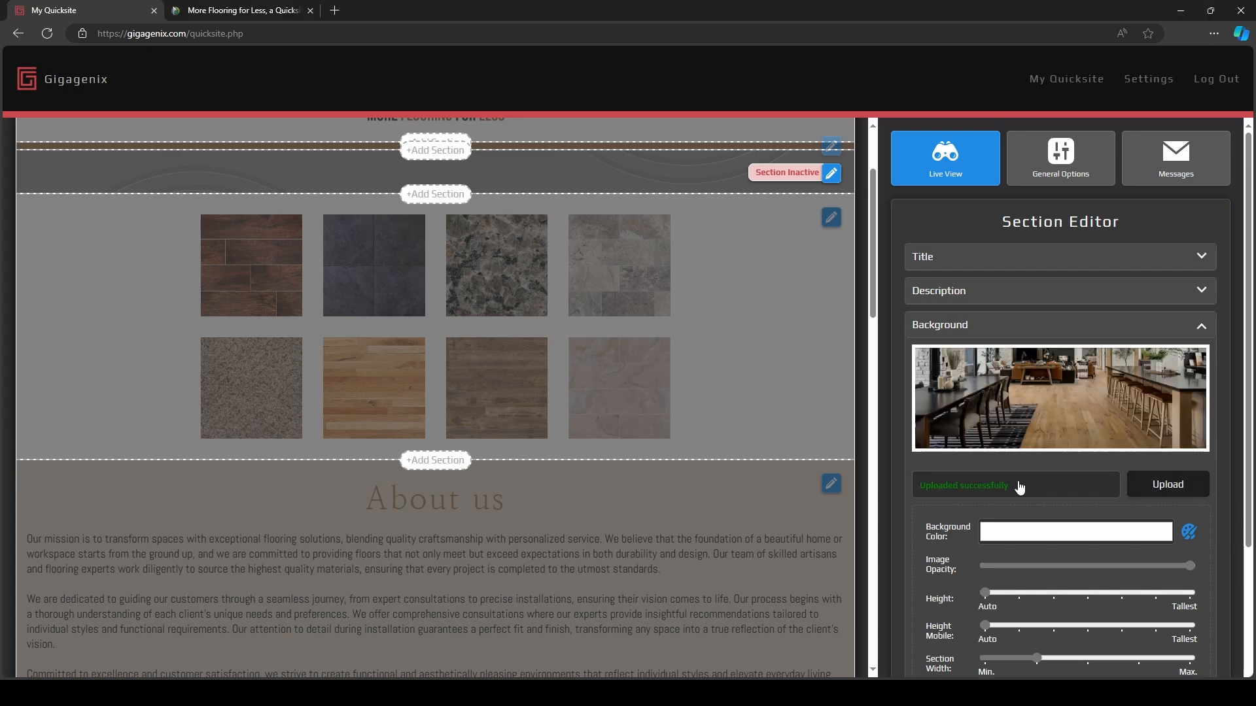
pyautogui.scroll(-2, 1010, 471)
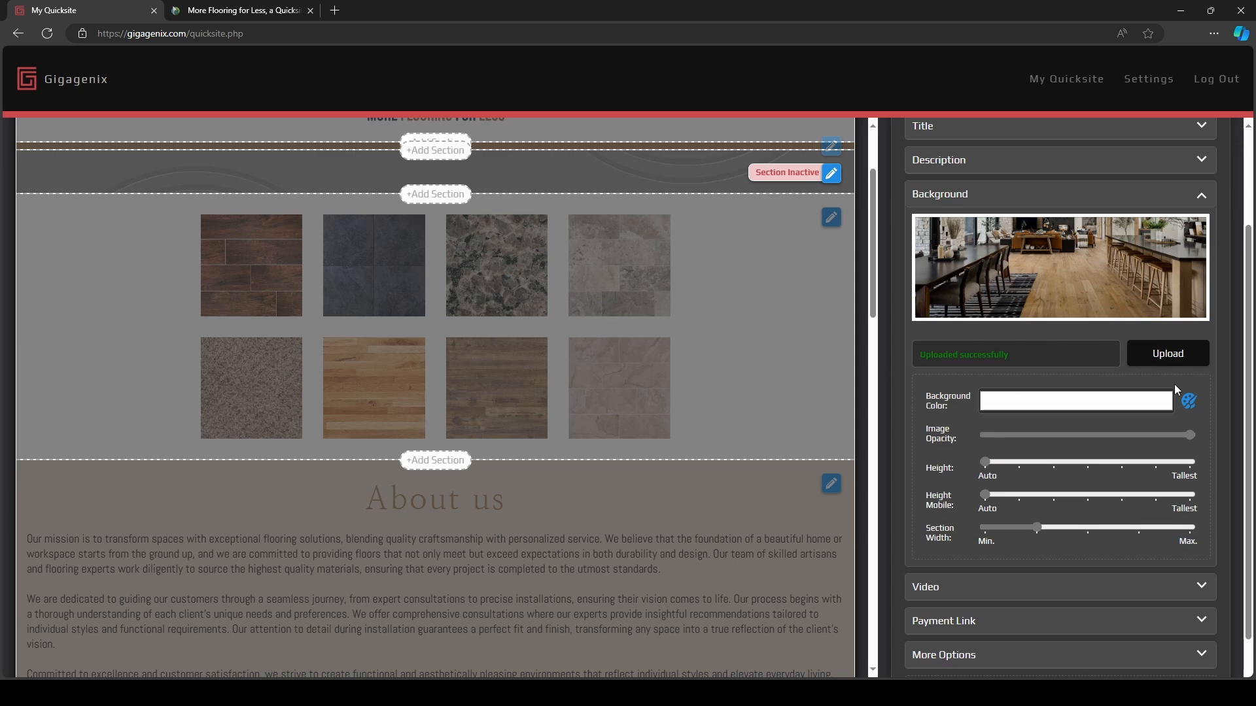
# Set the background image section's background color to #000000 and slightly lower its image opacity.
pyautogui.click(1188, 403)
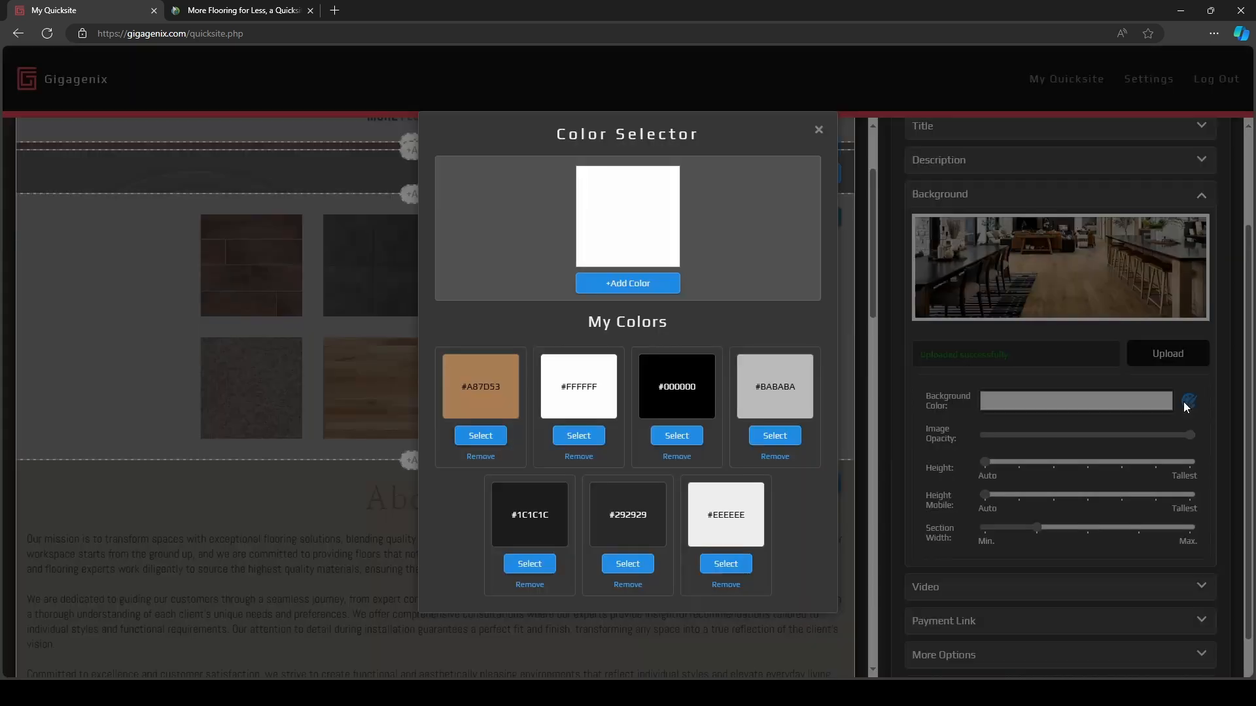
pyautogui.click(685, 437)
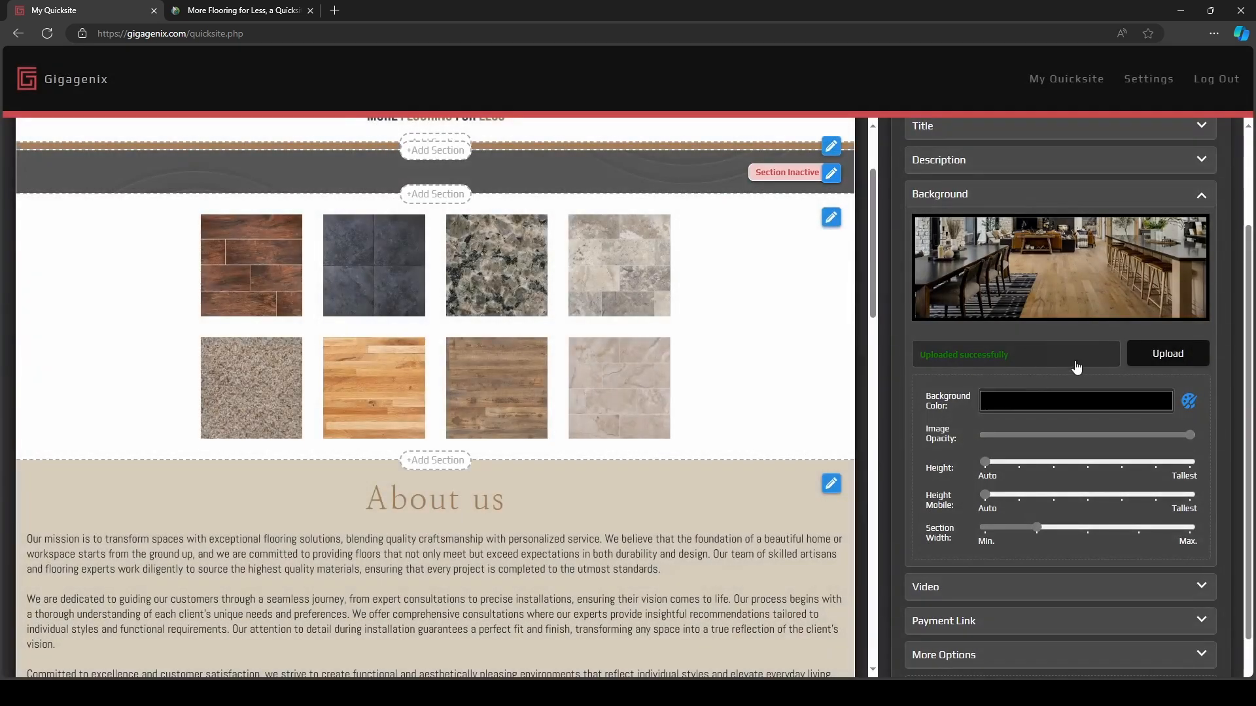
pyautogui.moveTo(1191, 435); pyautogui.dragTo(1161, 435)
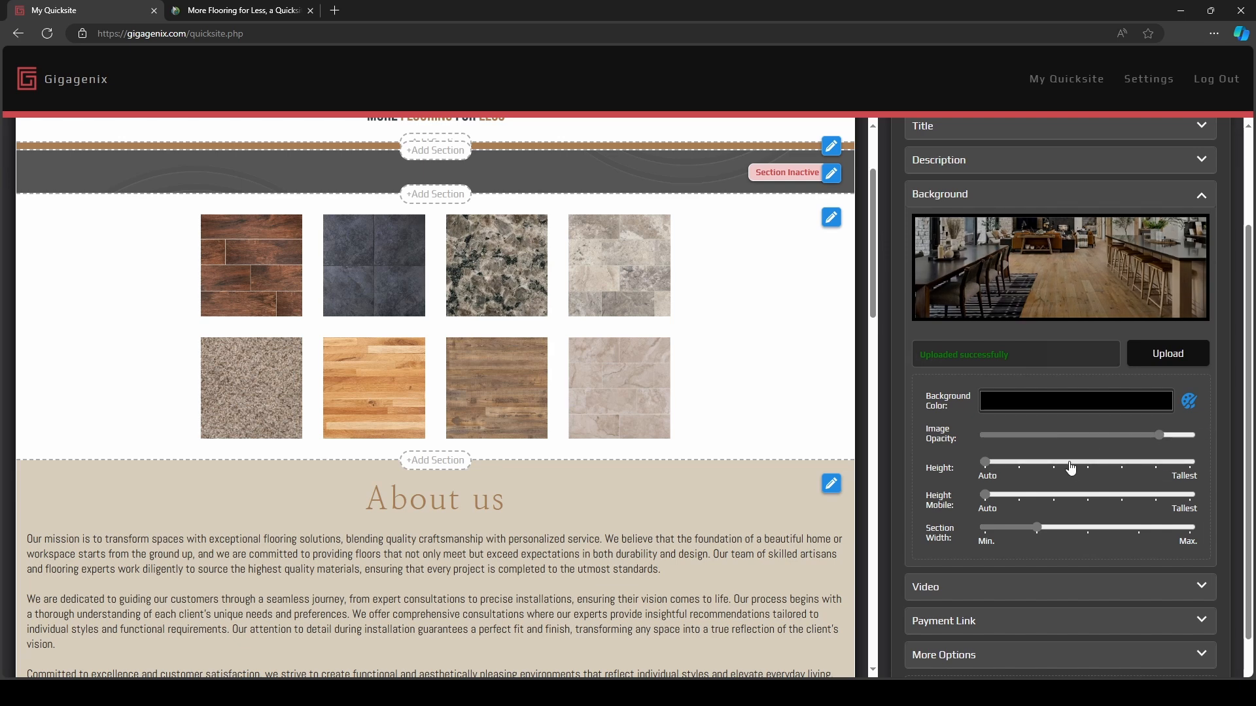
# Set the section's height four notches above Auto, mobile height three notches above Auto, and section width one notch below maximum.
pyautogui.moveTo(984, 462); pyautogui.dragTo(1130, 466)
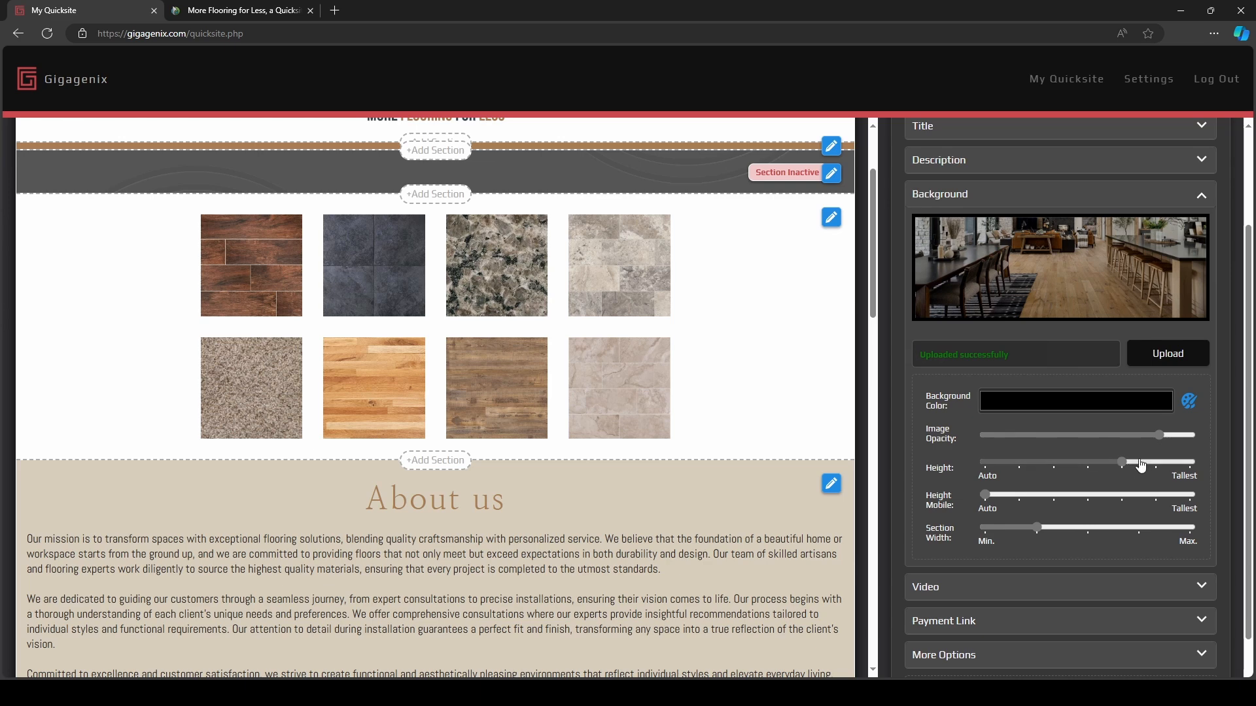
pyautogui.click(1089, 495)
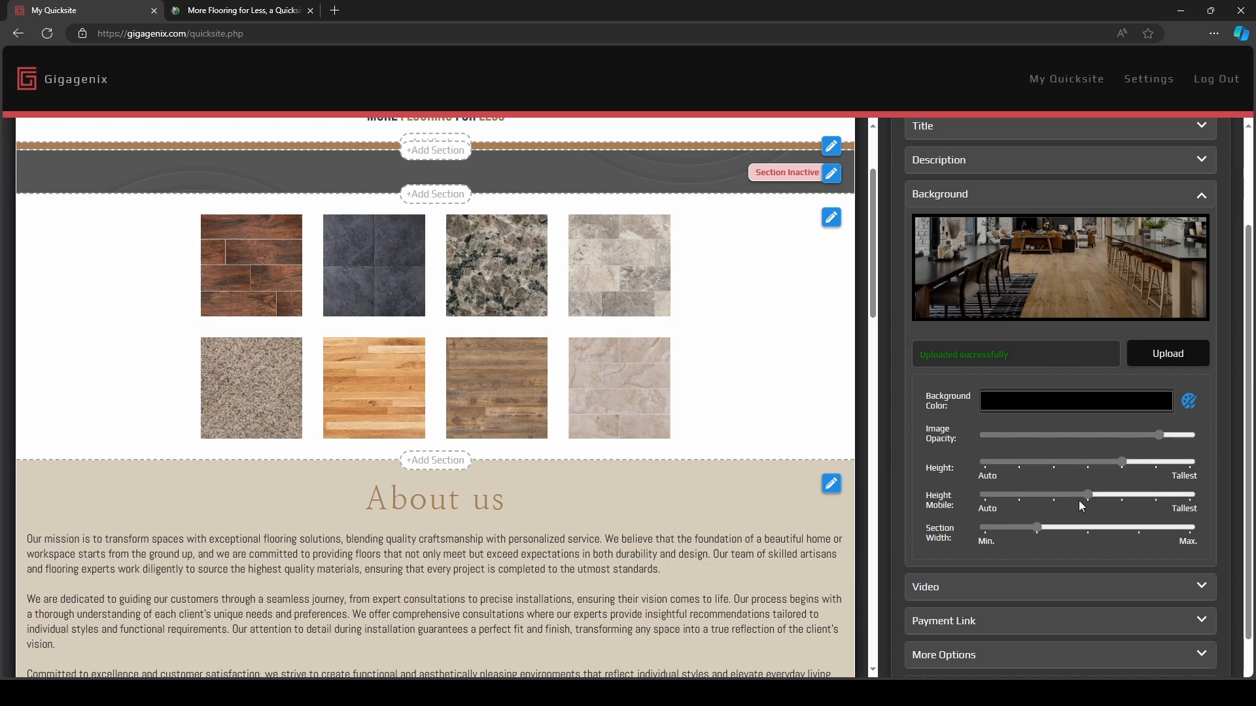
pyautogui.click(1139, 528)
# Enter "Your Local" and "Flooring Experts" on two lines as the background image section's description.
pyautogui.scroll(2, 993, 213)
pyautogui.click(966, 292)
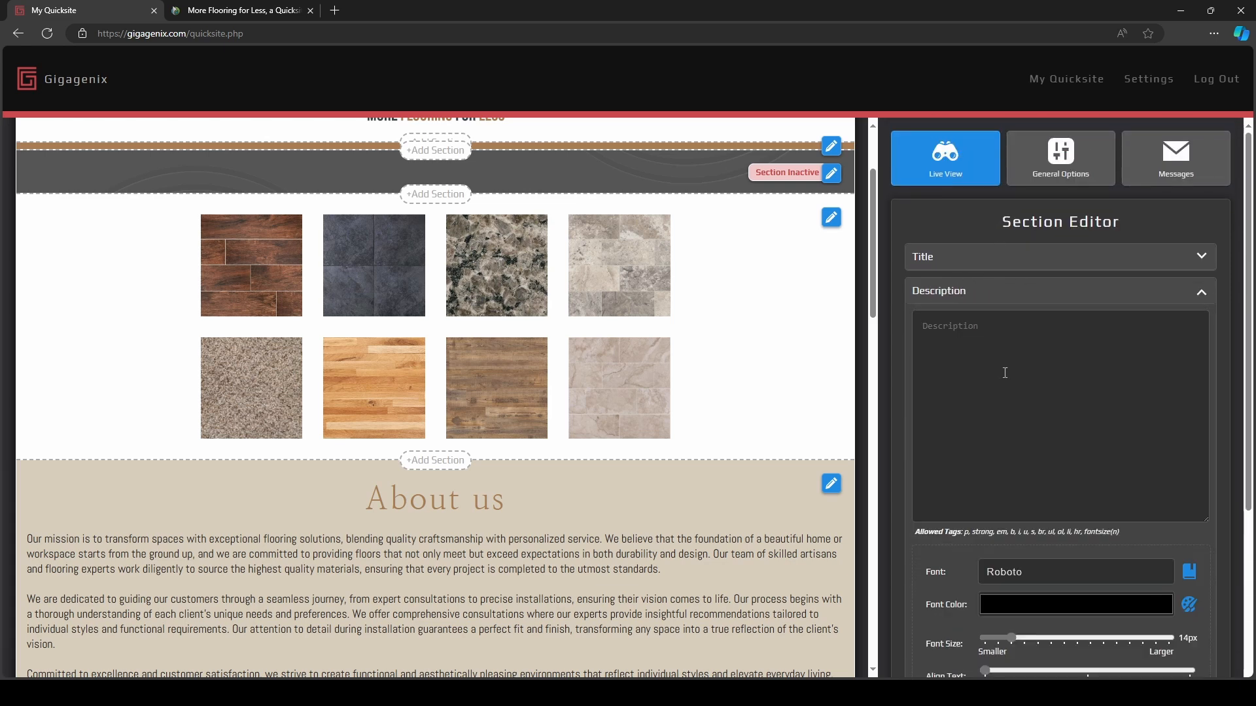
pyautogui.click(1006, 373)
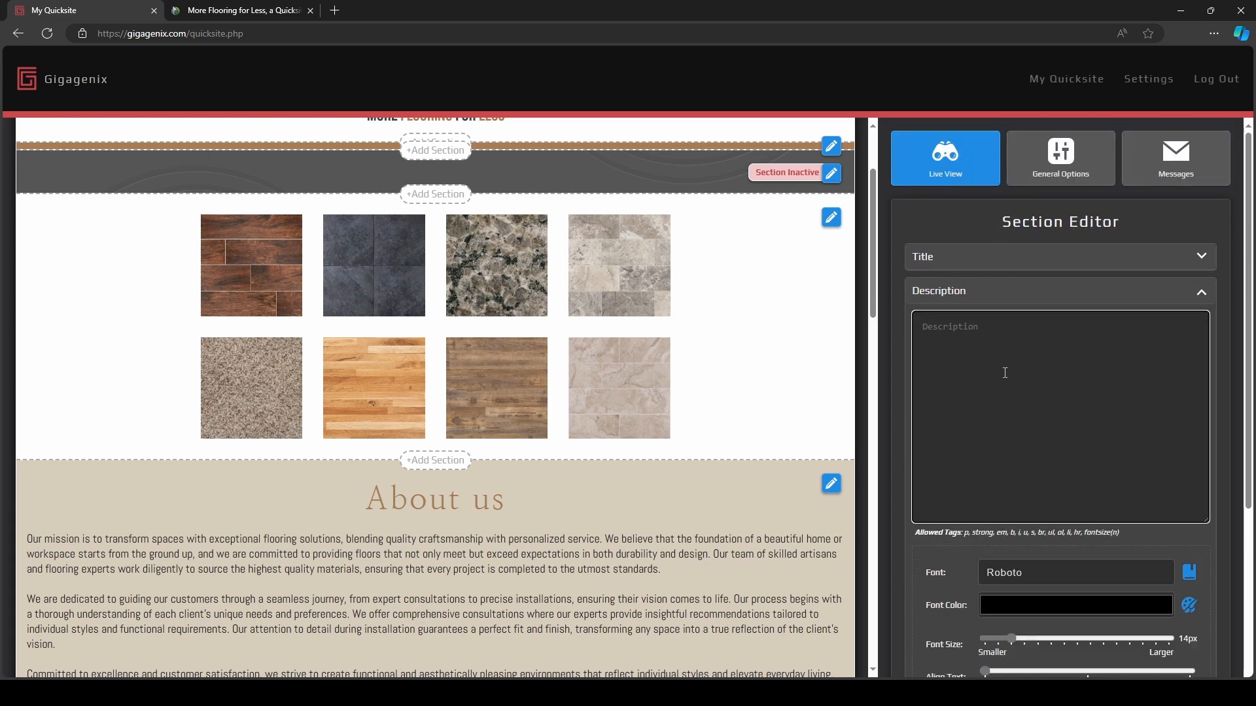
pyautogui.write('Lo')
pyautogui.press('BackSpace')
pyautogui.press('BackSpace')
pyautogui.write('Your')
# Style the description in Italiana, #FFFFFF, at 60px, aligned to the center and with vertical alignment turned on.
pyautogui.scroll(-2, 1128, 501)
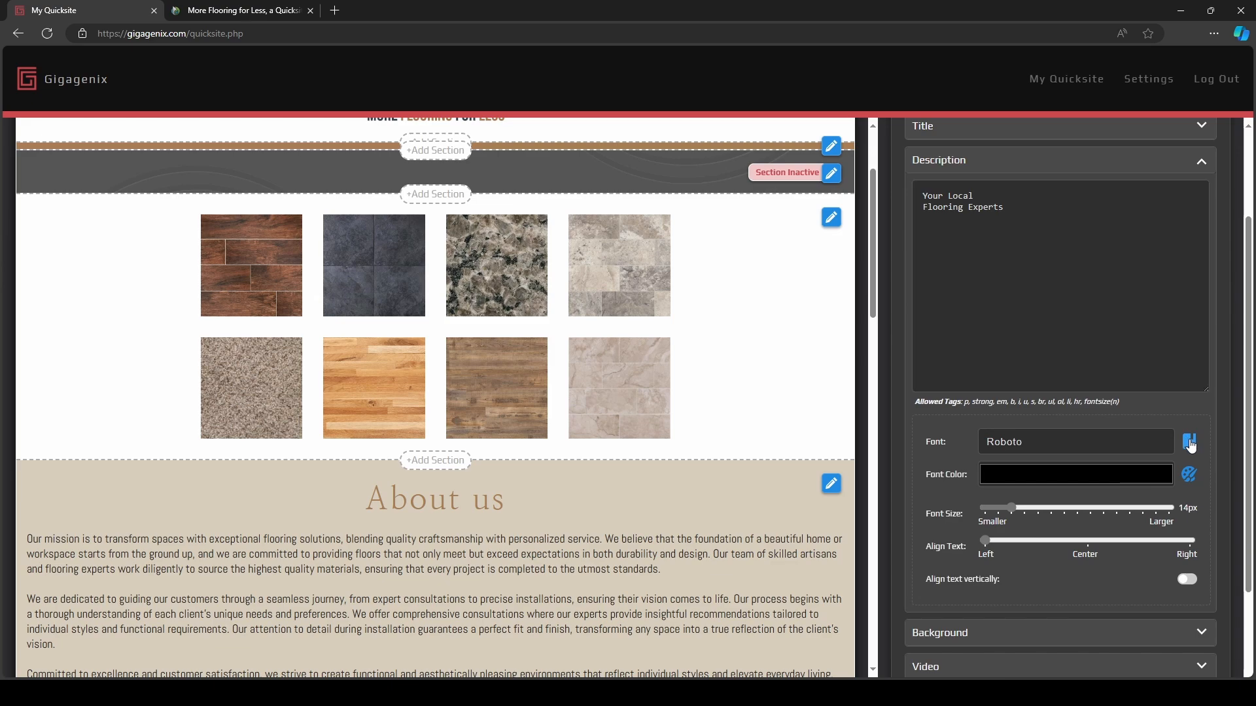
pyautogui.click(1189, 441)
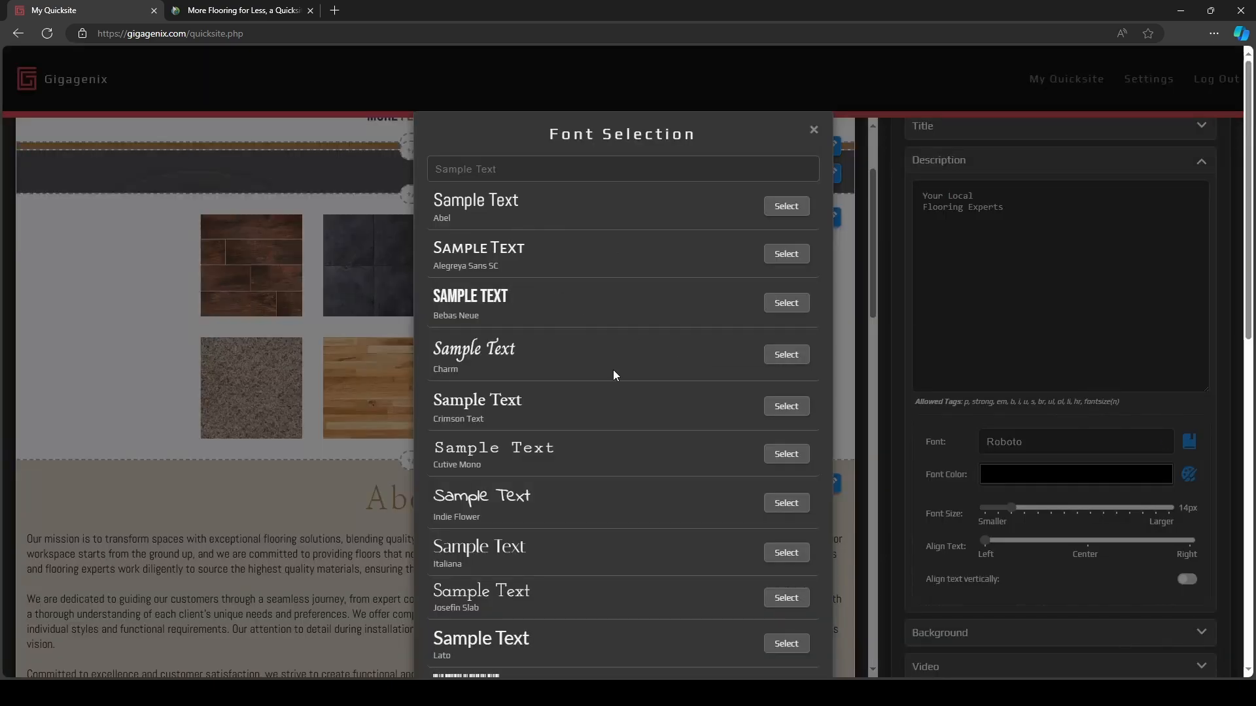
pyautogui.scroll(-1, 548, 495)
pyautogui.click(786, 488)
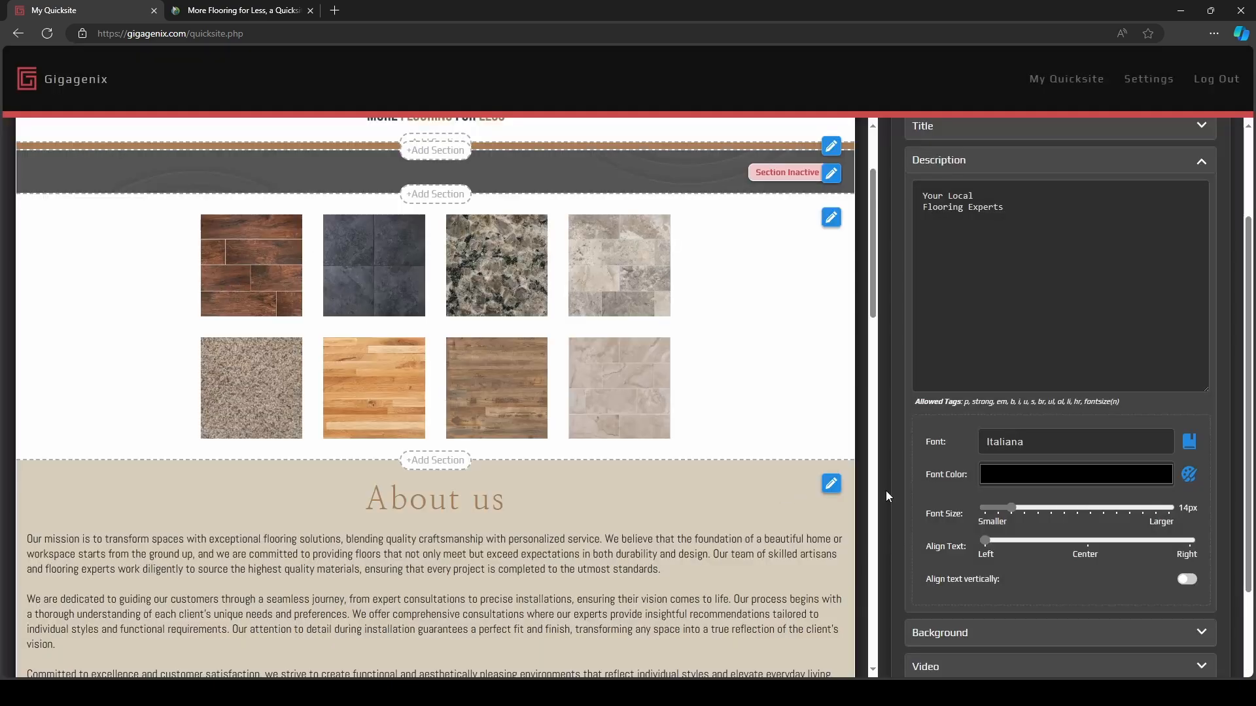
pyautogui.click(1189, 474)
pyautogui.click(578, 436)
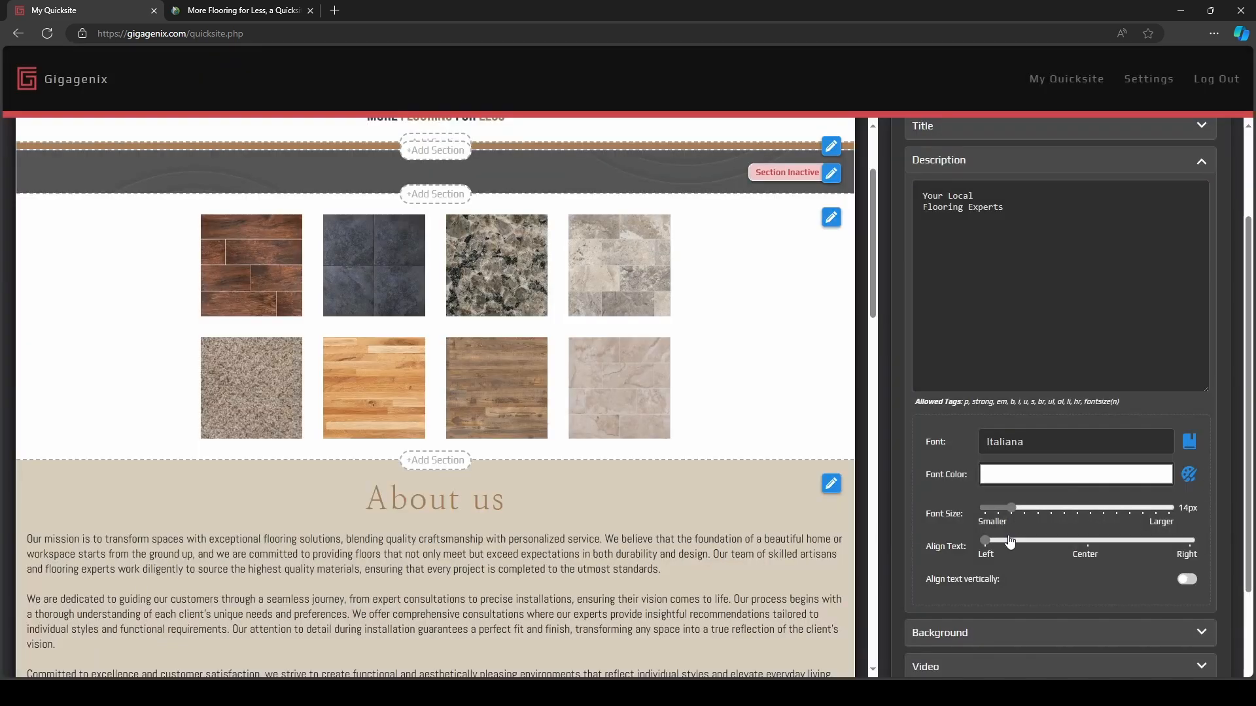
pyautogui.moveTo(1013, 509); pyautogui.dragTo(1130, 524)
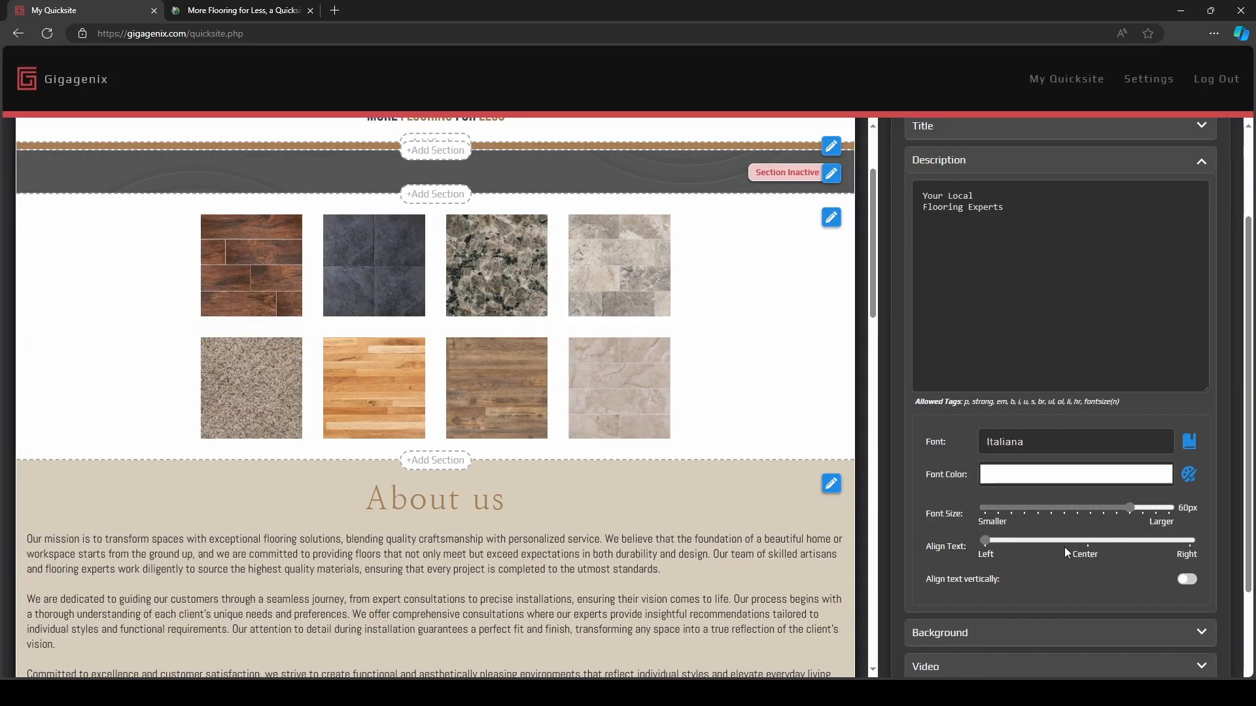
pyautogui.click(1082, 541)
pyautogui.click(1187, 582)
# Set the background image section to active and save it.
pyautogui.scroll(-3, 1096, 573)
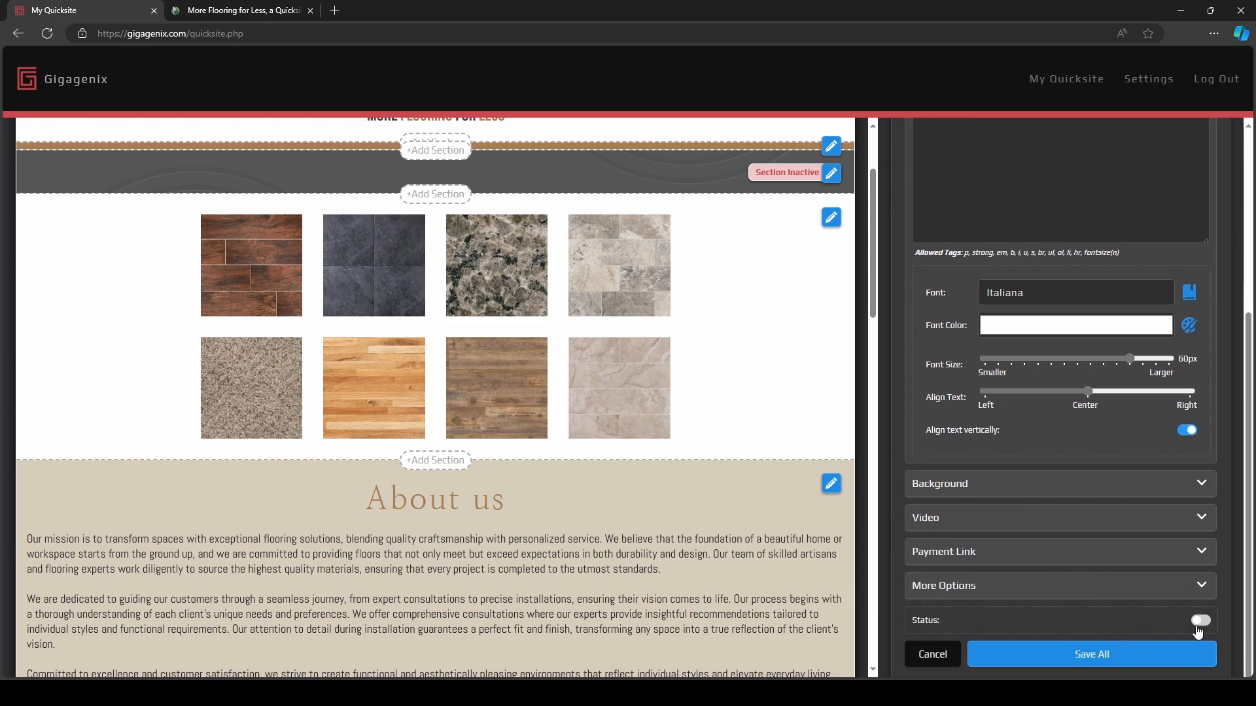
pyautogui.click(1199, 625)
pyautogui.click(1089, 654)
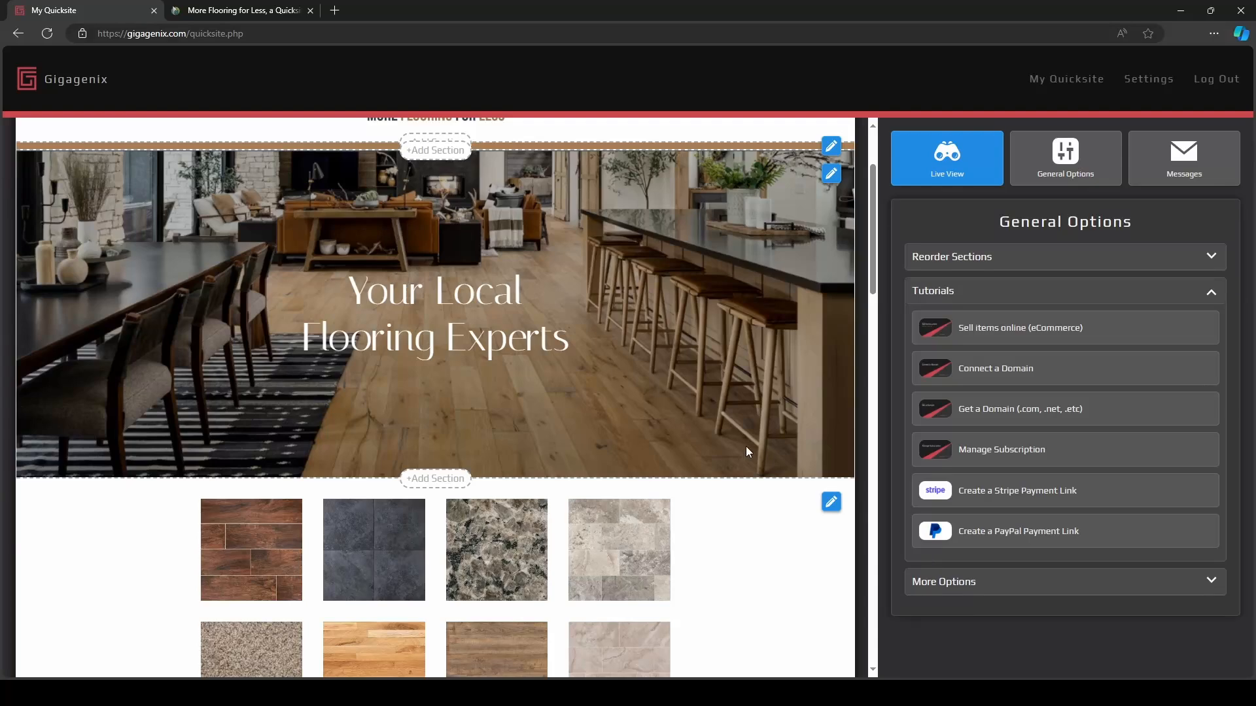
# Open the flooring image gallery section for editing and enter "Flooring Options" as its title.
pyautogui.scroll(2, 536, 207)
pyautogui.scroll(-2, 626, 448)
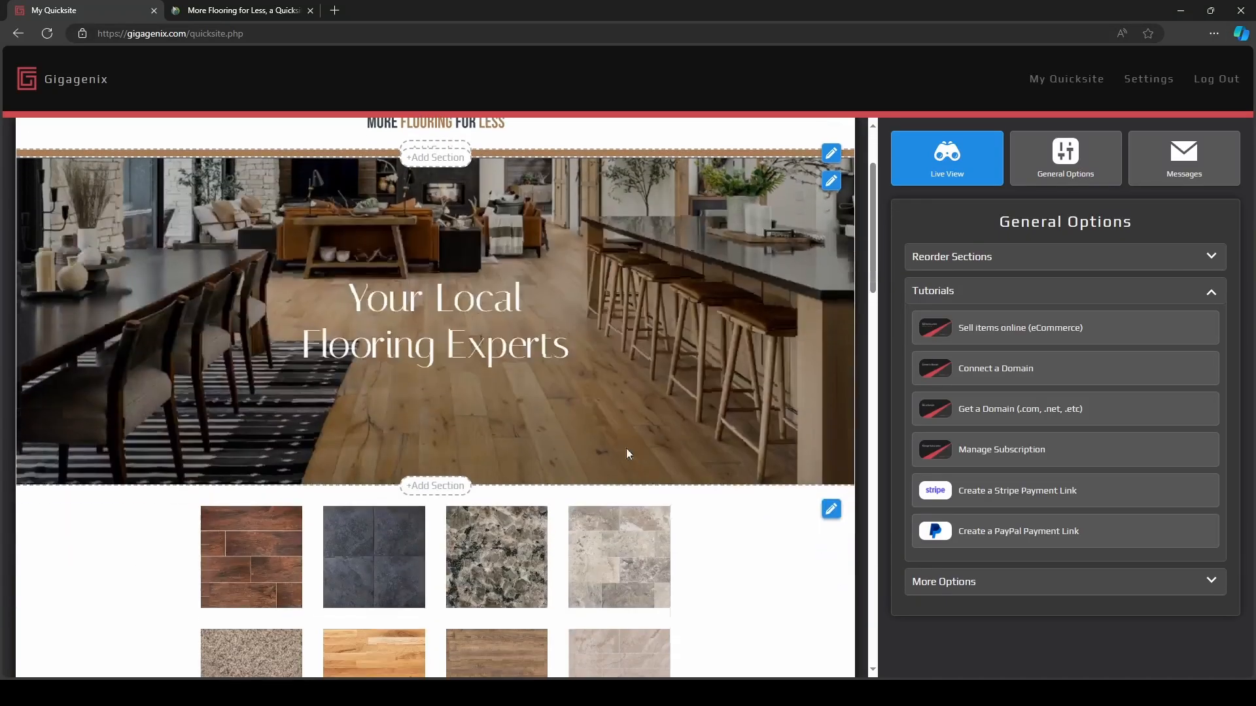
pyautogui.scroll(-2, 590, 424)
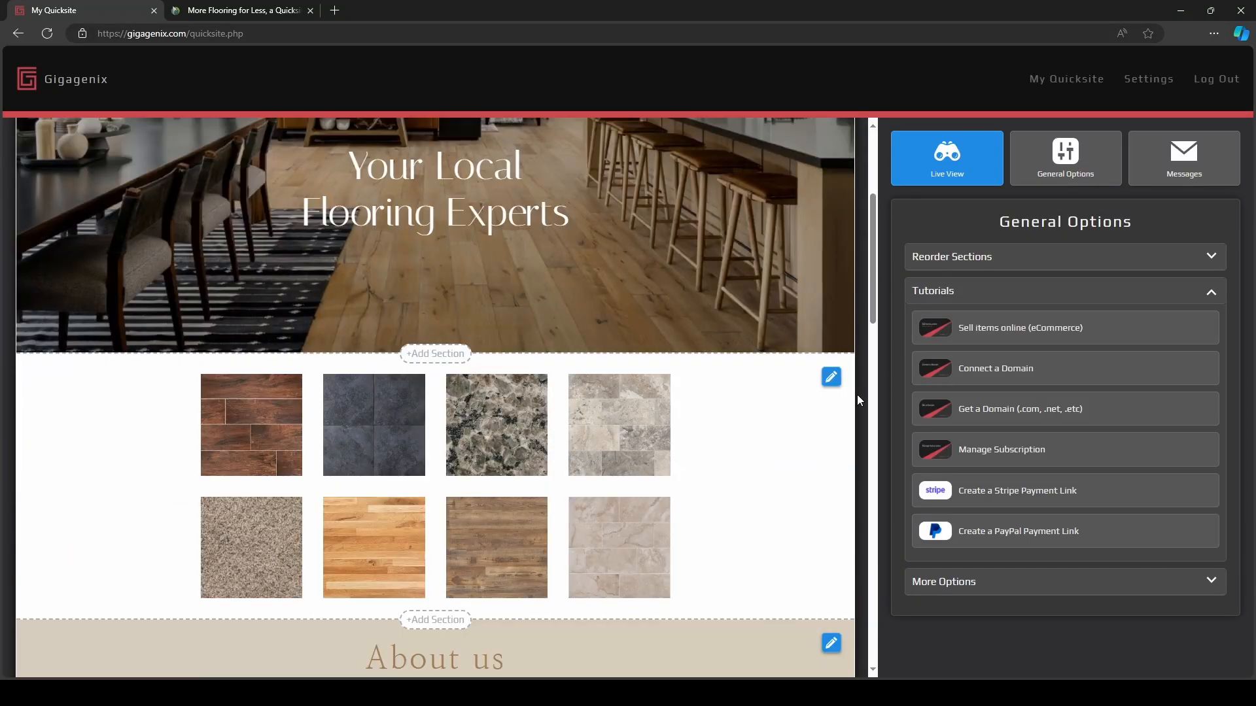
pyautogui.click(832, 378)
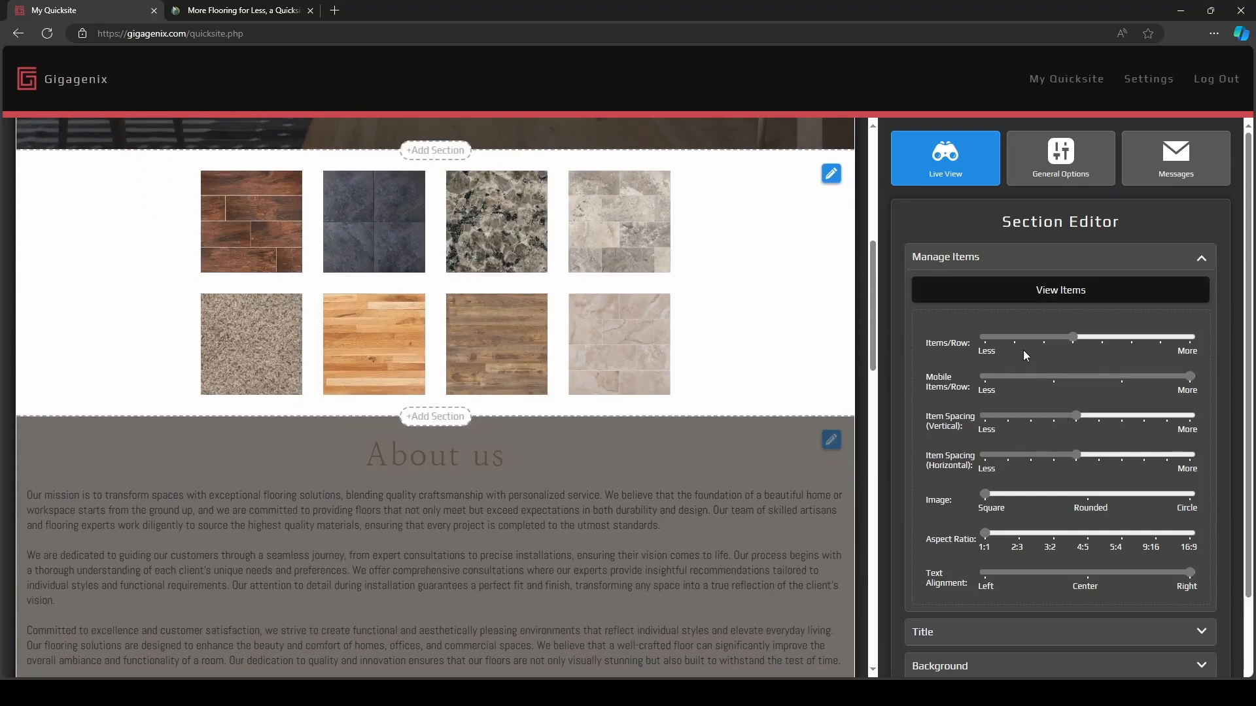
pyautogui.scroll(-2, 1010, 390)
pyautogui.click(934, 520)
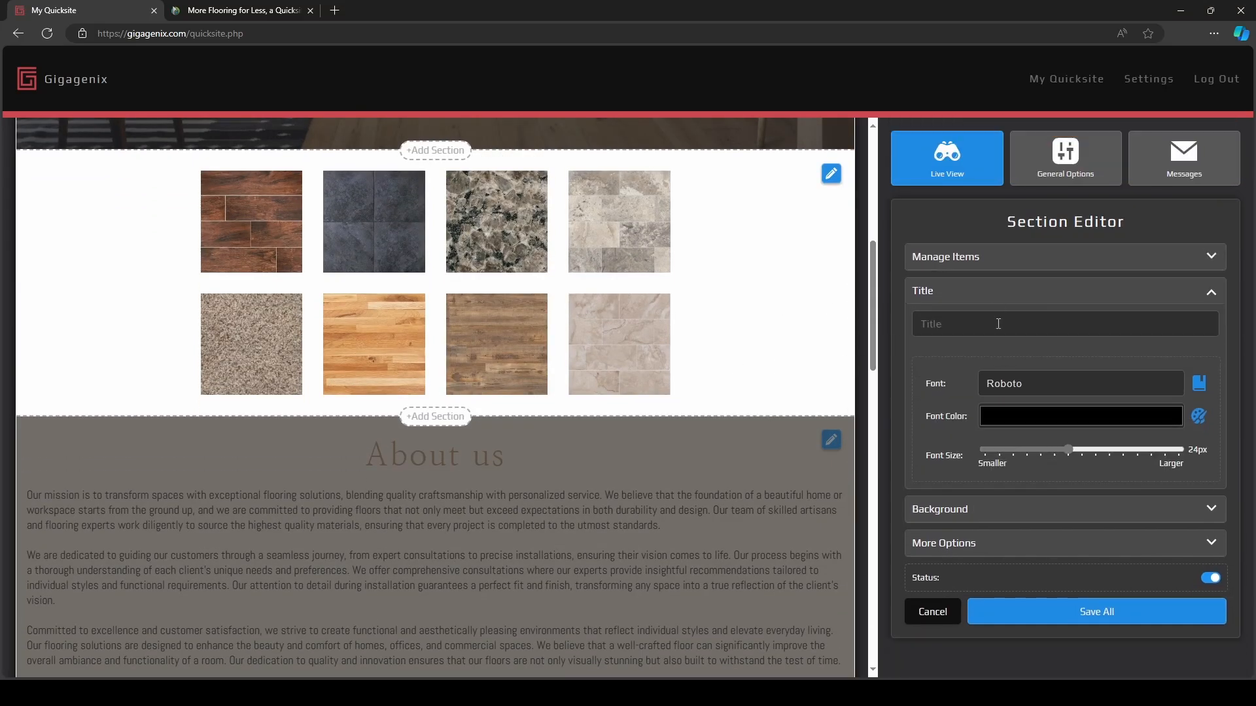
pyautogui.click(975, 325)
pyautogui.write('Flooring')
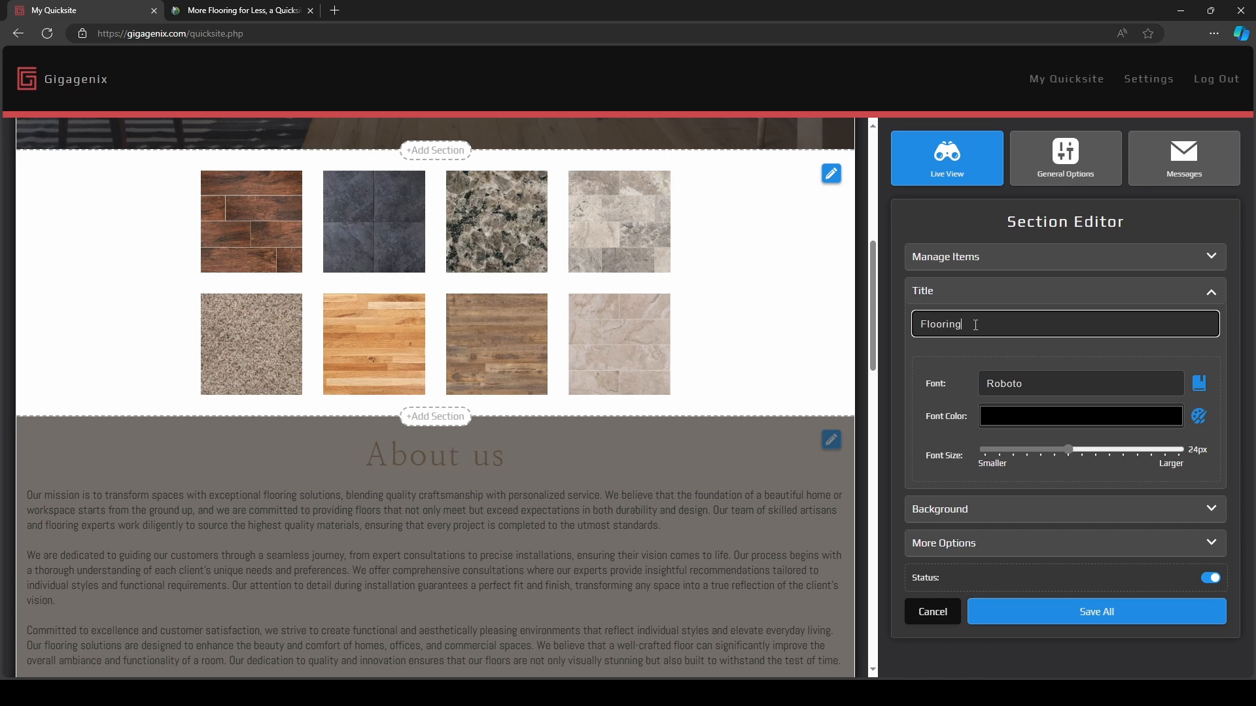
pyautogui.write(' Optinos')
pyautogui.press('BackSpace')
pyautogui.press('BackSpace')
pyautogui.press('BackSpace')
pyautogui.write('on')
# Set the gallery title's font to Alegreya Sans SC in color #A87D53 and increase its font size.
pyautogui.click(1201, 387)
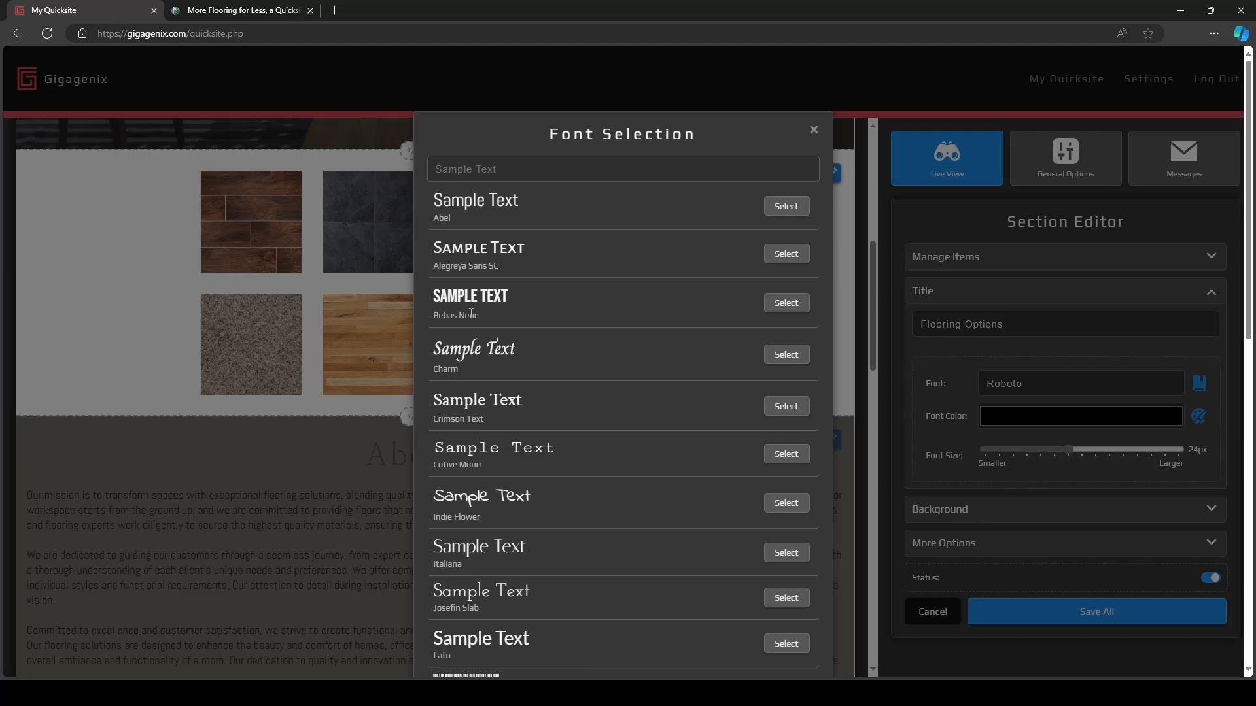
pyautogui.click(791, 259)
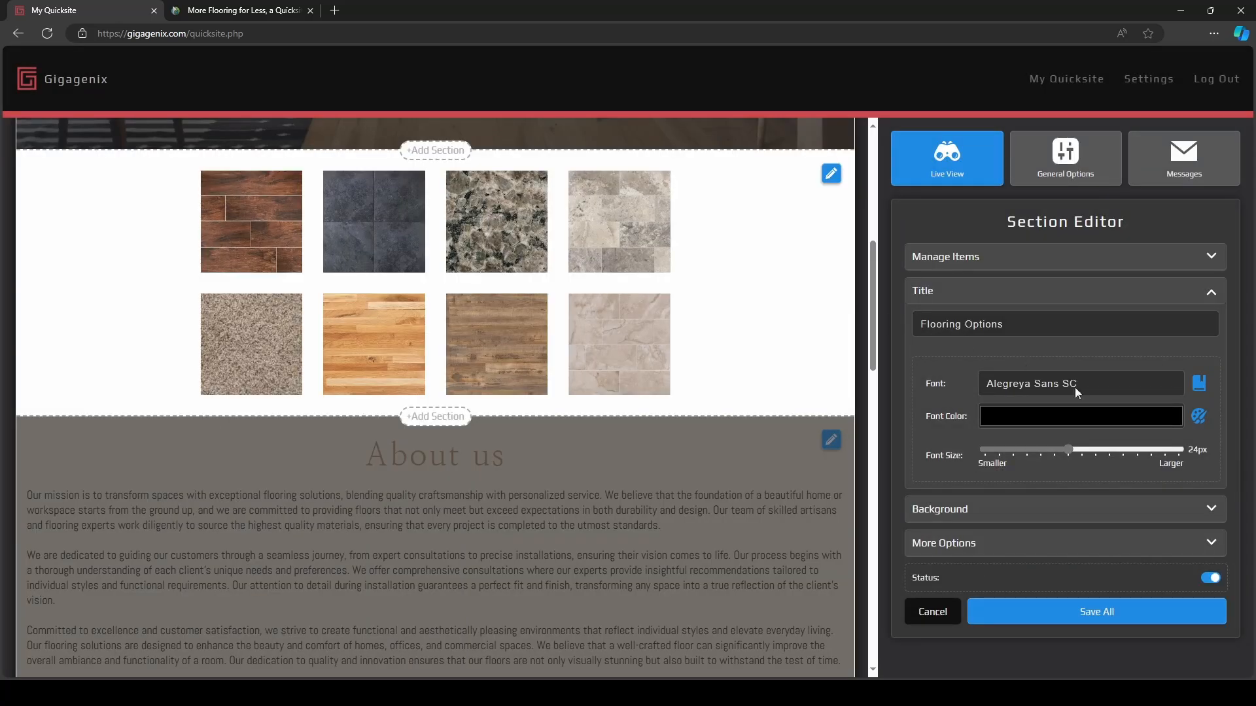
pyautogui.click(1199, 416)
pyautogui.click(496, 434)
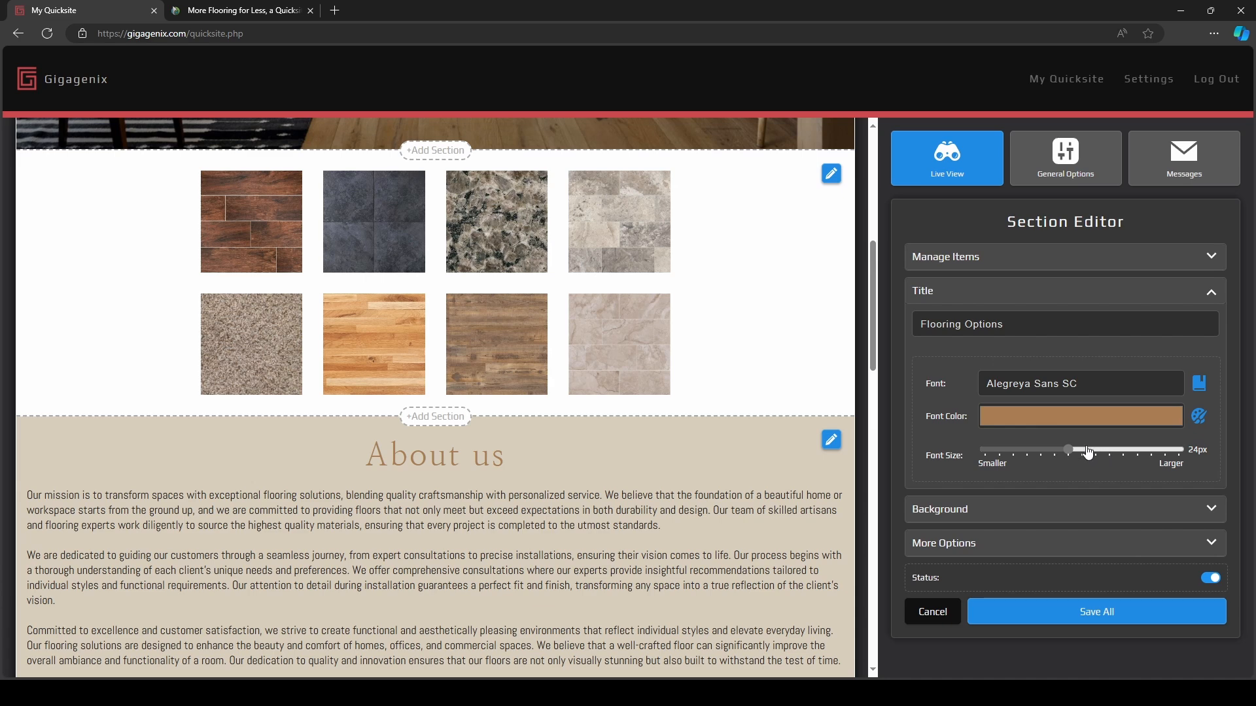
pyautogui.click(1122, 451)
# Set the gallery section's background color to #1C1C1C and its section width one notch below maximum.
pyautogui.click(1003, 521)
pyautogui.scroll(-2, 1010, 508)
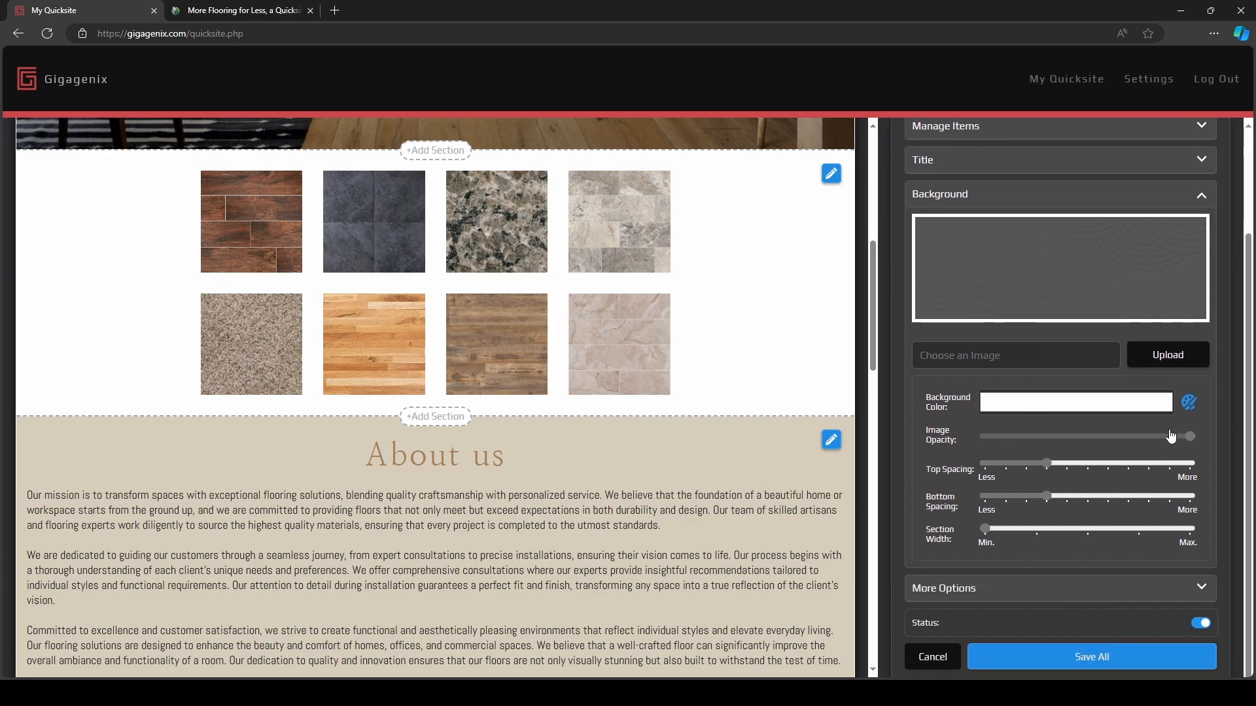
pyautogui.click(1190, 401)
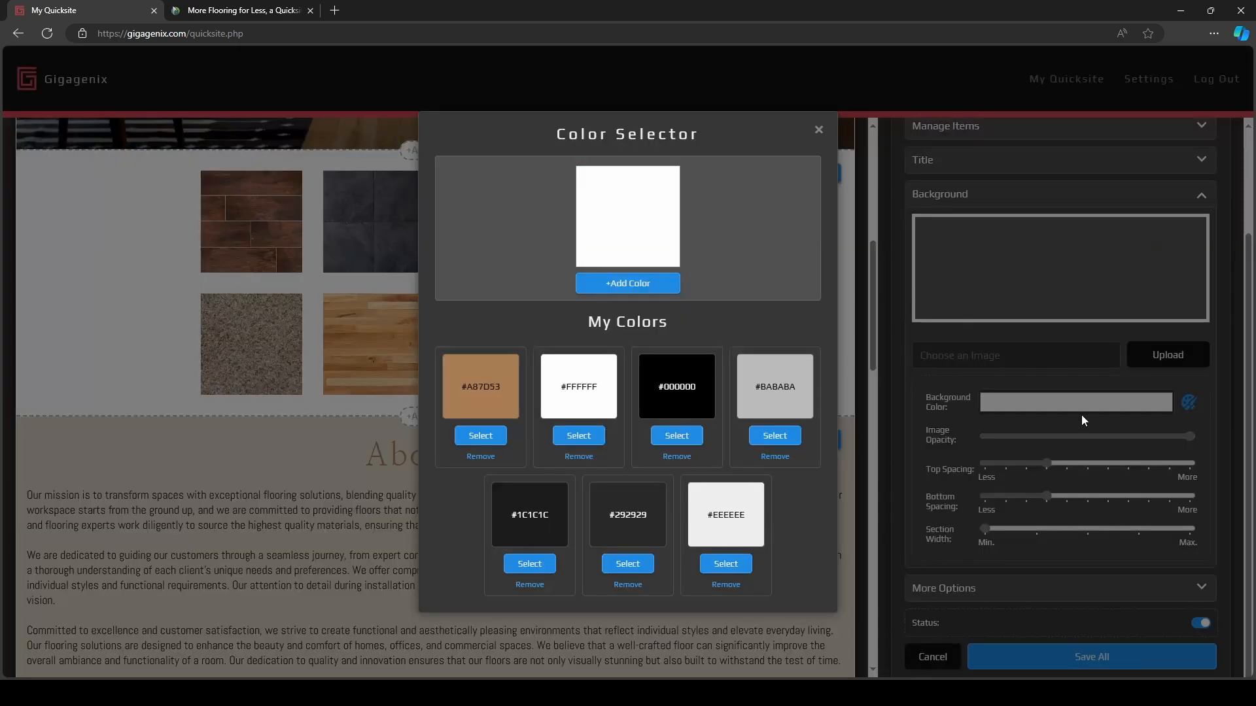
pyautogui.click(530, 564)
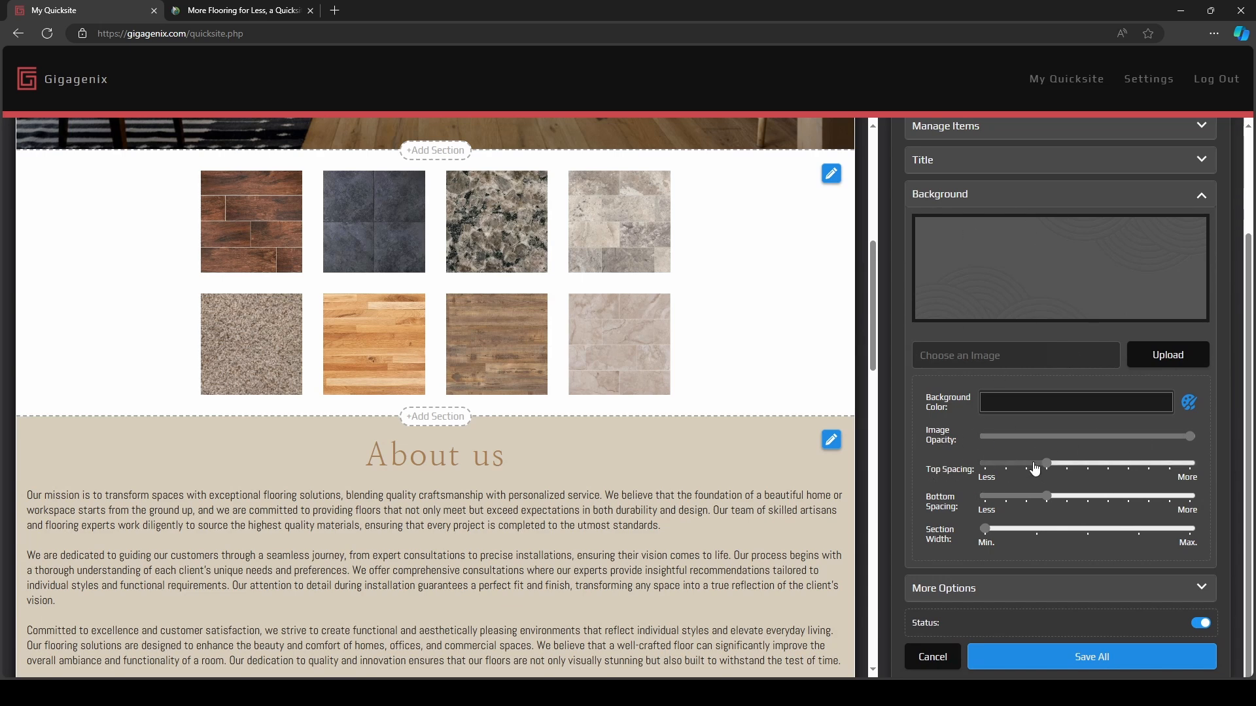
pyautogui.click(1134, 533)
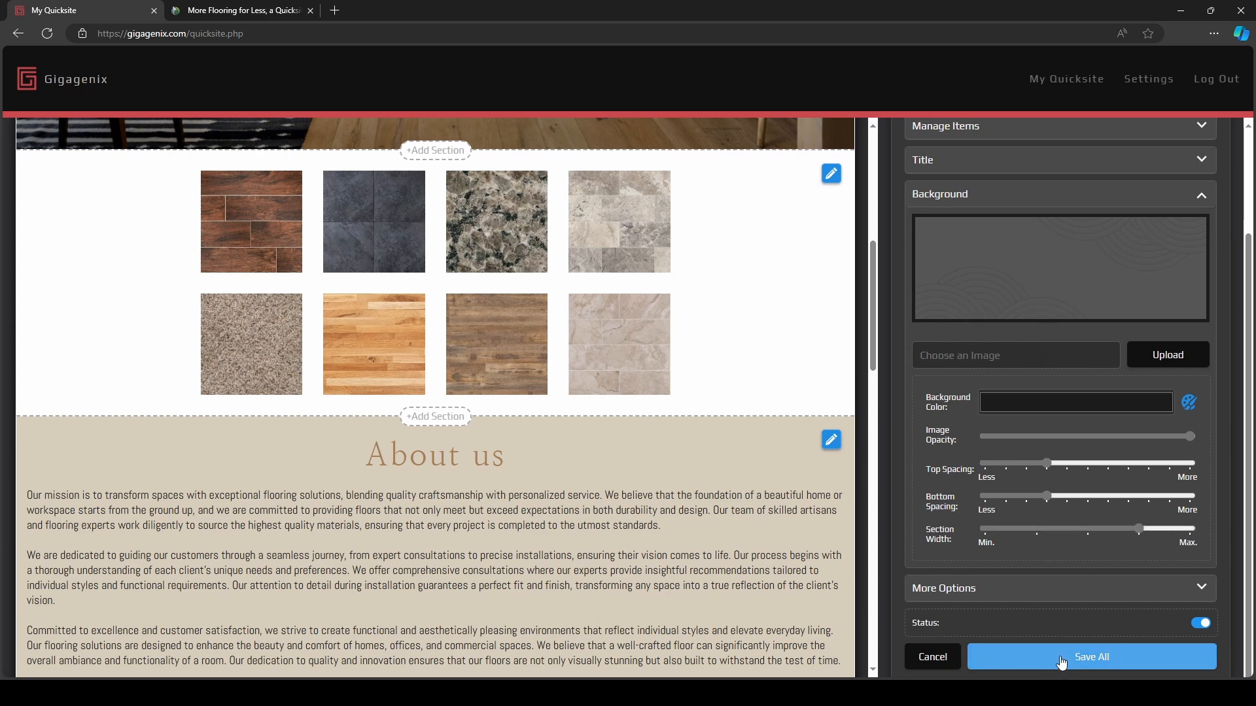
# Set the gallery to five items per row and its mobile items per row one notch below maximum.
pyautogui.scroll(2, 1004, 349)
pyautogui.click(955, 259)
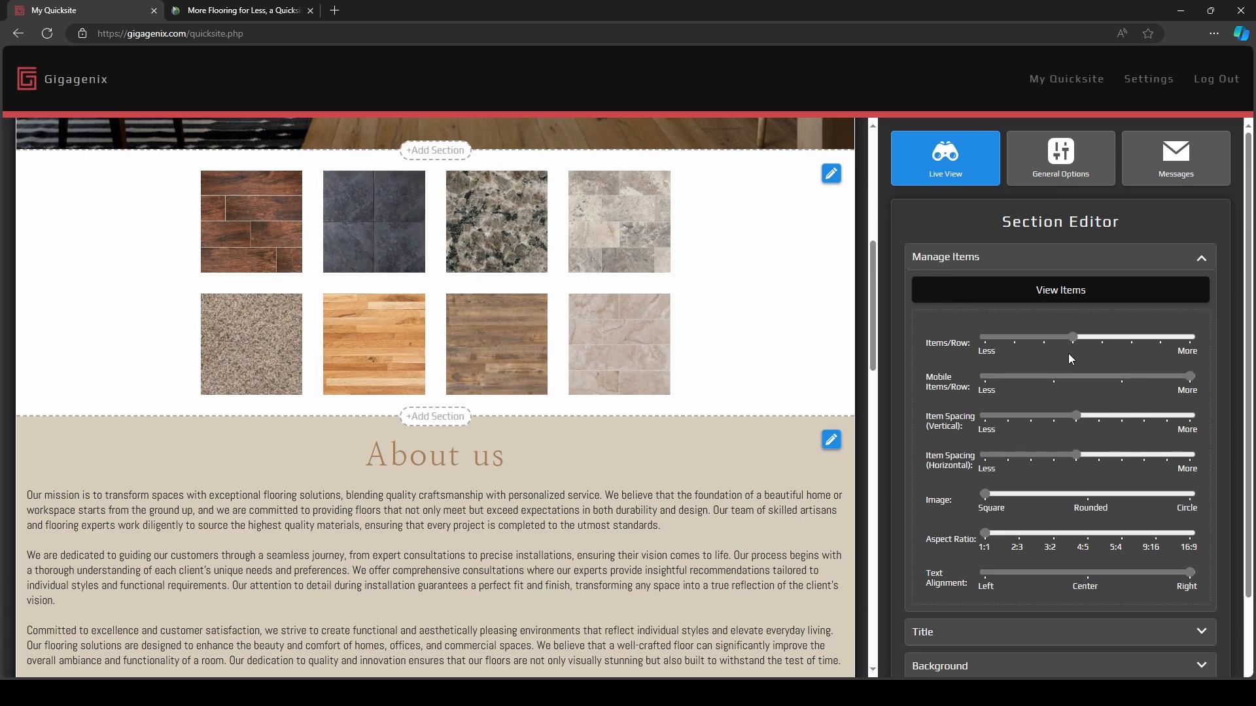
pyautogui.click(1104, 338)
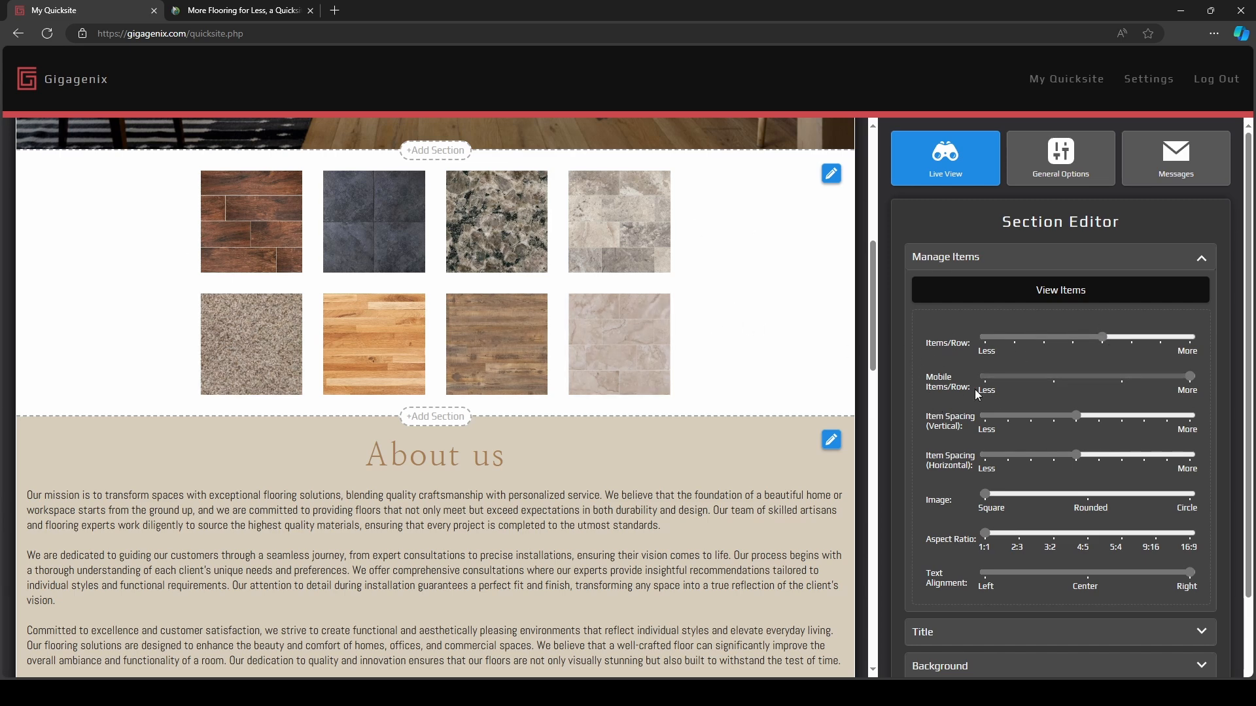
pyautogui.click(1121, 378)
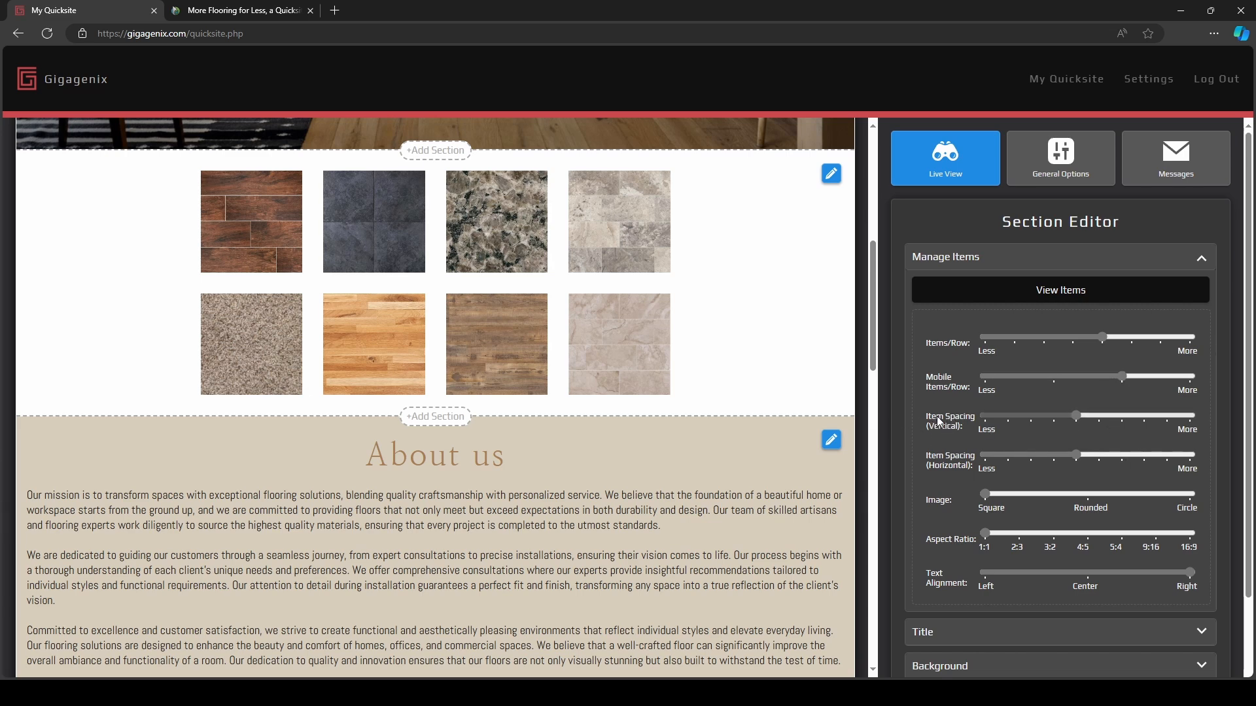
# Set the vertical and horizontal item spacing one notch above minimum and save the gallery section.
pyautogui.click(1010, 416)
pyautogui.click(1008, 455)
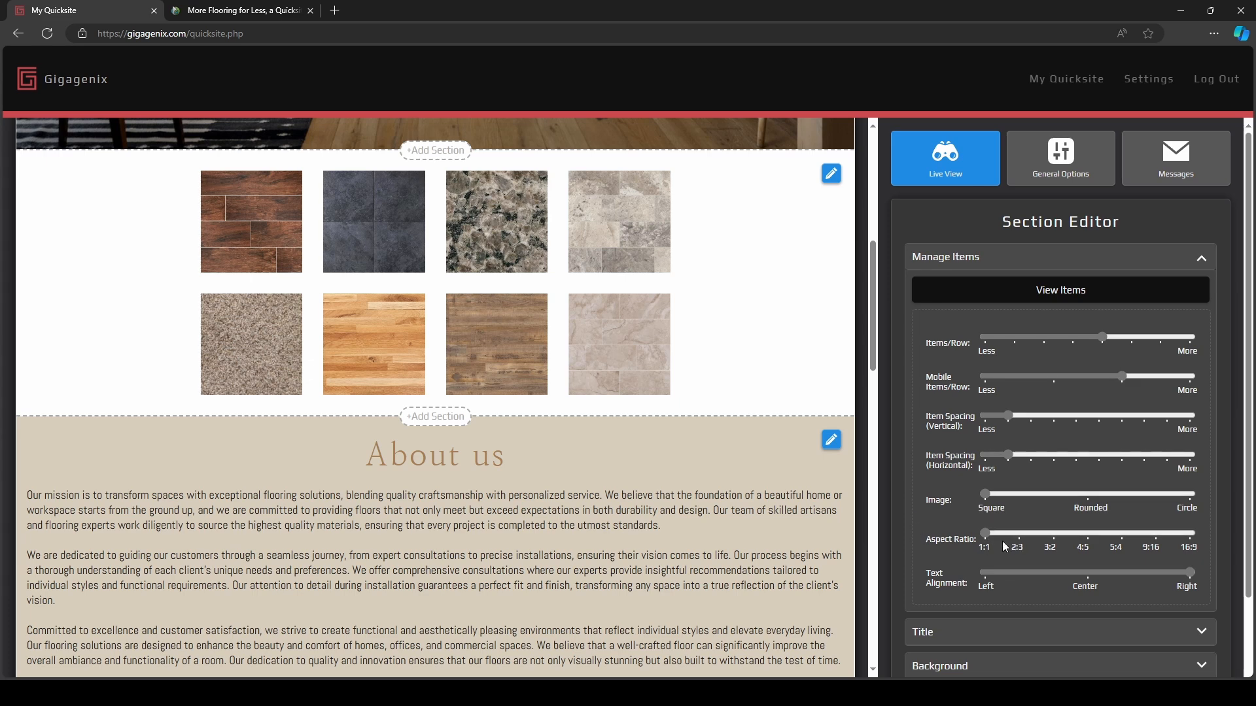
pyautogui.scroll(-1, 1013, 575)
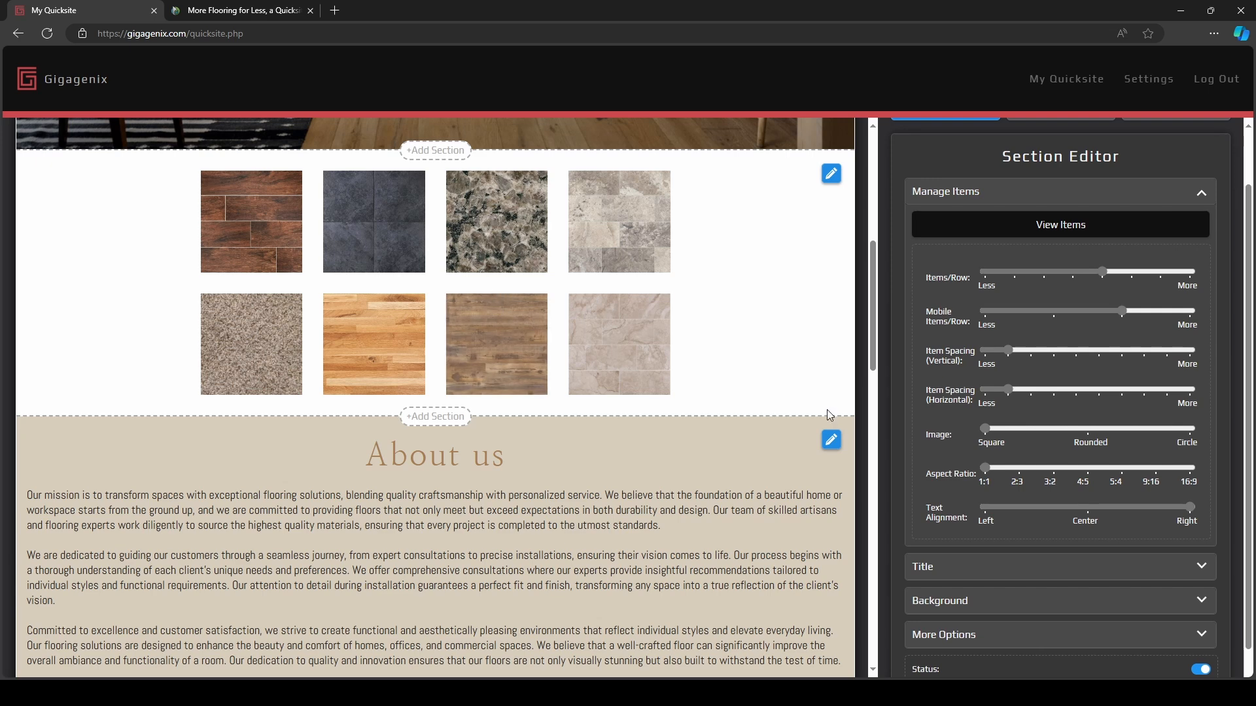
pyautogui.scroll(-1, 1085, 527)
pyautogui.click(1072, 653)
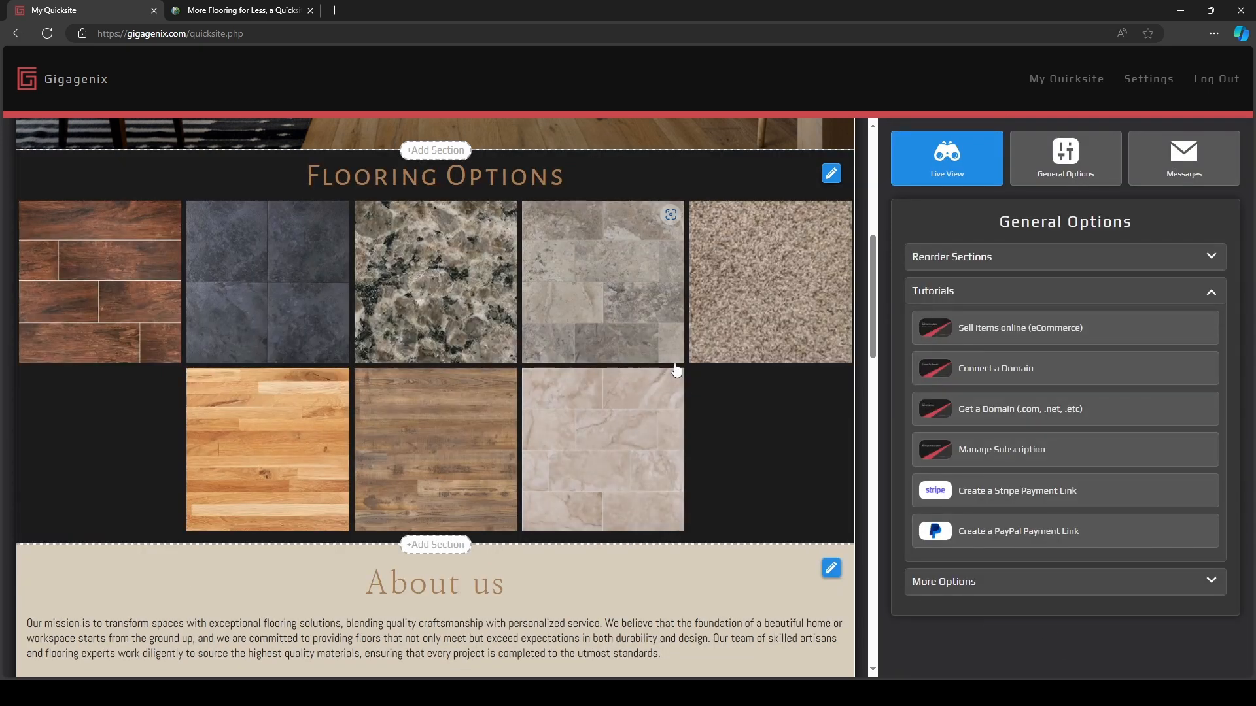
# Preview the first flooring image enlarged and close the preview.
pyautogui.click(154, 317)
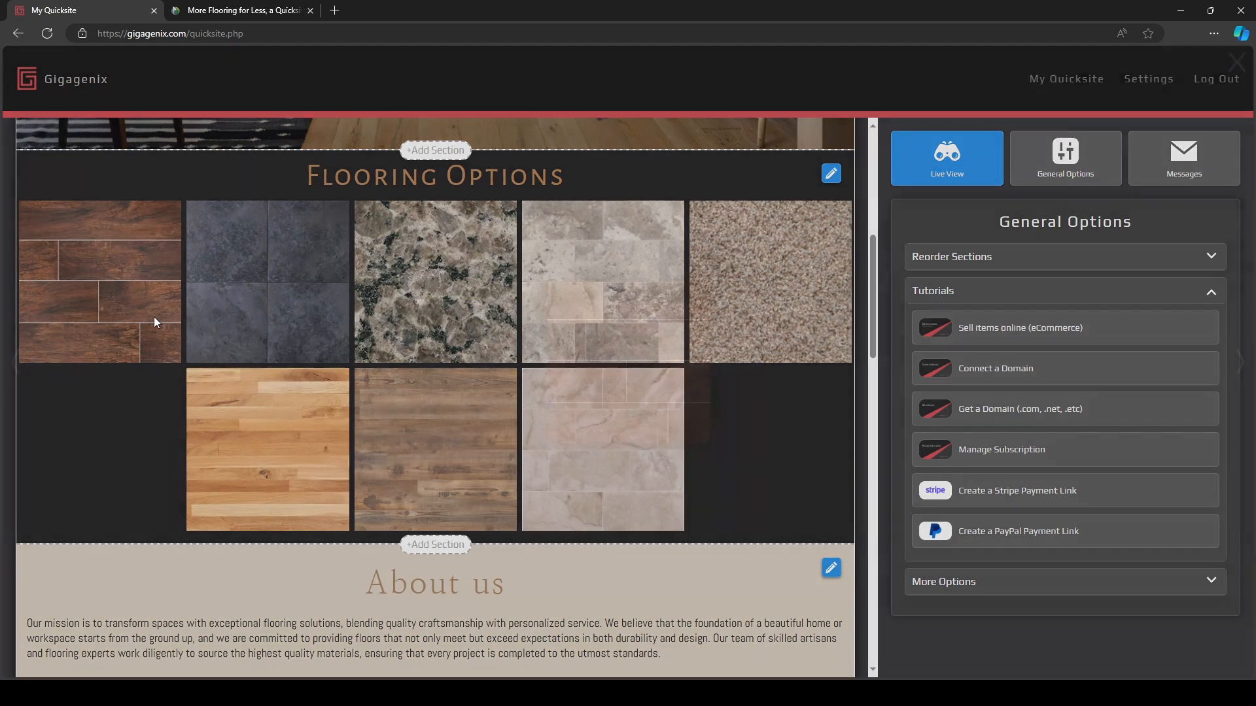
pyautogui.click(1235, 62)
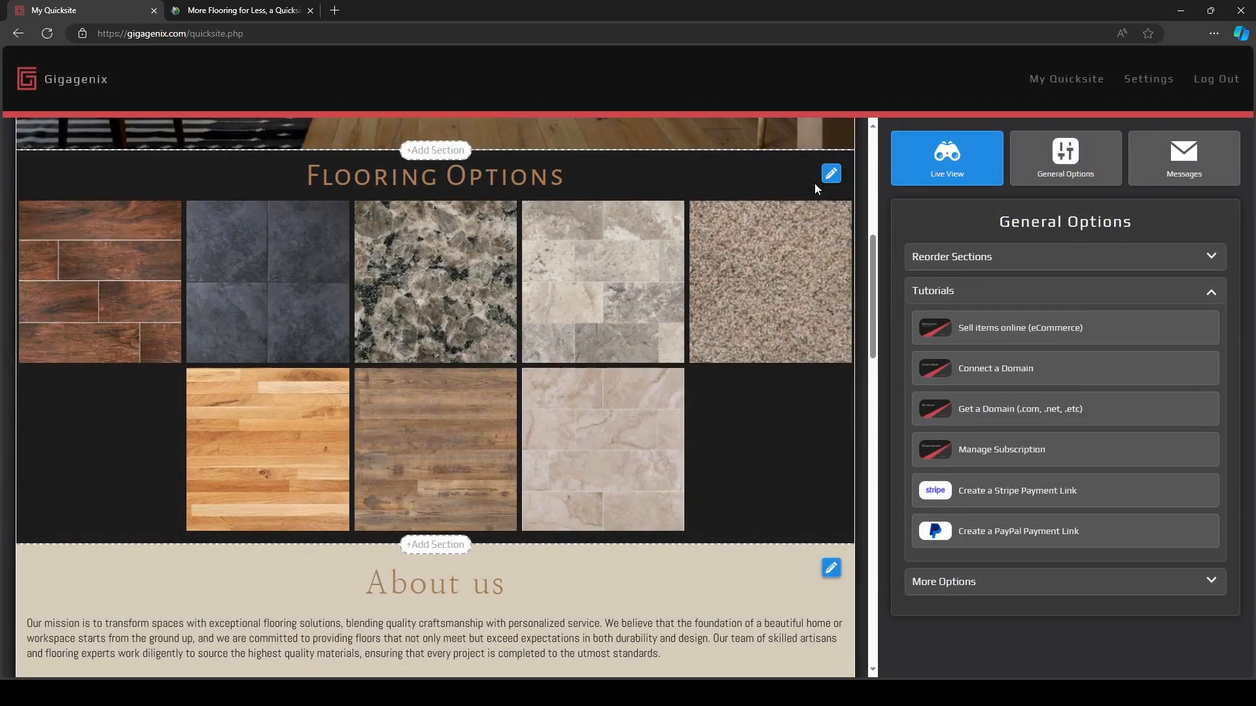
# Edit the first item of the Flooring Options gallery and title it "Porcelain Tile".
pyautogui.click(830, 175)
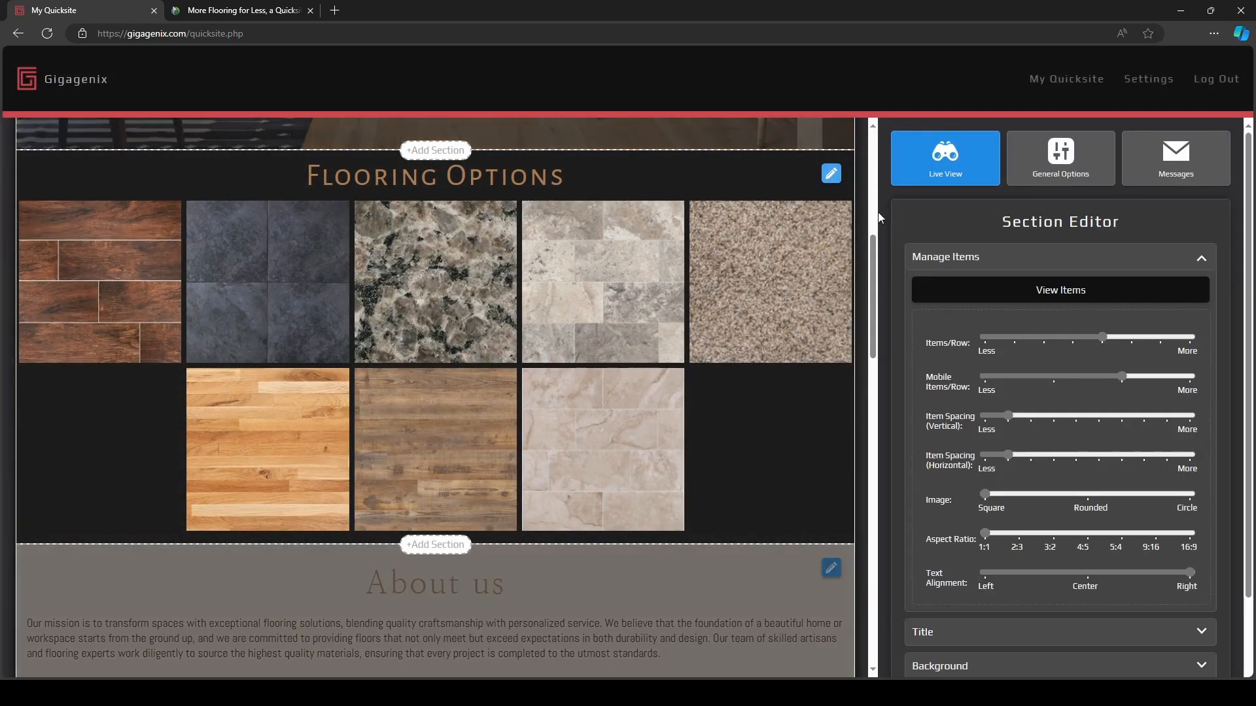
pyautogui.click(1028, 293)
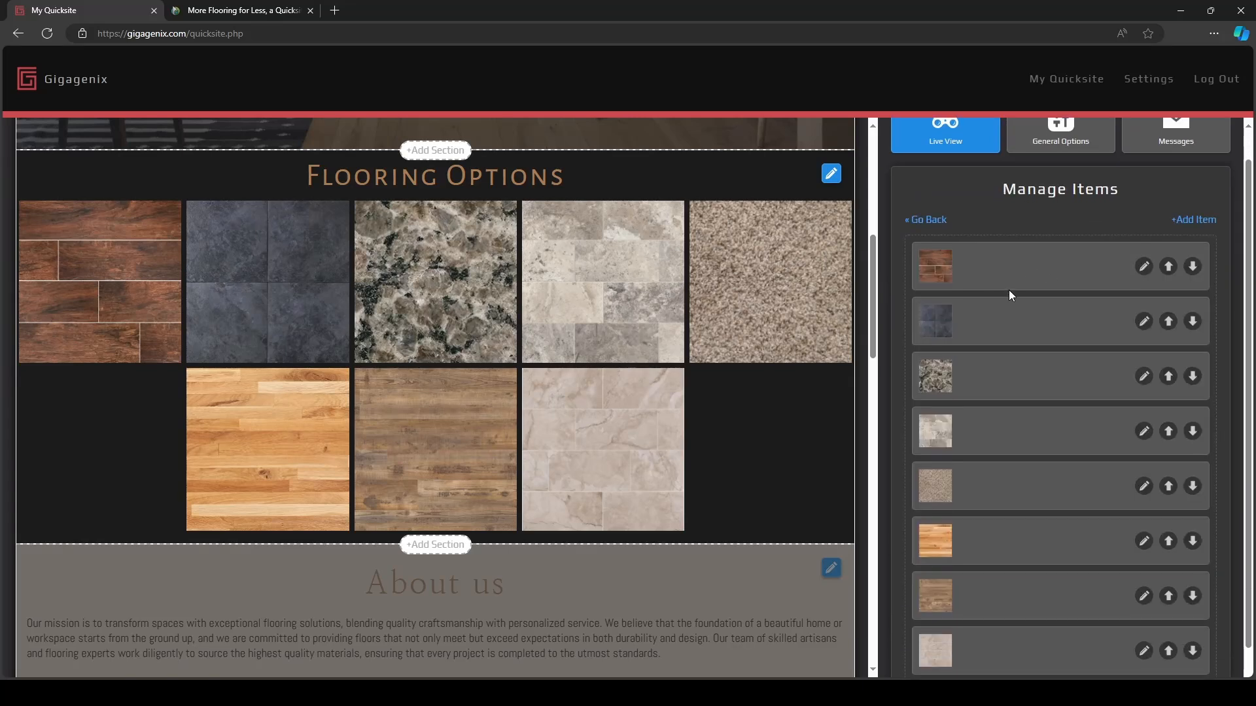
pyautogui.scroll(-2, 1009, 289)
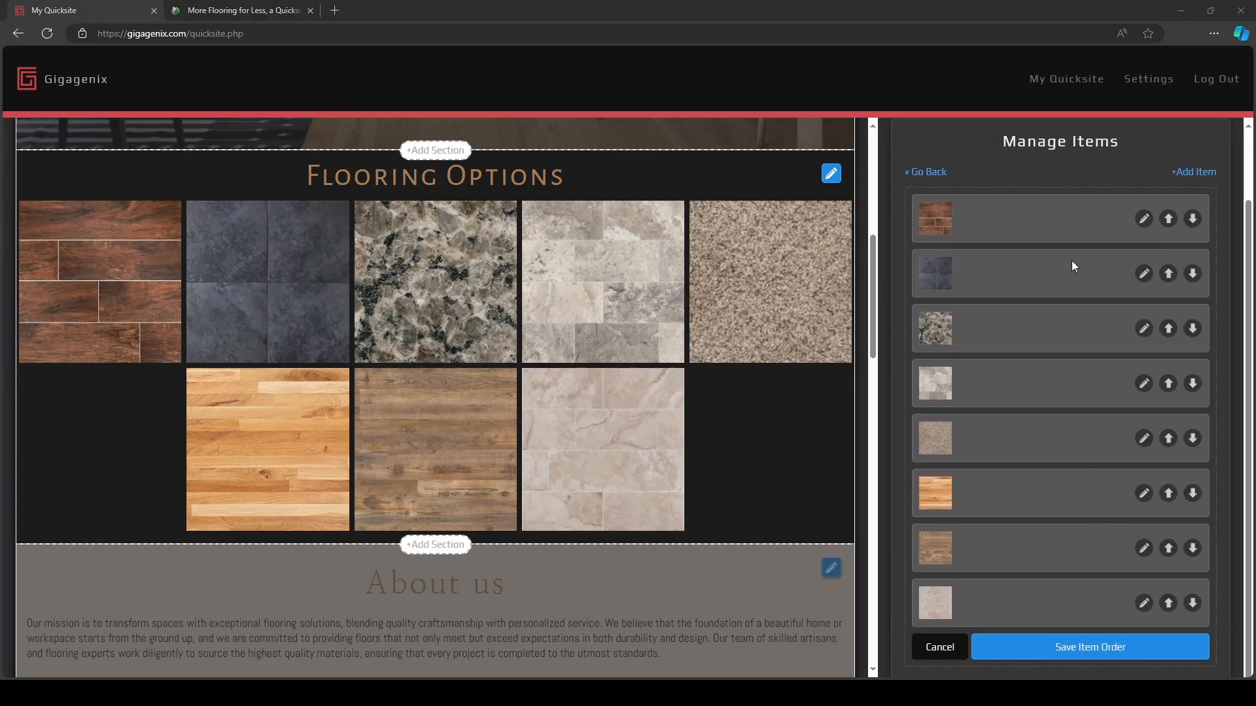
pyautogui.click(1144, 220)
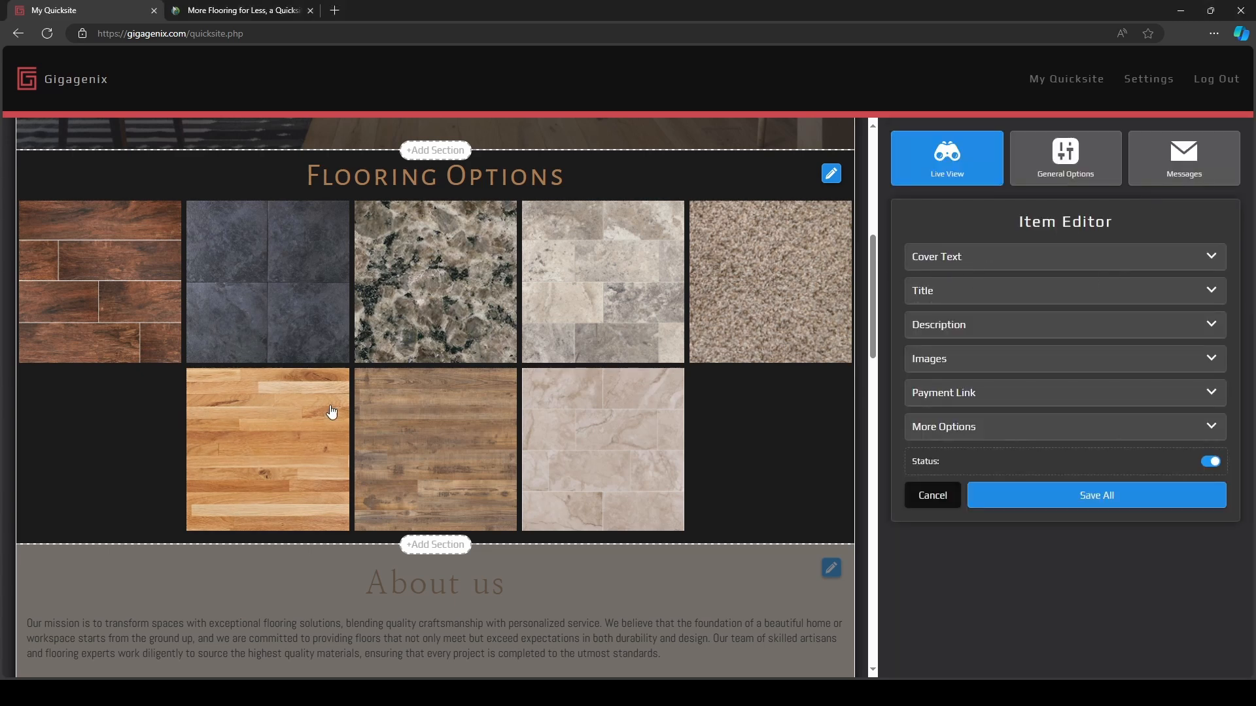
pyautogui.click(1022, 301)
pyautogui.click(996, 333)
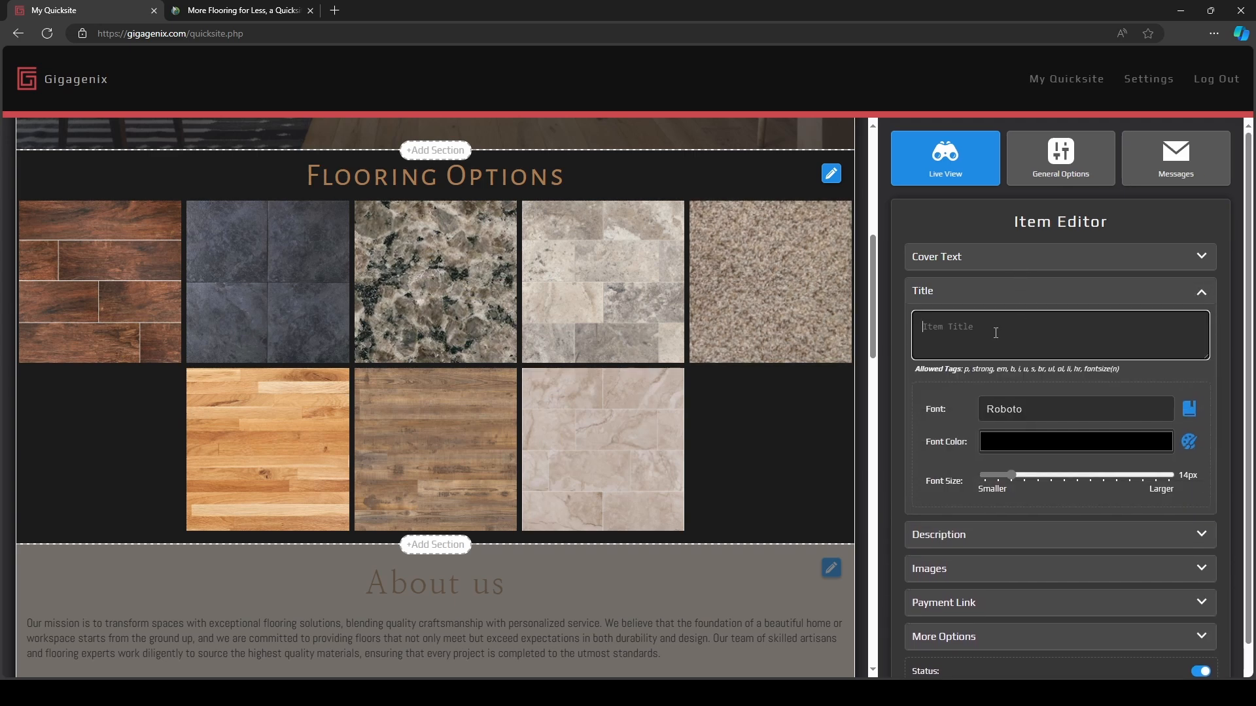
pyautogui.write('Porcelain Tile')
# Set the item title's font to Alegreya Sans SC in color #A87D53 and increase its font size.
pyautogui.click(1188, 409)
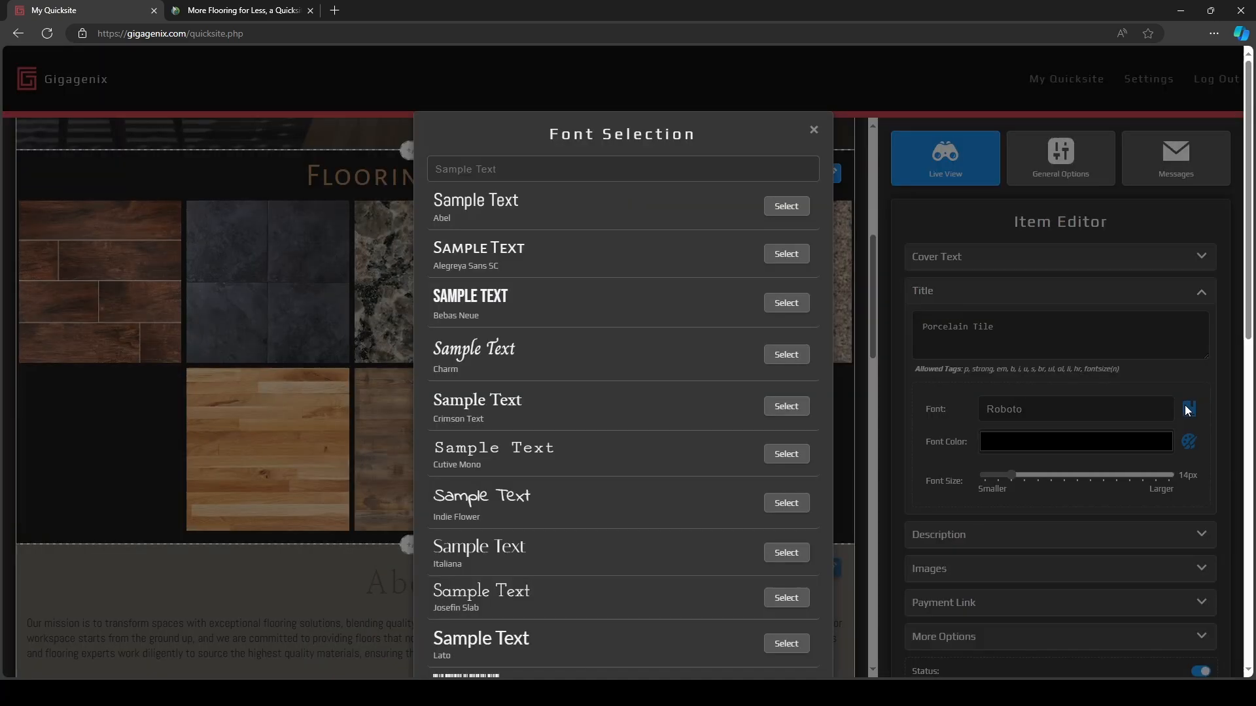
pyautogui.click(786, 255)
pyautogui.click(1189, 443)
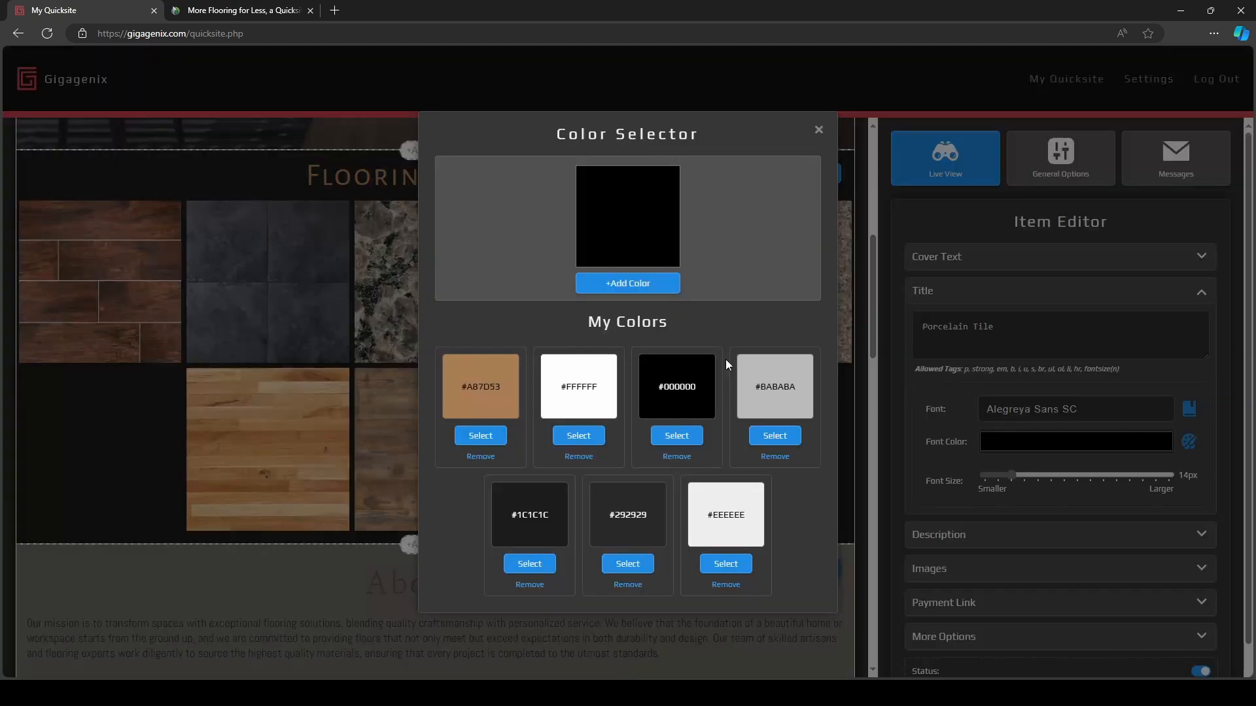
pyautogui.click(483, 433)
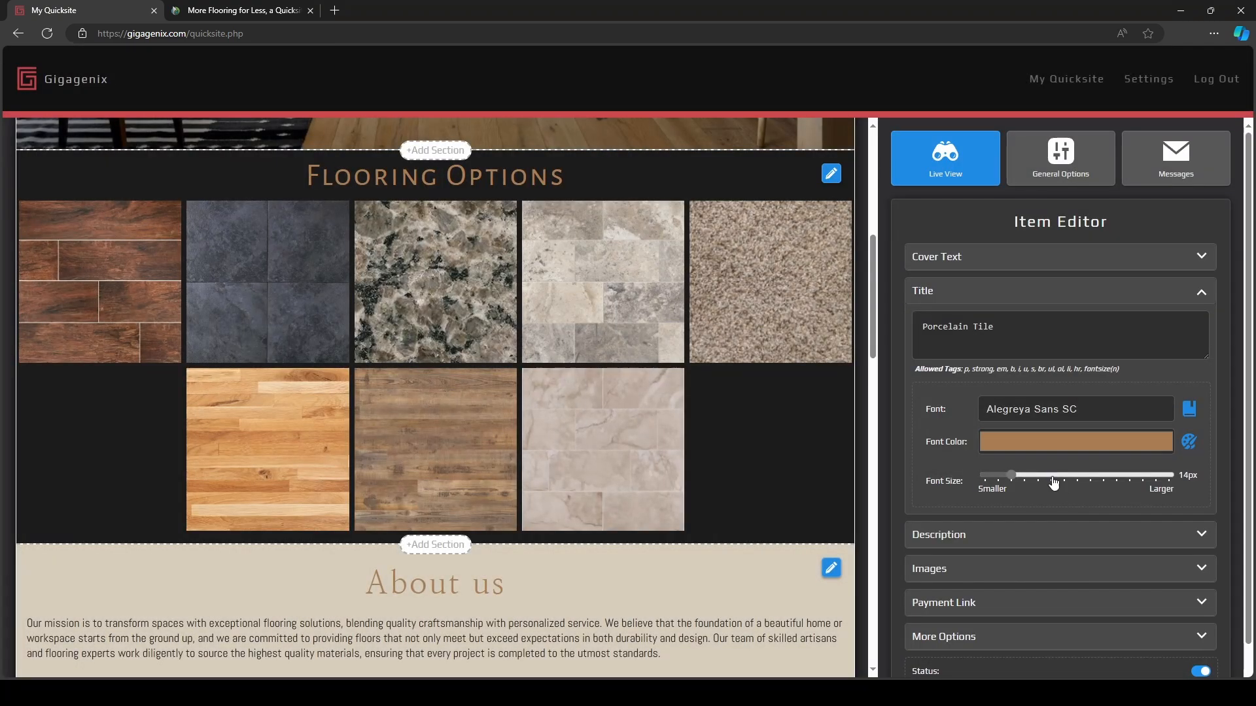
pyautogui.moveTo(1055, 484); pyautogui.dragTo(1076, 485)
# Enter the two-paragraph item description beginning "Elevate your space with the sophistication and durability of porcelain tile flooring.".
pyautogui.click(1000, 534)
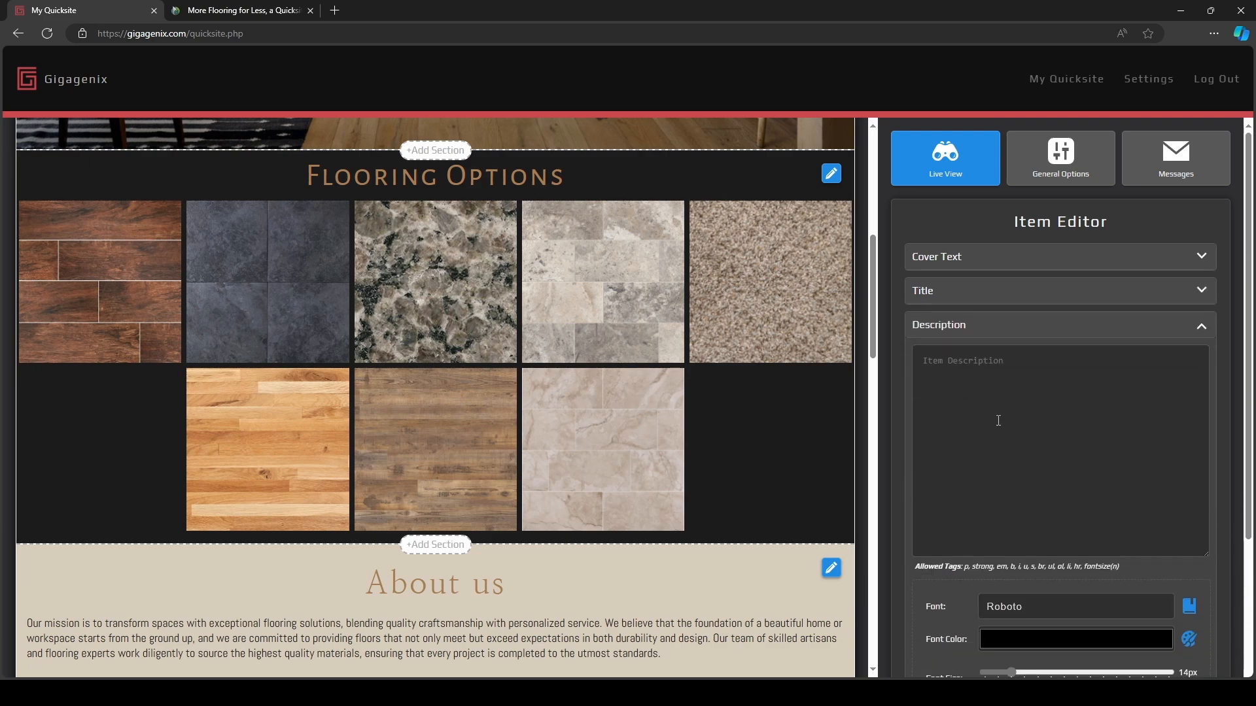
pyautogui.click(994, 396)
pyautogui.write("Elevate your space with the sophistication and durability of porcelain tile flooring. Our collection boasts a versatile array of styles and finishes to complement any design aesthetic, from sleek modern interiors to timeless classics. Engineered for resilience and longevity, our porcelain tiles are crafted to withstand the demands of everyday life while maintaining their impeccable appearance.  Whether you're remodeling your home or upgrading a commercial space, our expert installation ensures a flawless finish that will stand the test of time. Experience the unmatched beauty and durability of porcelain tile flooring with our professional installation services.")
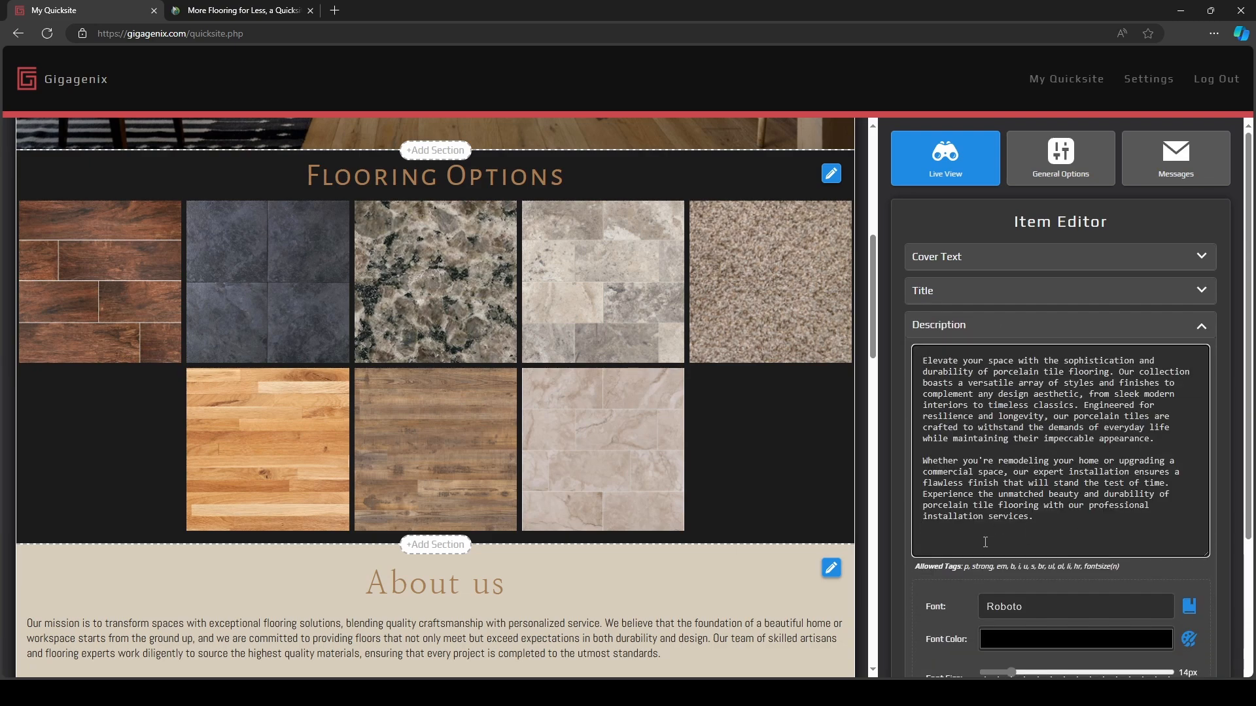
# Set the item description's font to Abel in color #BABABA and increase its font size.
pyautogui.scroll(-2, 1029, 506)
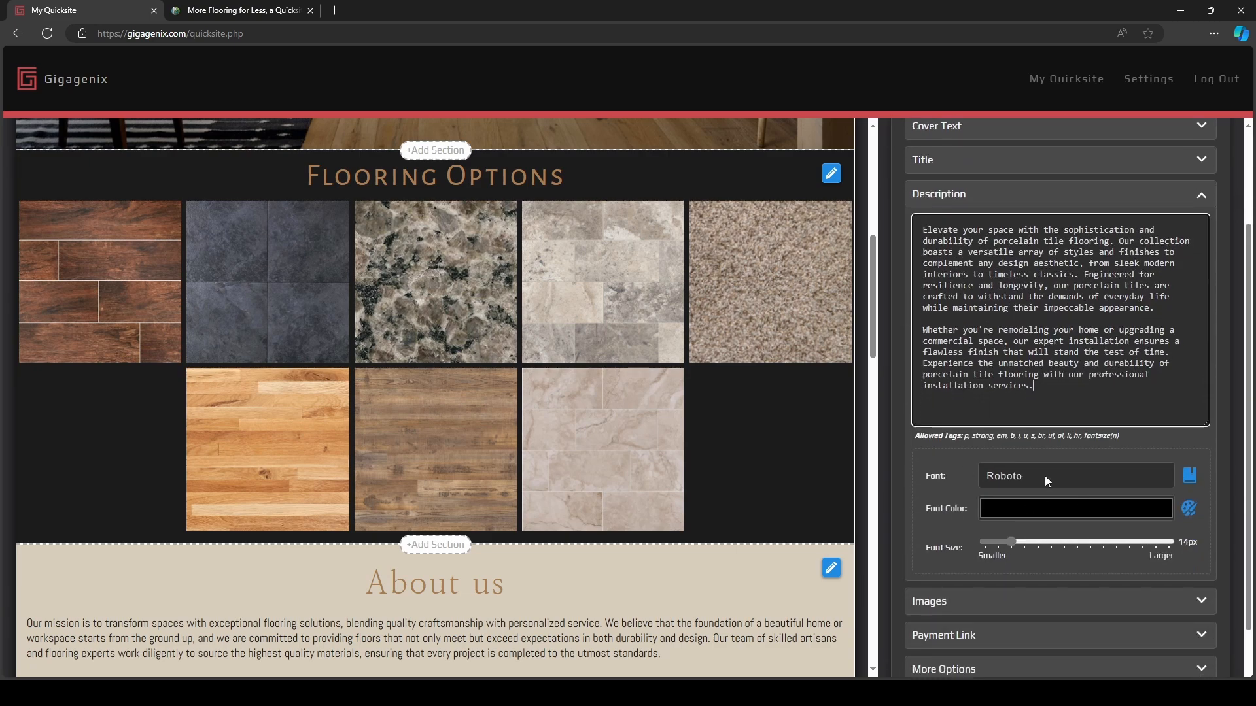
pyautogui.click(1189, 476)
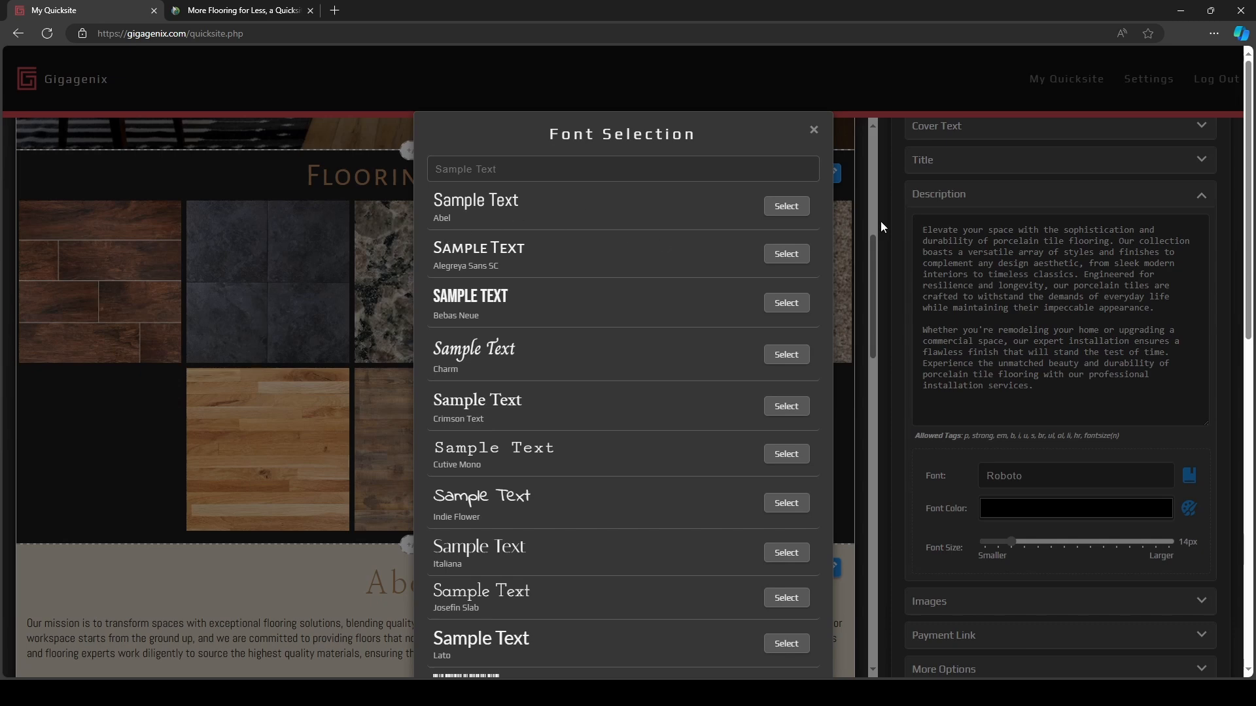
pyautogui.click(786, 206)
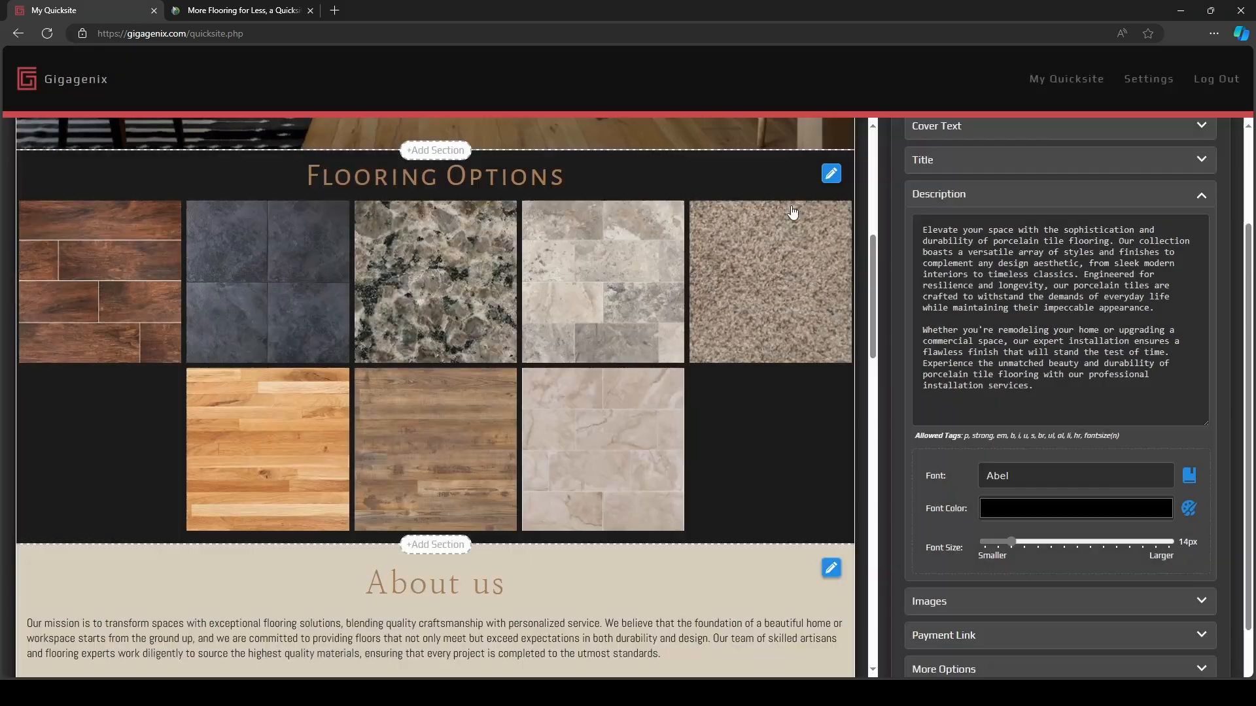
pyautogui.click(1186, 508)
pyautogui.click(773, 435)
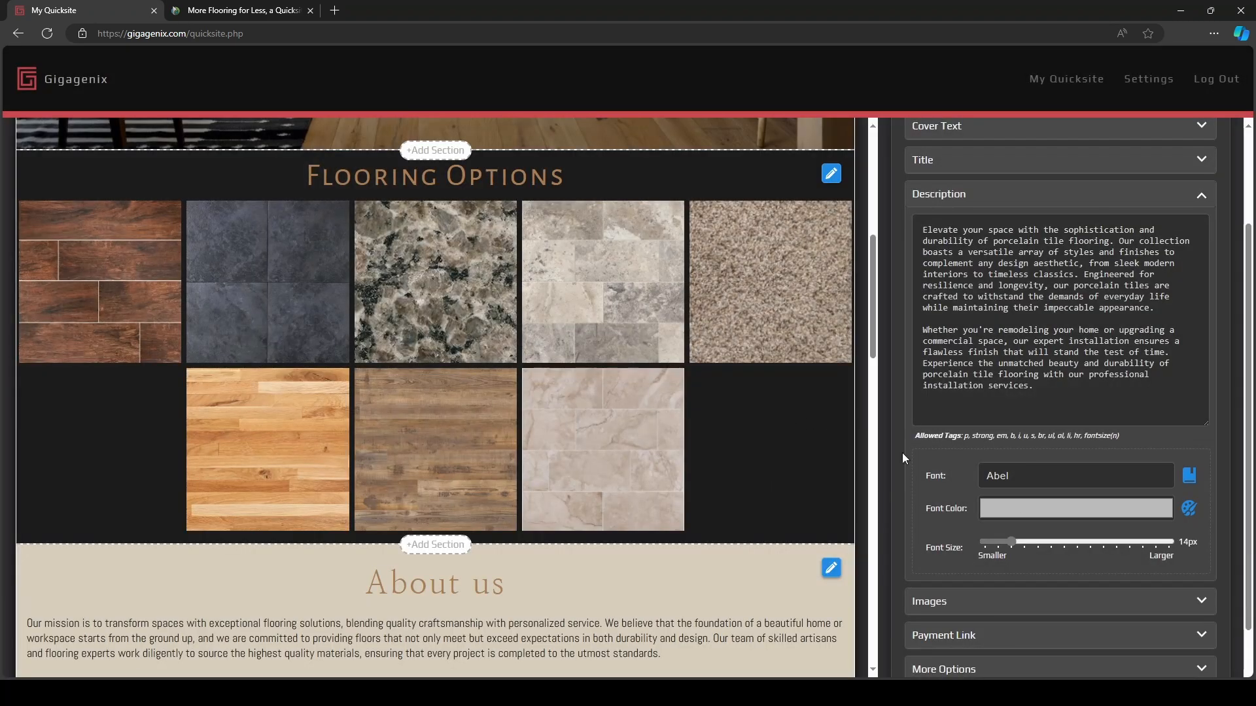
pyautogui.moveTo(1011, 541); pyautogui.dragTo(1039, 541)
# Upload a second image, a gray-brown tile, to the item and save it.
pyautogui.scroll(-2, 1096, 578)
pyautogui.click(987, 520)
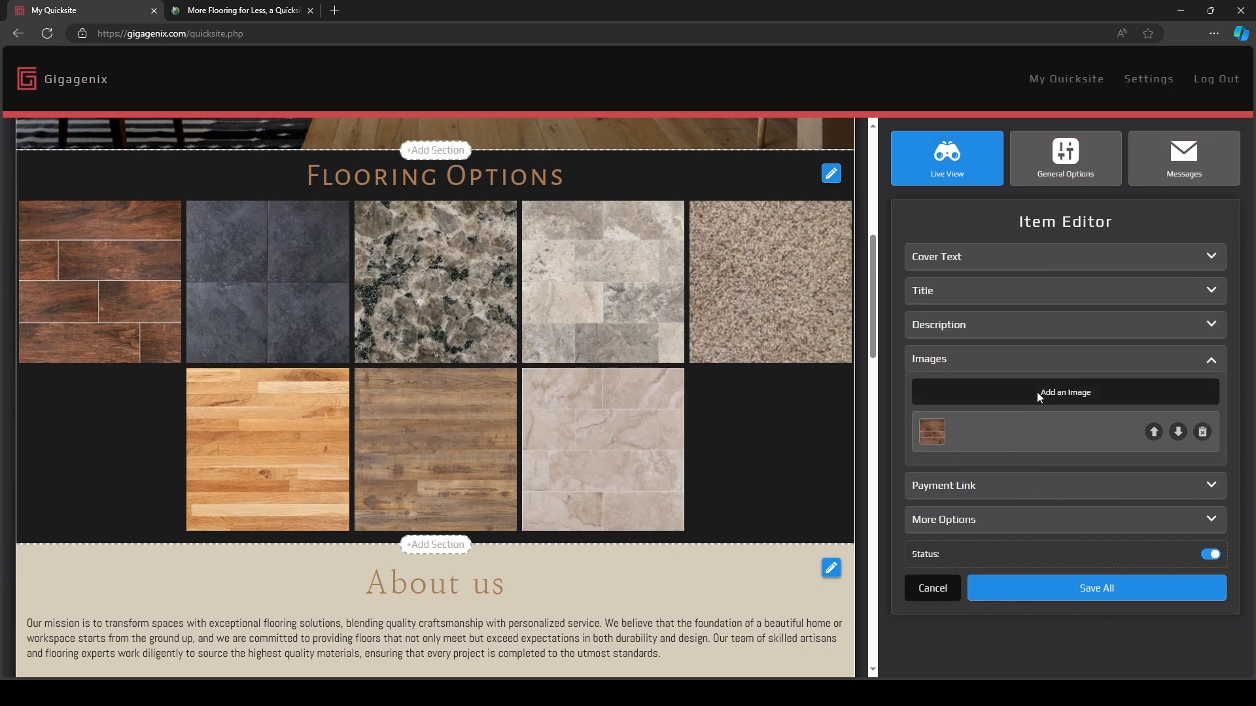
pyautogui.click(1038, 392)
pyautogui.click(607, 321)
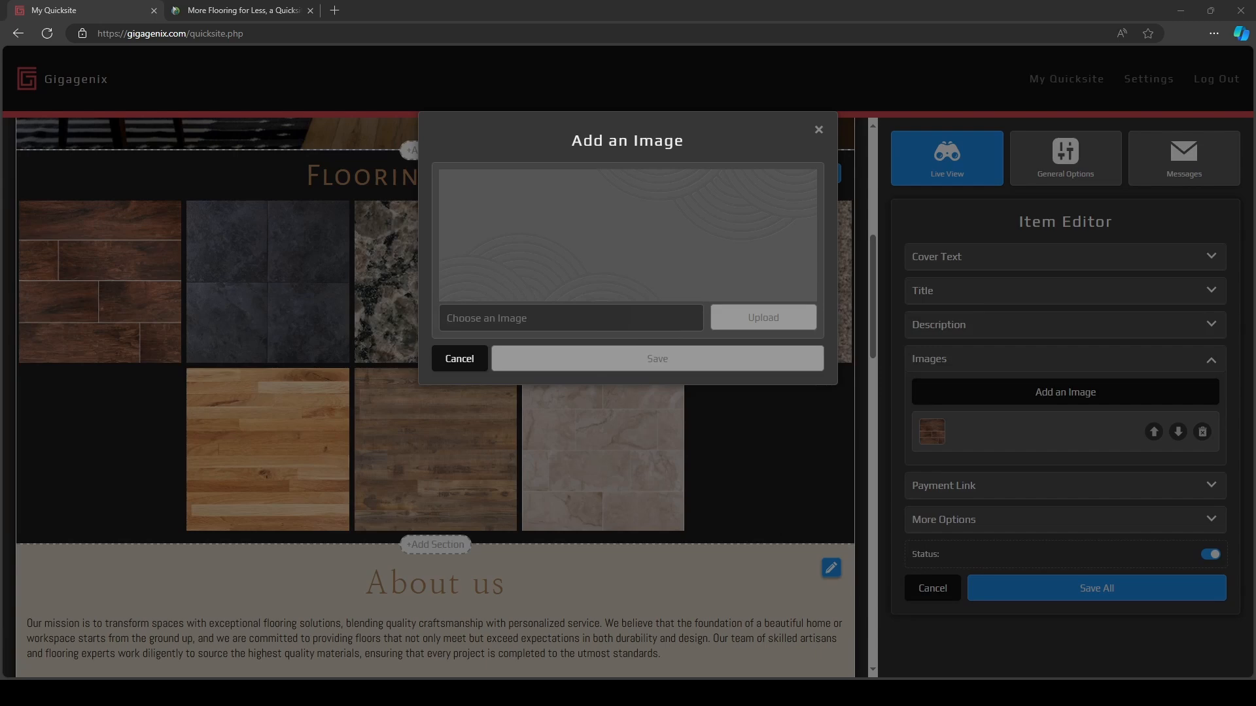
pyautogui.click(759, 350)
pyautogui.click(660, 391)
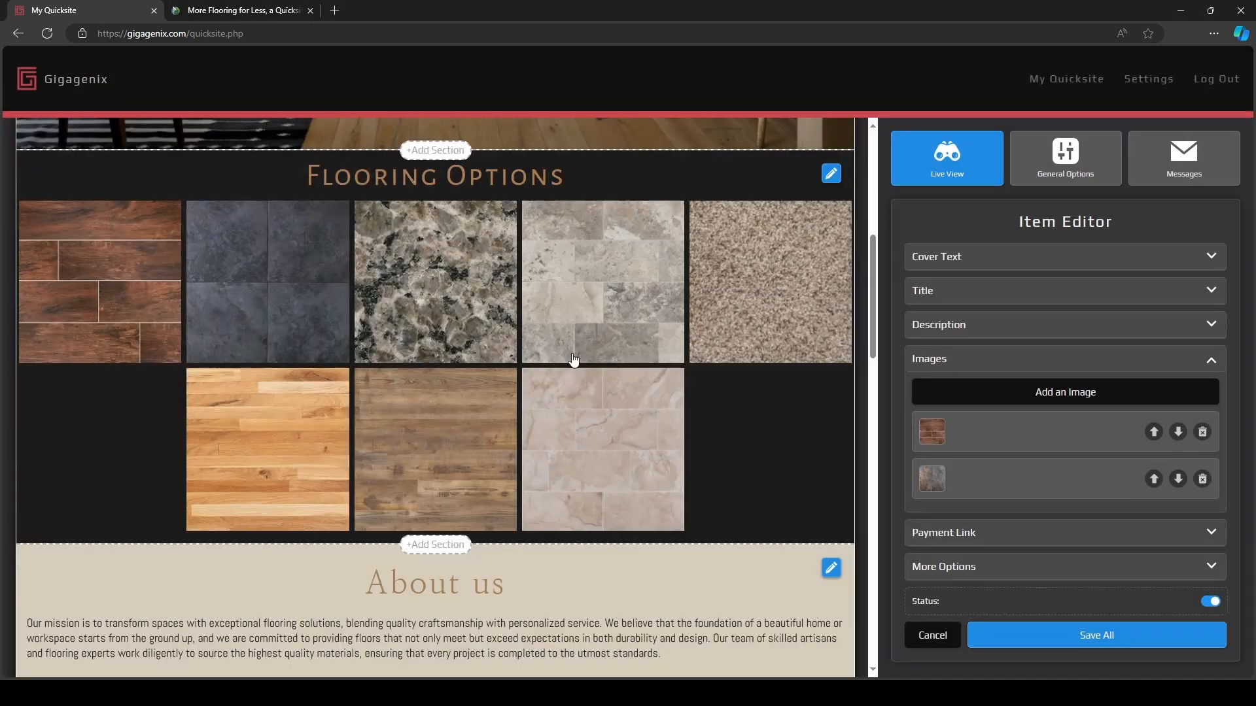
# Upload porcelainpreview1.jpg and porcelainpreview2.jpg as additional images of the item.
pyautogui.click(968, 393)
pyautogui.click(622, 320)
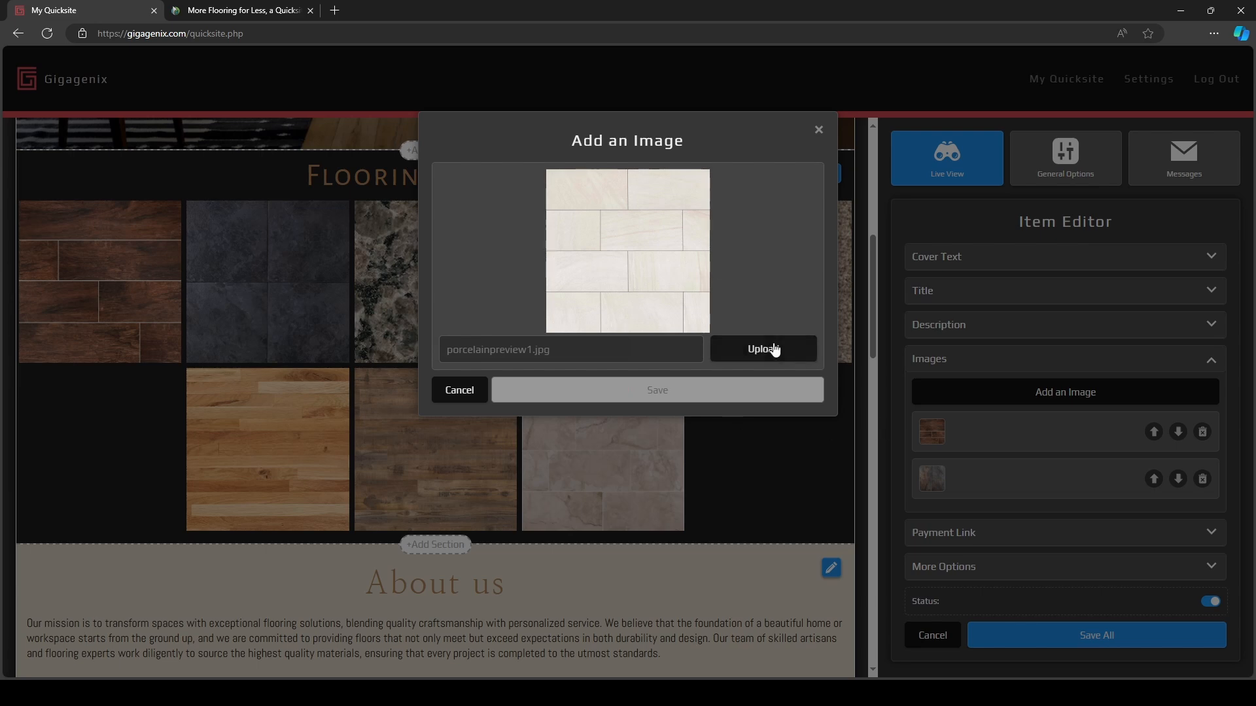
pyautogui.click(773, 351)
pyautogui.click(704, 397)
pyautogui.click(1048, 394)
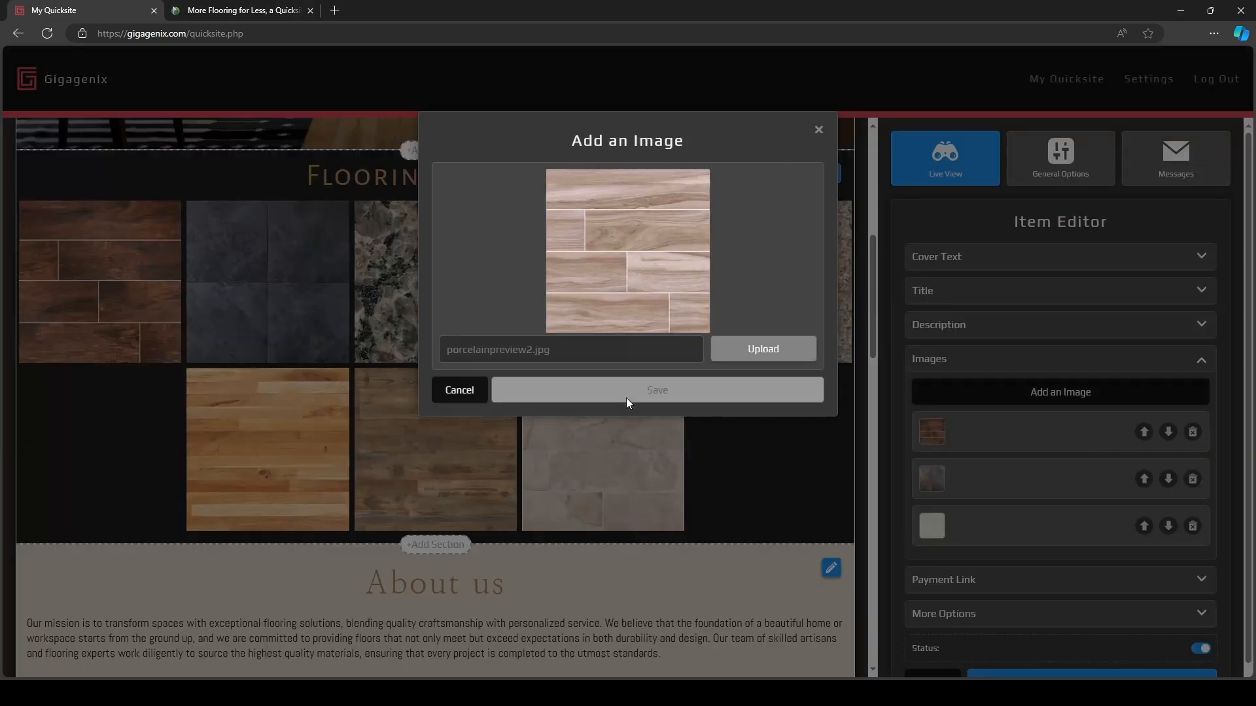
pyautogui.click(770, 350)
pyautogui.click(698, 391)
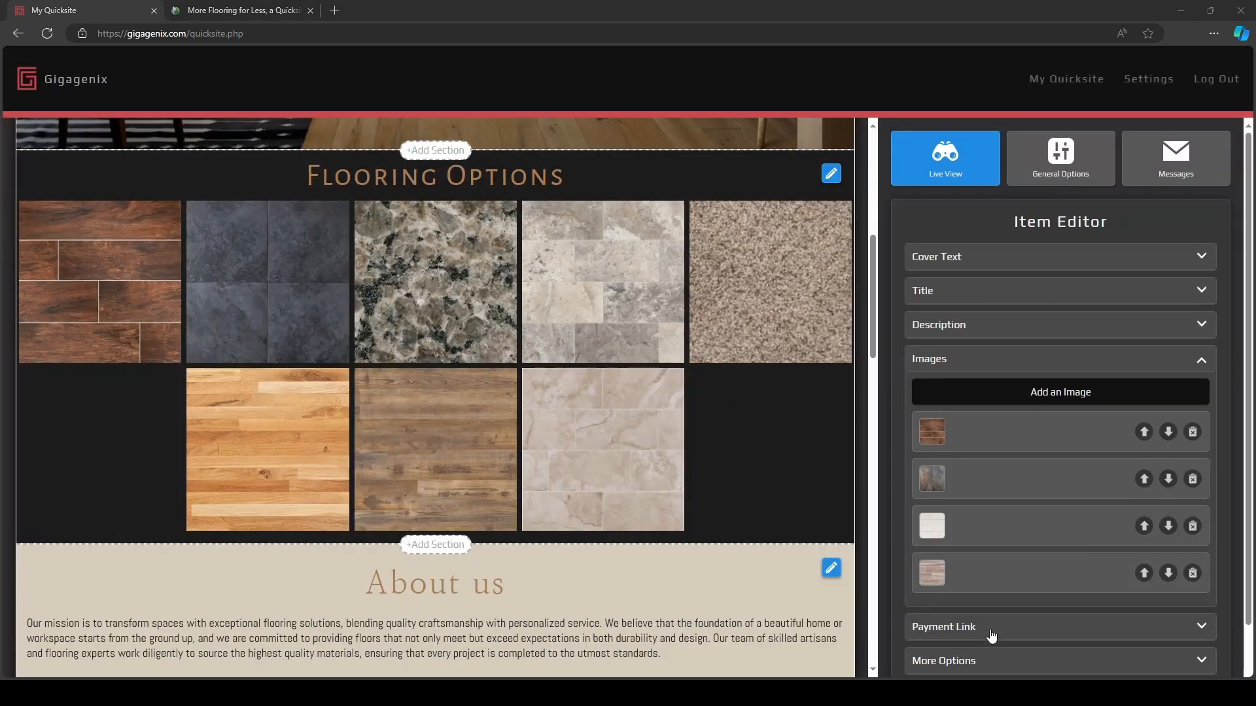
pyautogui.click(943, 625)
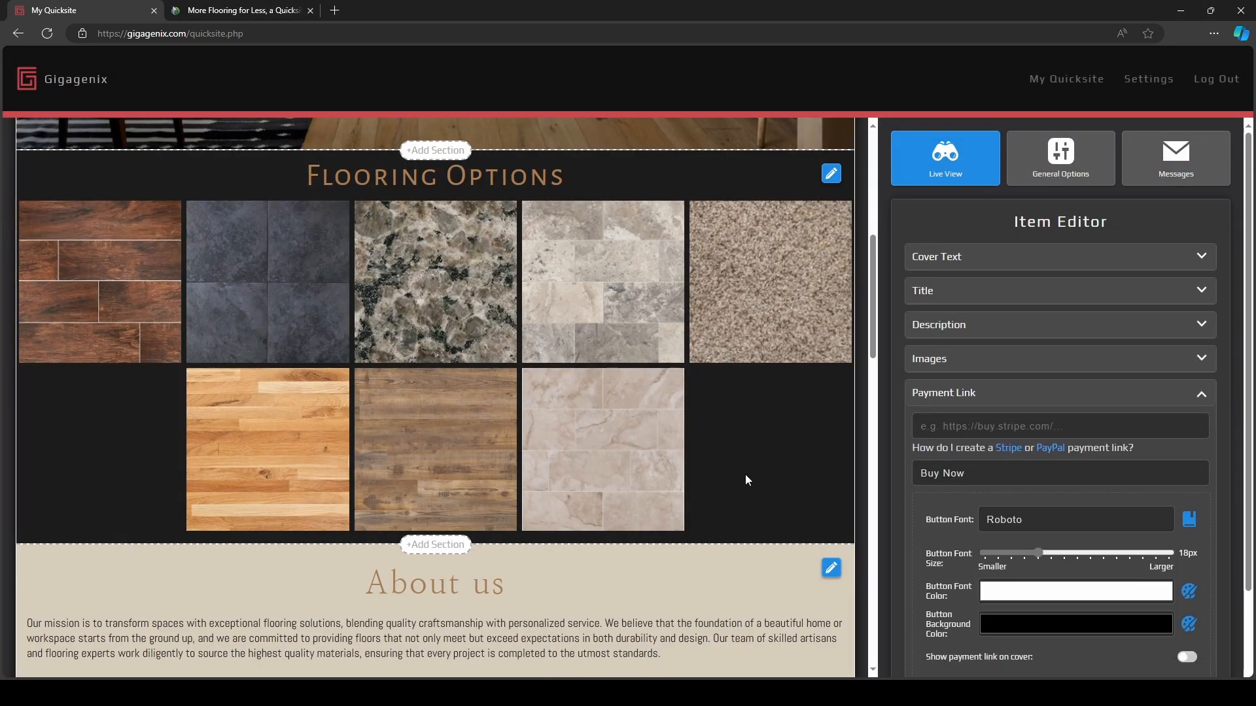
pyautogui.click(966, 433)
pyautogui.write('https://buy.stripe.com/test_28o5ohdXYfQe9QQ9AA')
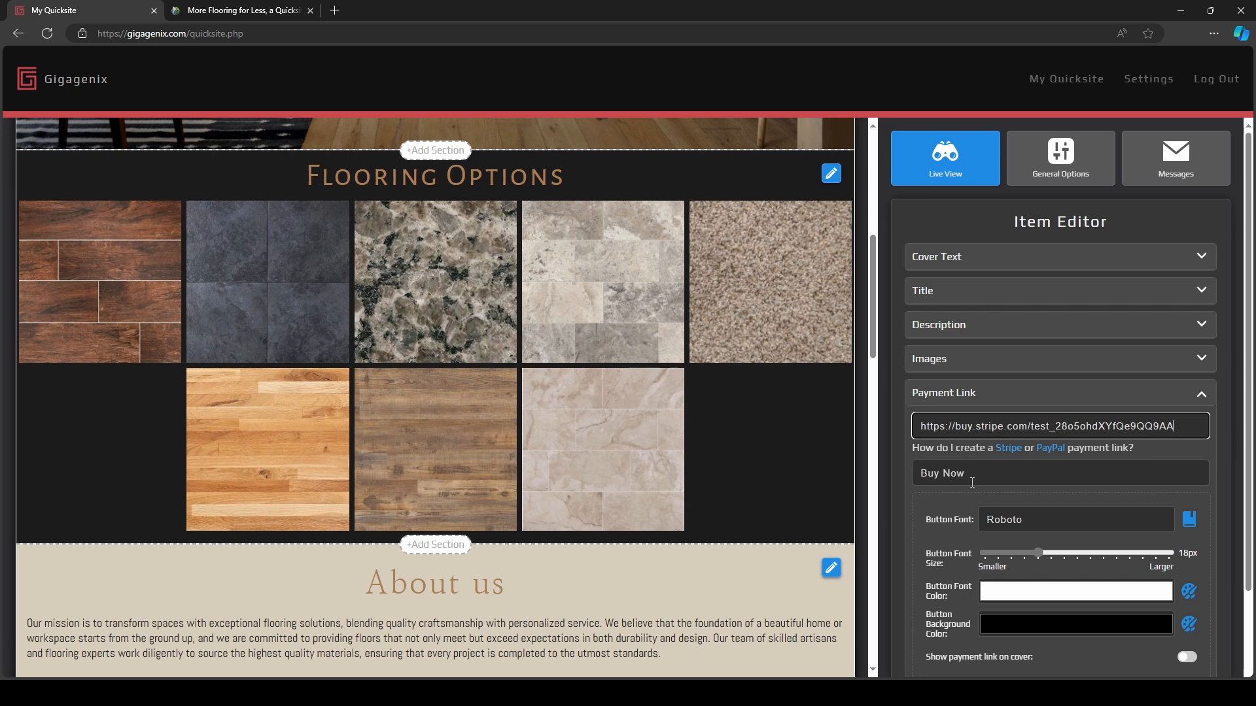
pyautogui.moveTo(973, 483); pyautogui.dragTo(903, 476)
pyautogui.write('Or')
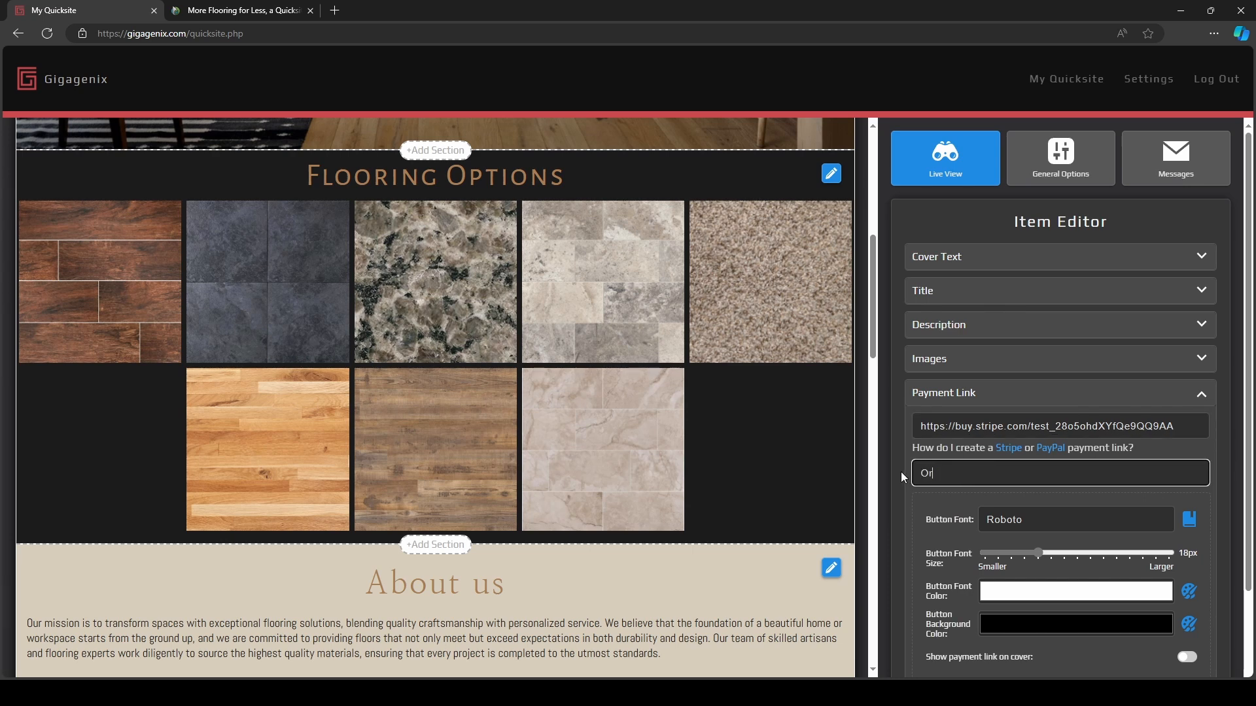
pyautogui.write('der a Sample')
# Style the payment button with Alegreya Sans SC, font color #000000 and background color #BABABA, and save the item.
pyautogui.scroll(-1, 965, 522)
pyautogui.click(1189, 454)
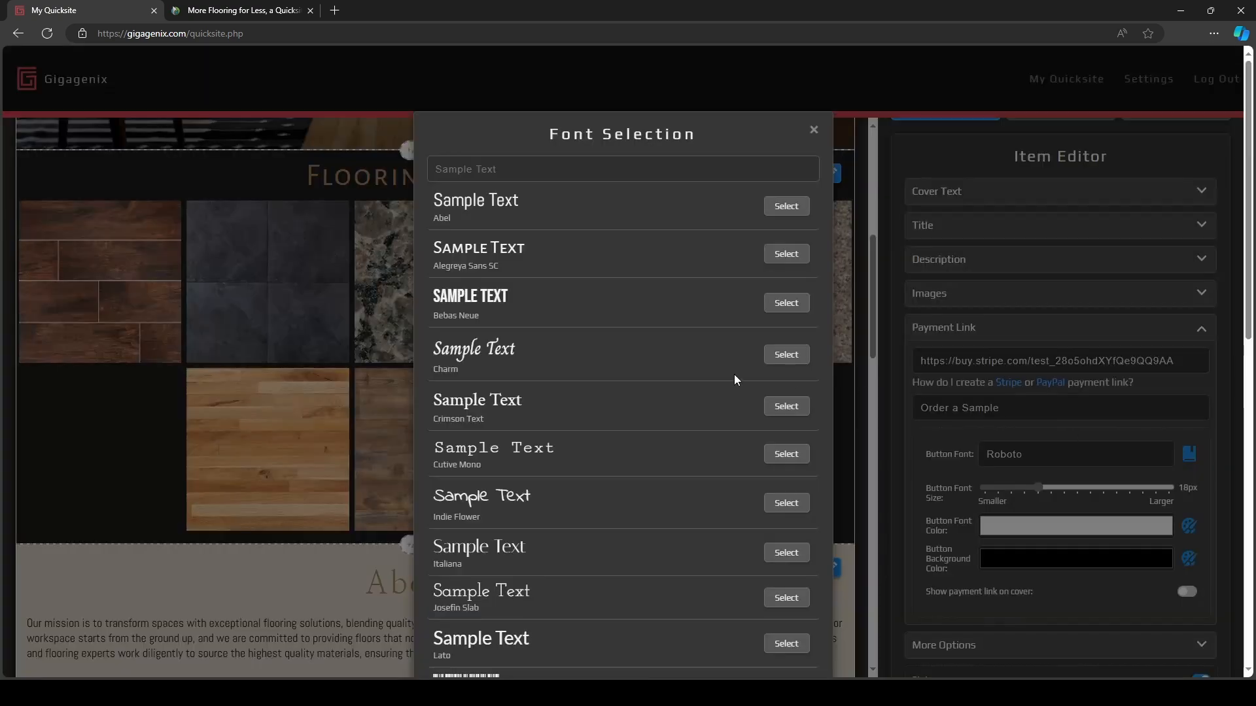
pyautogui.click(785, 254)
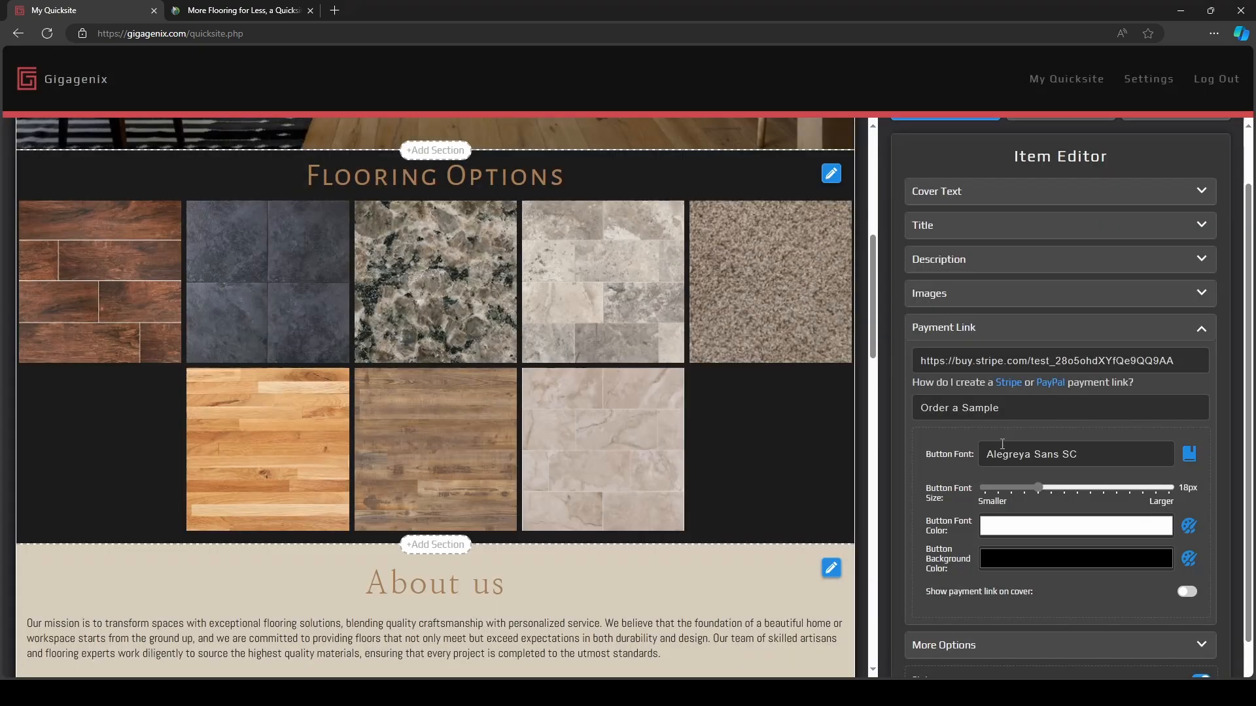
pyautogui.click(1189, 527)
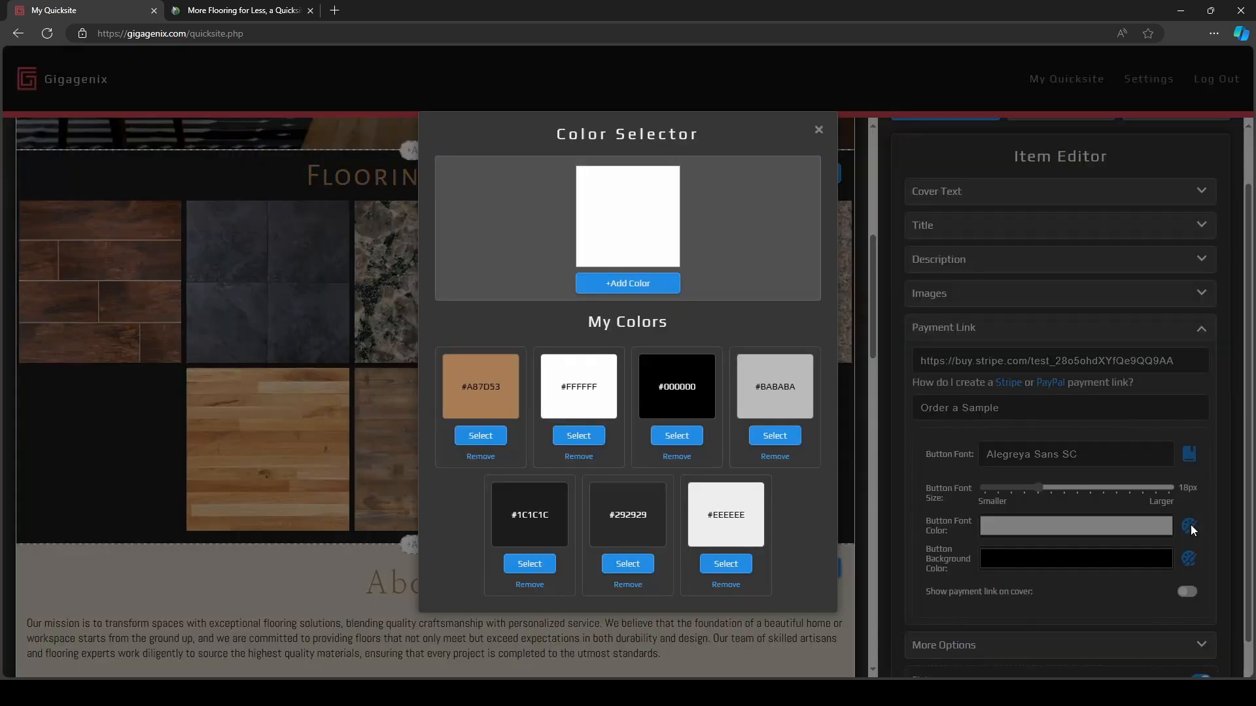
pyautogui.click(677, 436)
pyautogui.click(1189, 558)
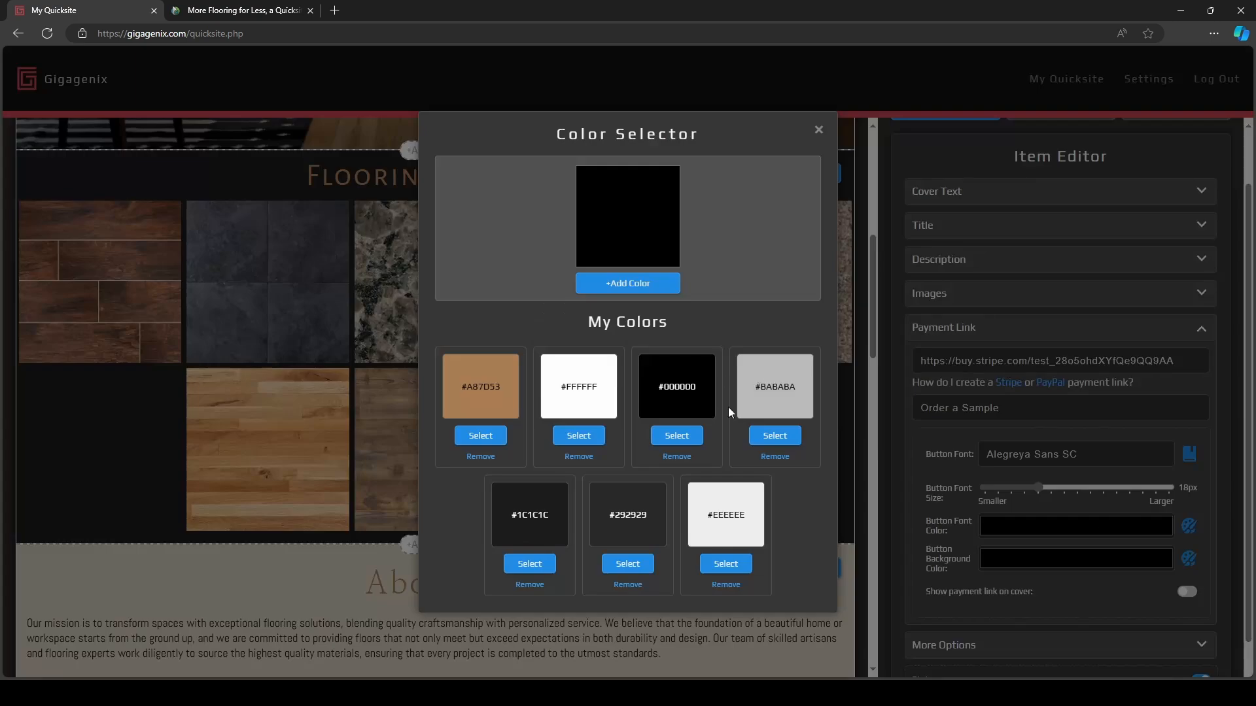
pyautogui.click(775, 435)
pyautogui.scroll(-1, 1128, 576)
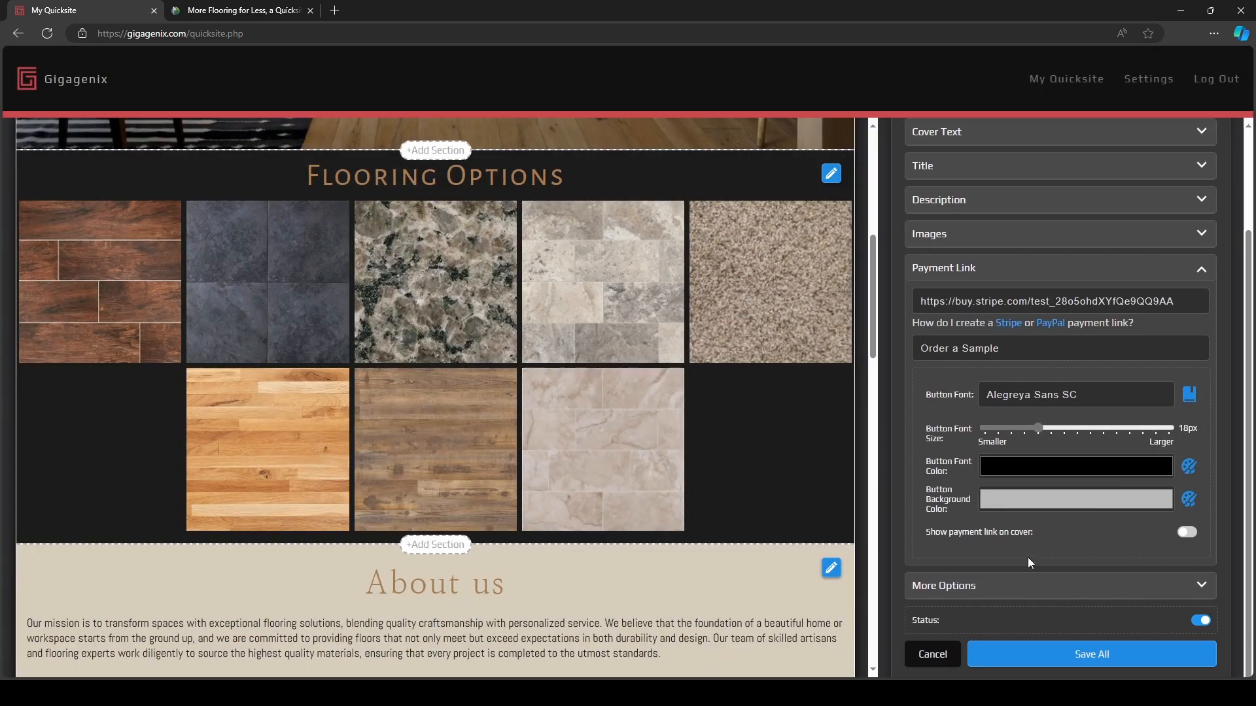
pyautogui.click(1083, 646)
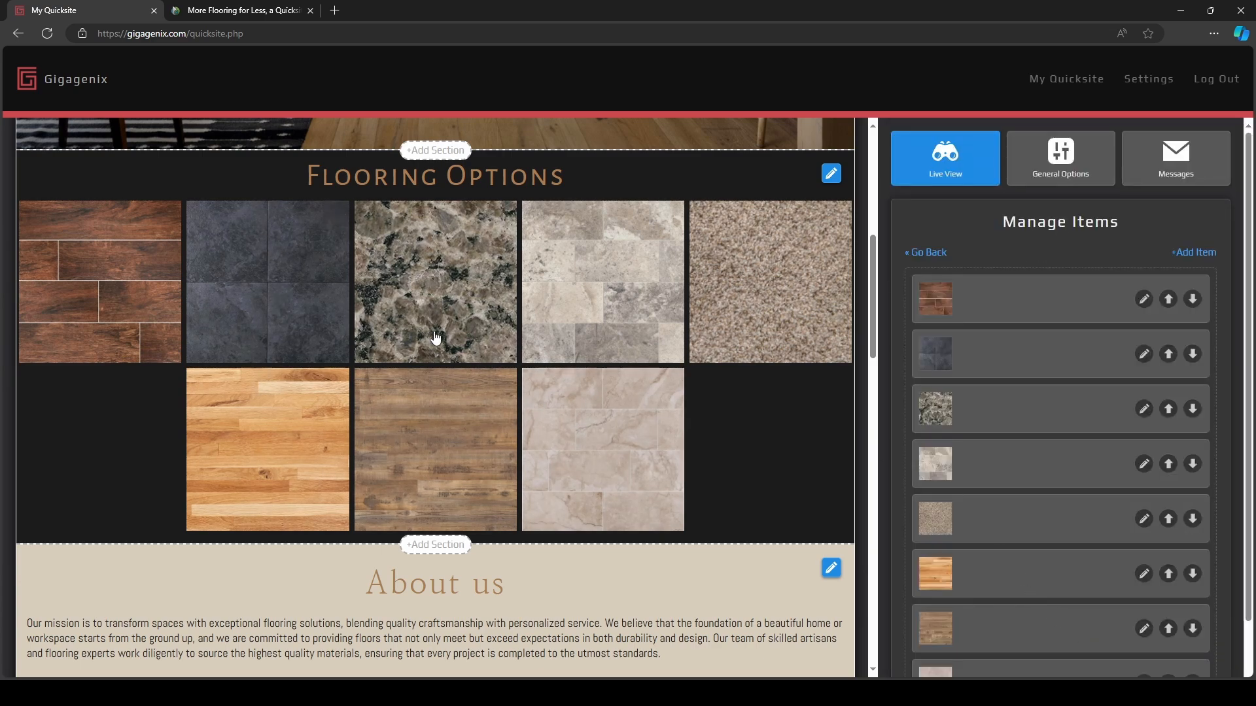
# Preview the Porcelain Tile item's popup from the gallery and view its three additional images.
pyautogui.click(301, 296)
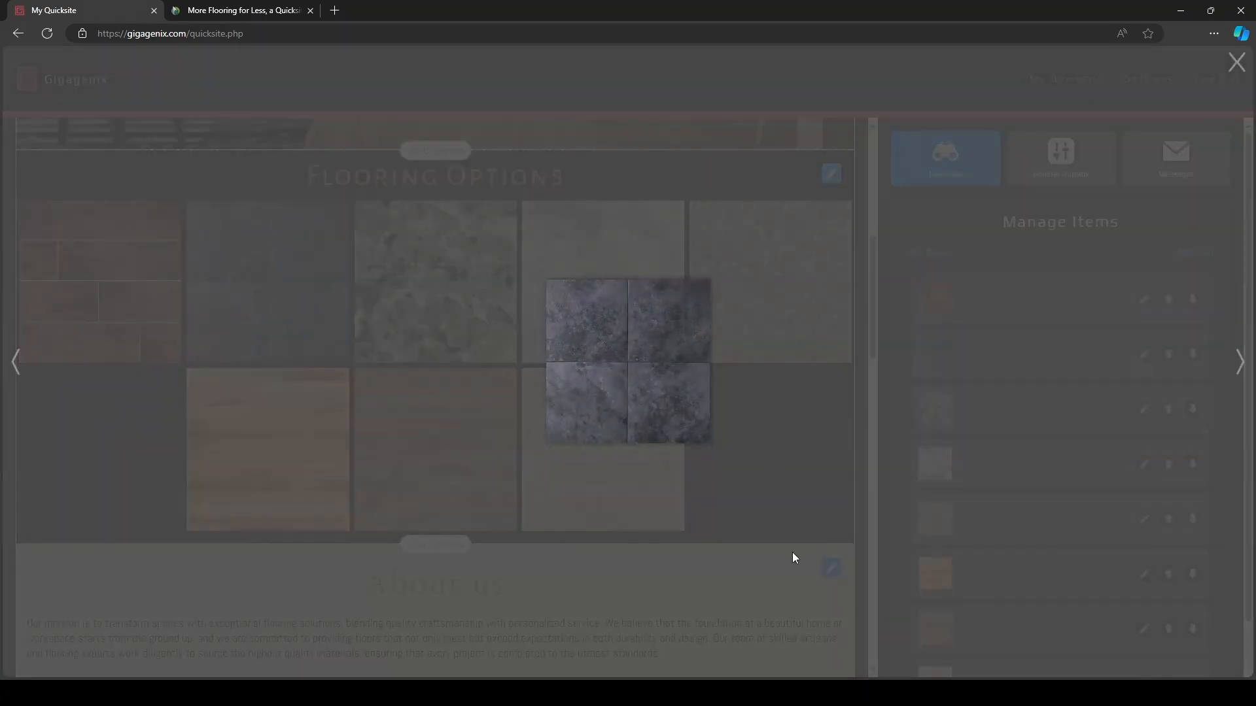
pyautogui.click(14, 361)
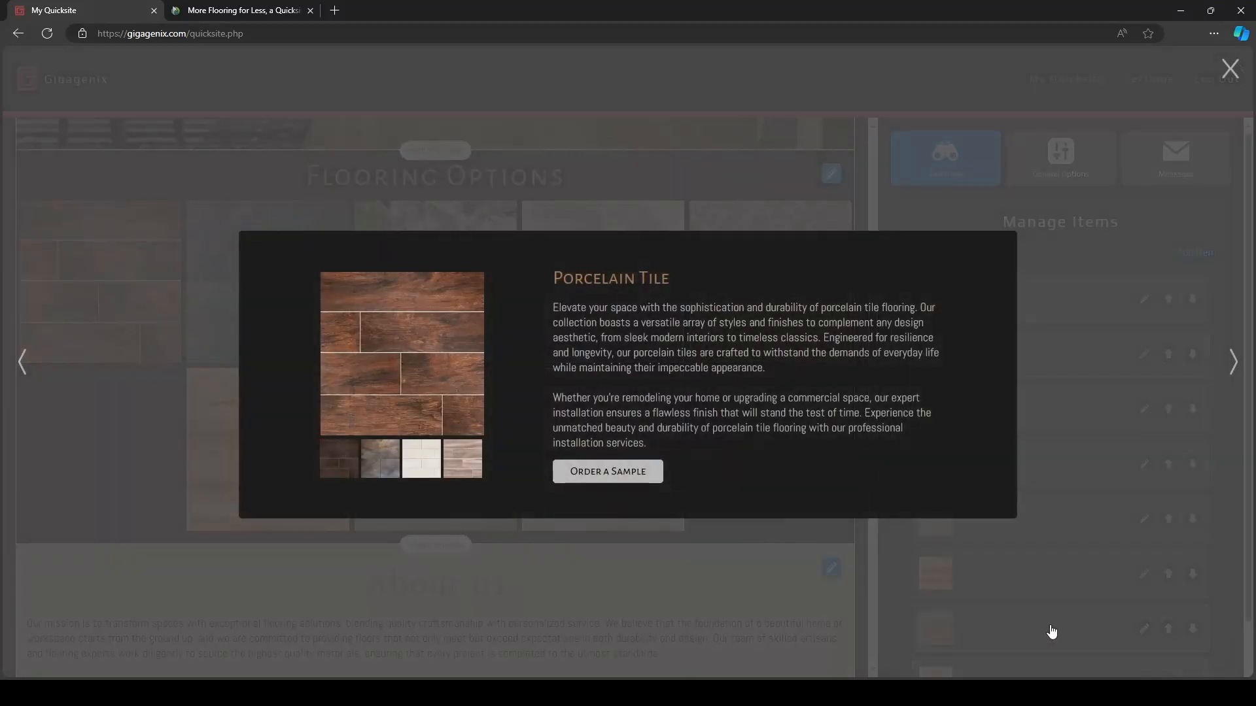
pyautogui.click(368, 462)
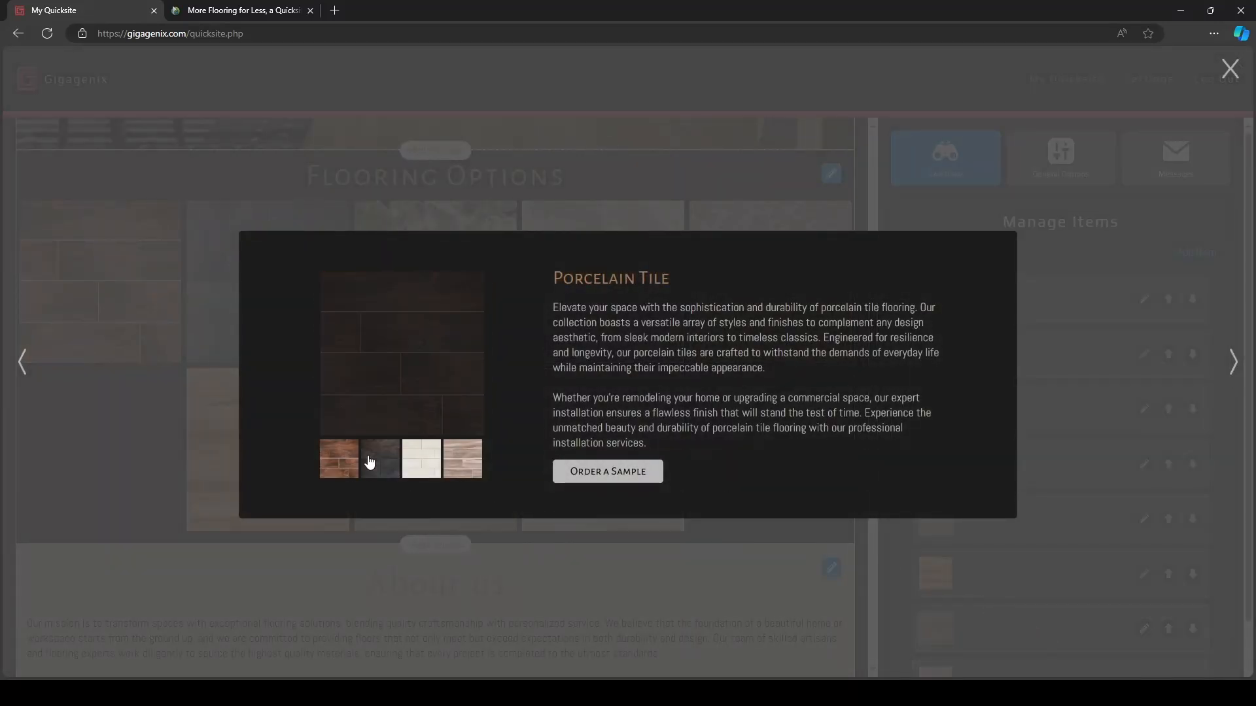
pyautogui.click(421, 469)
pyautogui.click(471, 474)
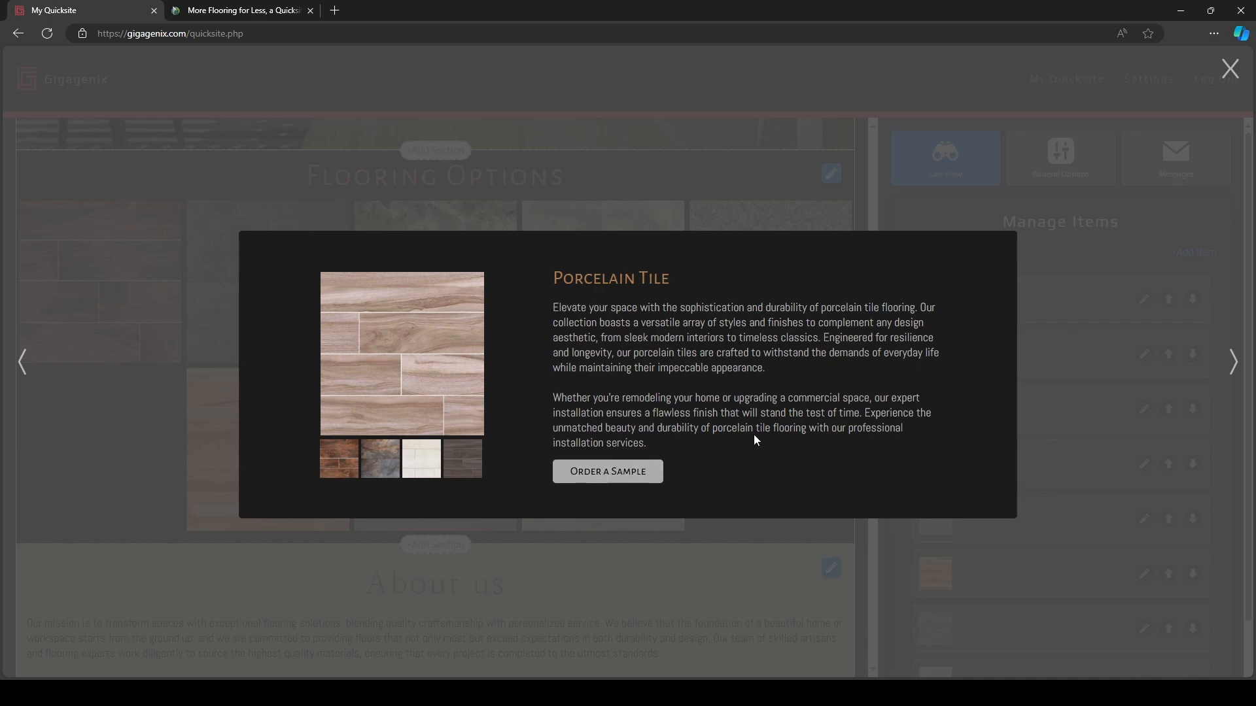
# Advance the preview to the second gallery item, close it, and open that dark tile item for editing.
pyautogui.click(1241, 368)
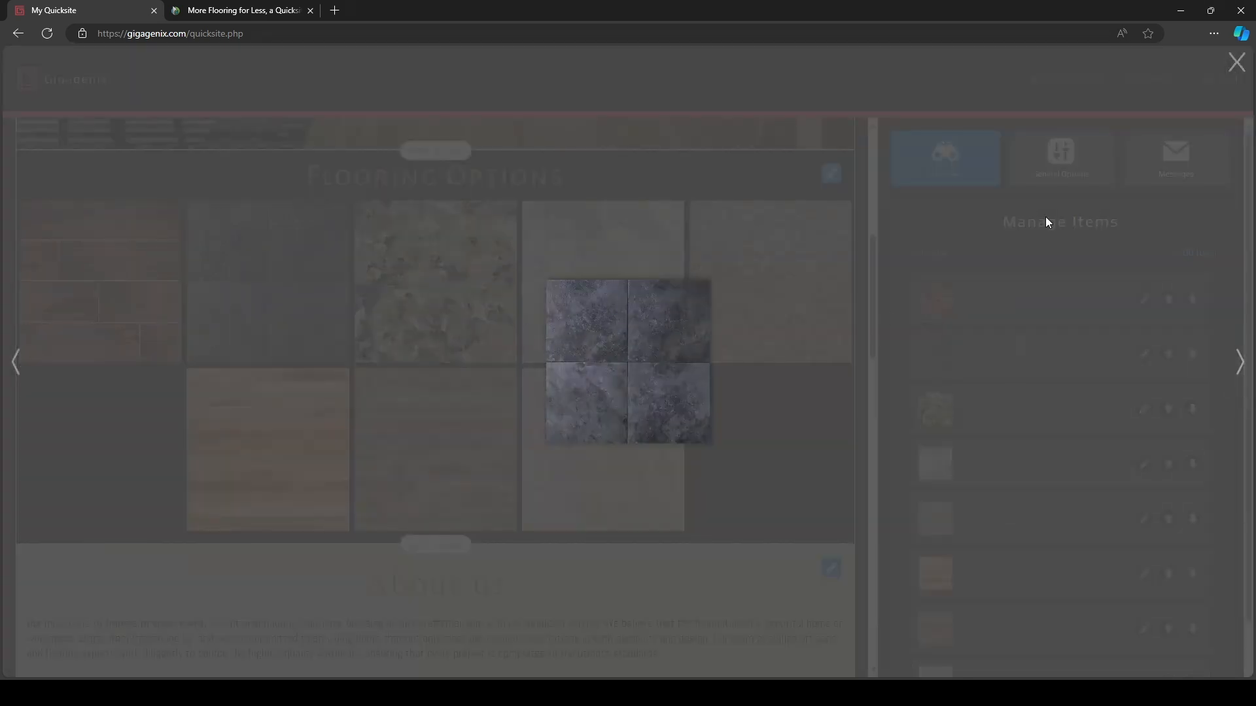
pyautogui.click(1227, 68)
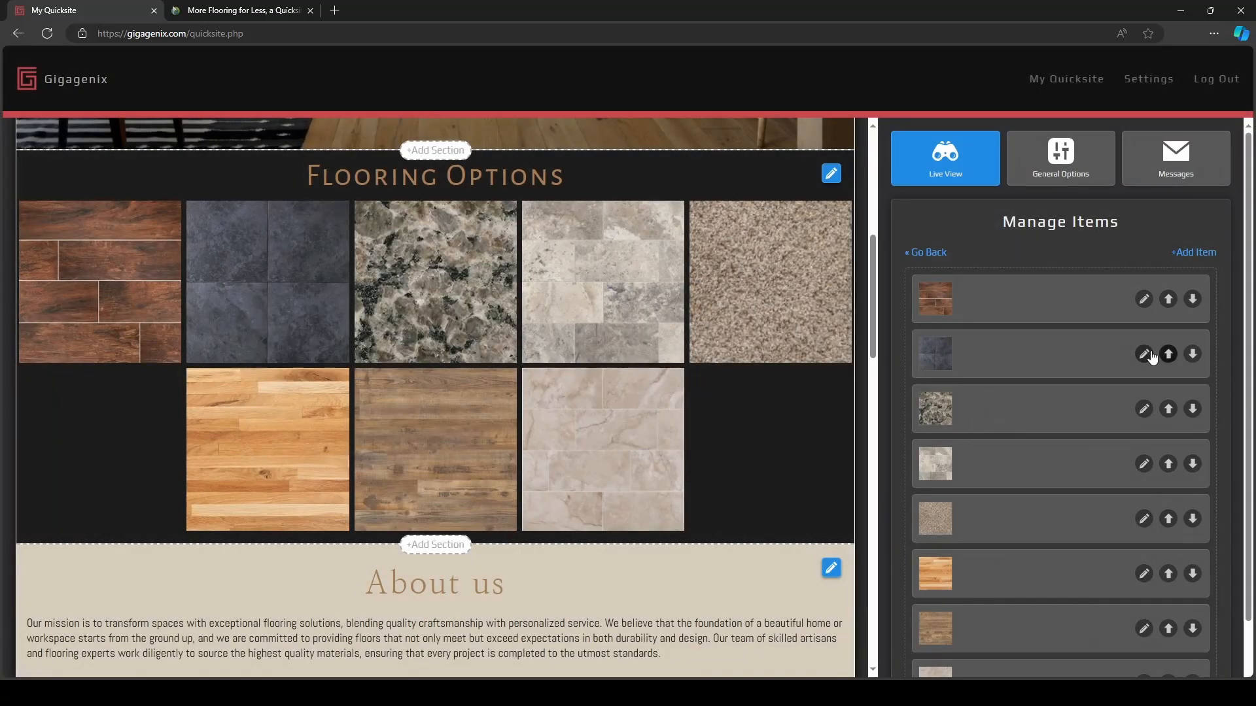
pyautogui.click(1145, 355)
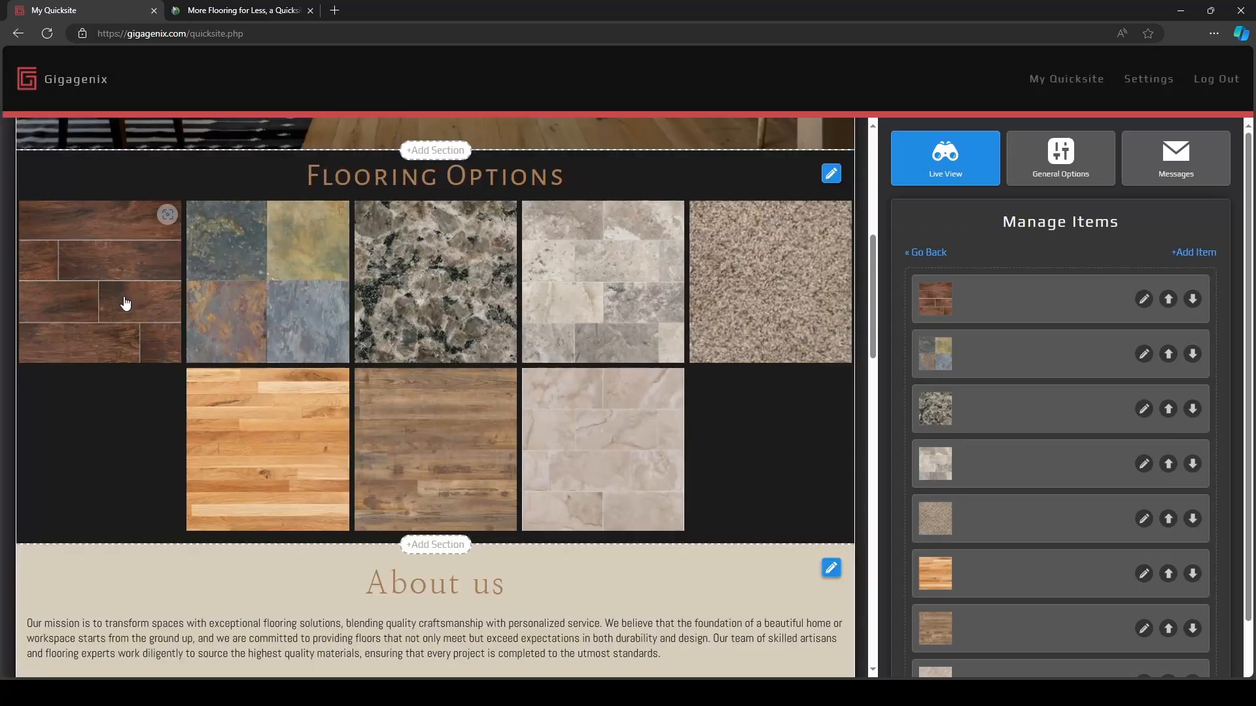
# Preview the gallery popups from Porcelain Tile to Granite and view the Granite item's additional images.
pyautogui.click(124, 300)
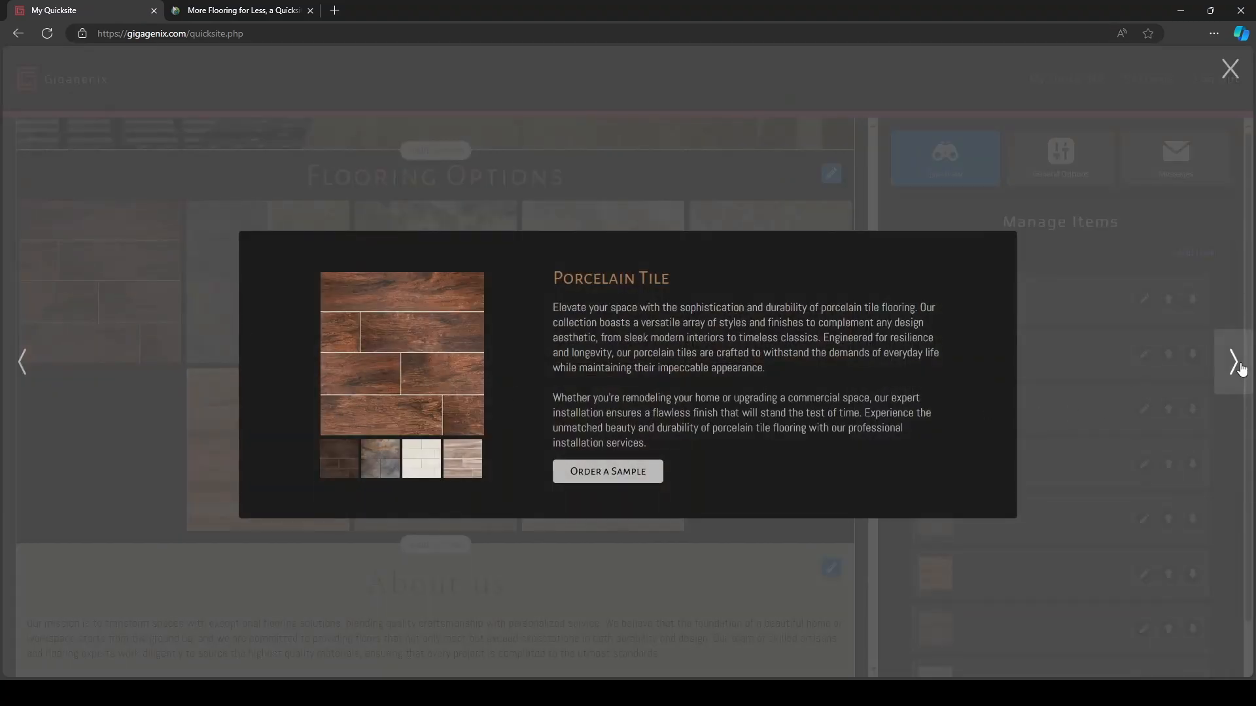
pyautogui.click(1236, 362)
pyautogui.click(1239, 367)
pyautogui.click(392, 465)
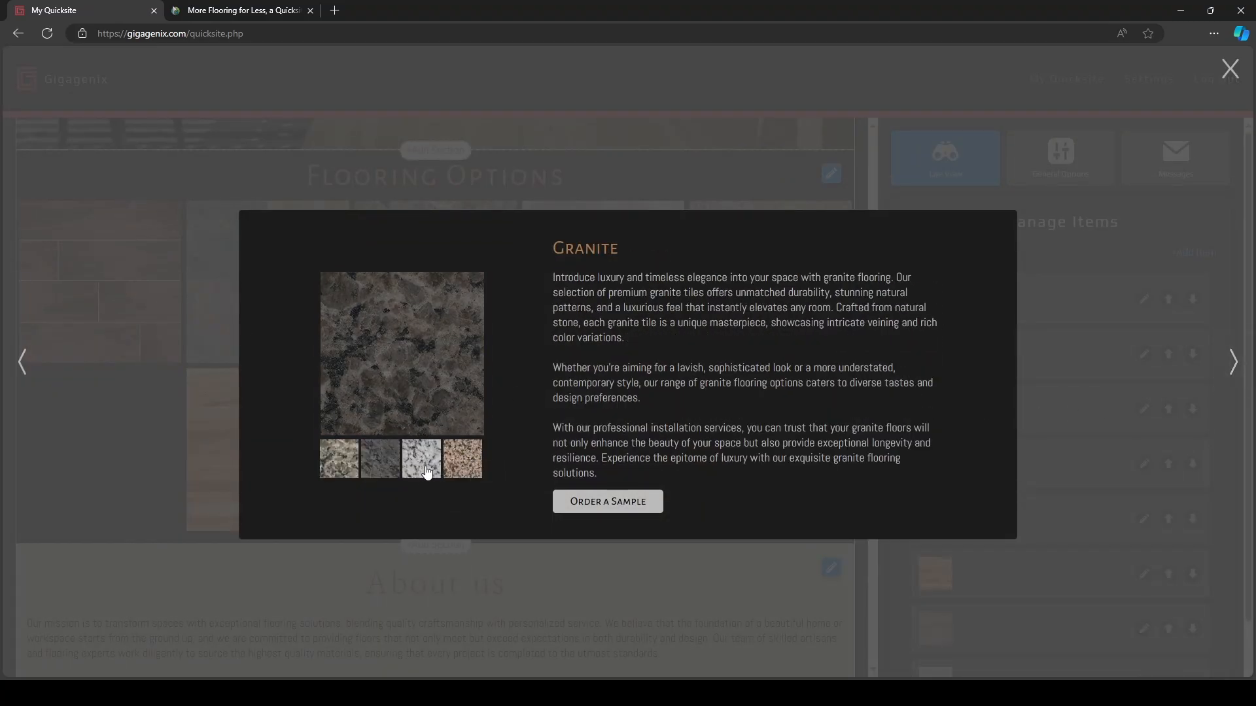
pyautogui.click(425, 468)
pyautogui.click(453, 466)
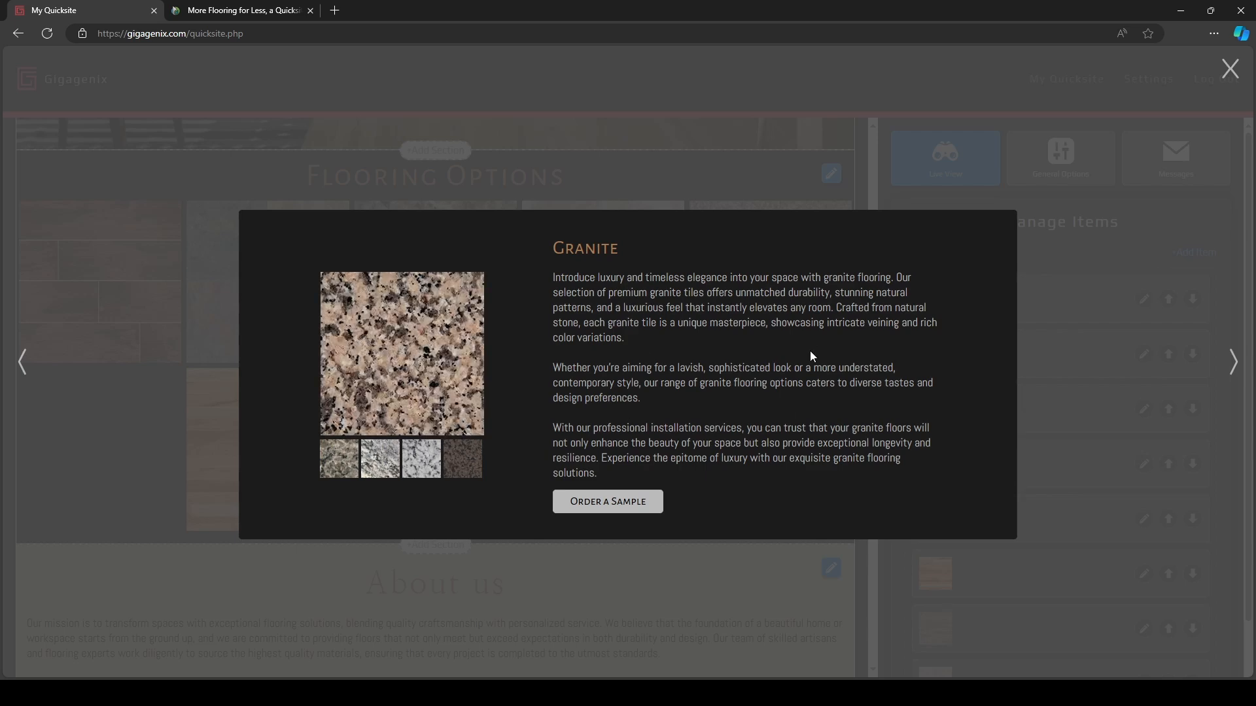
# Browse through the remaining gallery item popups, cycling past Carpet and Porcelain Tile to the Hardwood item.
pyautogui.click(1233, 360)
pyautogui.click(1233, 359)
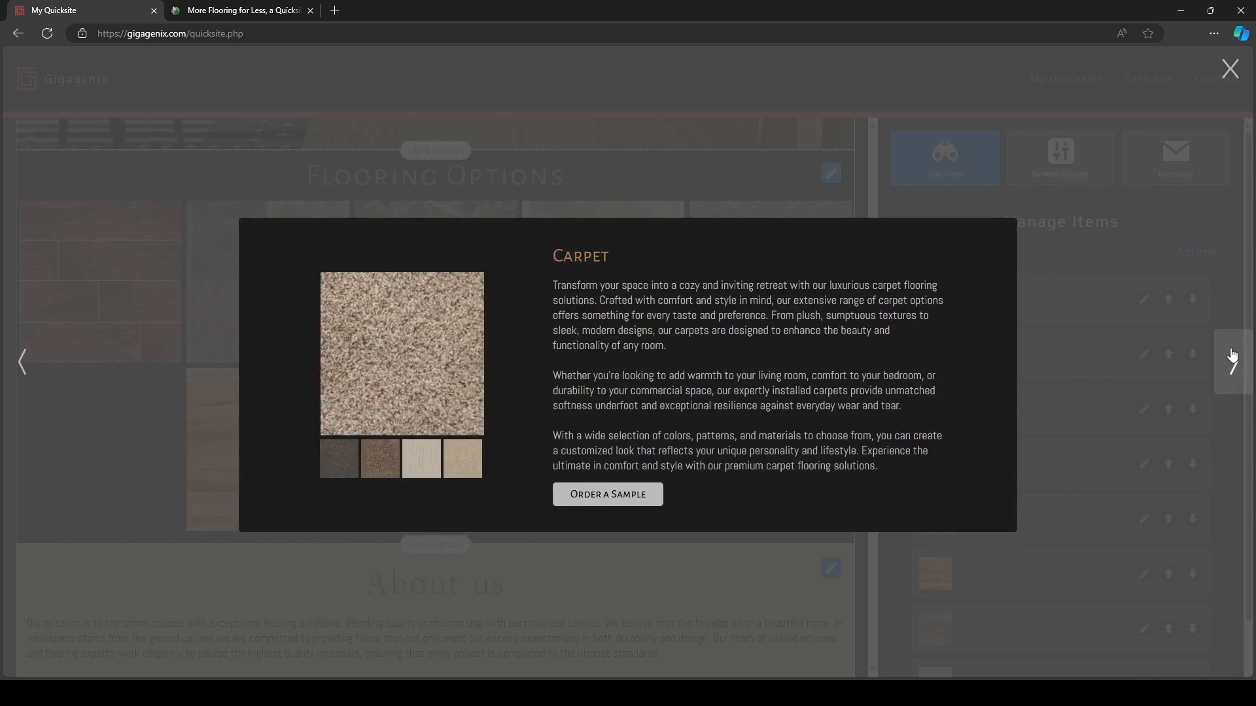
pyautogui.click(1233, 356)
pyautogui.click(1233, 355)
pyautogui.click(1232, 355)
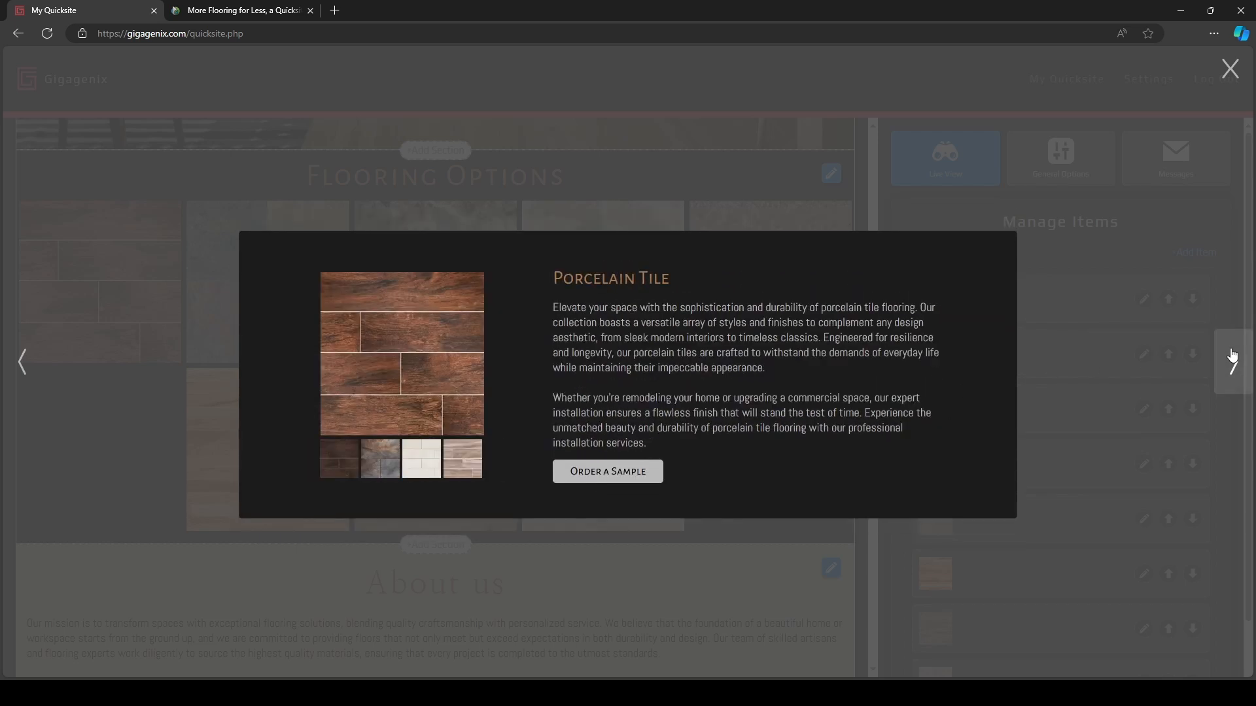
pyautogui.click(1232, 356)
pyautogui.click(1232, 355)
pyautogui.click(1232, 356)
pyautogui.click(1232, 355)
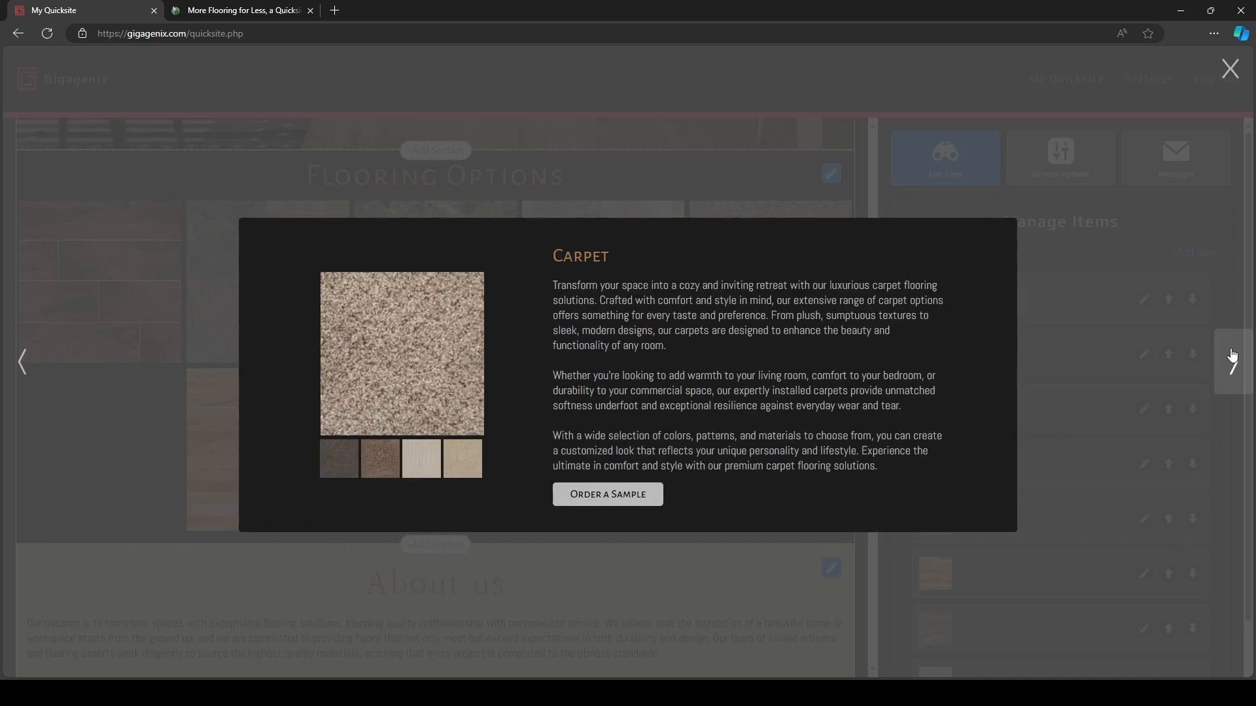
pyautogui.click(1232, 355)
# View the Hardwood item's additional images in its popup, then close the preview.
pyautogui.click(353, 476)
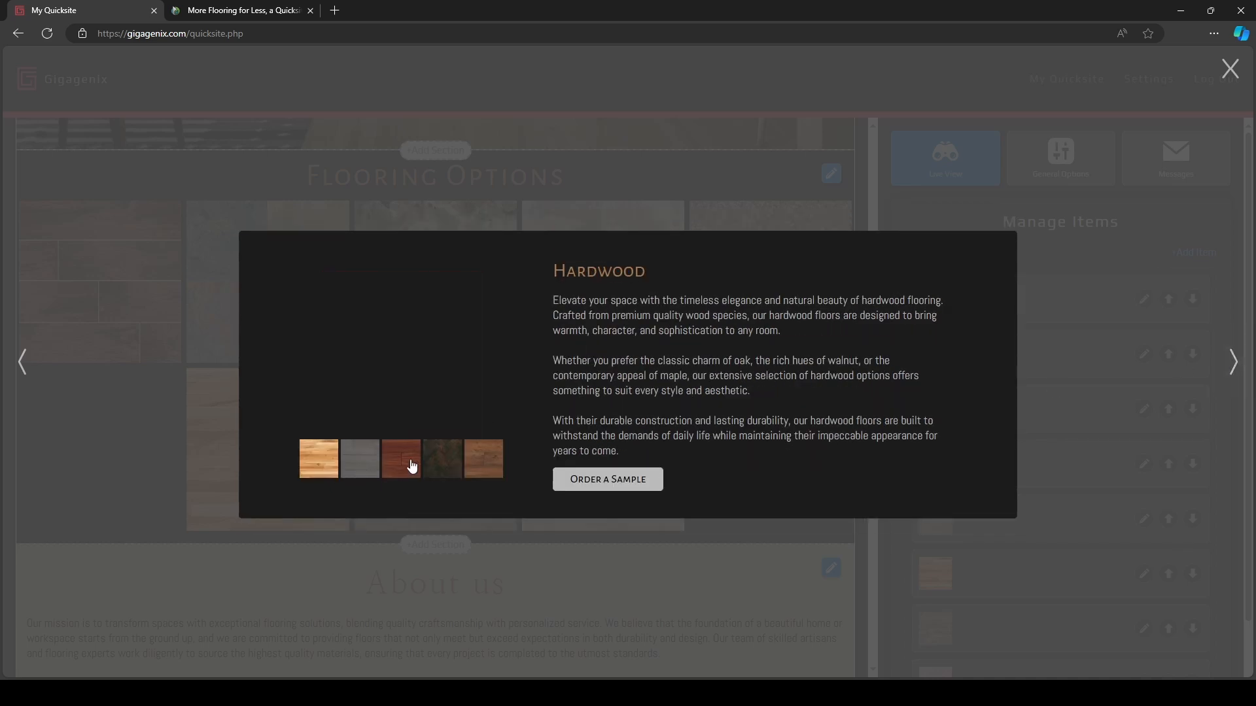
pyautogui.click(411, 468)
pyautogui.click(455, 467)
pyautogui.click(484, 463)
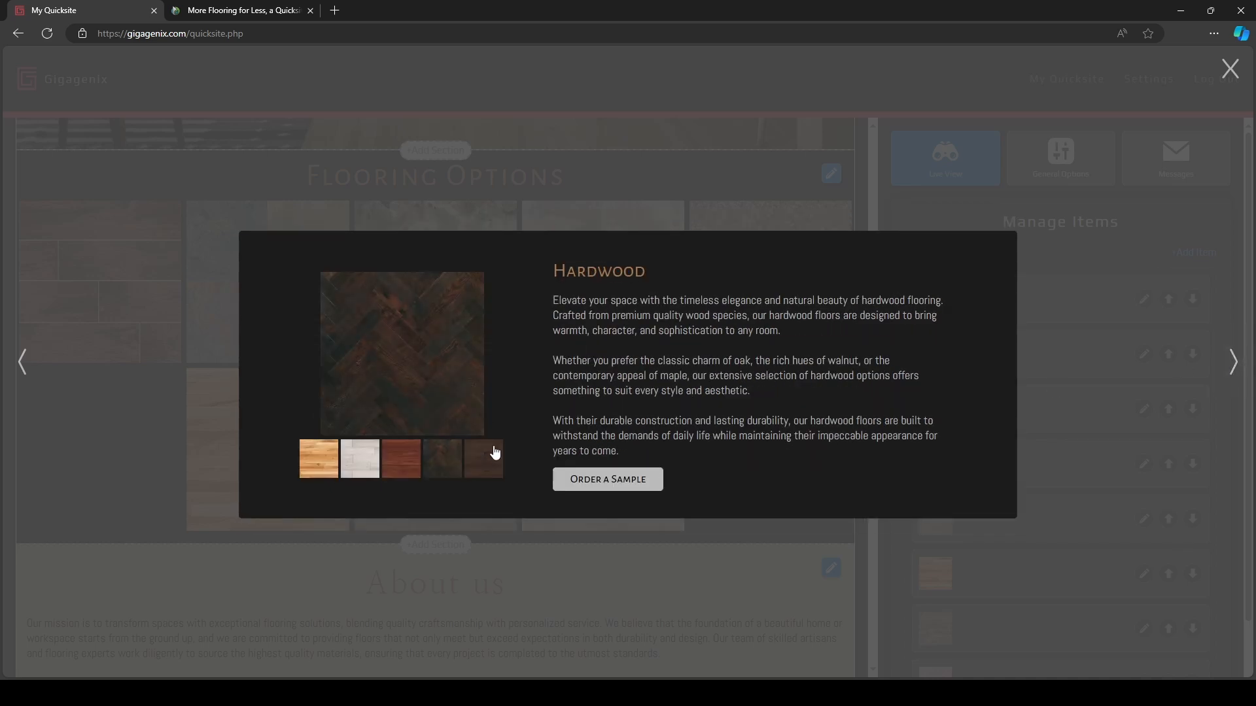
pyautogui.click(1230, 68)
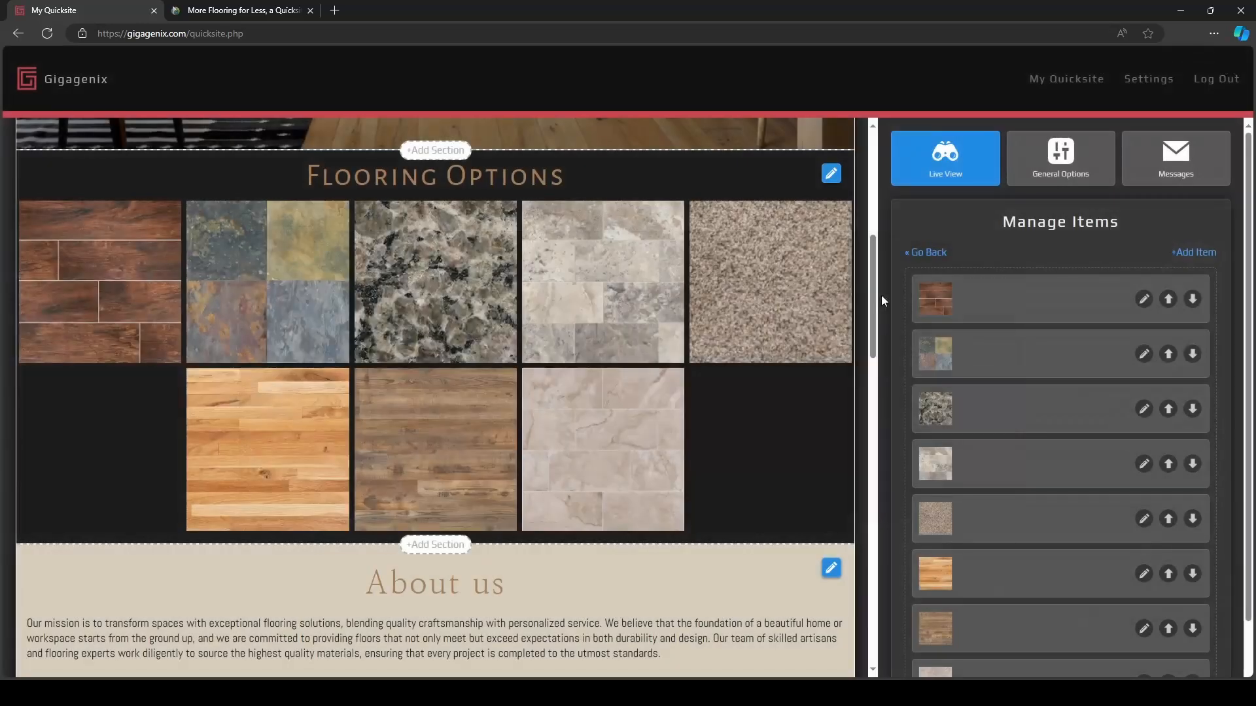
# Try reordering the gallery by moving the carpet, granite, light hardwood and brown wood items up one place each.
pyautogui.scroll(-1, 1088, 406)
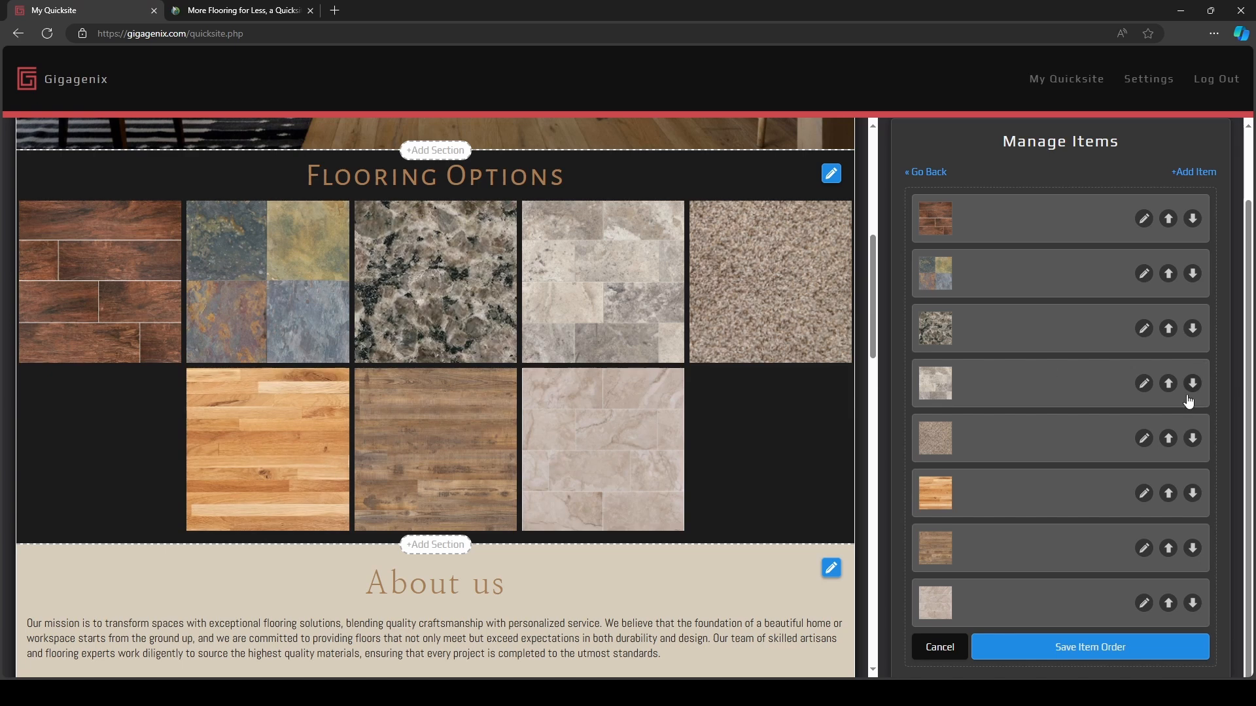
pyautogui.click(1169, 440)
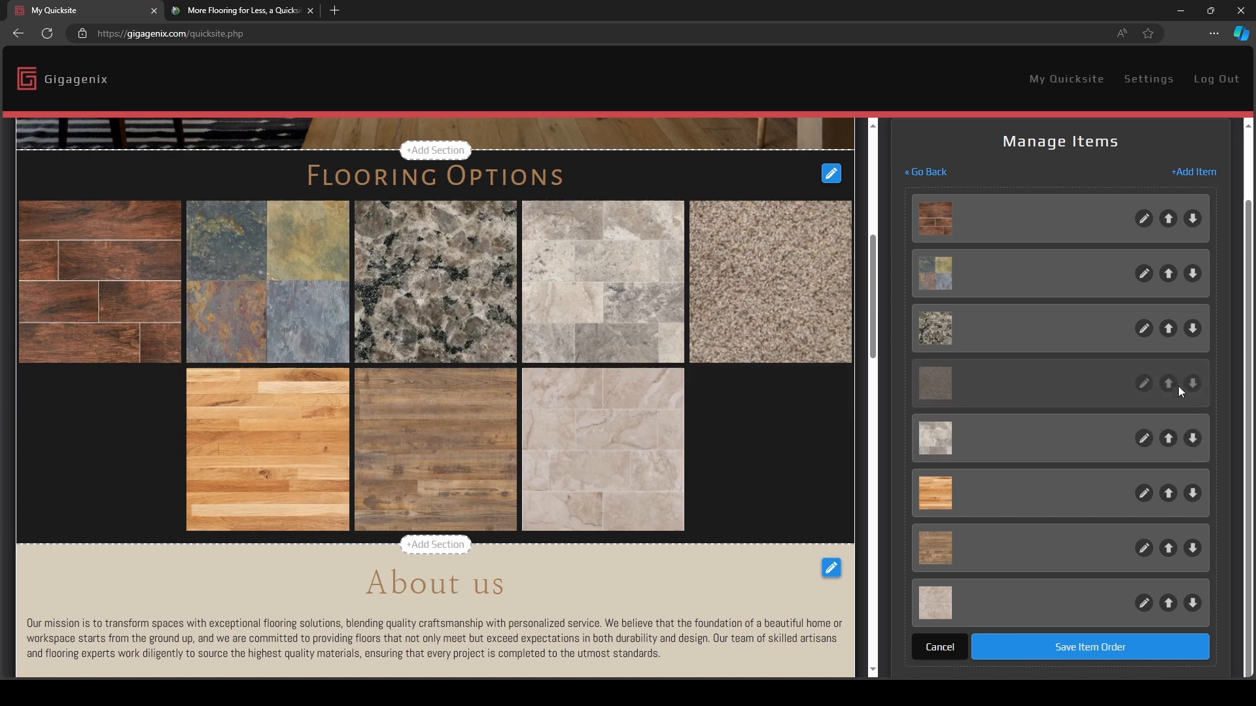
pyautogui.click(1168, 329)
pyautogui.click(1168, 493)
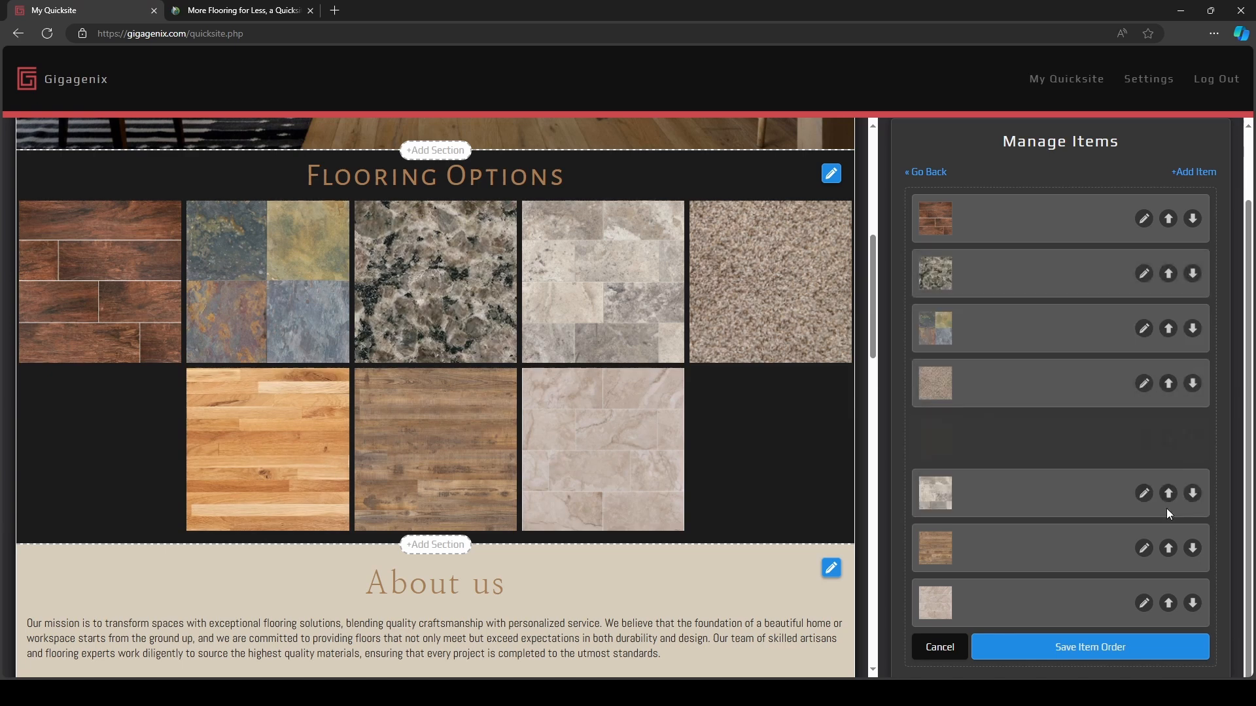
pyautogui.click(1169, 548)
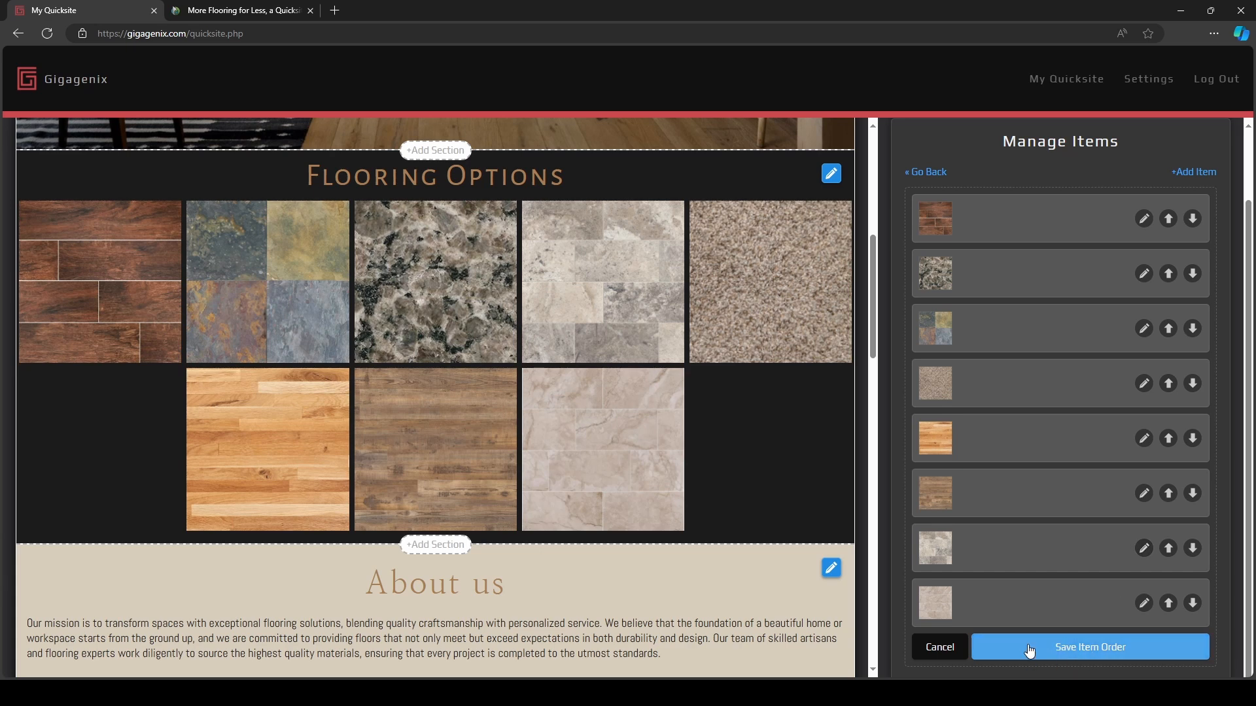
# Return to the Flooring Options section settings, raise the background's bottom spacing to the middle of its range, and save the section.
pyautogui.click(919, 171)
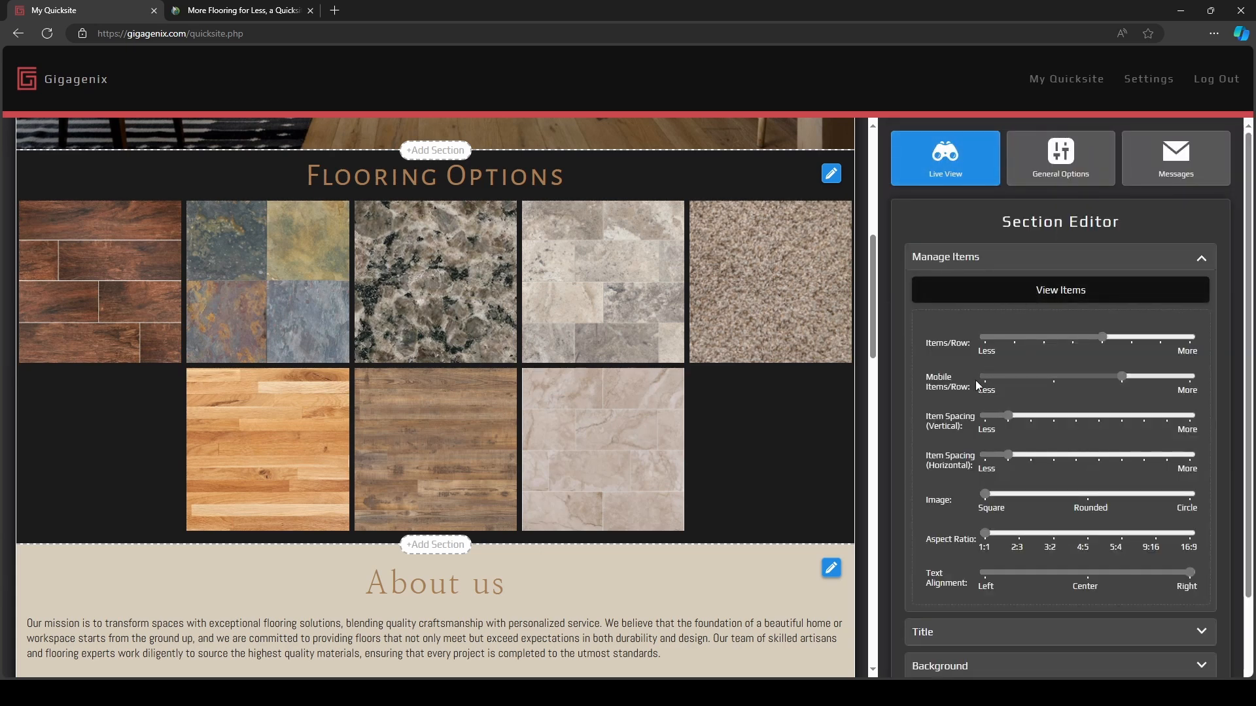
pyautogui.scroll(-1, 998, 306)
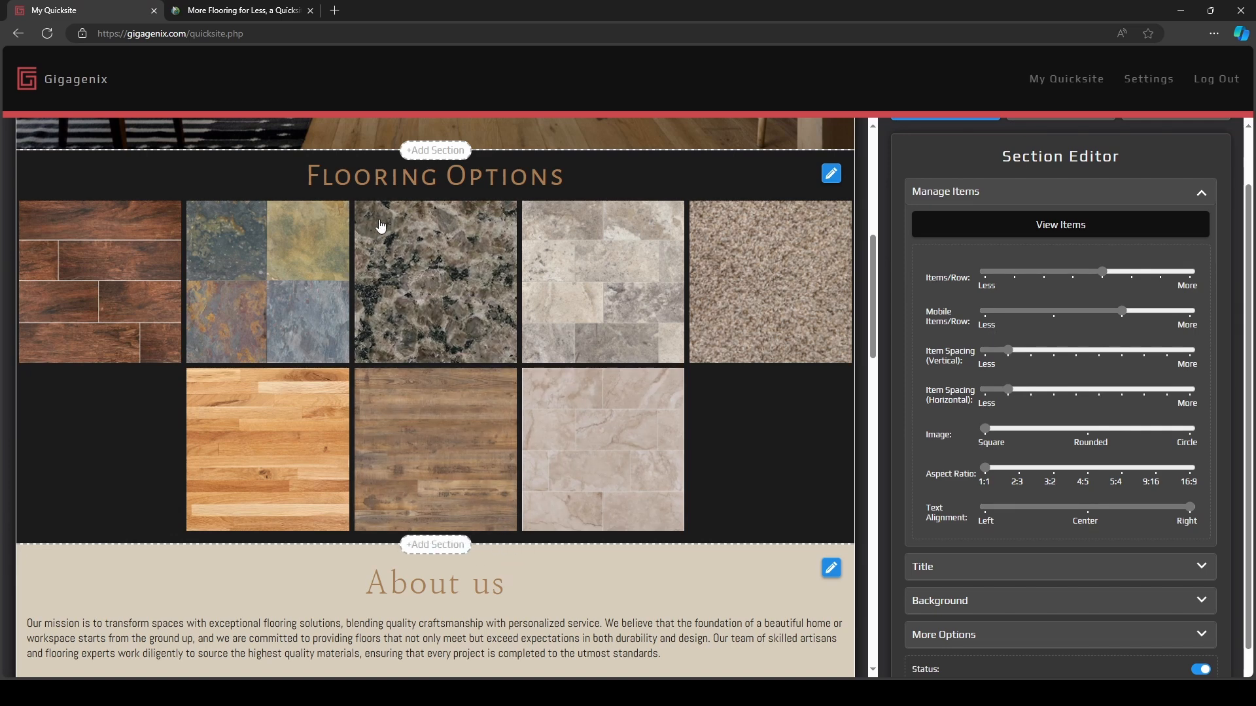
pyautogui.click(932, 614)
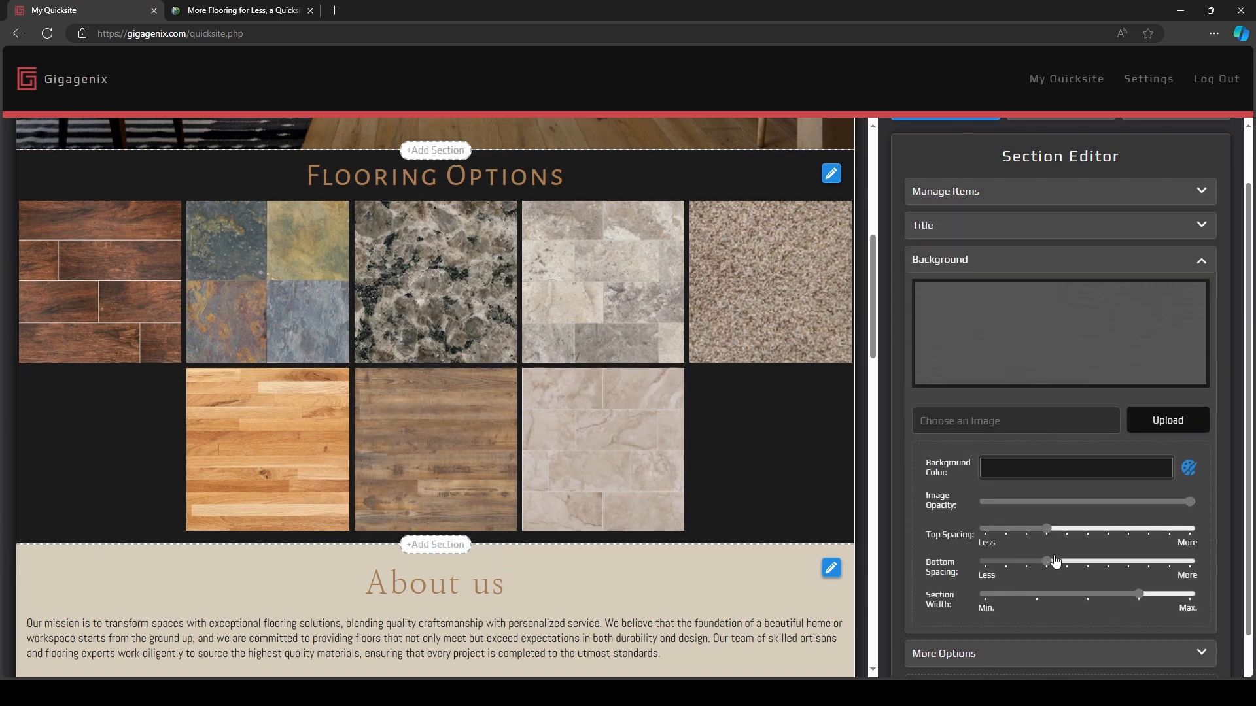
pyautogui.scroll(-1, 1034, 573)
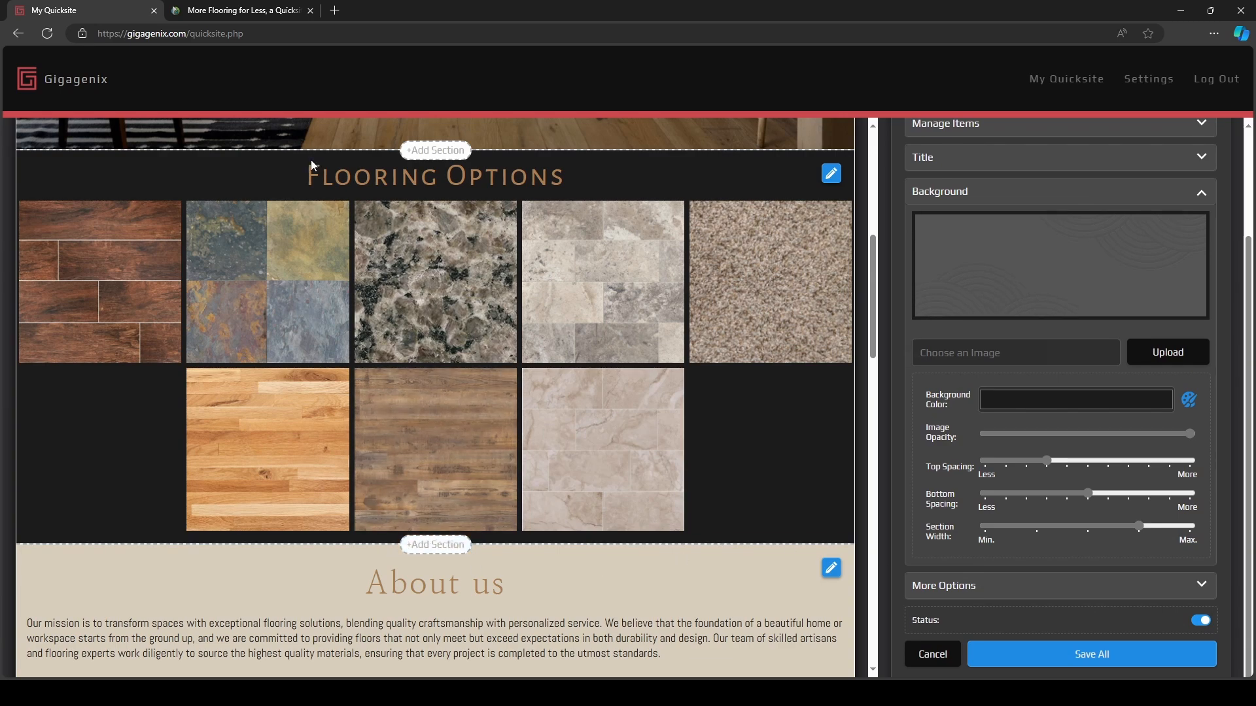
pyautogui.click(1086, 655)
# Retitle the About us section "Who we are" and set its title font to Alegreya Sans SC.
pyautogui.scroll(-6, 631, 400)
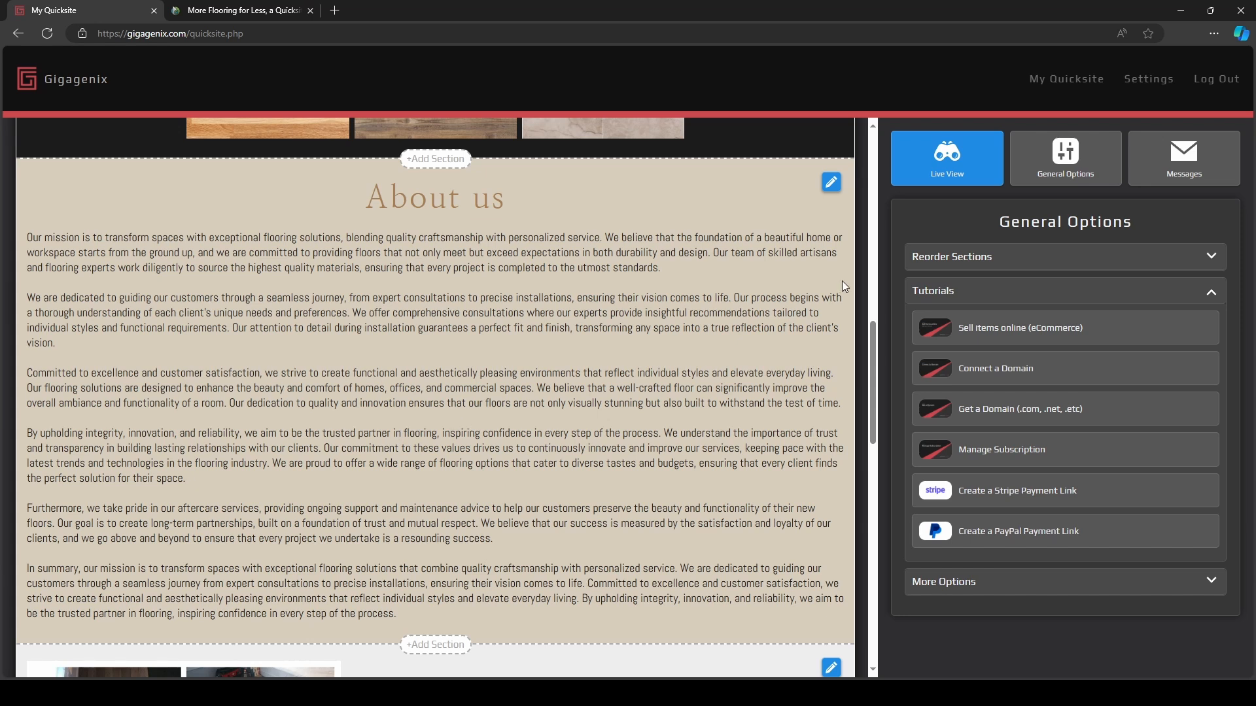
pyautogui.click(835, 185)
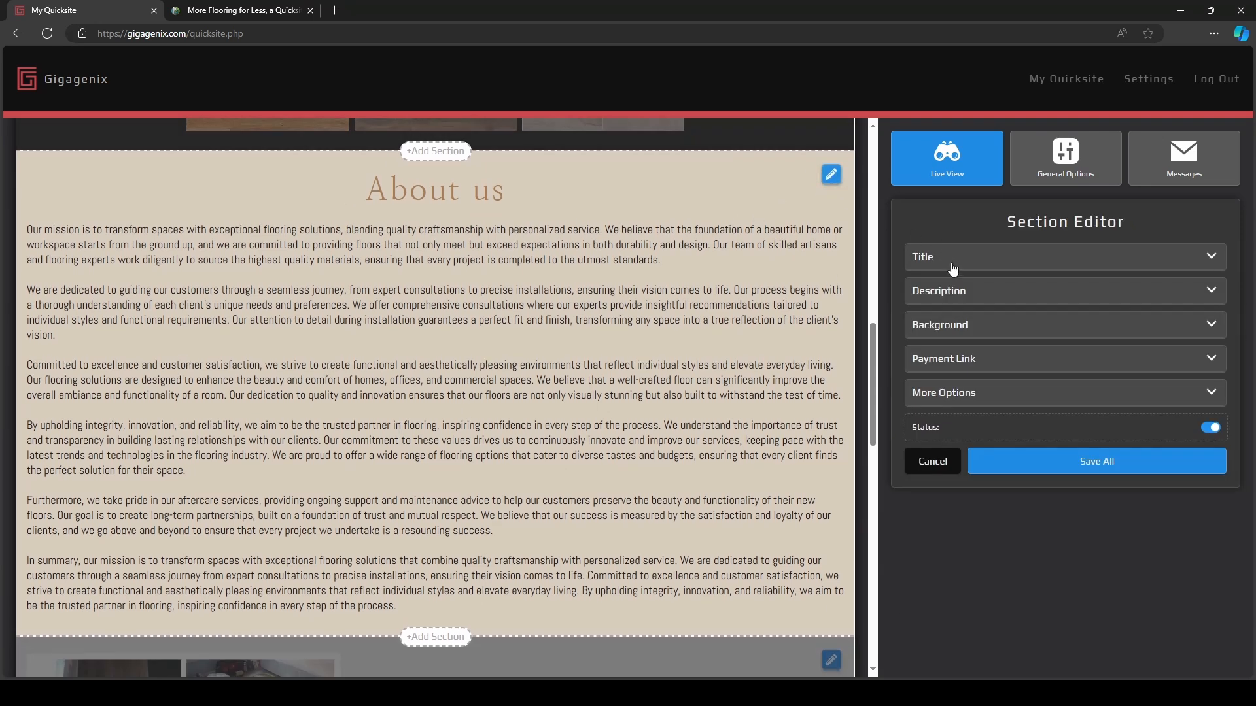
pyautogui.click(956, 265)
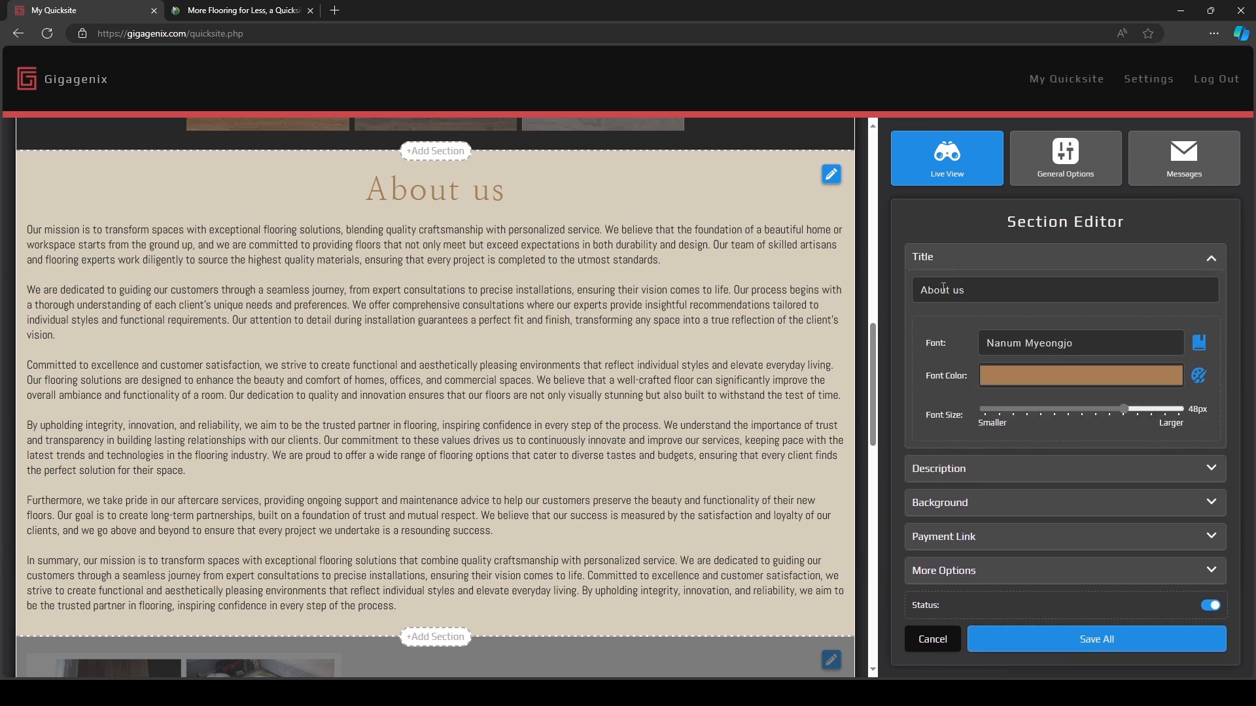
pyautogui.moveTo(972, 290); pyautogui.dragTo(872, 278)
pyautogui.write('Who')
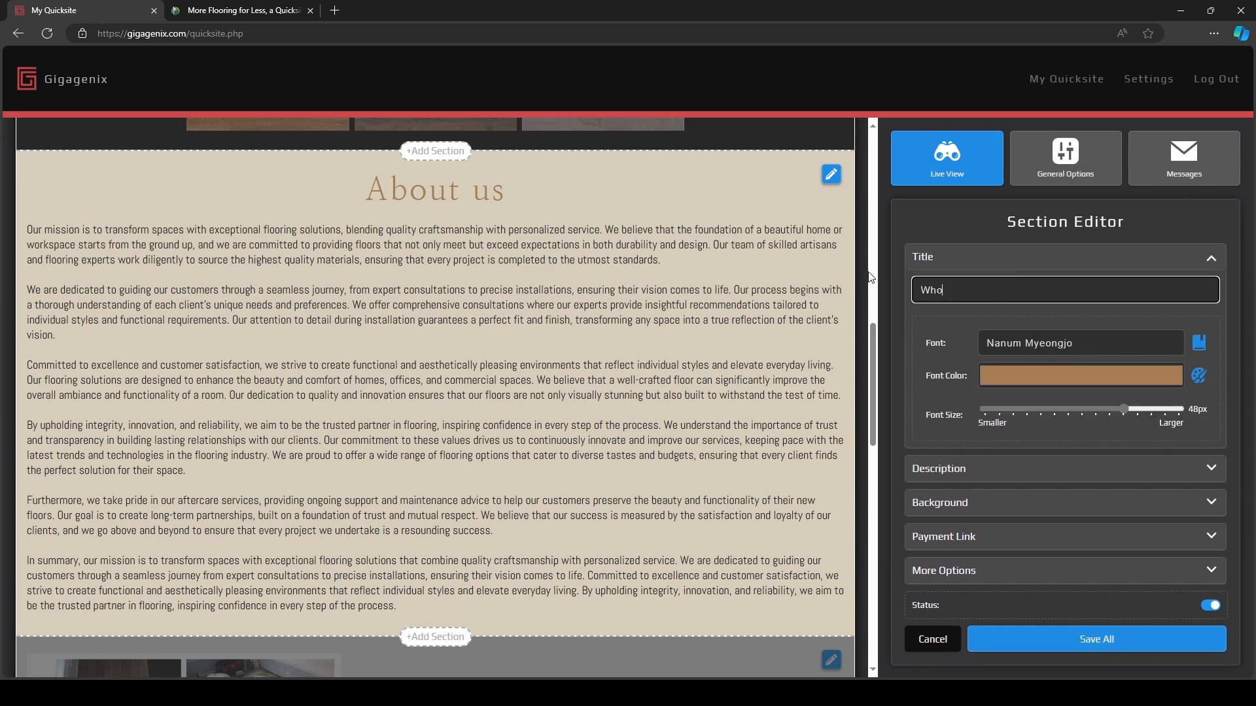
pyautogui.write(' wee are')
pyautogui.click(1199, 343)
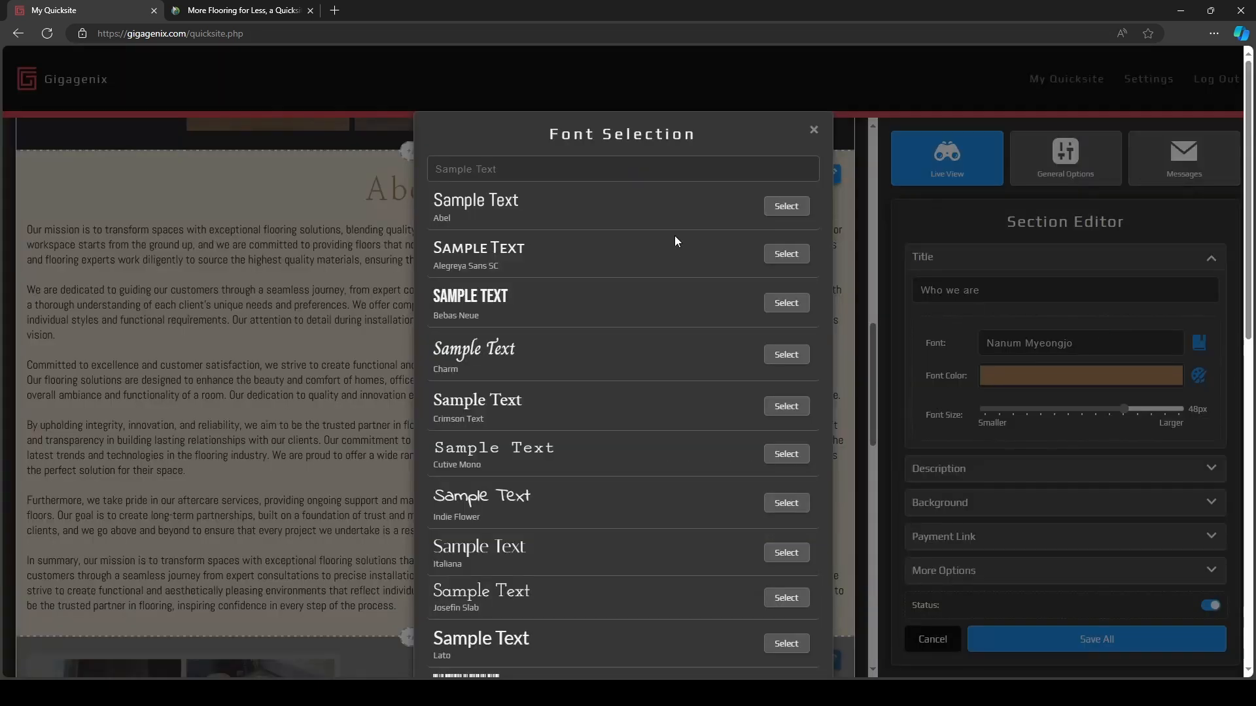
pyautogui.click(786, 255)
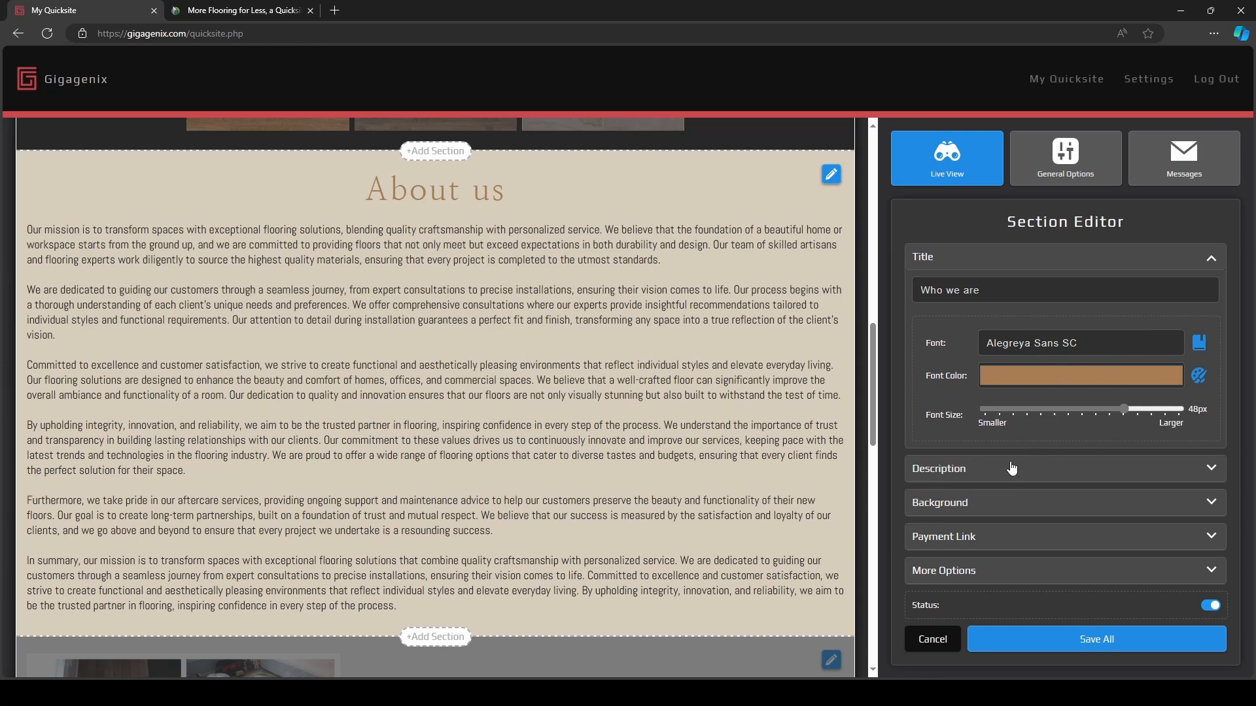
# Replace the section's description with four short paragraphs, from "Our mission is to transform spaces" to "inspiring confidence in every step of the process.".
pyautogui.click(1034, 473)
pyautogui.click(975, 365)
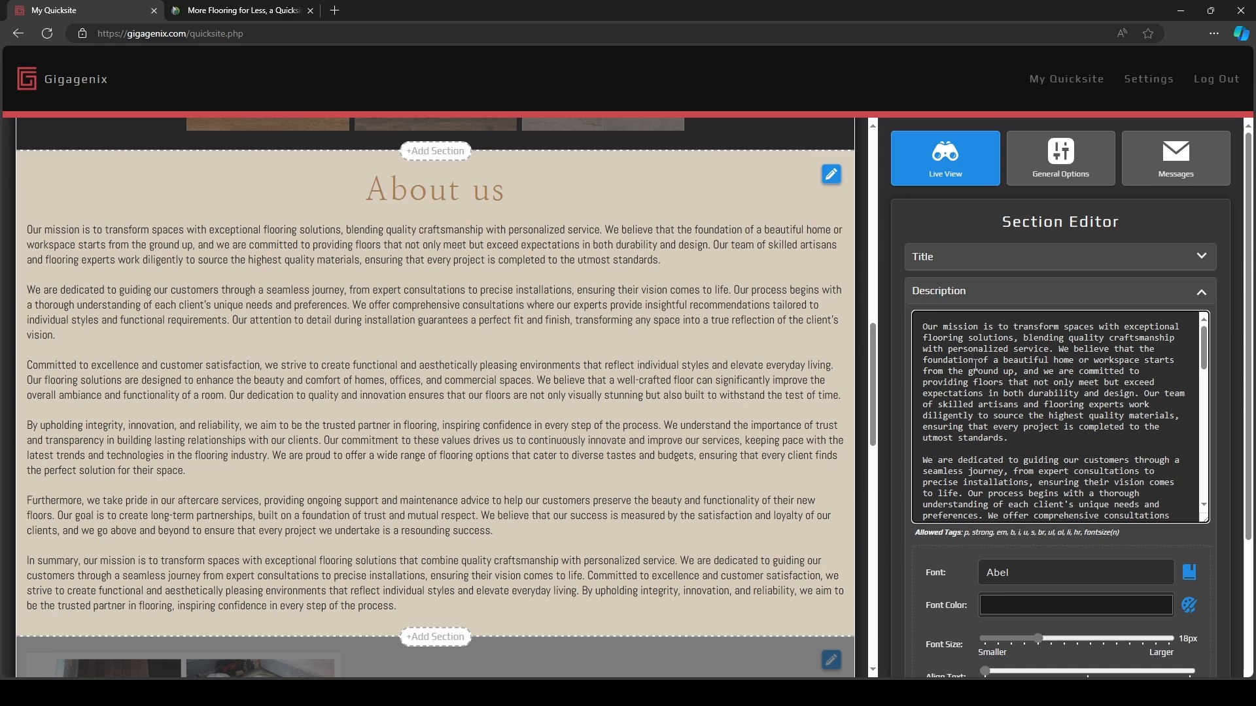
pyautogui.hotkey('ctrl', 'a')
pyautogui.write('Our mission is to transform spaces with exceptional flooring solutions, blending quality craftsmanship with personalized service.  We are dedicated to guiding our customers through a seamless journey, from expert consultations to precise installations, ensuring their vision comes to life.  Committed to excellence and customer satisfaction, we strive to create functional and aesthetically pleasing environments that reflect individual styles and elevate everyday living.  By upholding integrity, innovation, and reliability, we aim to be the trusted partner in flooring, inspiring confidence in every step of the process.')
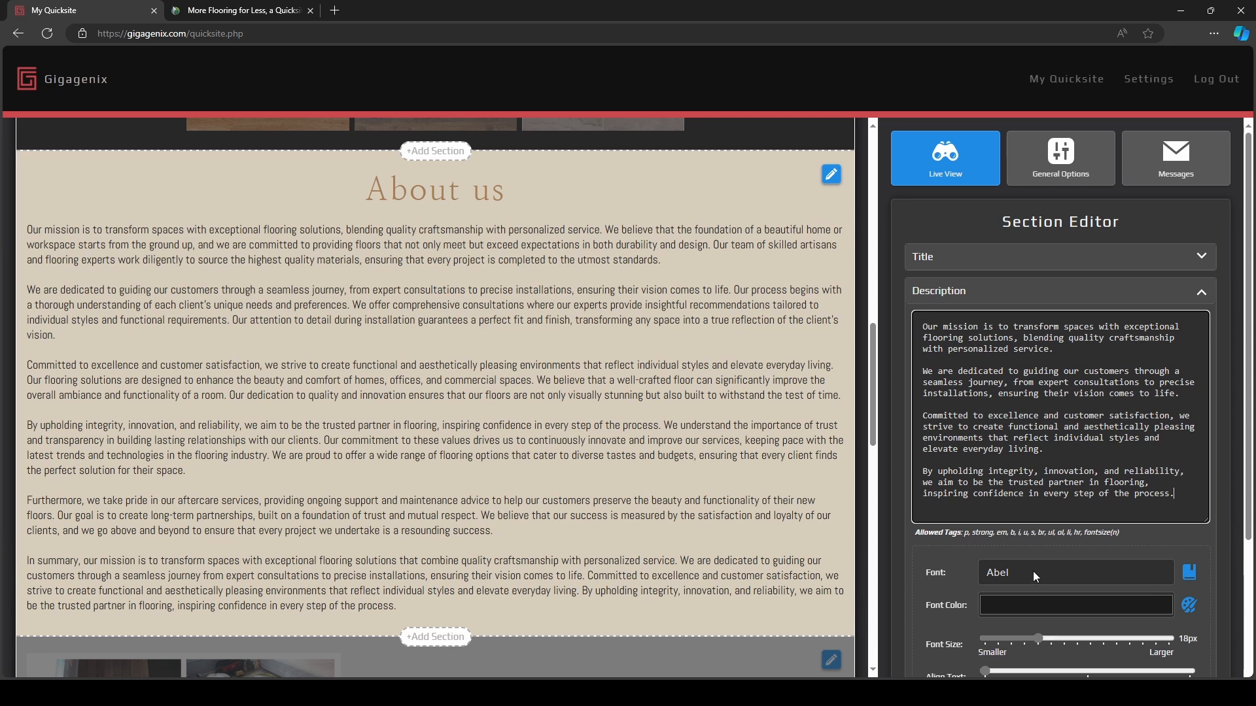
# Give the section a white background, reduce top and bottom spacing to the fourth mark, widen the section one notch, and save.
pyautogui.scroll(-1, 1040, 583)
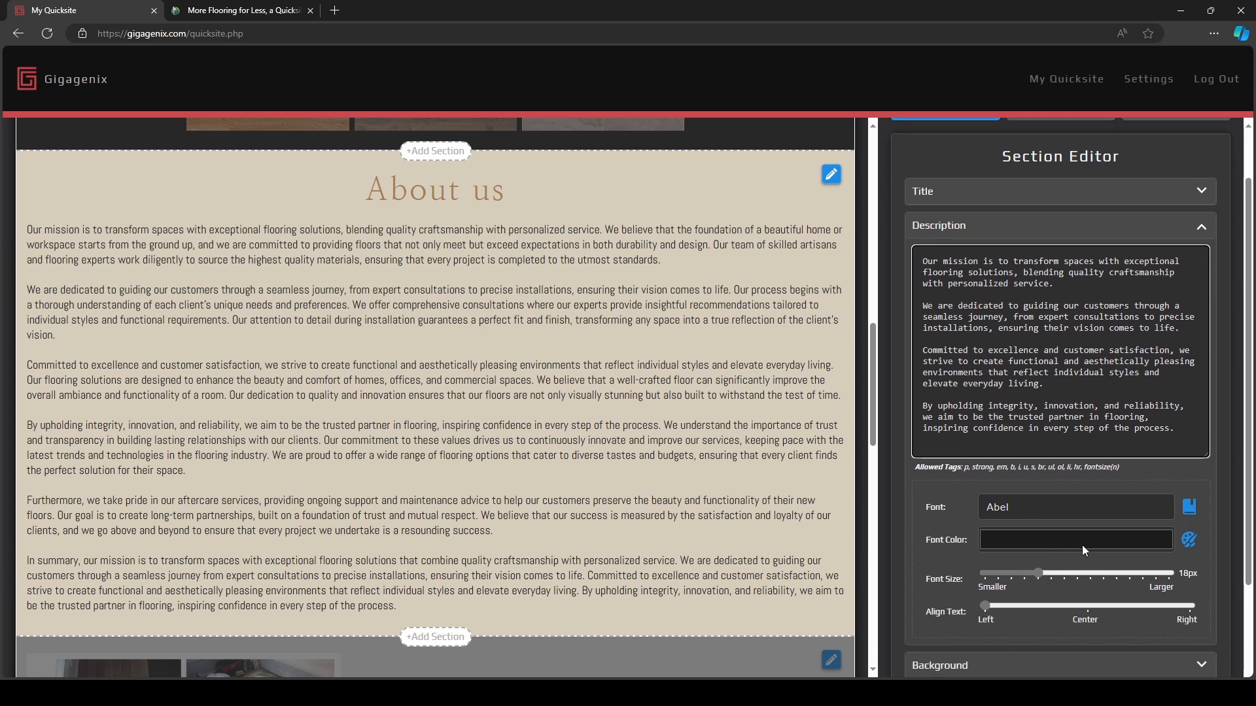
pyautogui.scroll(-2, 1047, 553)
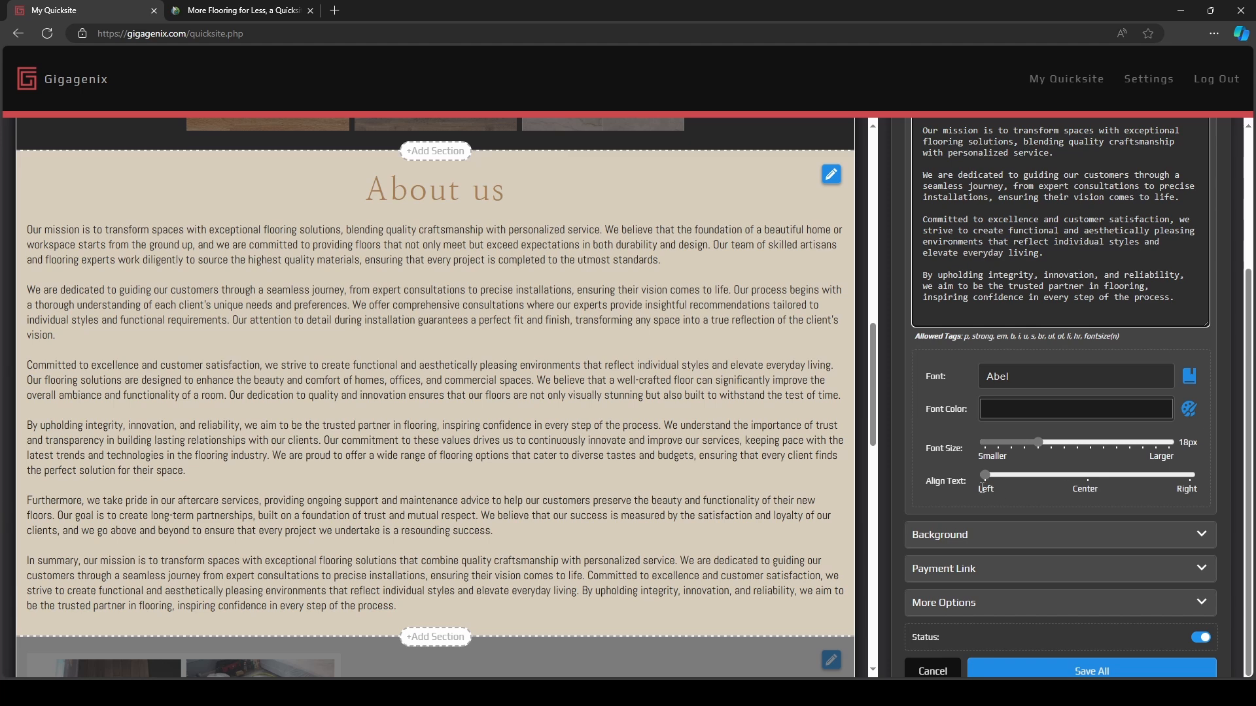
pyautogui.scroll(-1, 984, 522)
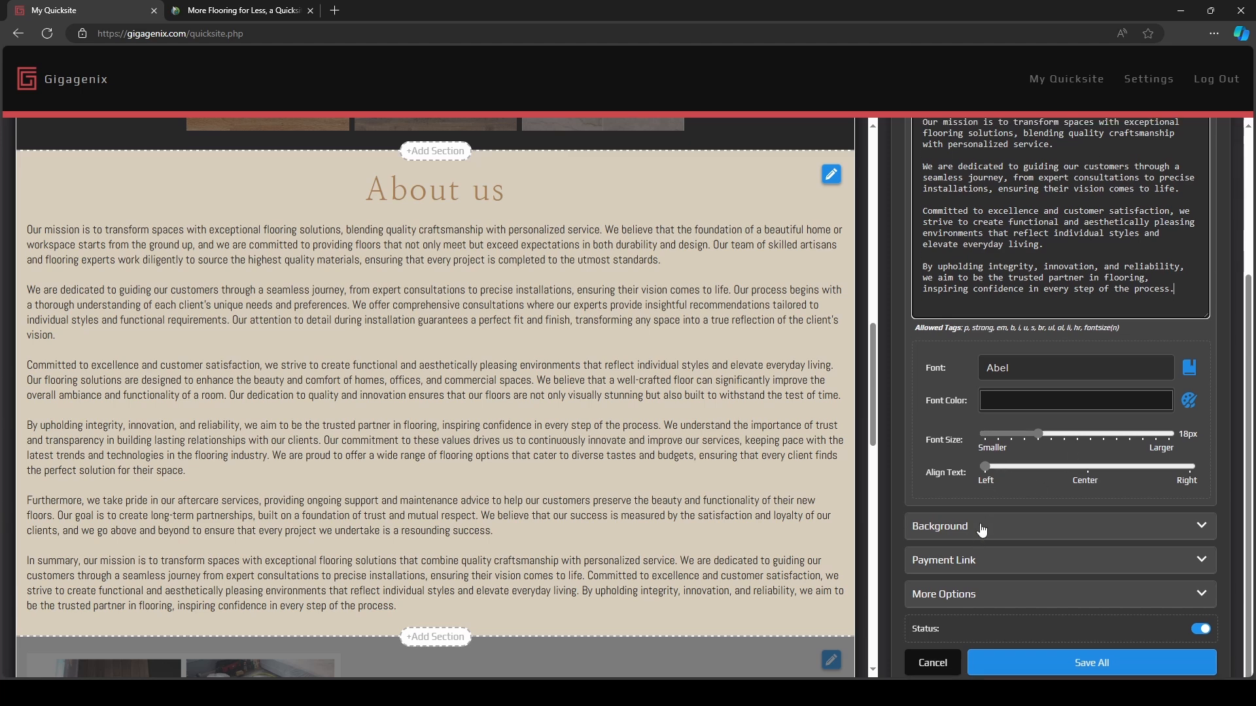
pyautogui.click(943, 520)
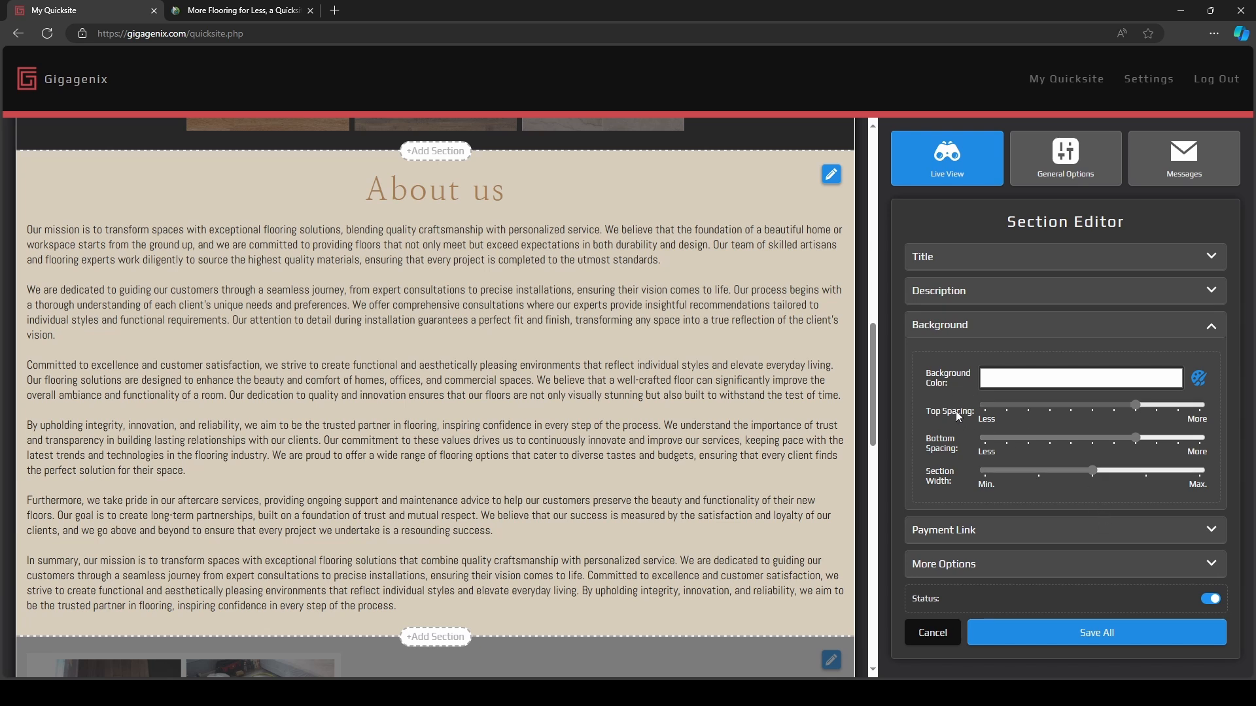
pyautogui.click(1049, 406)
pyautogui.click(1051, 439)
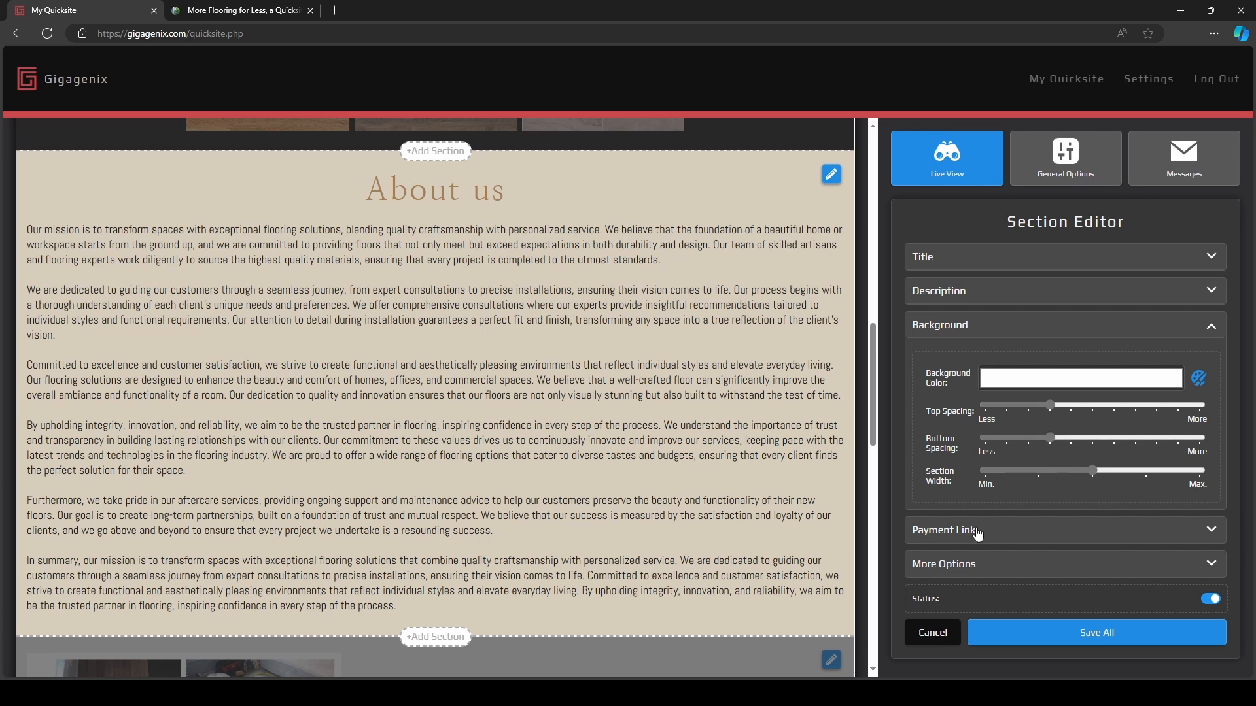
pyautogui.click(1148, 472)
pyautogui.click(1024, 638)
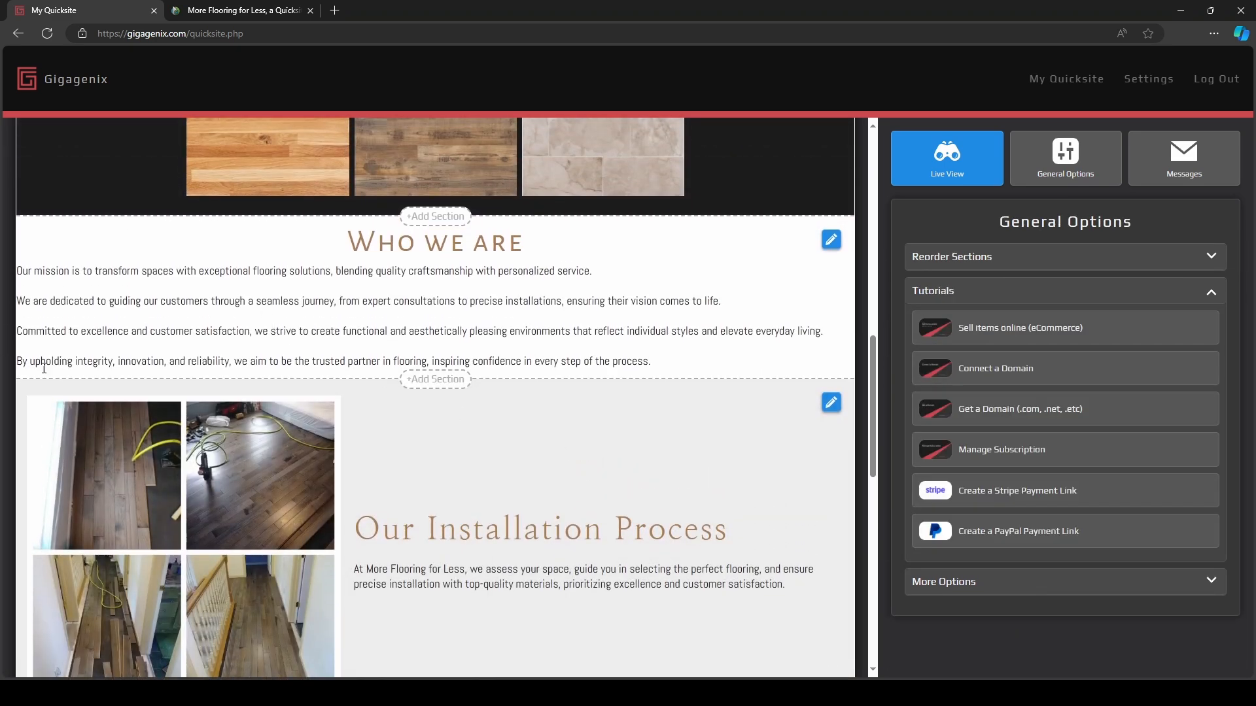
# Change the "Who we are" section type from Text to Left Image.
pyautogui.click(830, 241)
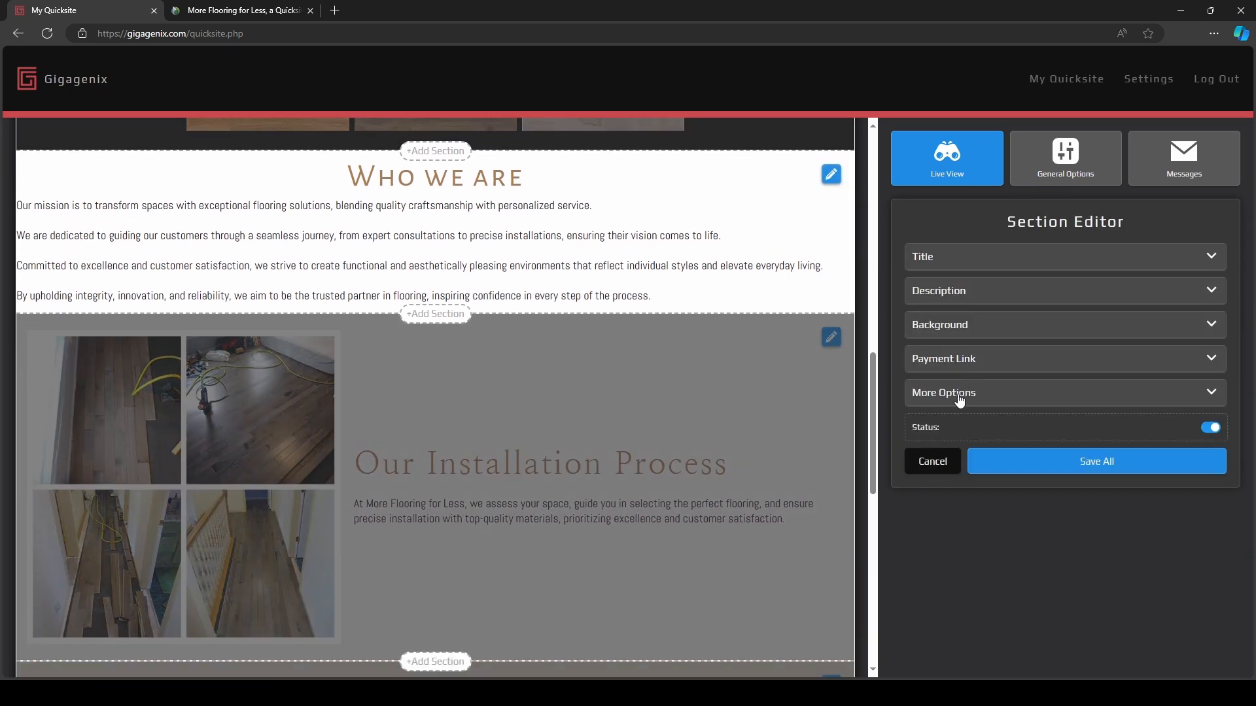
pyautogui.click(959, 400)
pyautogui.click(961, 422)
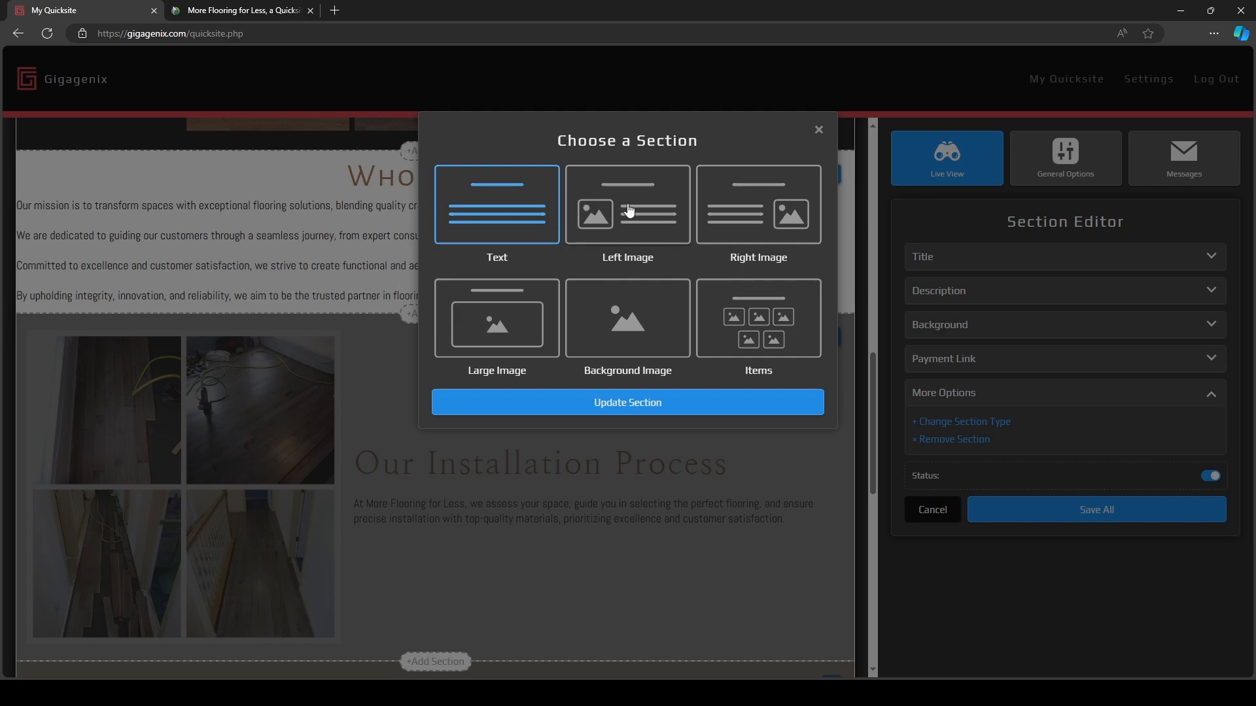
pyautogui.click(630, 403)
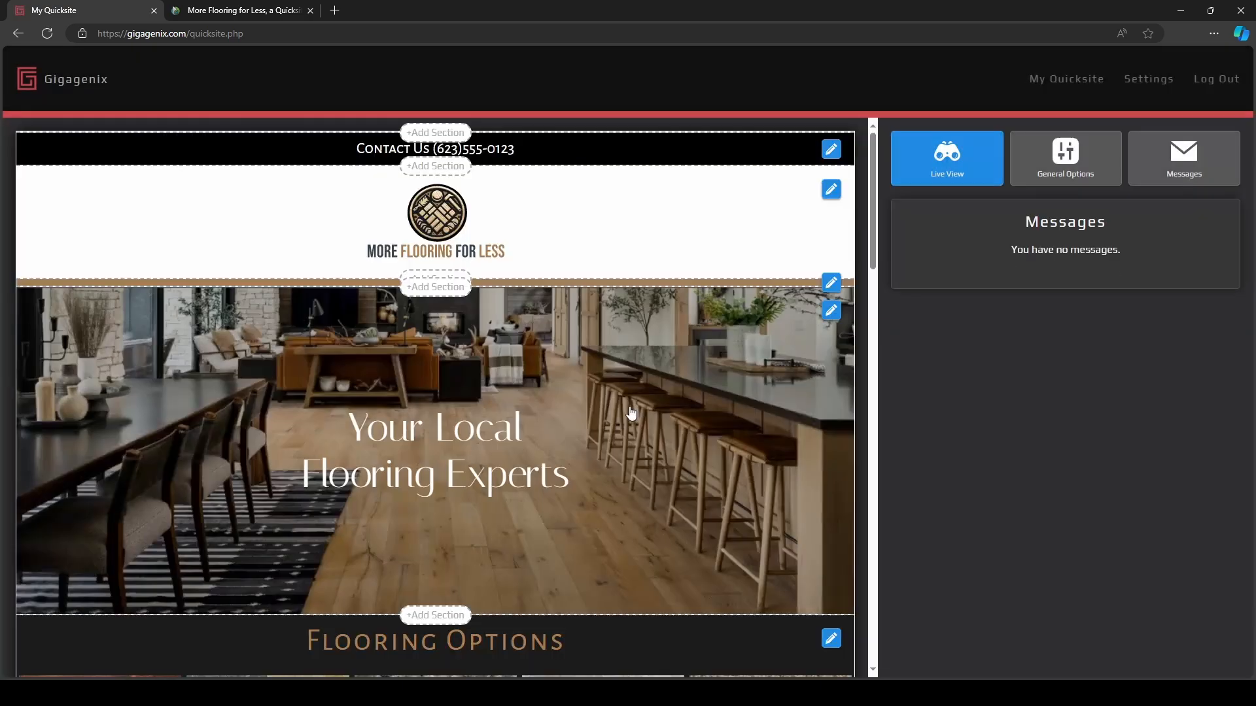
# Upload the photo of the light-wood room with the pool table as the "Who we are" section's image and save it.
pyautogui.scroll(-10, 631, 412)
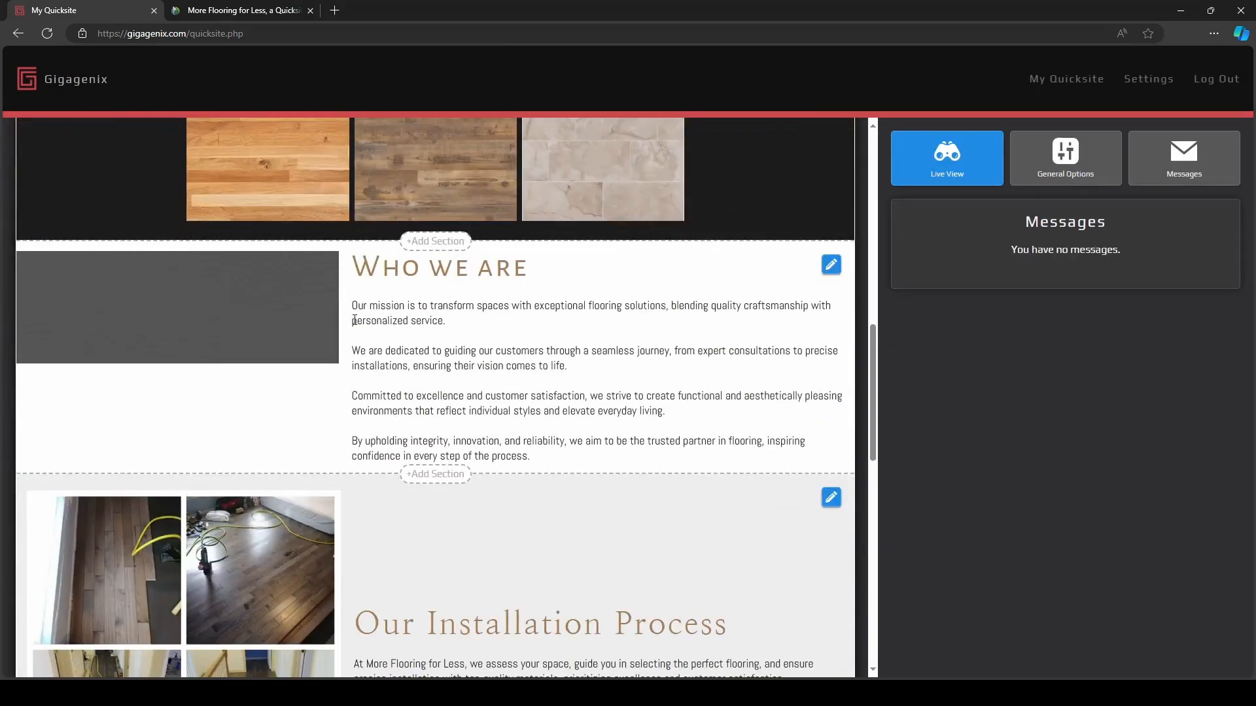
pyautogui.click(831, 265)
pyautogui.click(959, 325)
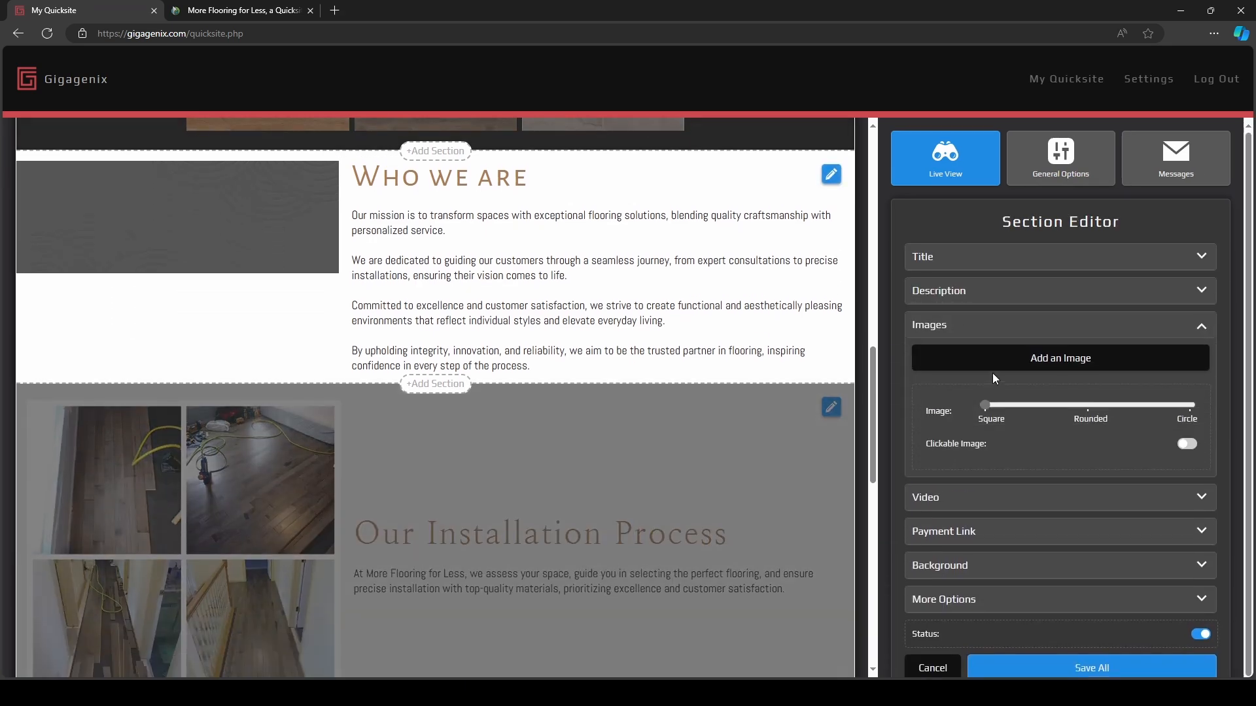
pyautogui.click(1025, 360)
pyautogui.click(527, 318)
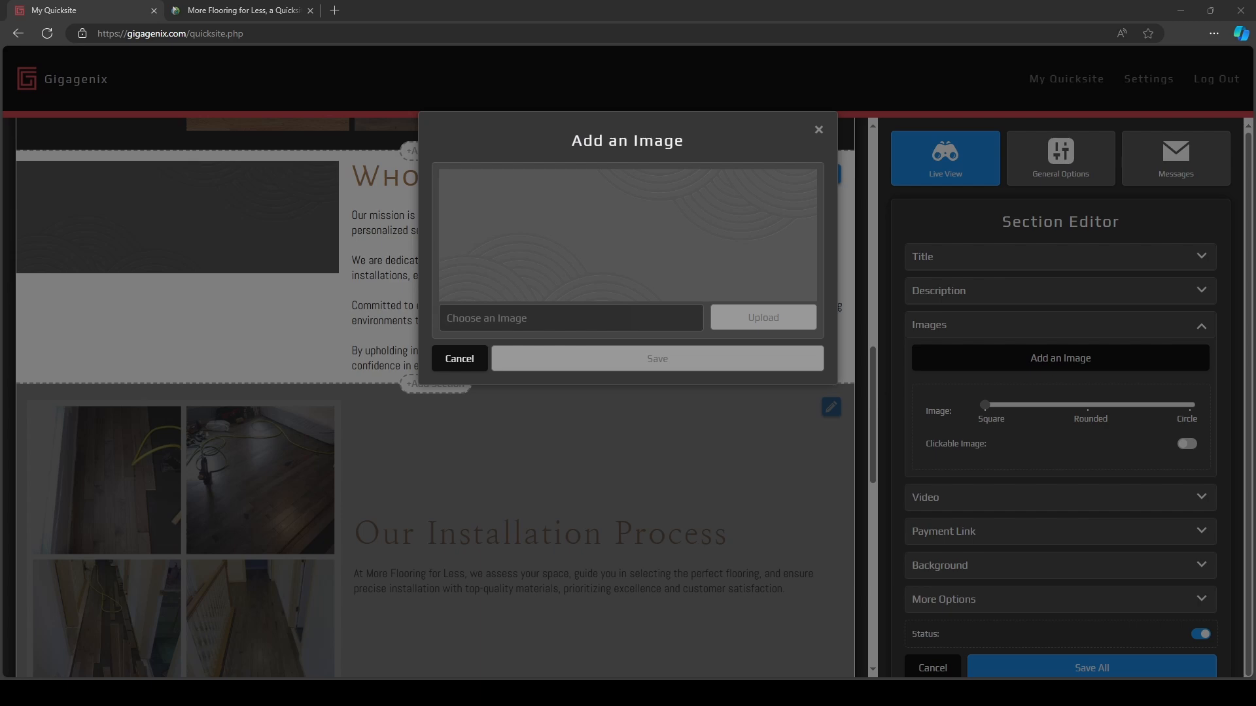
pyautogui.press('Return')
pyautogui.click(750, 401)
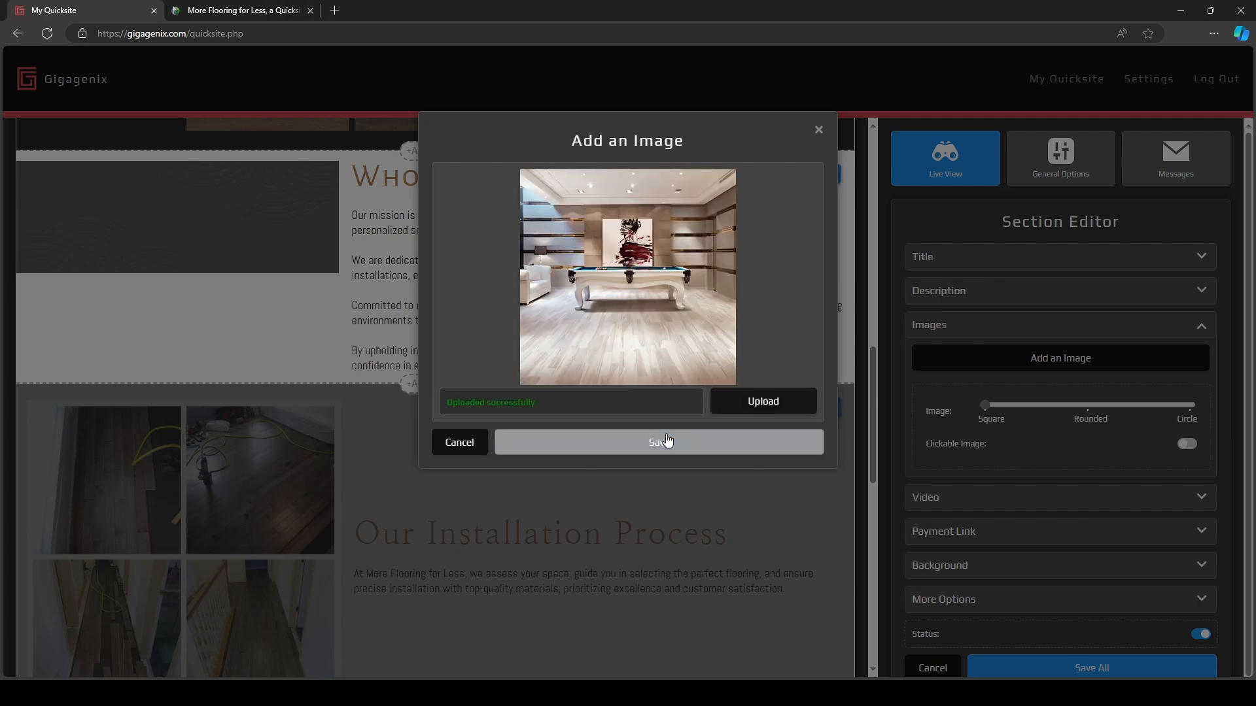
pyautogui.click(660, 443)
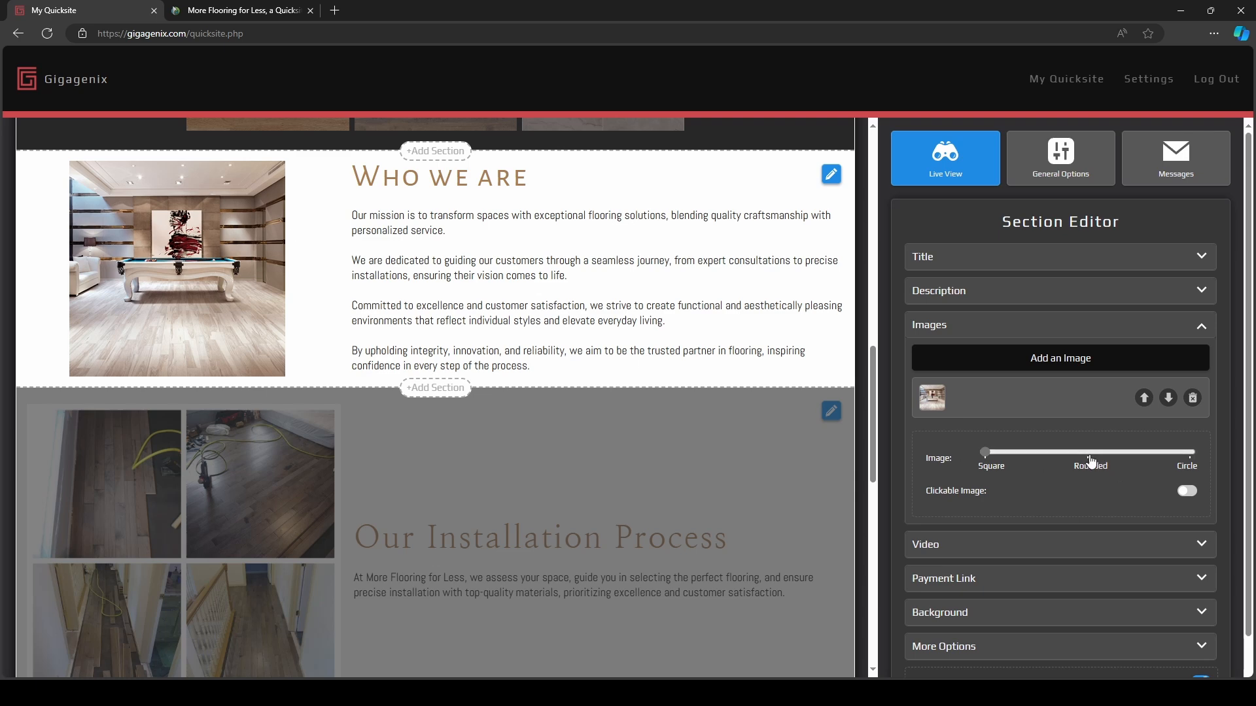
# Set the "Who we are" image shape to Circle, review the background settings, and save the section.
pyautogui.click(1180, 455)
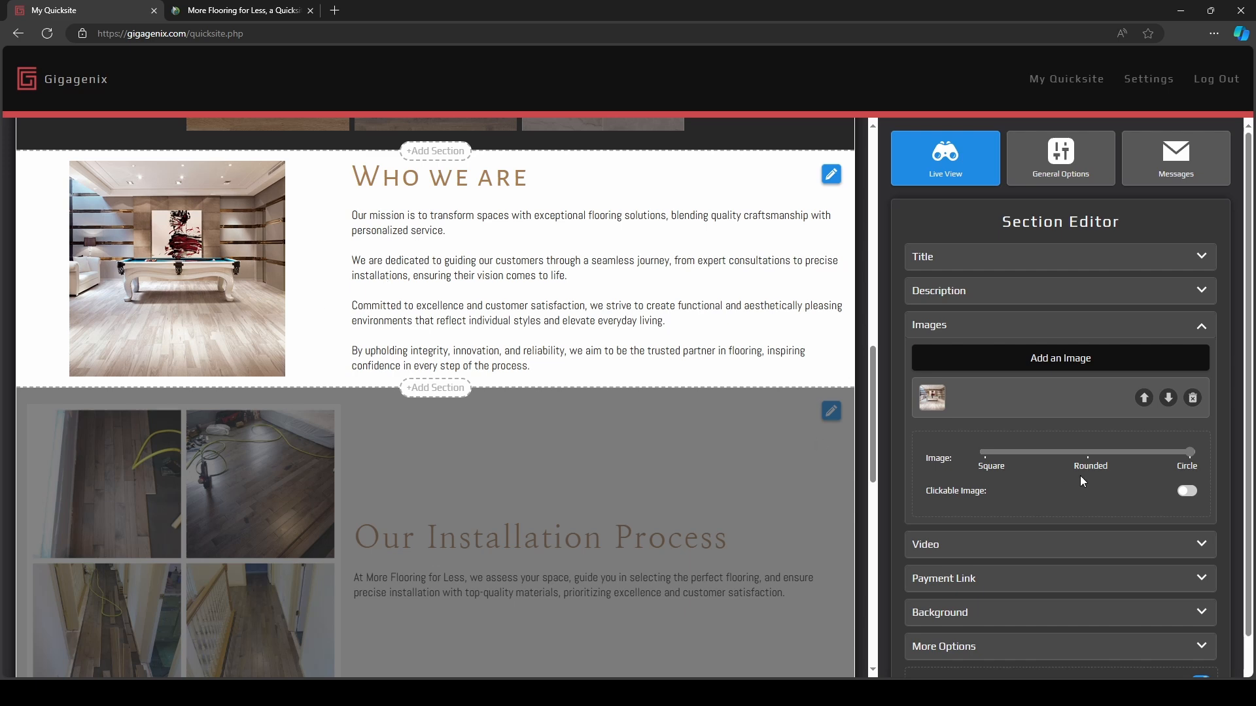
pyautogui.scroll(-1, 1037, 492)
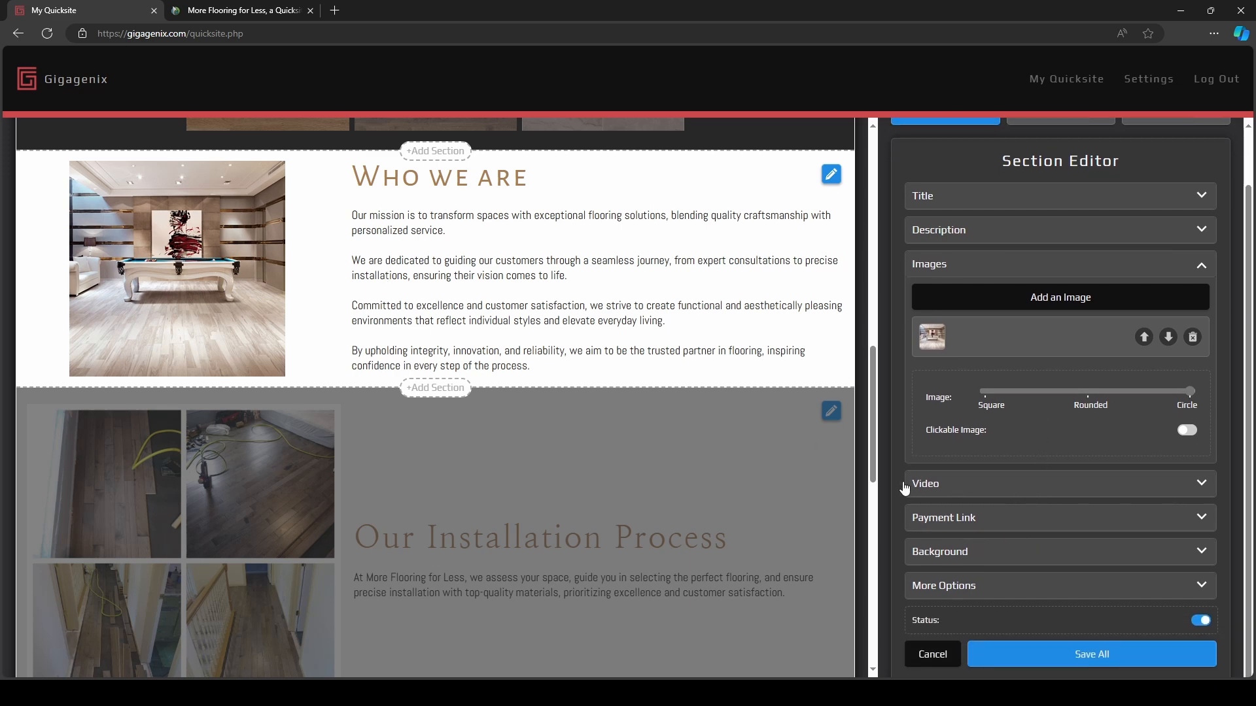
pyautogui.click(959, 557)
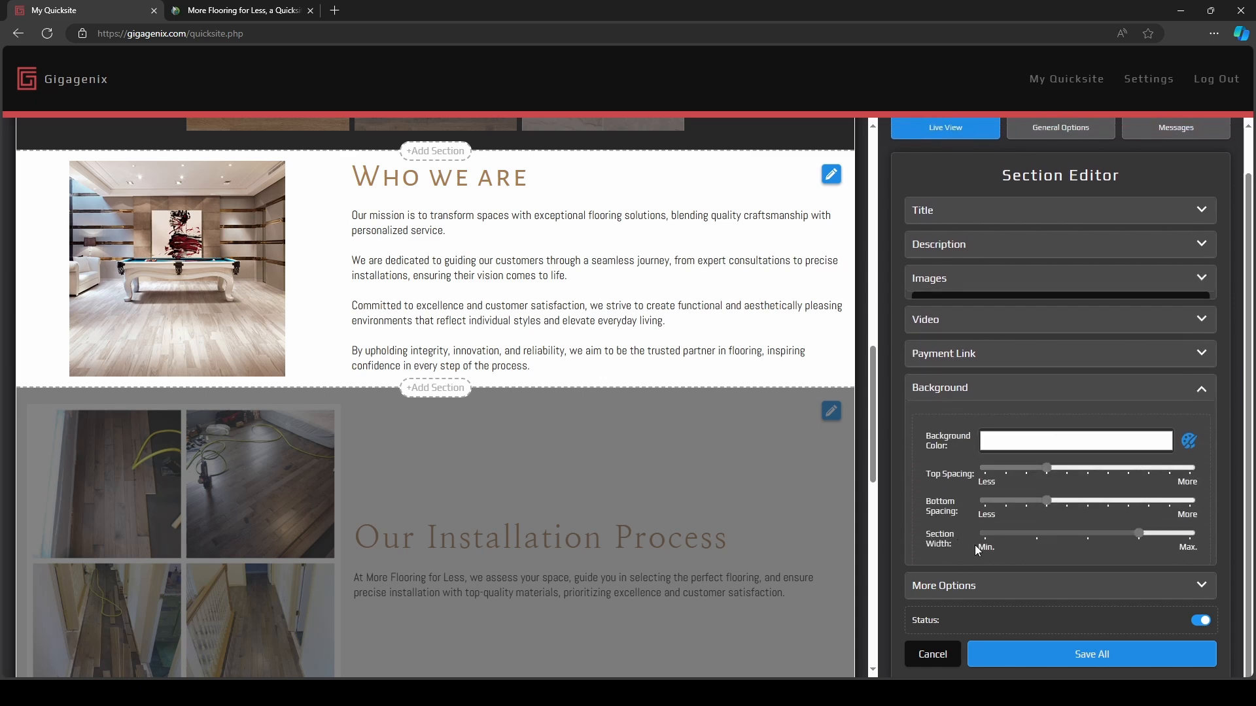
pyautogui.click(1098, 656)
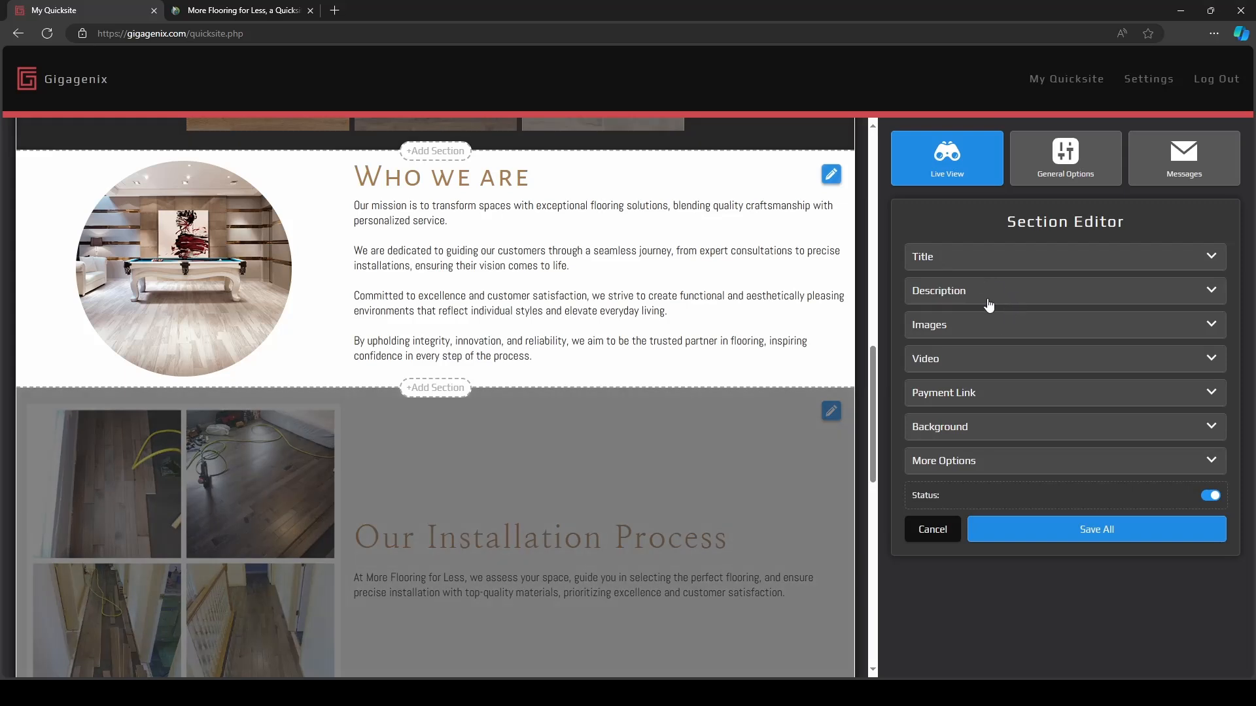
# Turn on vertical text alignment for the "Who we are" description and save the section.
pyautogui.click(986, 295)
pyautogui.scroll(-4, 986, 458)
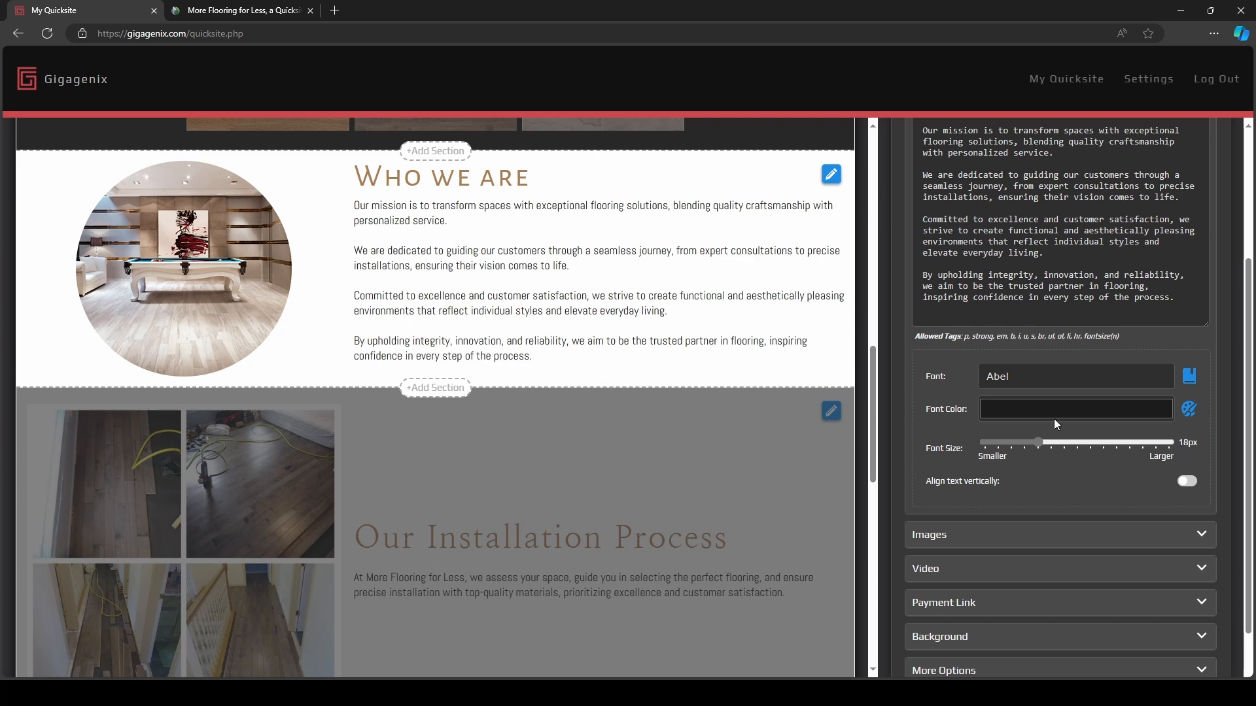
pyautogui.click(1187, 482)
pyautogui.scroll(-2, 1001, 496)
pyautogui.click(1043, 660)
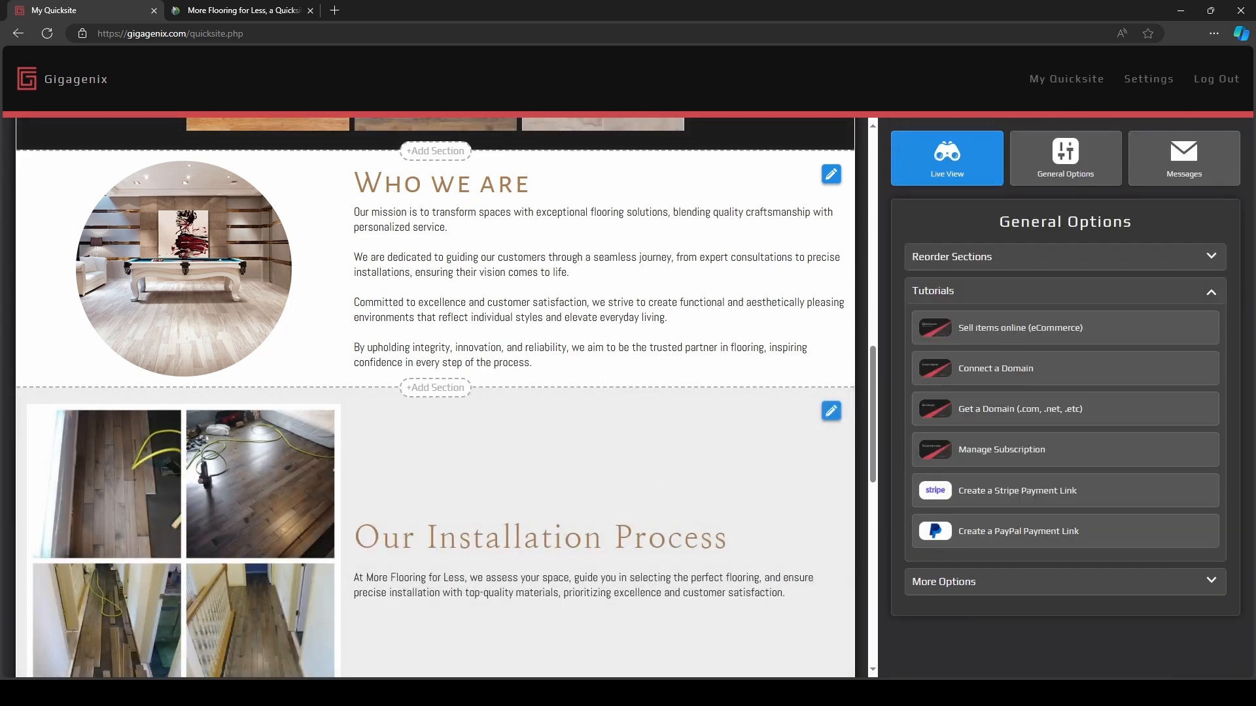
# Shorten the installation process section's title to "Our Installation" and set its title font to Alegreya Sans SC.
pyautogui.scroll(-2, 559, 399)
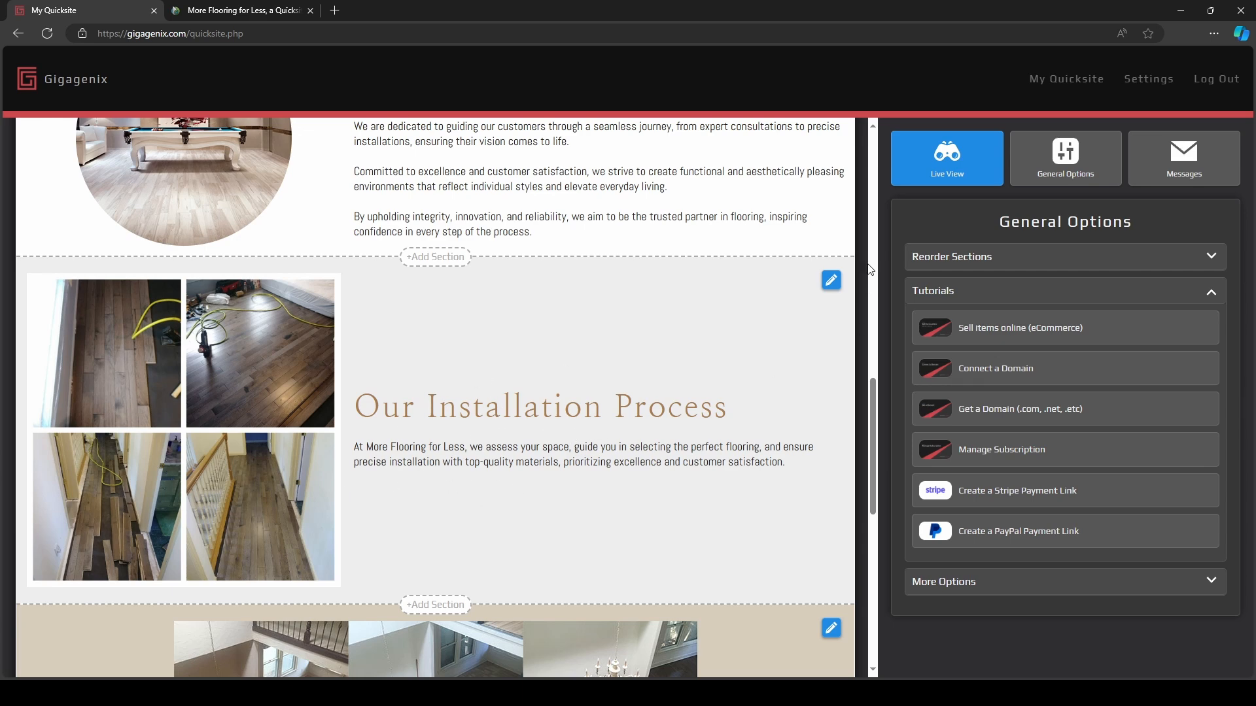
pyautogui.click(831, 280)
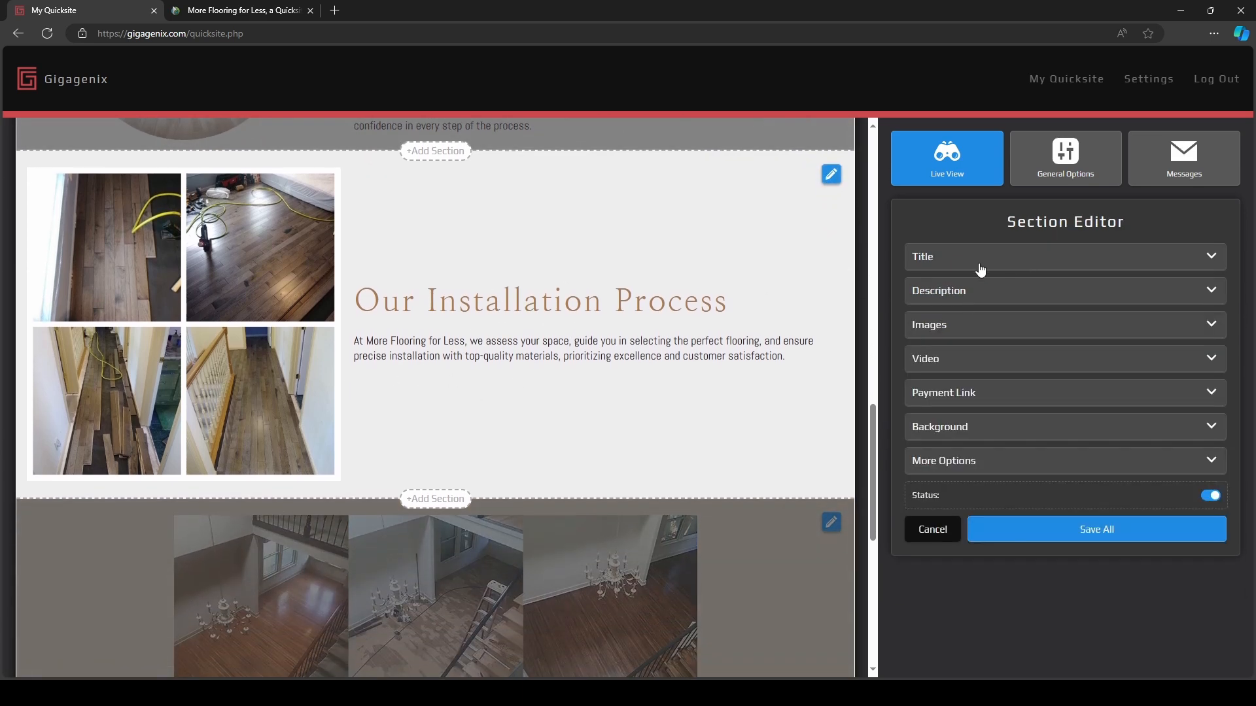
pyautogui.click(981, 270)
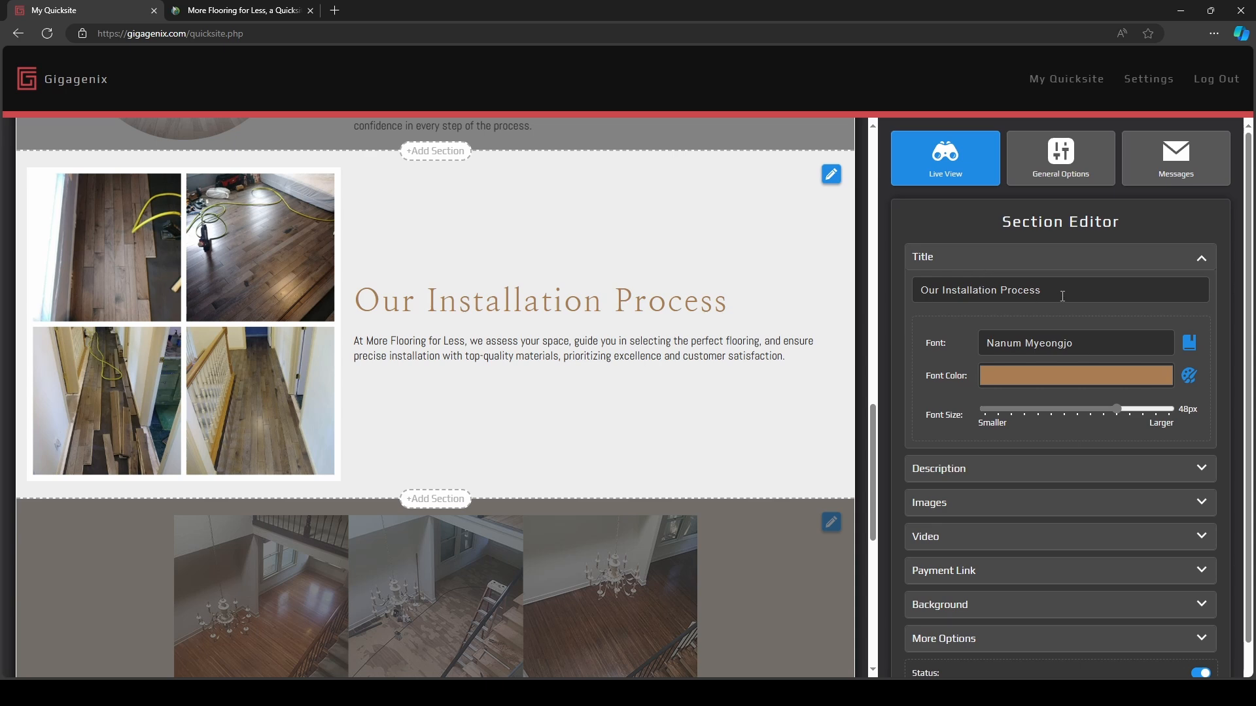
pyautogui.moveTo(1050, 290); pyautogui.dragTo(1000, 290)
pyautogui.press('BackSpace')
pyautogui.press('BackSpace')
pyautogui.press('BackSpace')
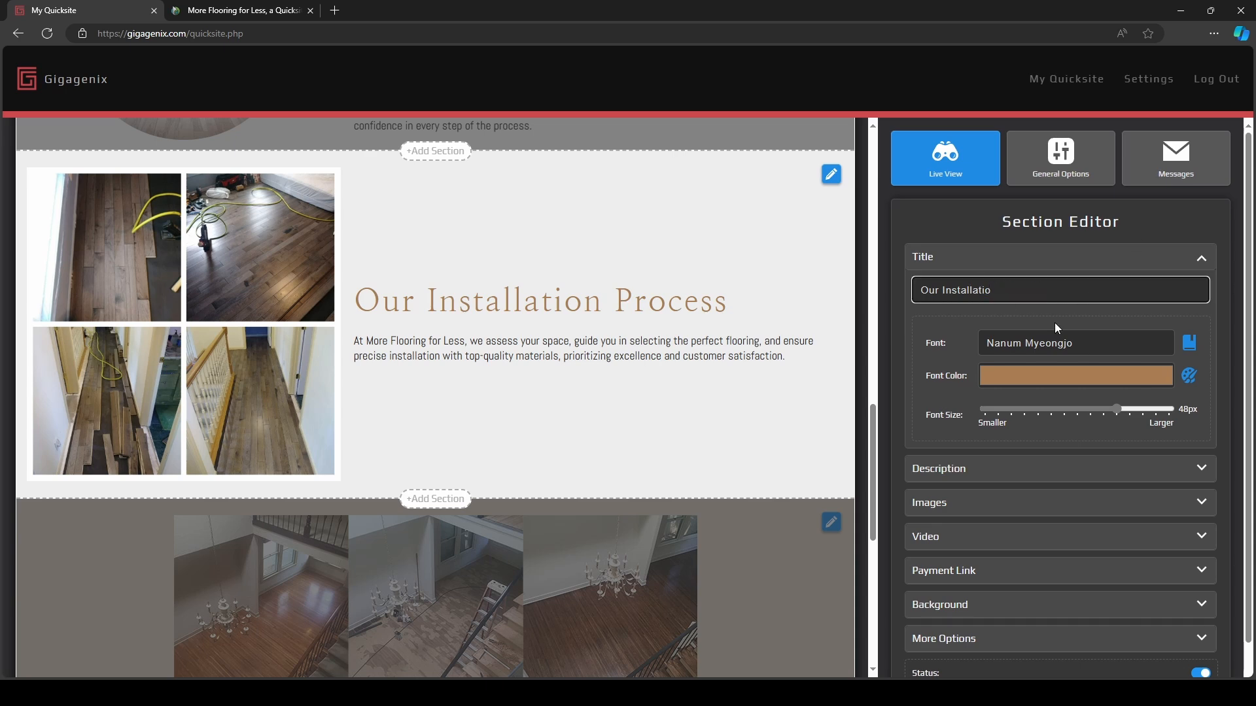
pyautogui.write('n')
pyautogui.click(1188, 342)
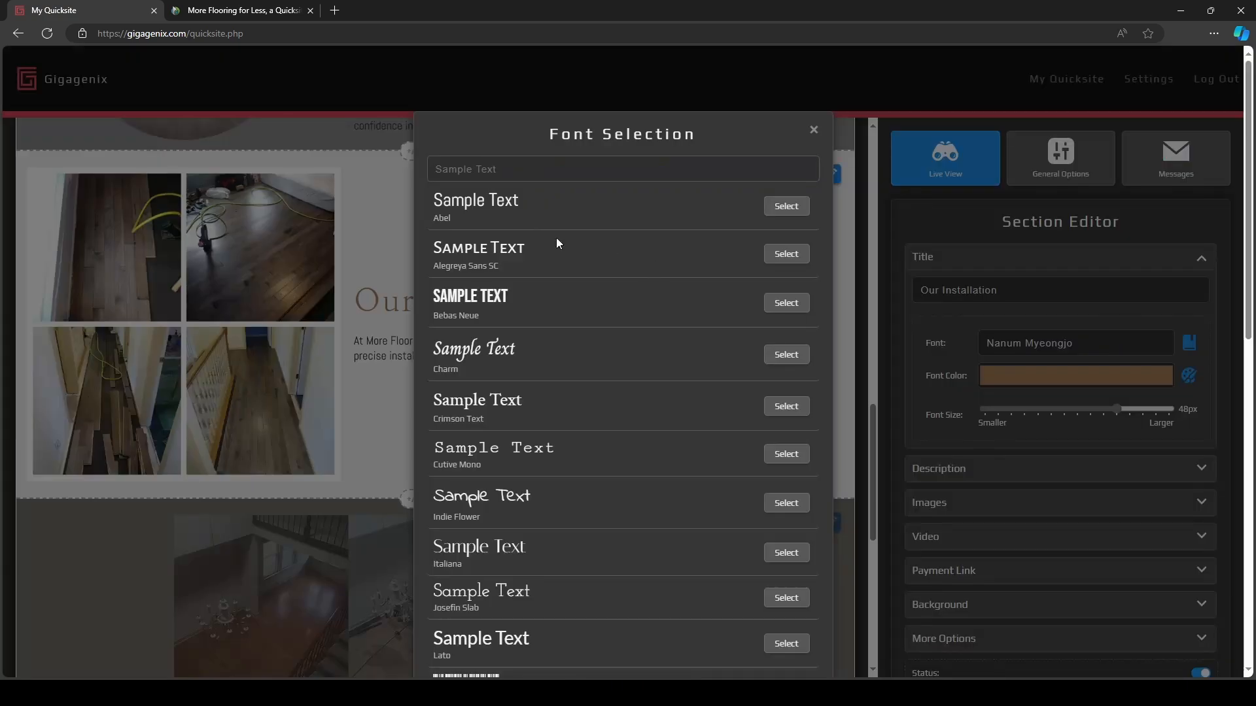
pyautogui.click(773, 259)
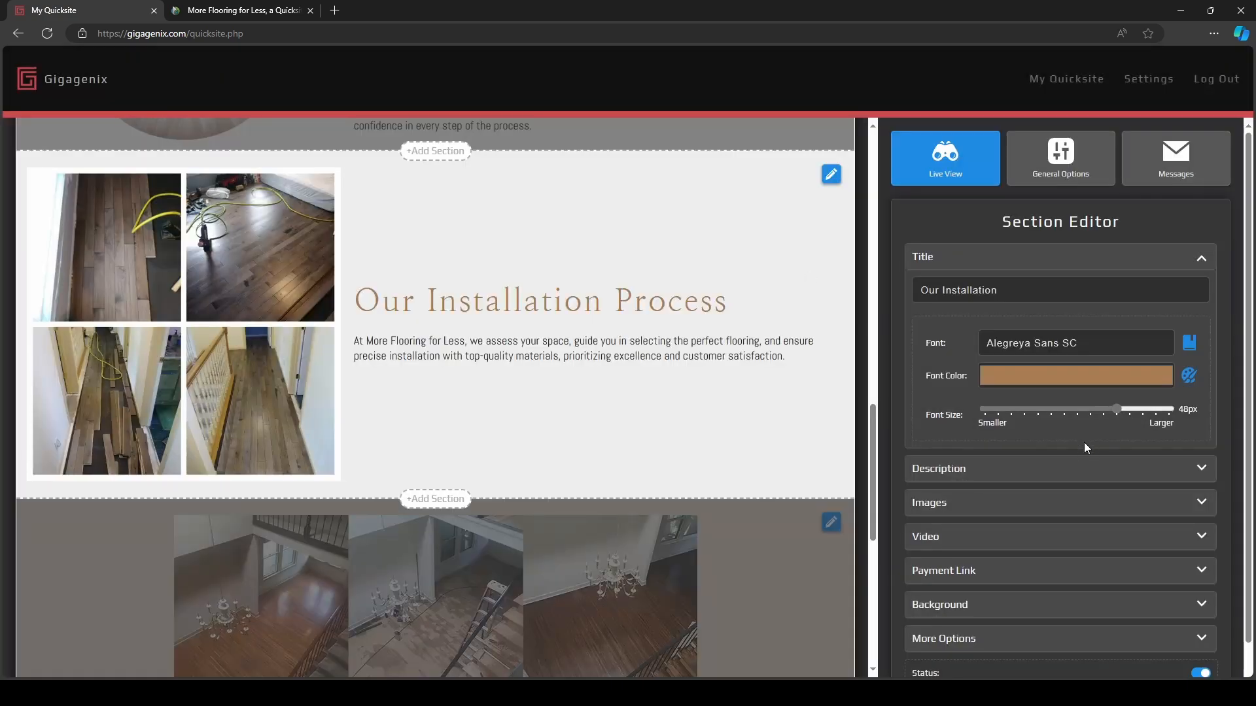
# Replace the installation section's description with three paragraphs, from "At More Flooring for Less, our meticulous" to "flooring journey from start to finish.".
pyautogui.click(1008, 468)
pyautogui.click(1056, 386)
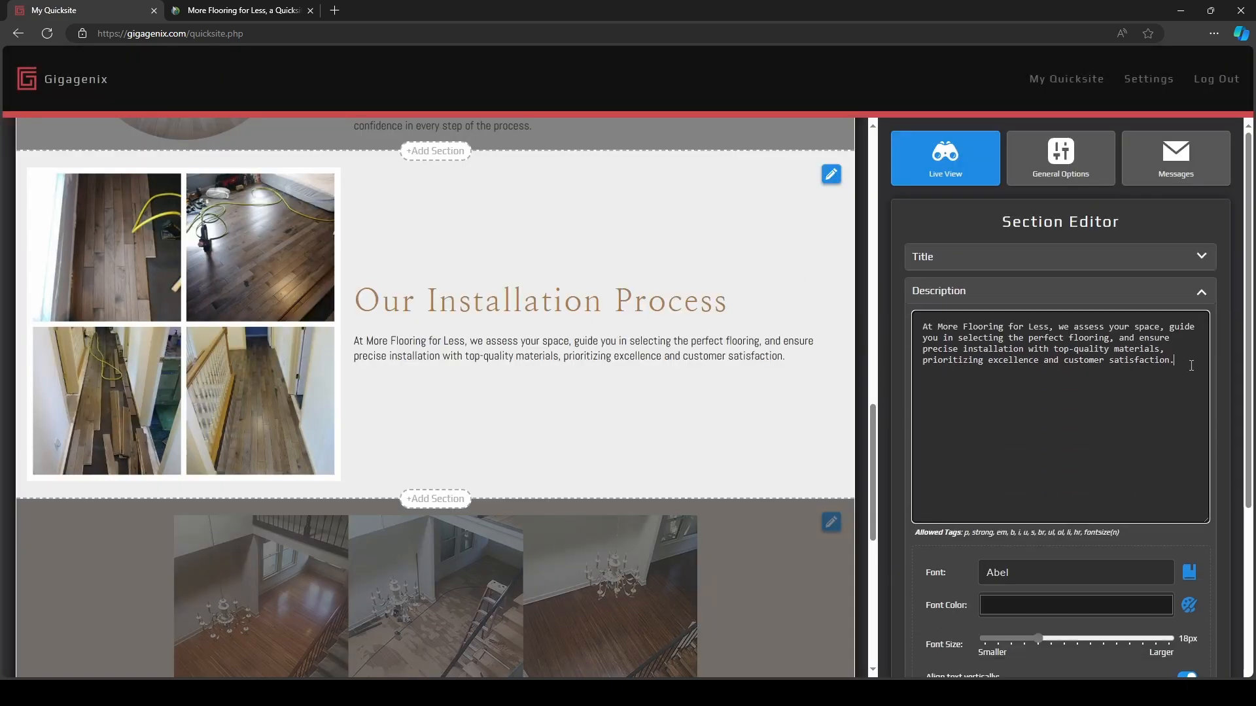
pyautogui.hotkey('ctrl', 'a')
pyautogui.write('At More Flooring for Less, our meticulous flooring installation process starts with a thorough assessment of your space and needs. Our experienced team guides you through selecting the perfect flooring option.  With precise installation by skilled professionals using top-quality materials, we prioritize excellence and timely project completion. What sets us apart is our commitment to personalized service, skilled craftsmanship, and unwavering dedication to customer satisfaction.  Trust us not just to install floors, but to transform your space into a reflection of your style and functionality requirements. Experience a seamless and reliable flooring journey from start to finish.')
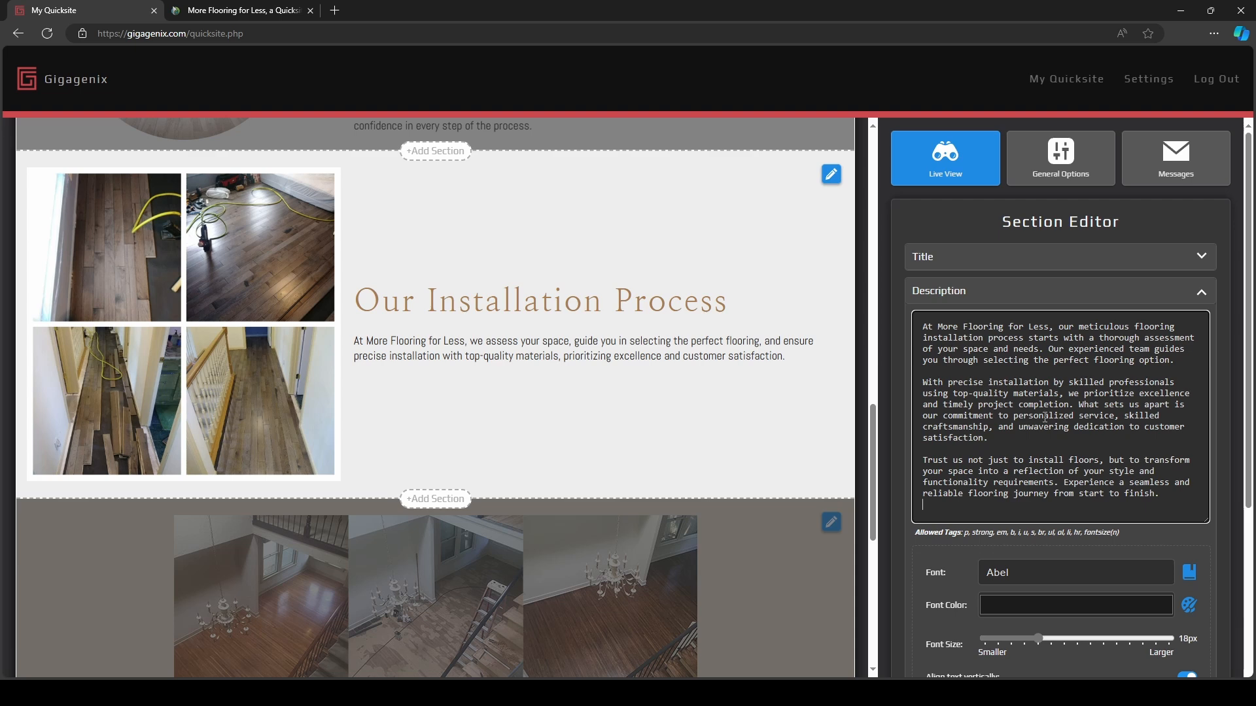
# Add two photos to the installation section: hands laying floor tiles and a worker hammering wood planks.
pyautogui.scroll(-2, 1127, 560)
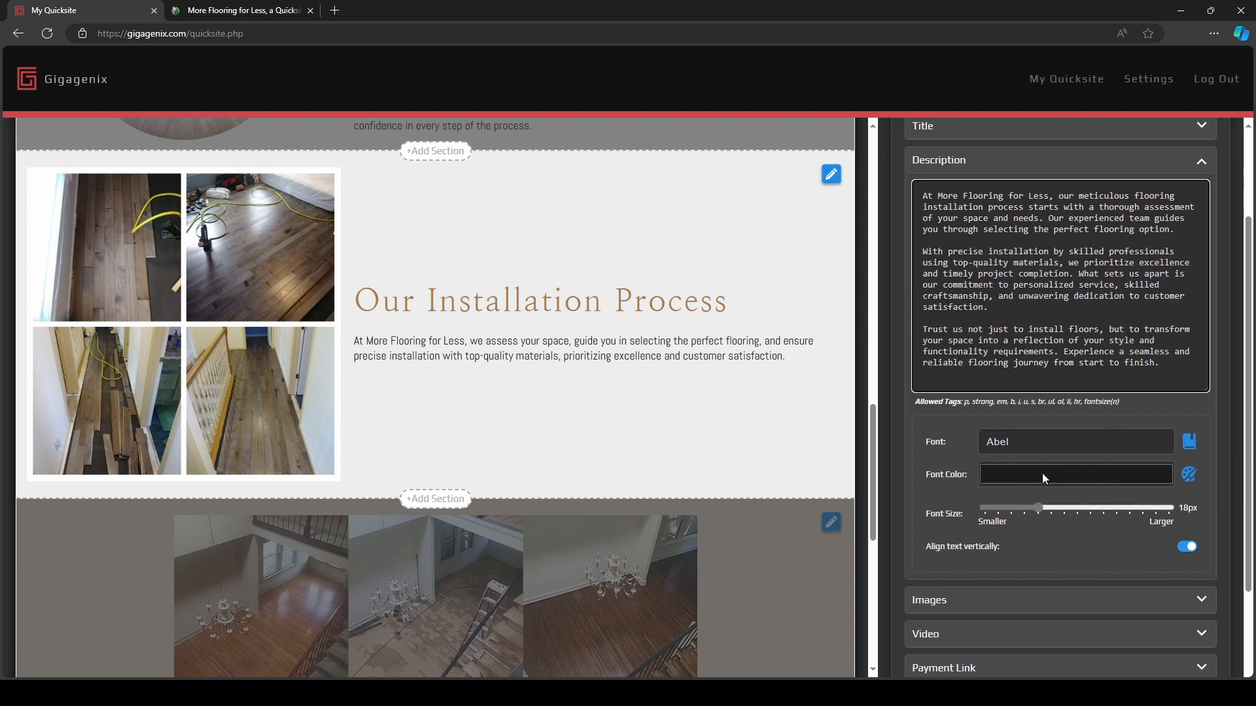
pyautogui.scroll(-2, 1034, 477)
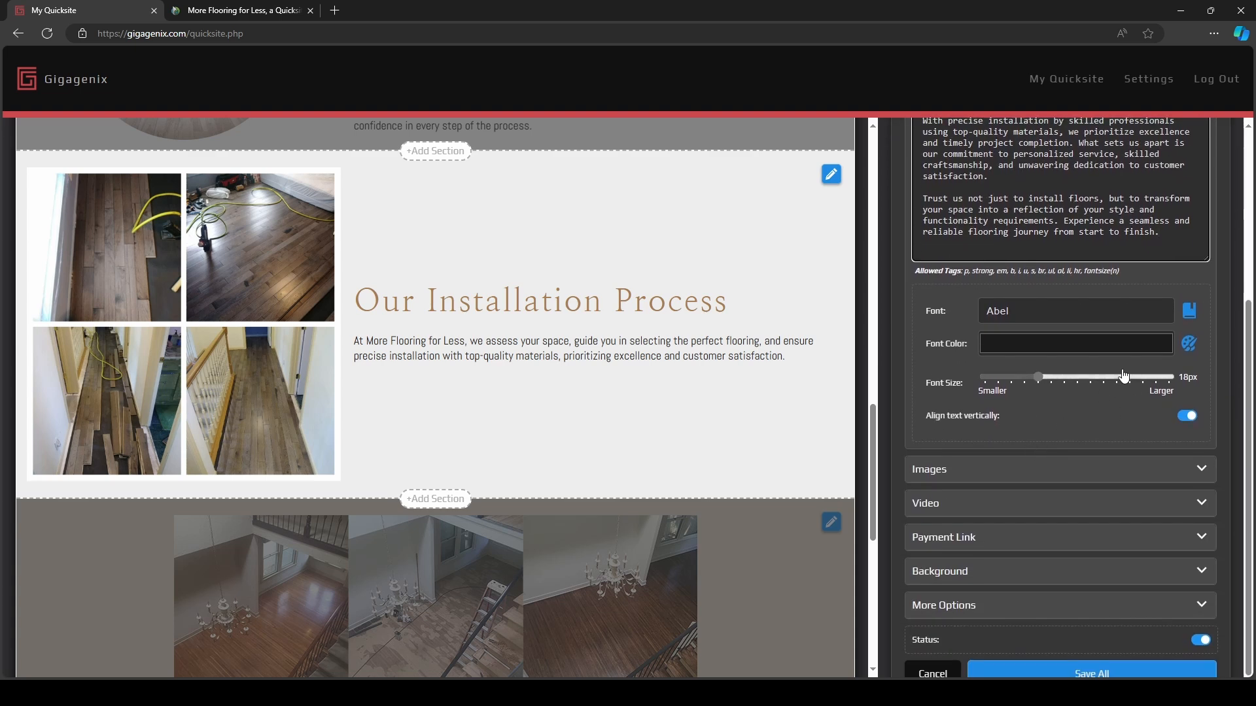
pyautogui.click(959, 471)
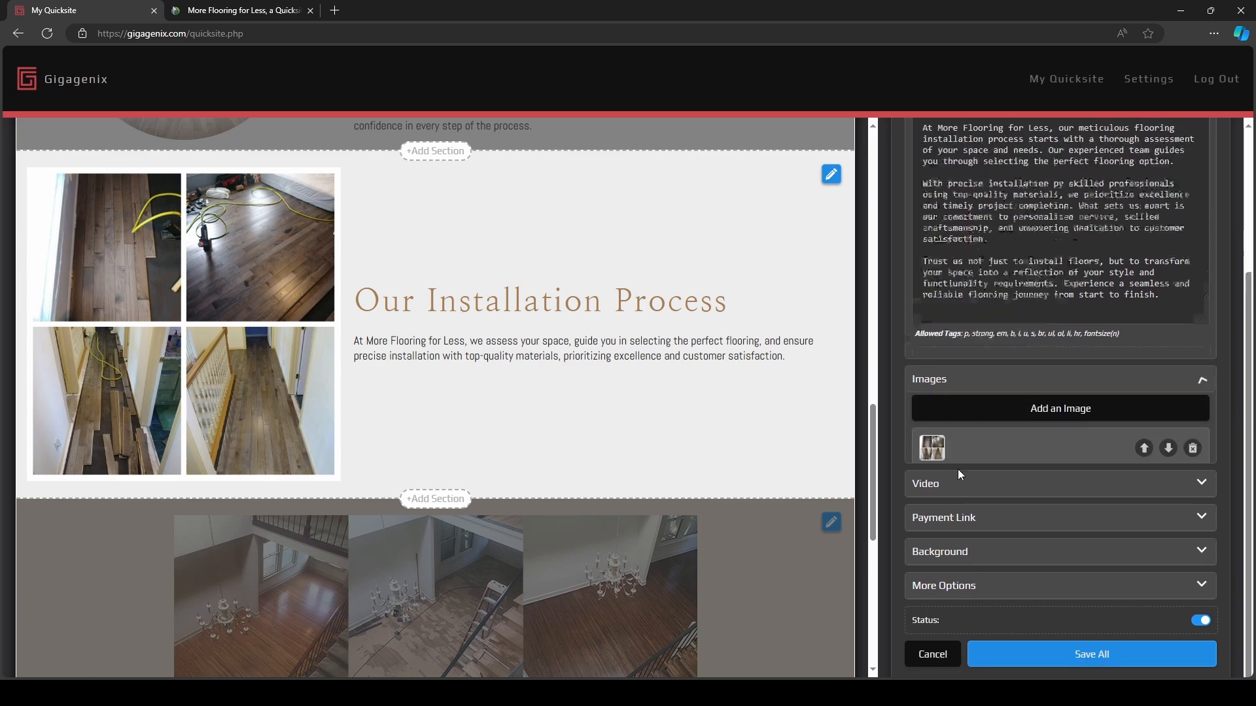
pyautogui.click(1070, 306)
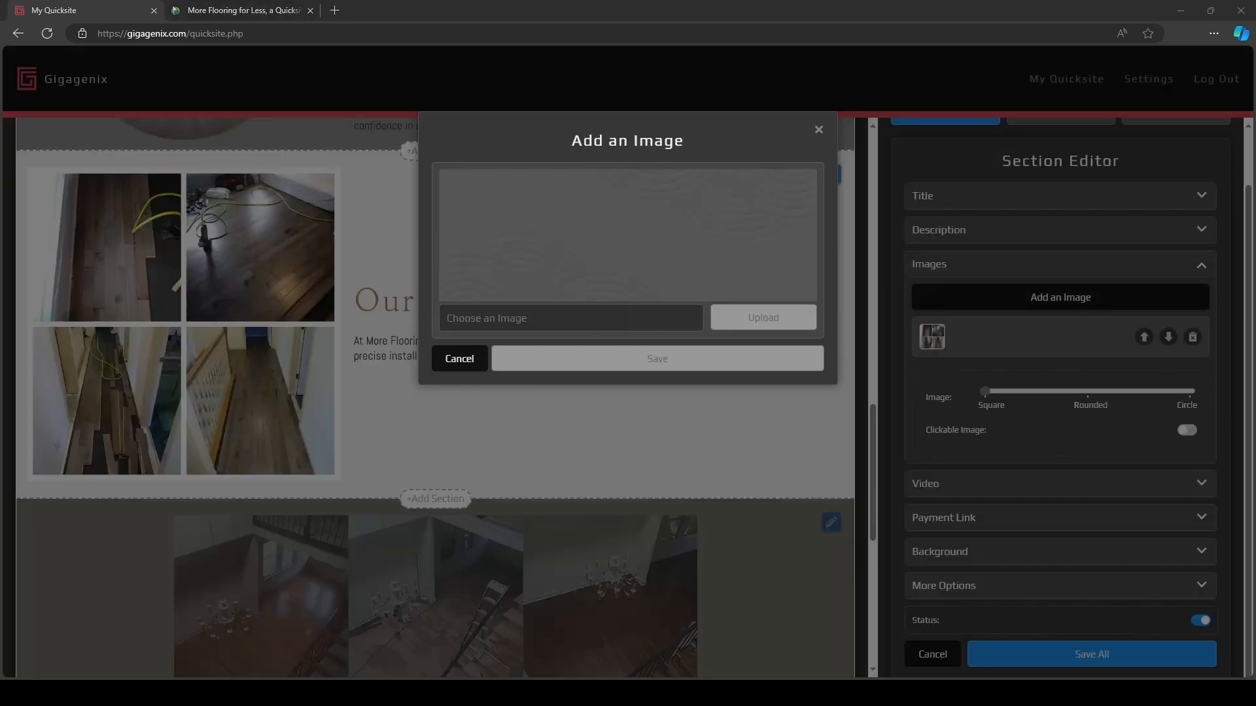
pyautogui.click(677, 445)
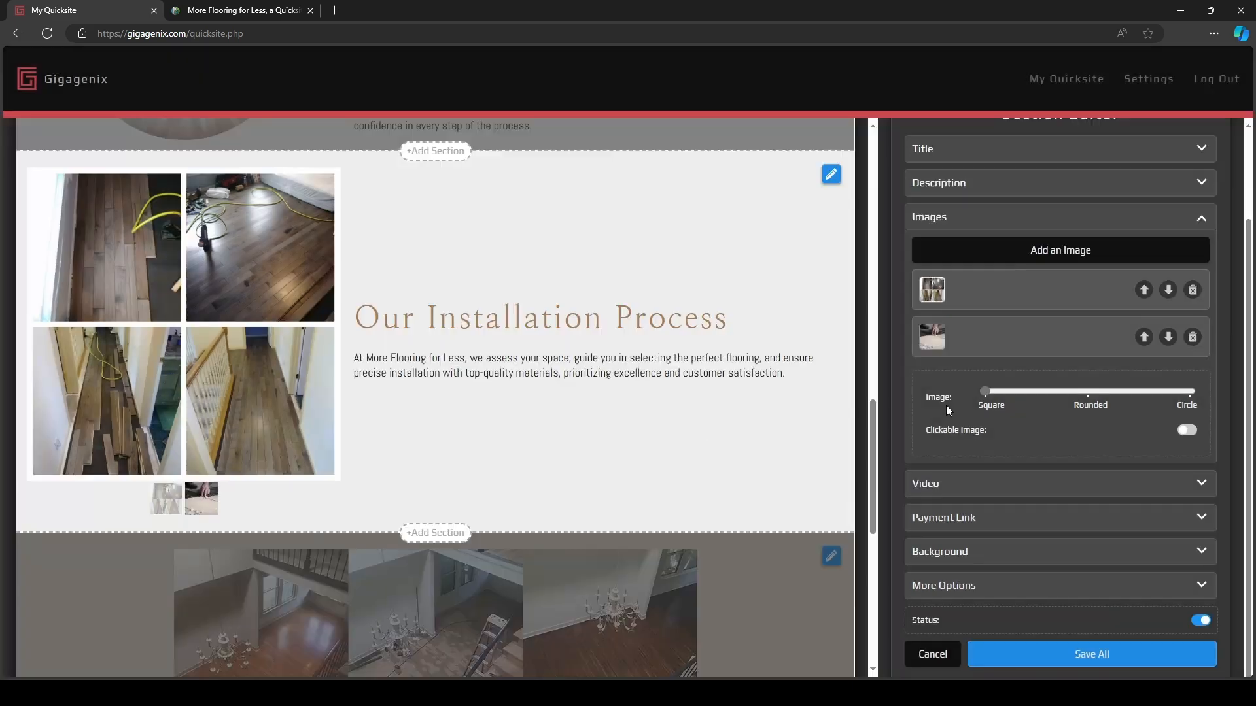
pyautogui.click(1053, 254)
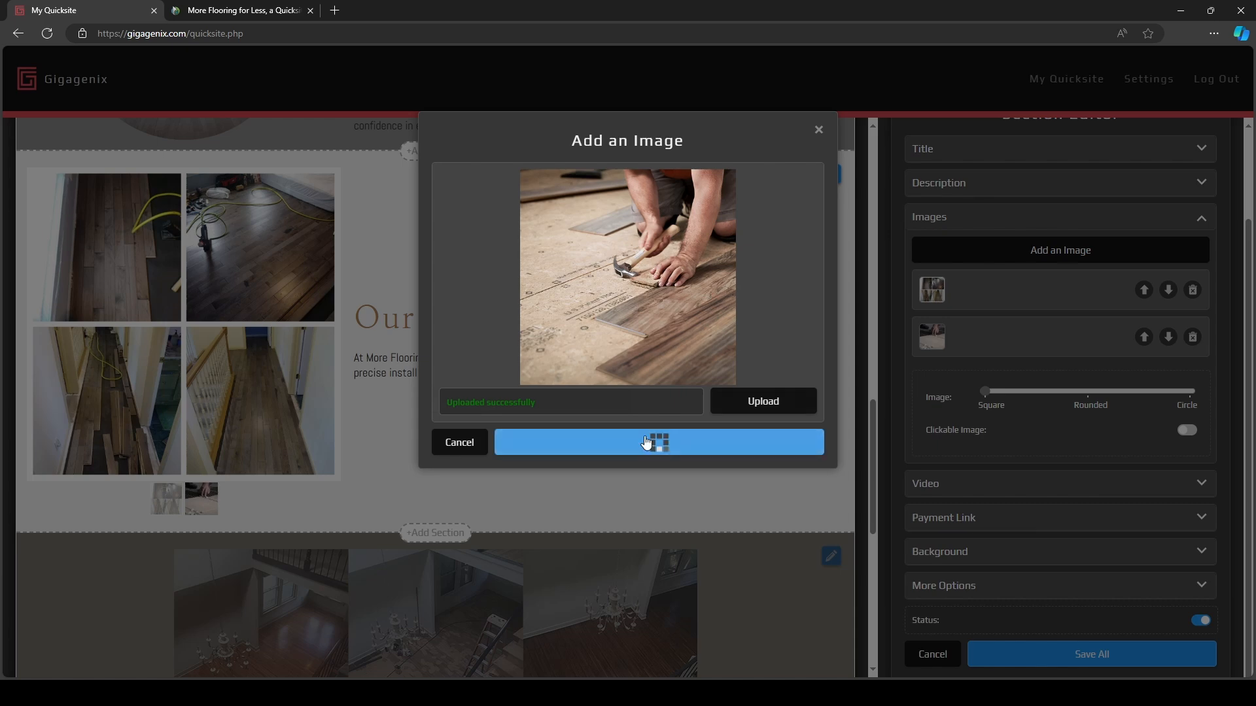
pyautogui.click(654, 442)
# Remove the four-photo collage from the installation section, preview the two remaining photos, and set the image shape to Circle.
pyautogui.click(1193, 245)
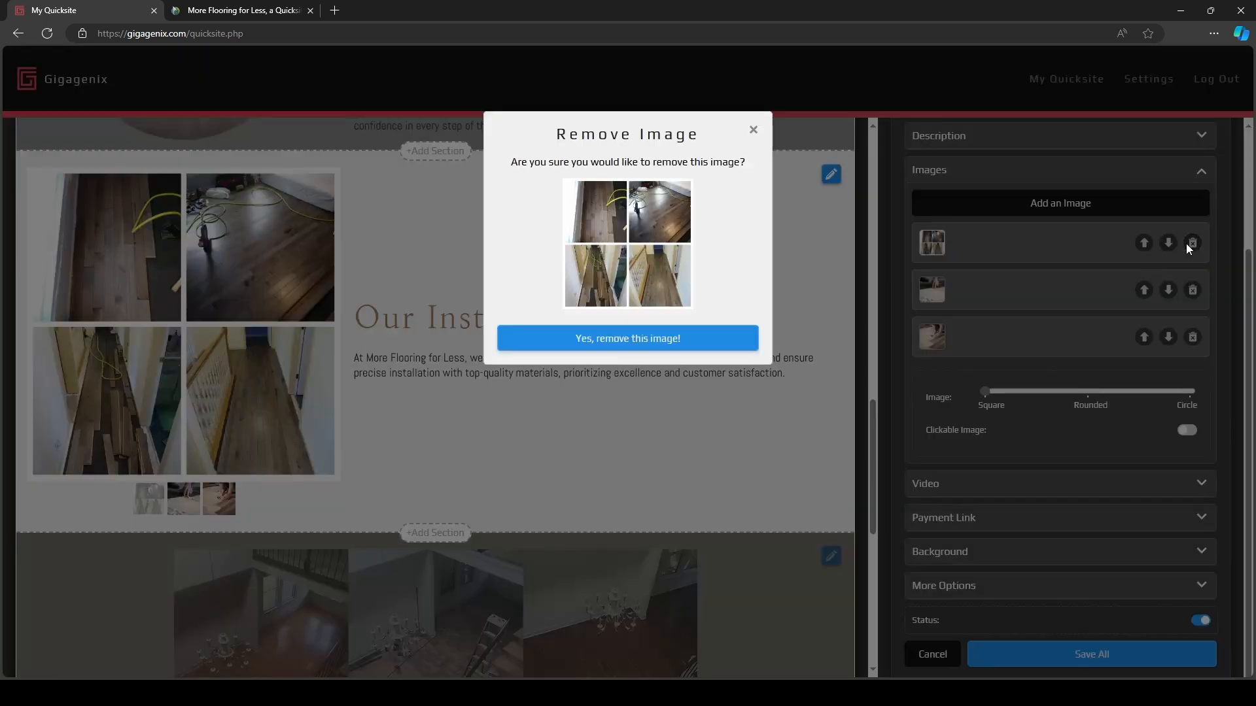
pyautogui.click(652, 337)
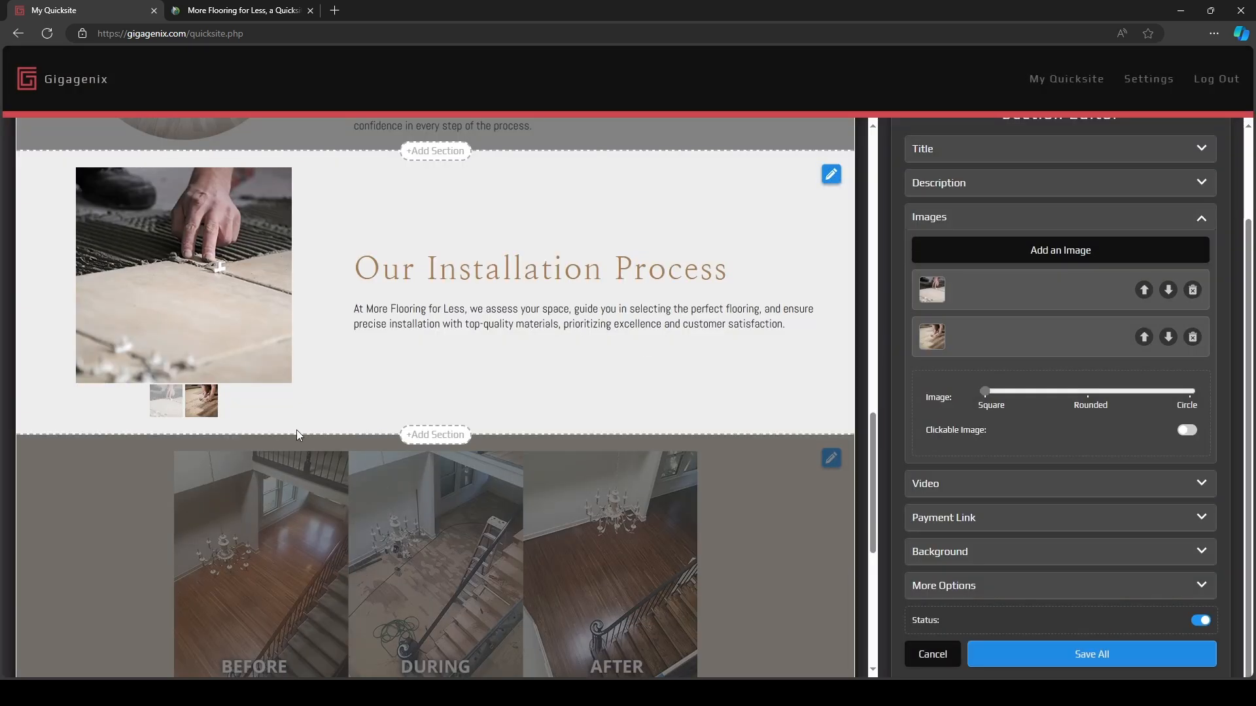
pyautogui.click(207, 408)
pyautogui.click(170, 408)
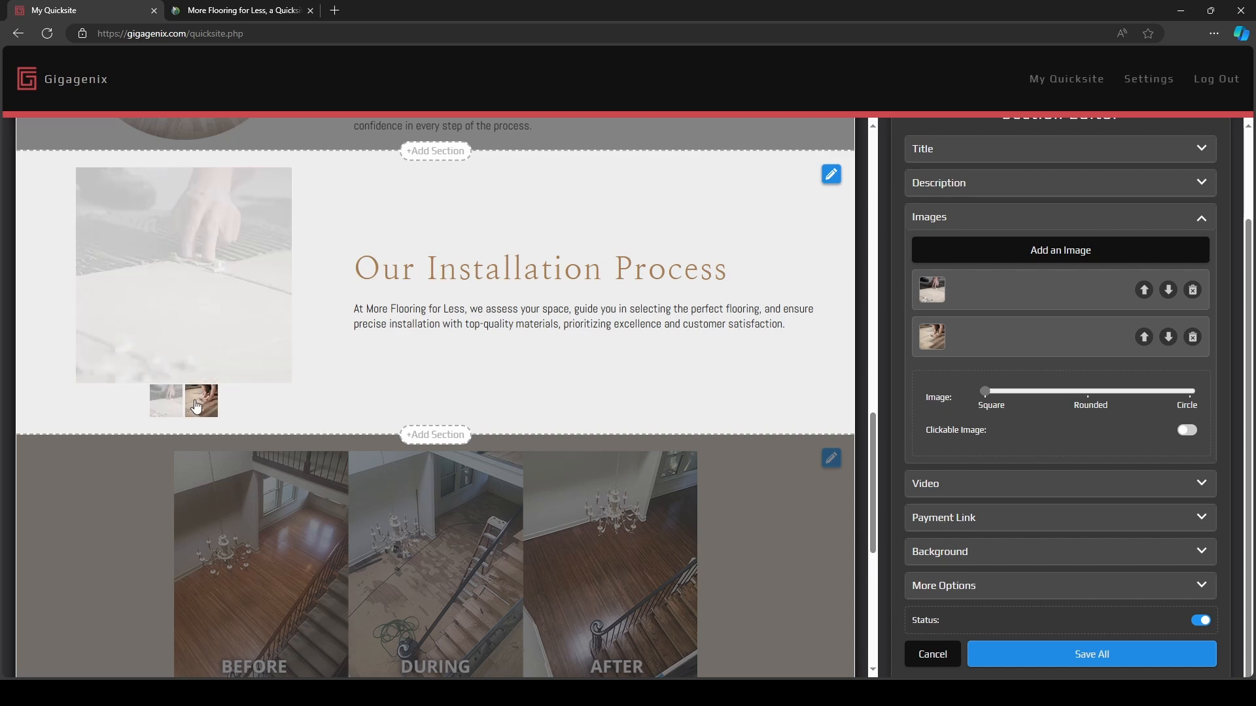
pyautogui.moveTo(984, 391); pyautogui.dragTo(1190, 400)
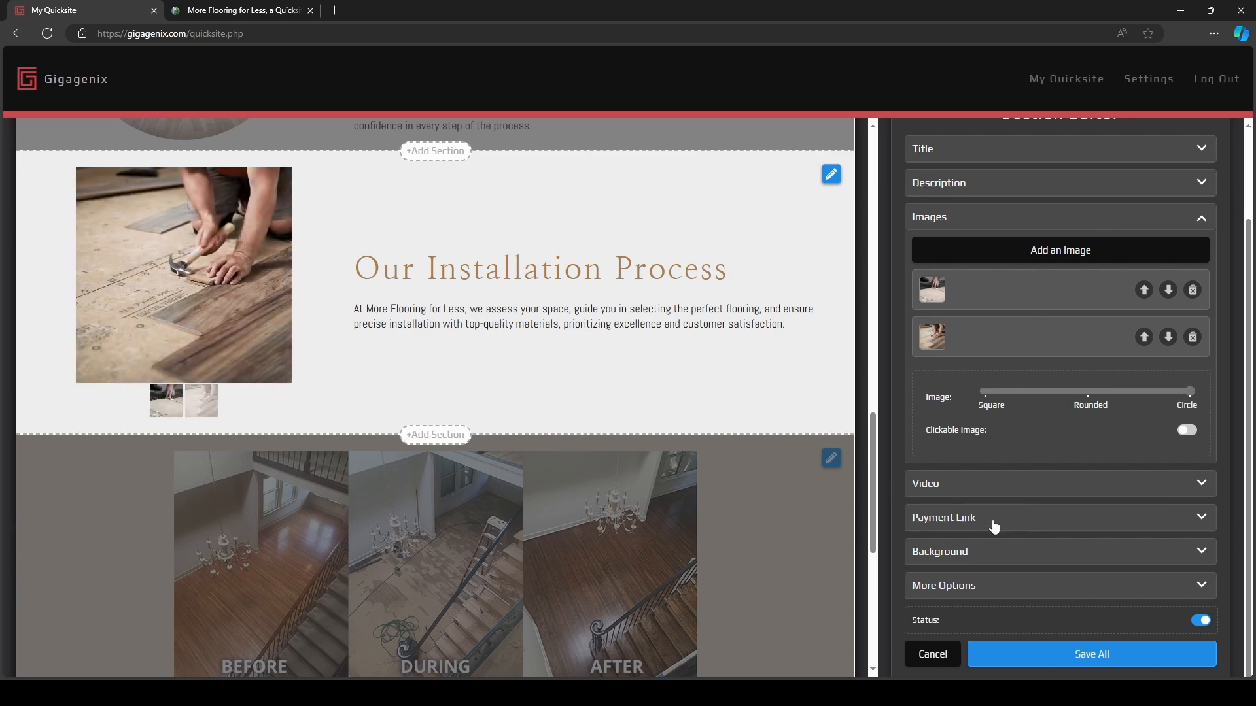
# Reduce the installation section's top and bottom spacing by one notch each and save all the section's changes.
pyautogui.click(967, 555)
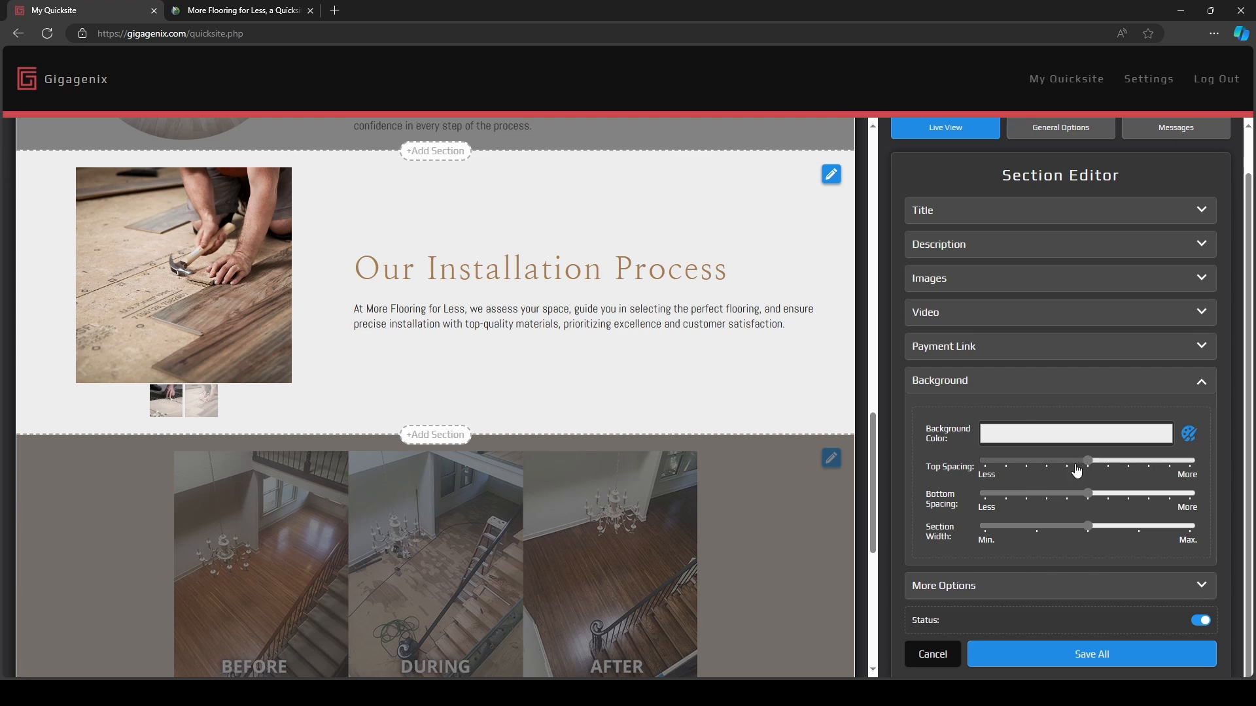
pyautogui.click(1067, 464)
pyautogui.click(1067, 495)
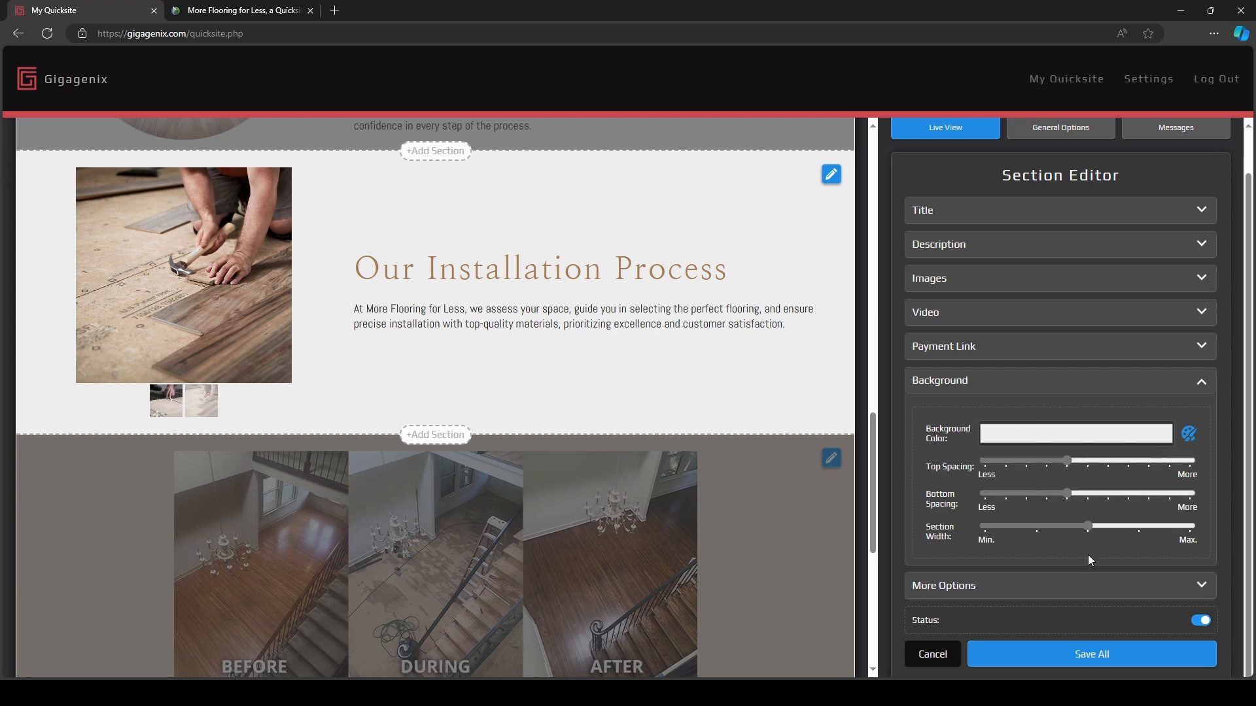
pyautogui.click(1026, 590)
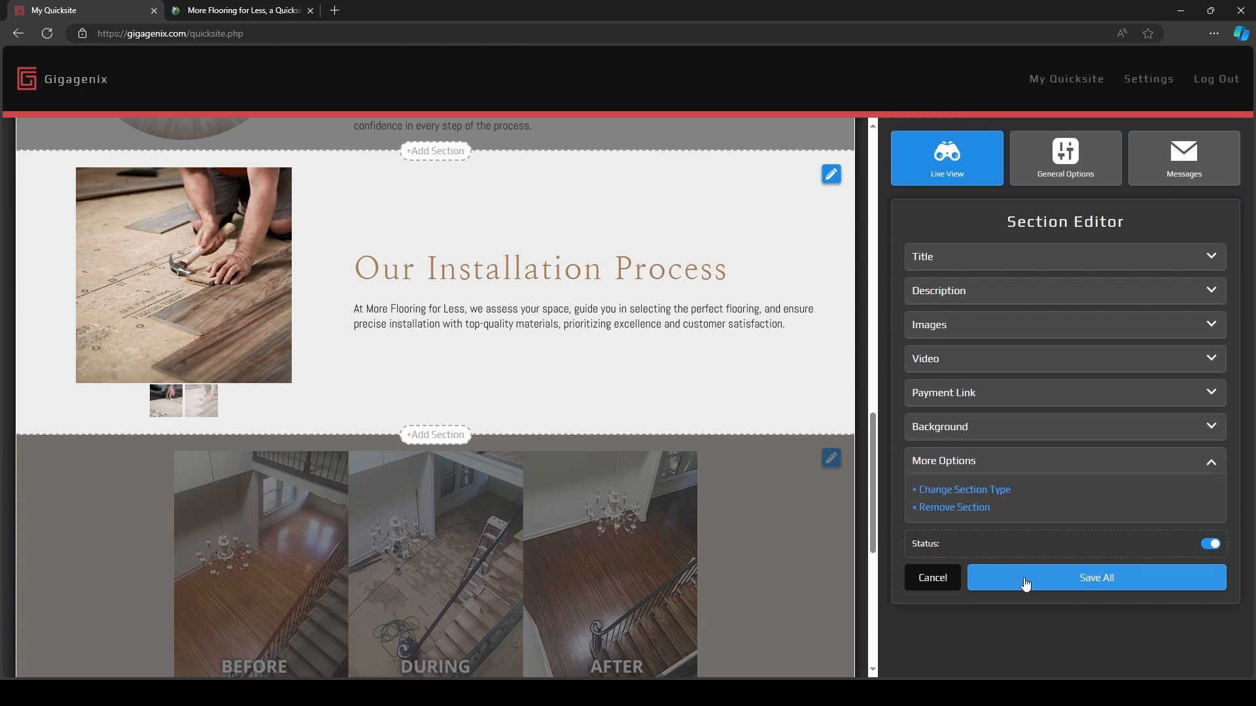
pyautogui.click(1057, 582)
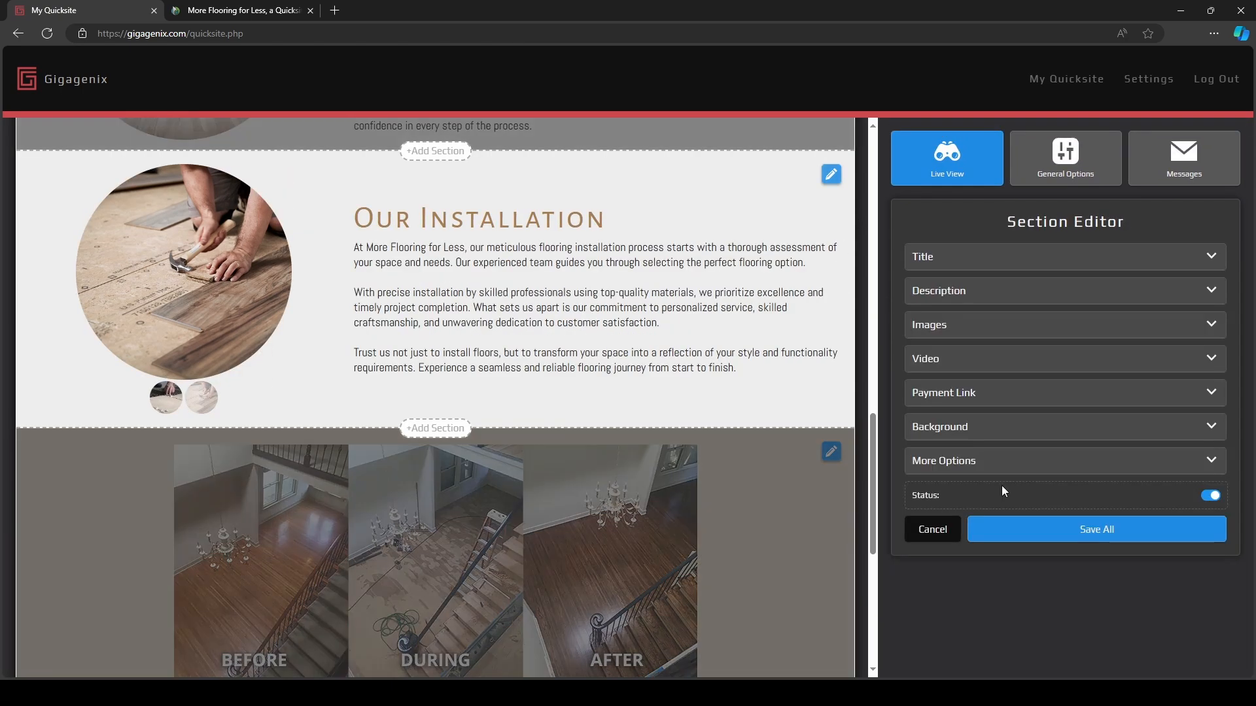
# Change the installation section's type to Right Image and check its new layout and both photos on the page.
pyautogui.click(991, 462)
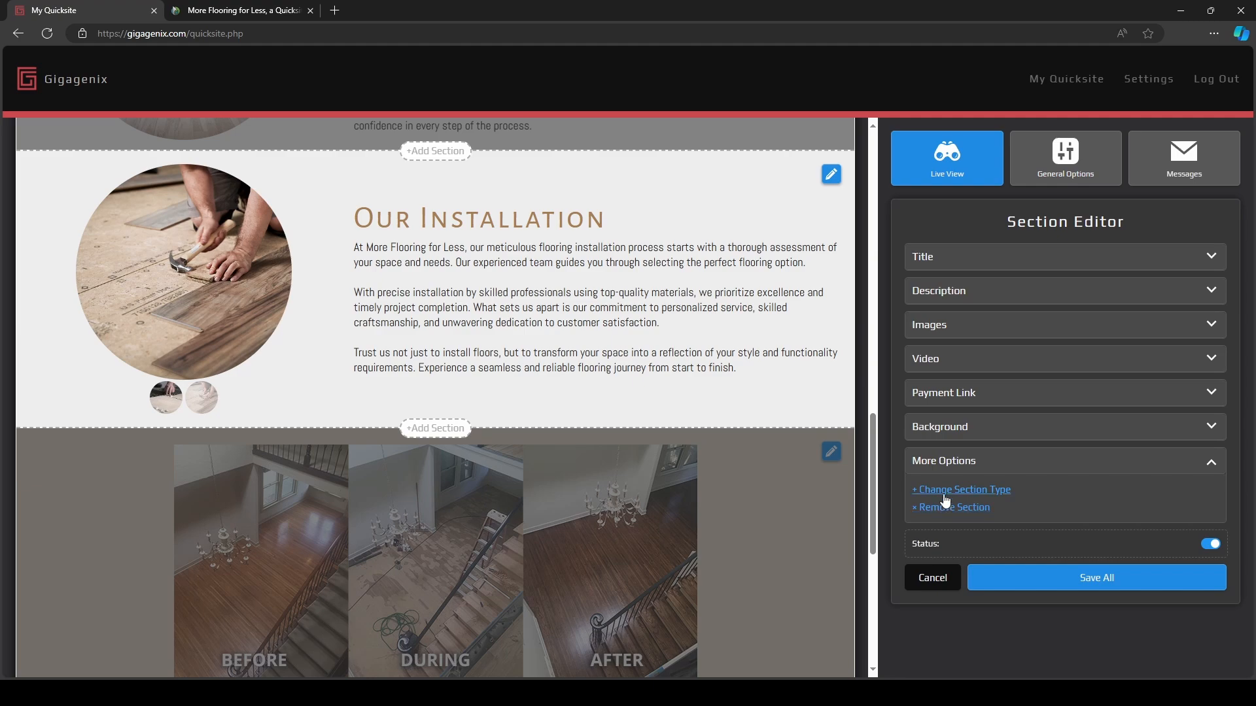
pyautogui.click(946, 492)
pyautogui.click(763, 216)
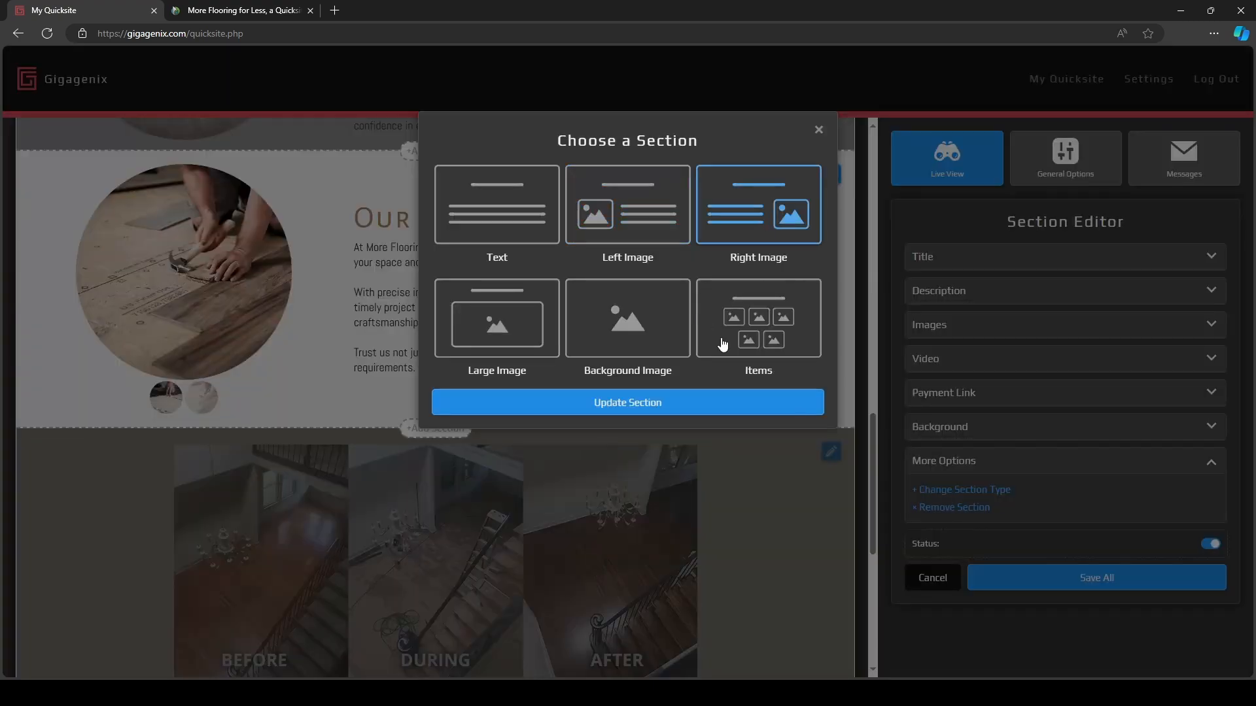
pyautogui.click(673, 399)
pyautogui.scroll(-10, 617, 465)
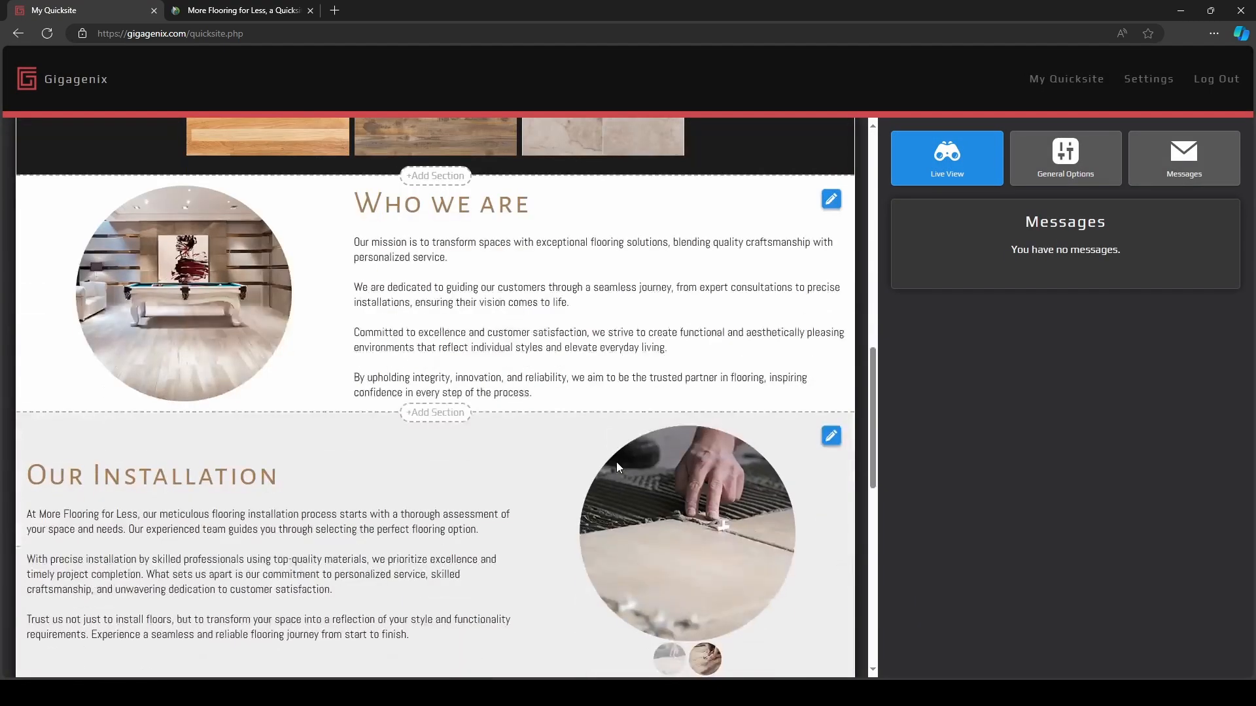
pyautogui.scroll(-2, 589, 423)
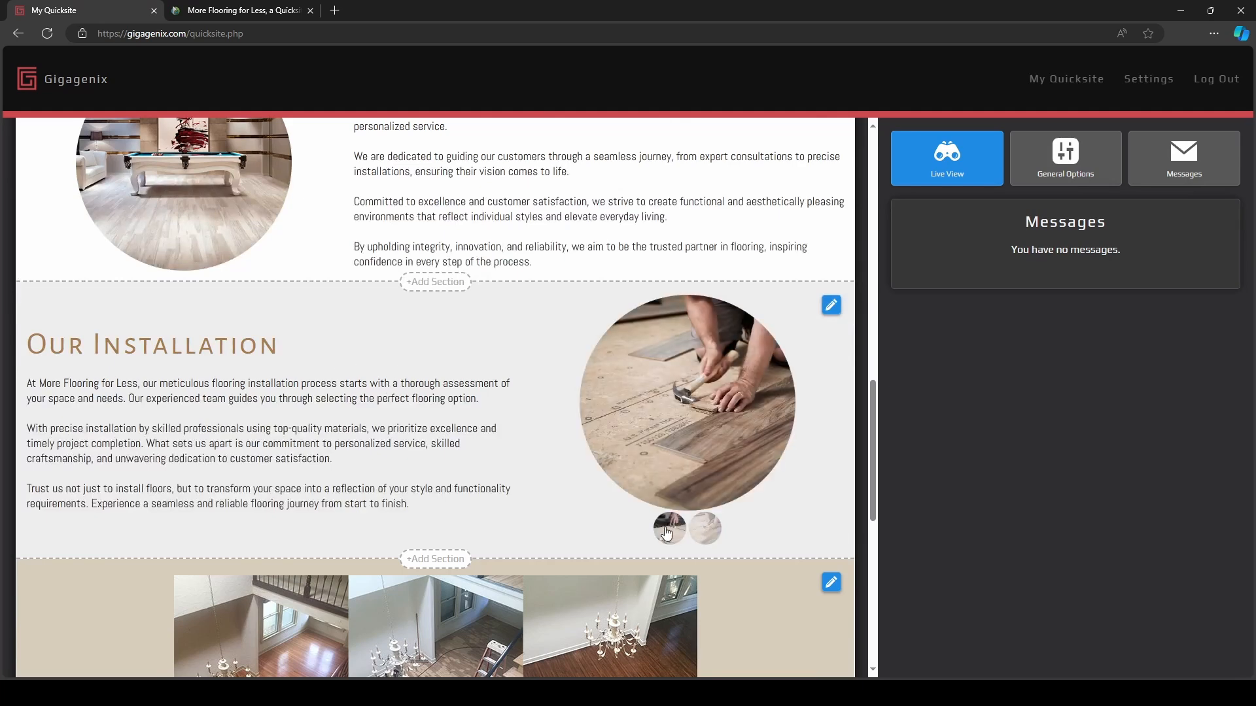
pyautogui.scroll(-2, 771, 371)
pyautogui.scroll(-3, 746, 334)
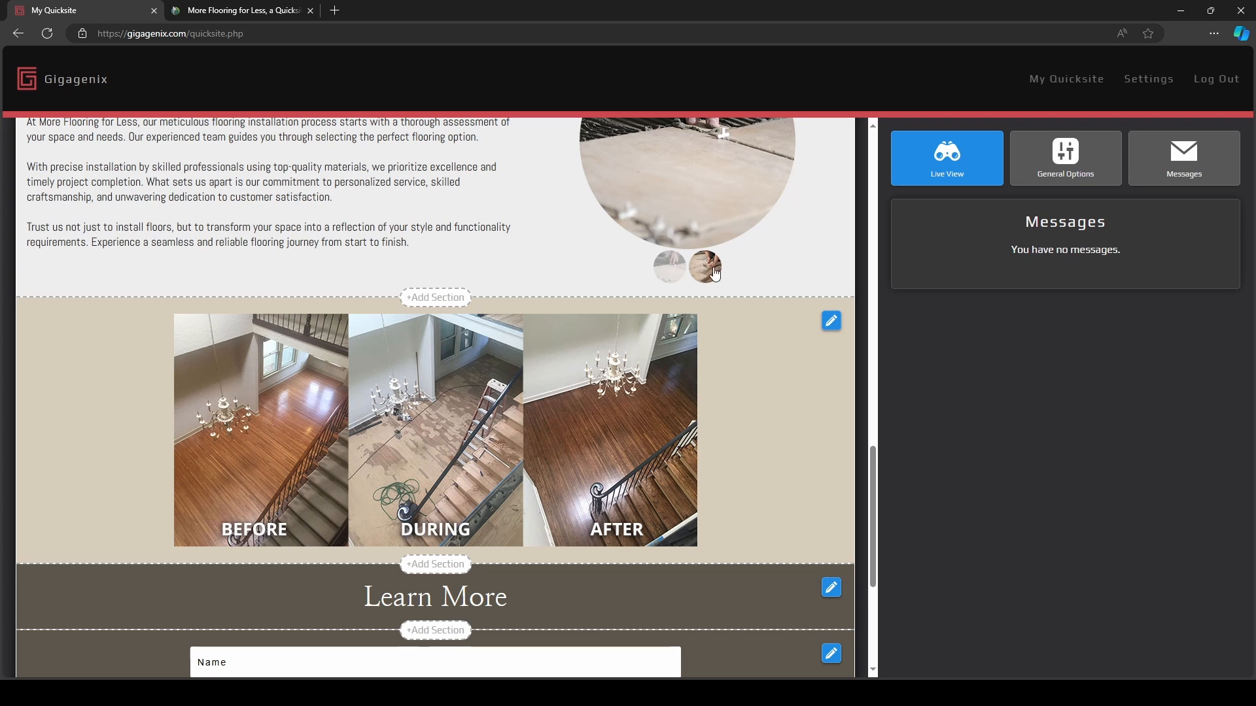
pyautogui.click(677, 278)
# Remove the before/during/after staircase image from the section below "Our Installation".
pyautogui.click(830, 320)
pyautogui.click(970, 298)
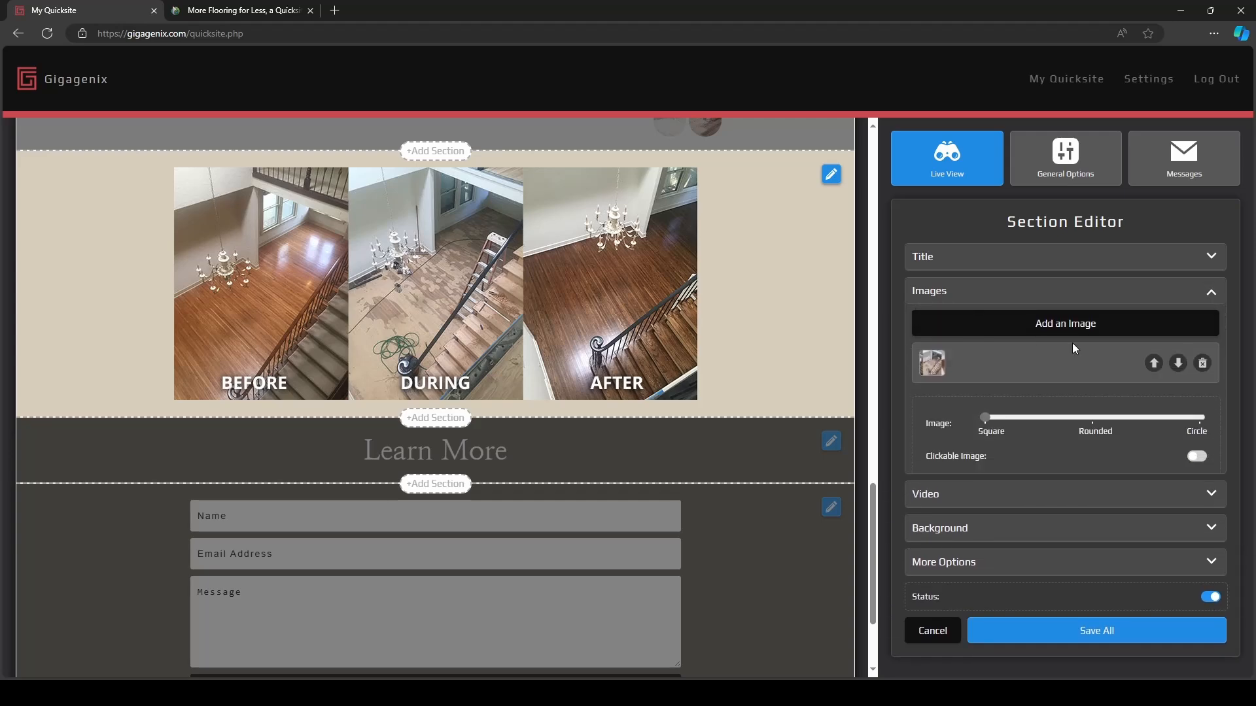
pyautogui.click(1202, 364)
pyautogui.click(638, 325)
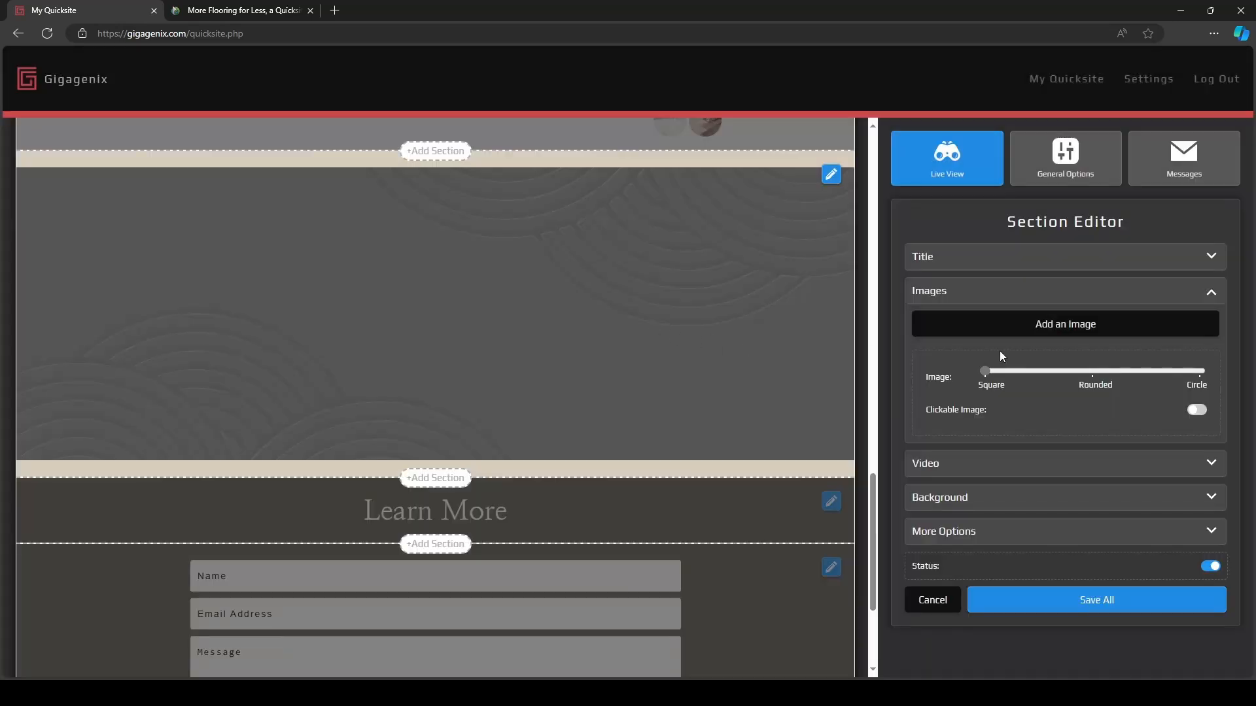
# Change the type of the emptied section above "Learn More" to Background Image.
pyautogui.click(955, 545)
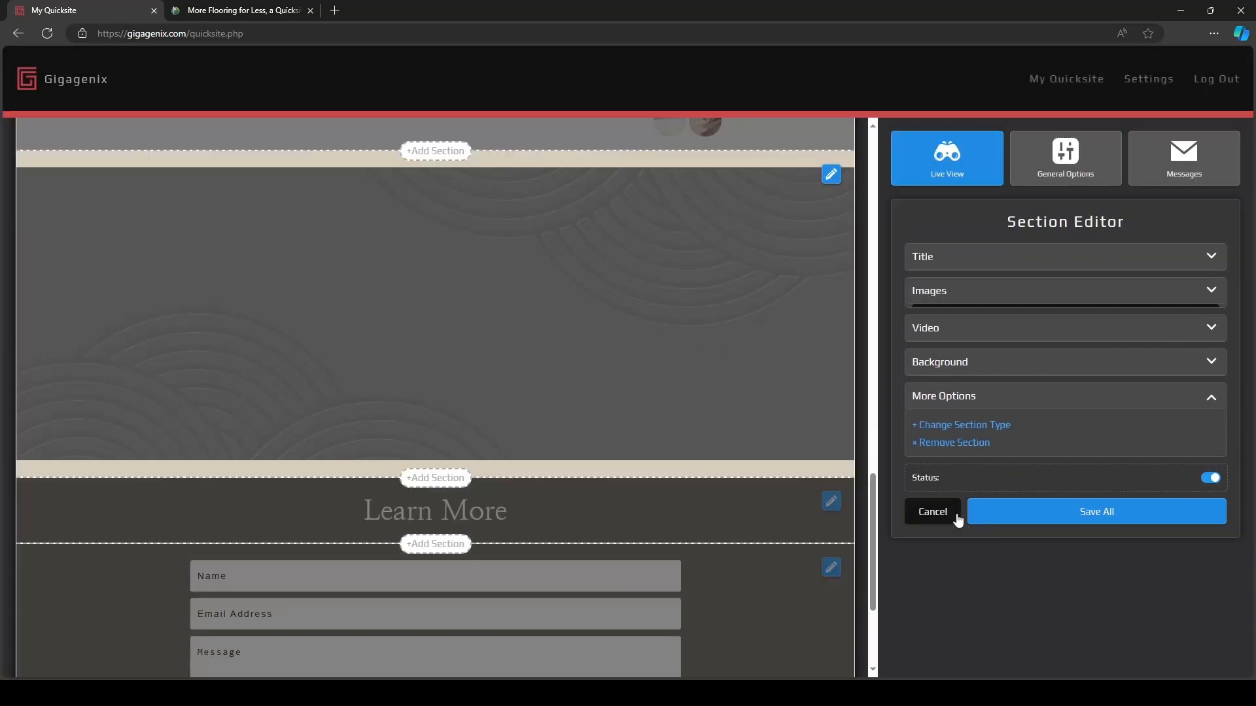
pyautogui.click(940, 422)
pyautogui.click(607, 336)
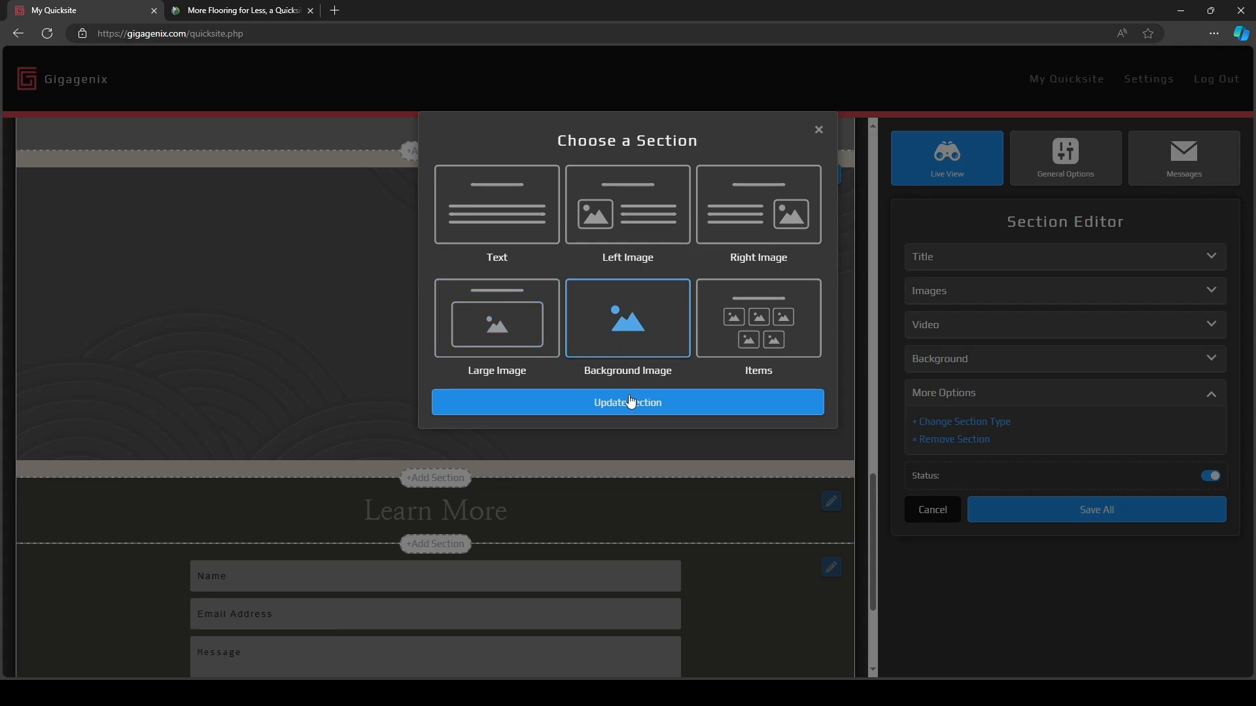
pyautogui.click(627, 404)
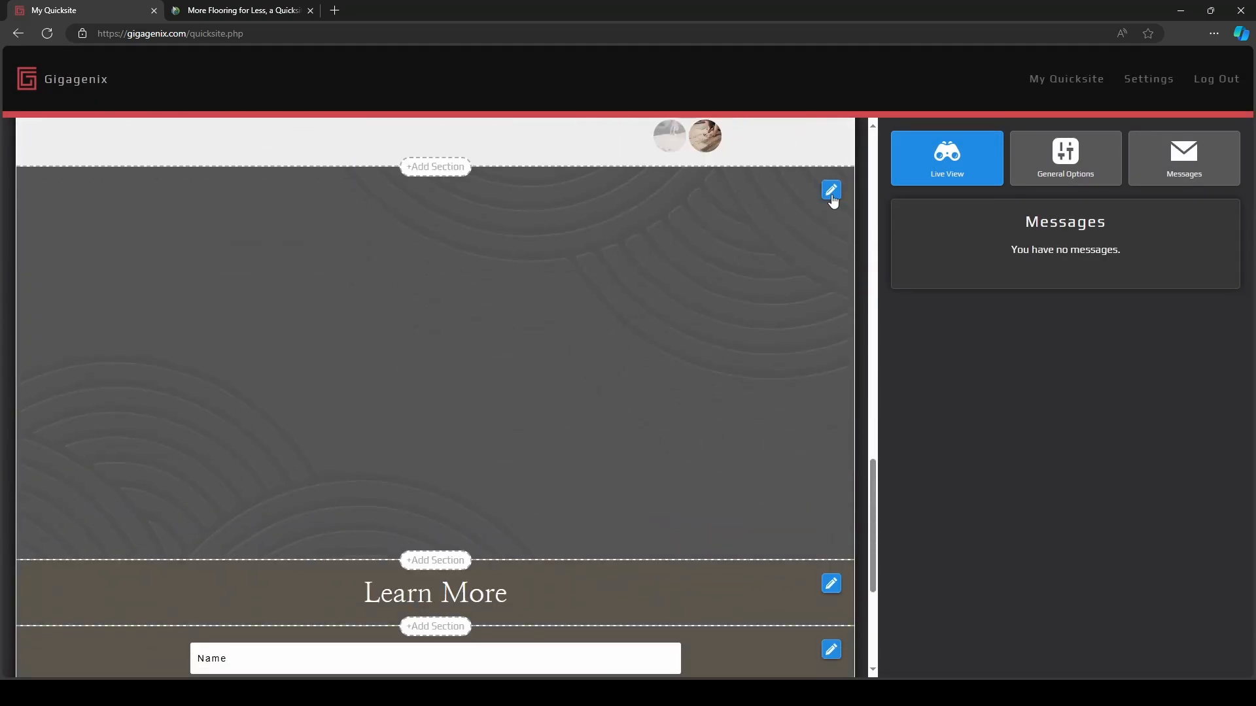
# Upload the white kitchen photo with wood flooring as the section's background image and save the section.
pyautogui.click(832, 199)
pyautogui.click(978, 330)
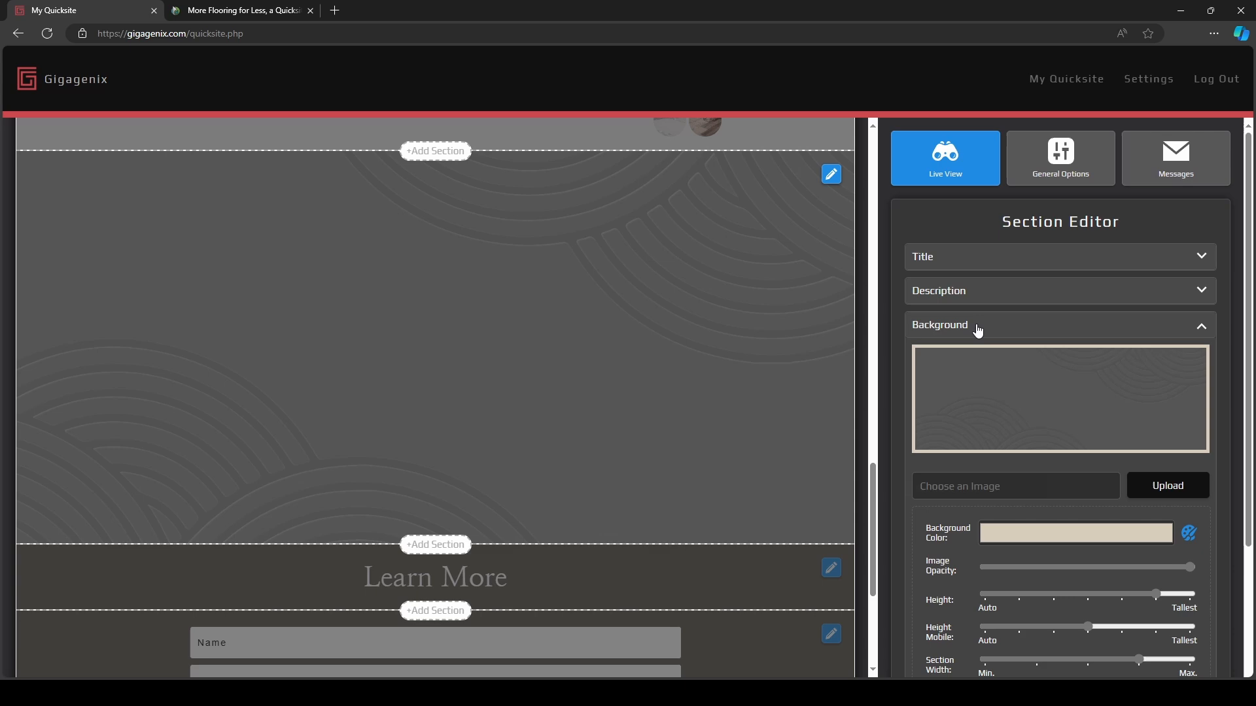
pyautogui.click(1019, 486)
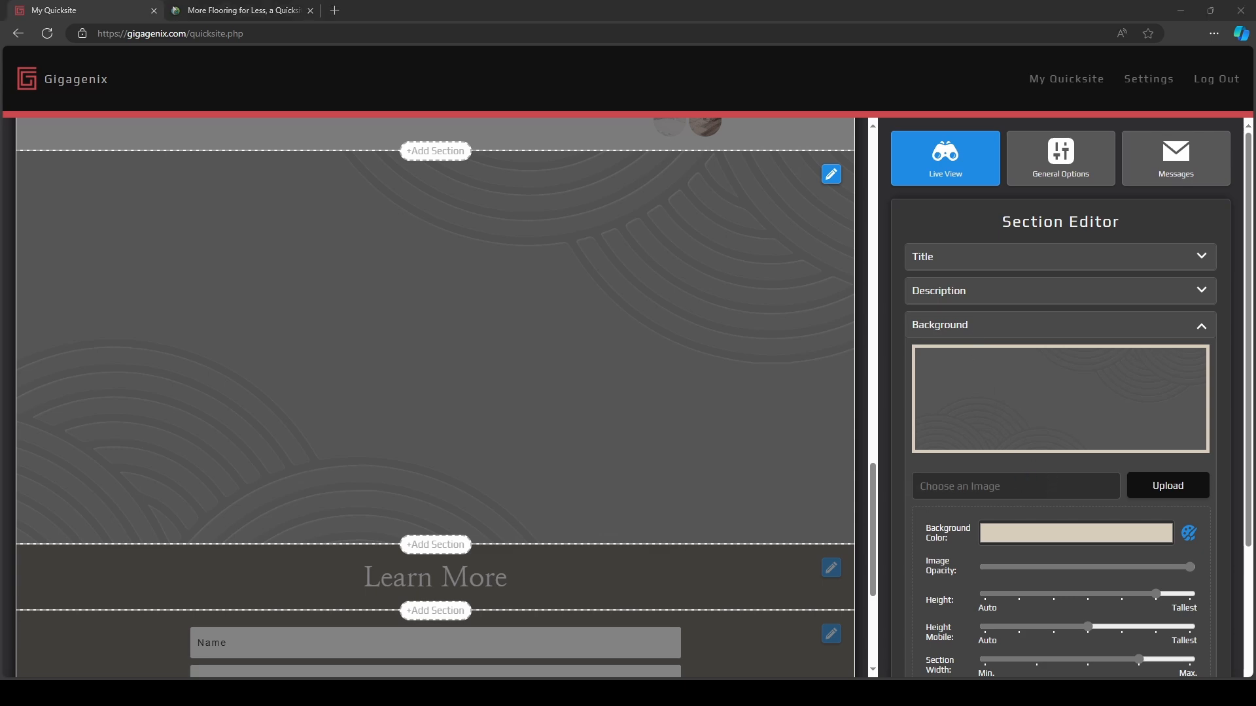
pyautogui.click(1074, 526)
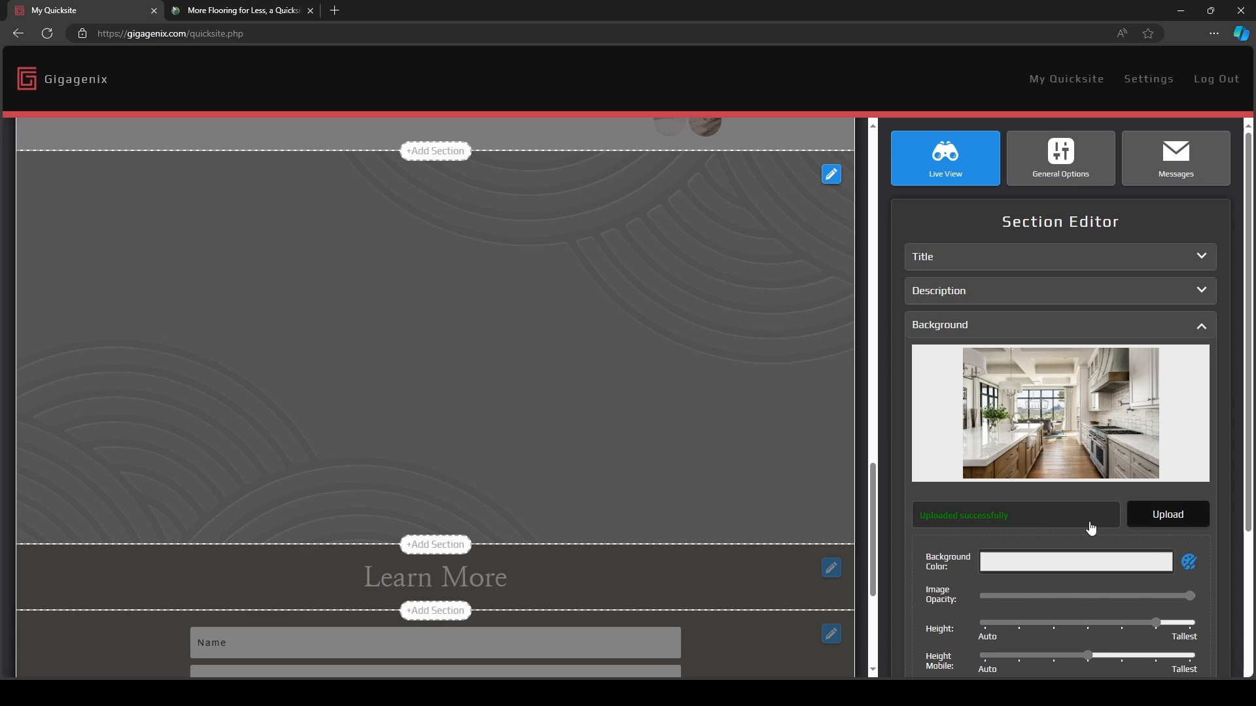
pyautogui.scroll(-3, 1091, 528)
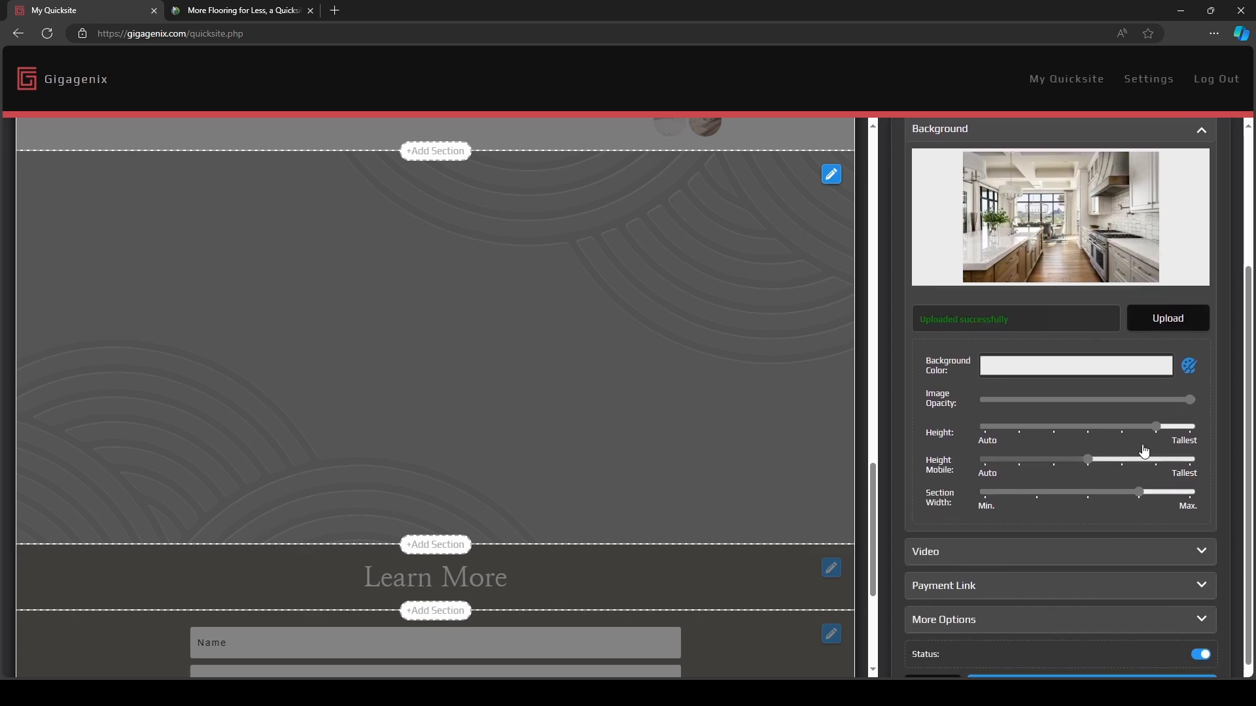
pyautogui.scroll(-2, 1109, 510)
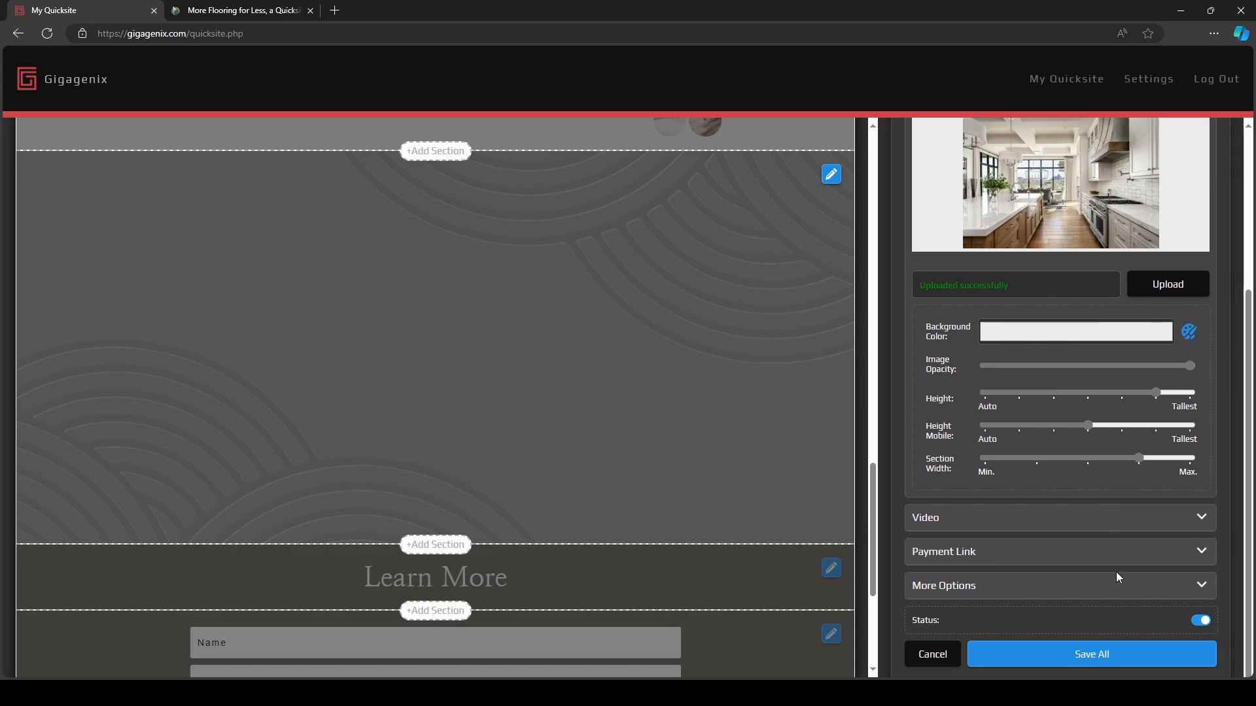
pyautogui.click(1087, 660)
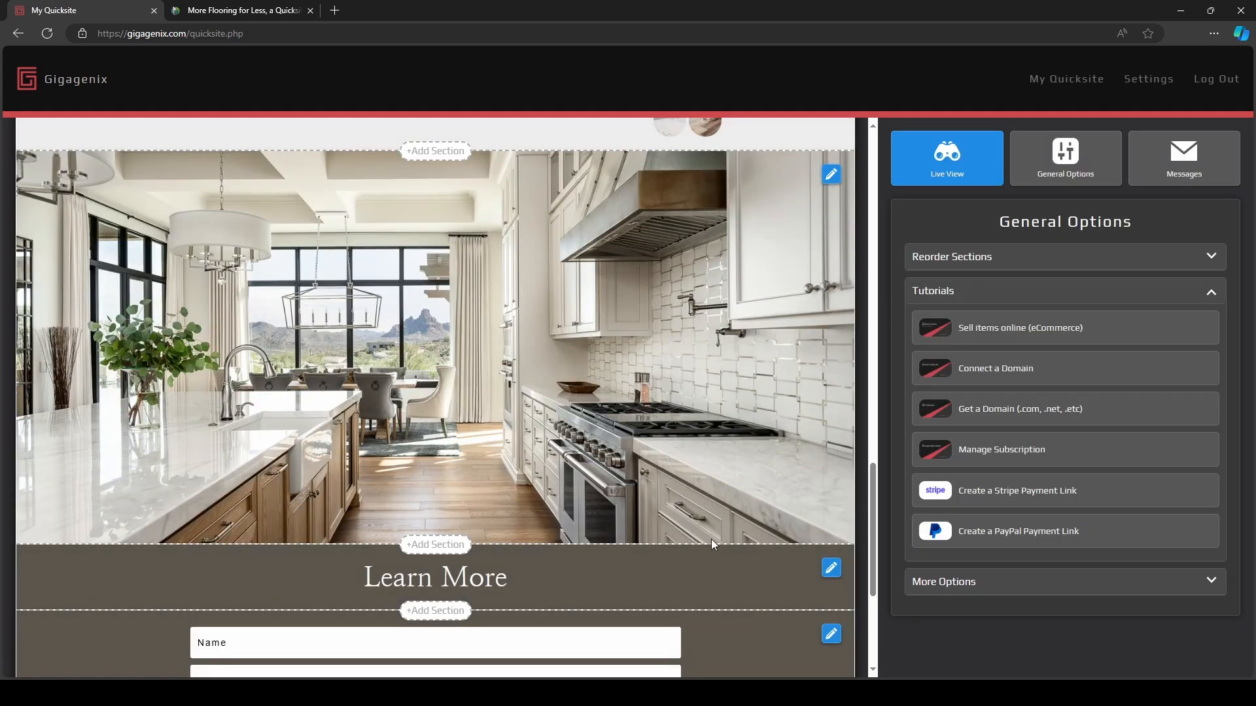
# Add an Items section between the kitchen background image and "Learn More", and create a first item in it.
pyautogui.scroll(4, 711, 539)
pyautogui.scroll(-2, 712, 539)
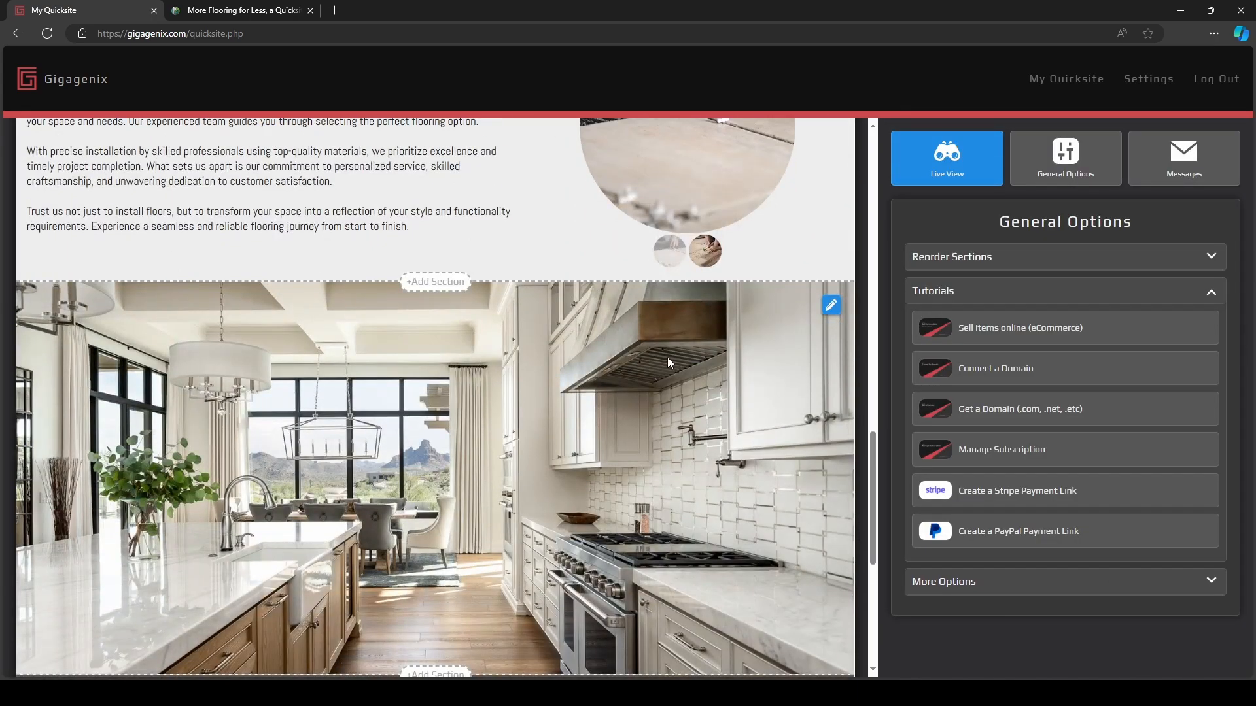
pyautogui.scroll(-3, 642, 403)
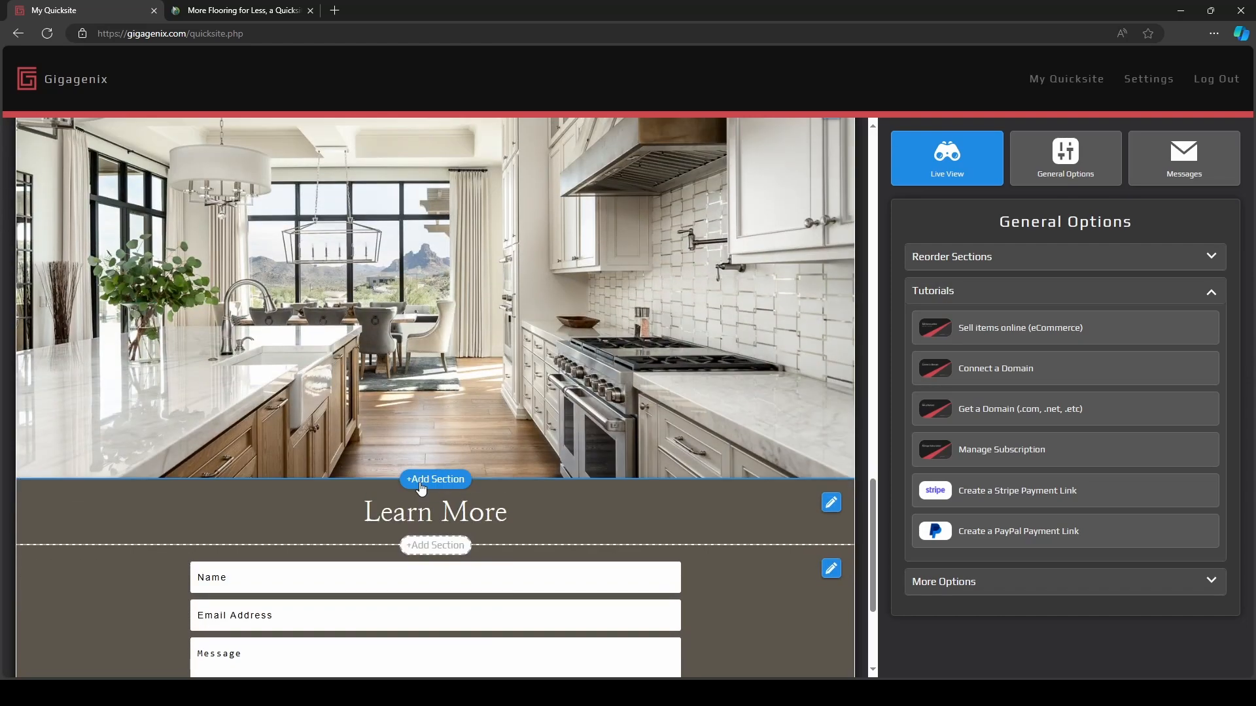
pyautogui.click(448, 481)
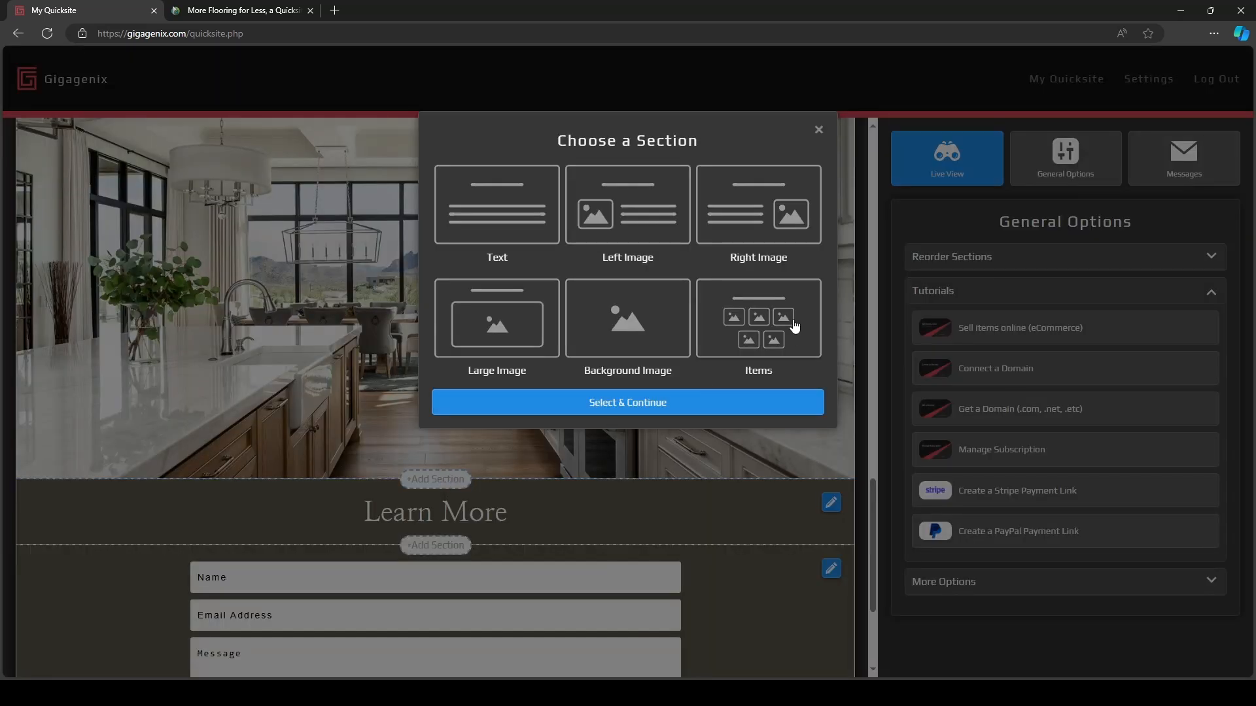
pyautogui.click(633, 404)
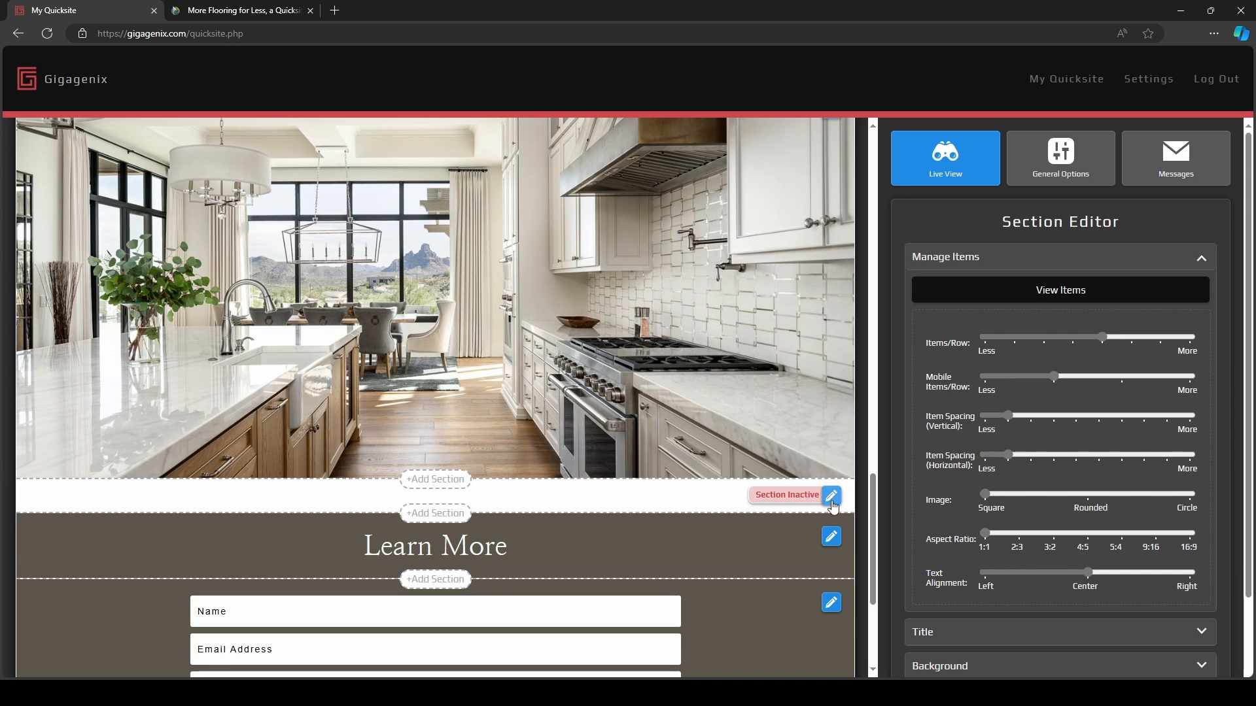
pyautogui.click(1036, 290)
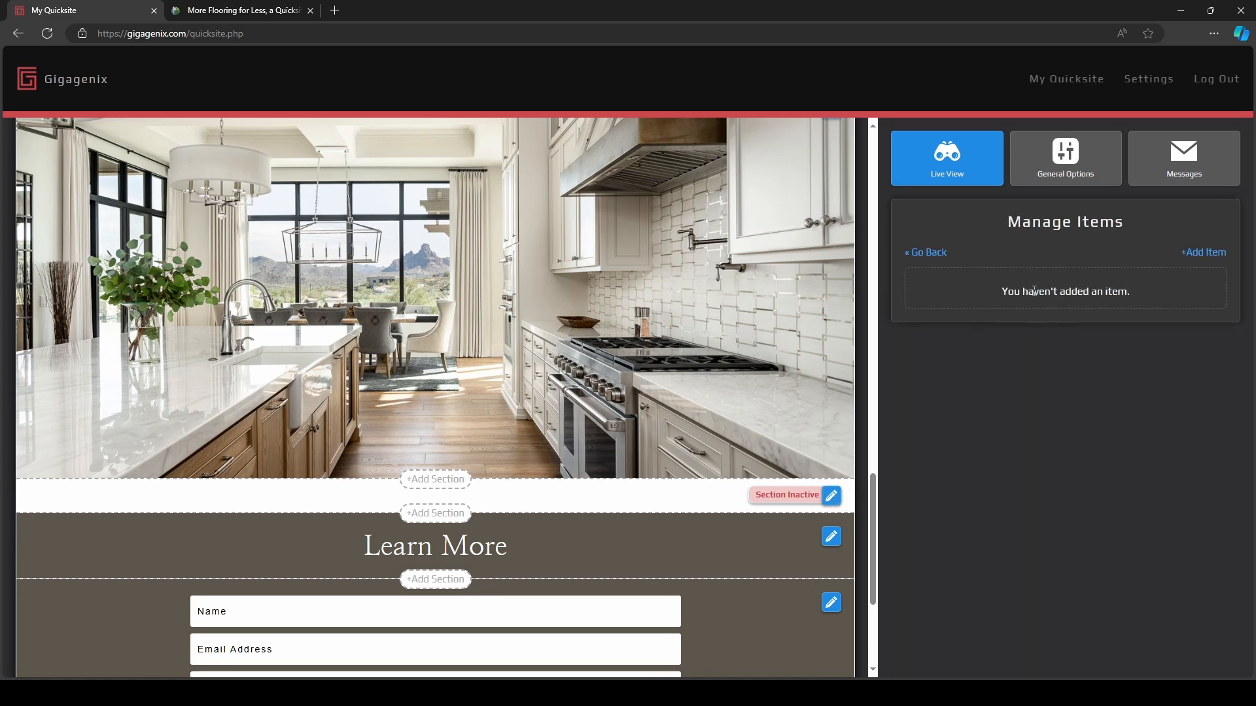
pyautogui.click(1206, 256)
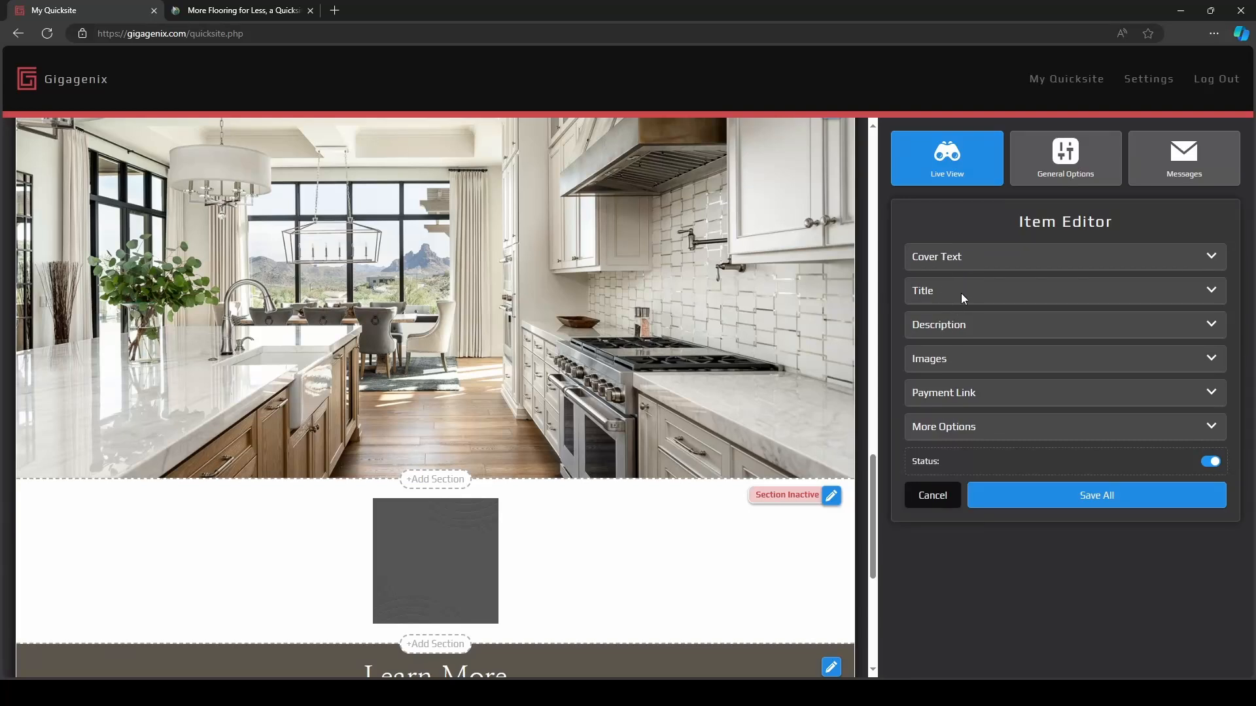
# Add two images to the new item: the living room with a gray tile floor and the stone tile close-up porcelain2.jpg.
pyautogui.click(963, 368)
pyautogui.click(991, 394)
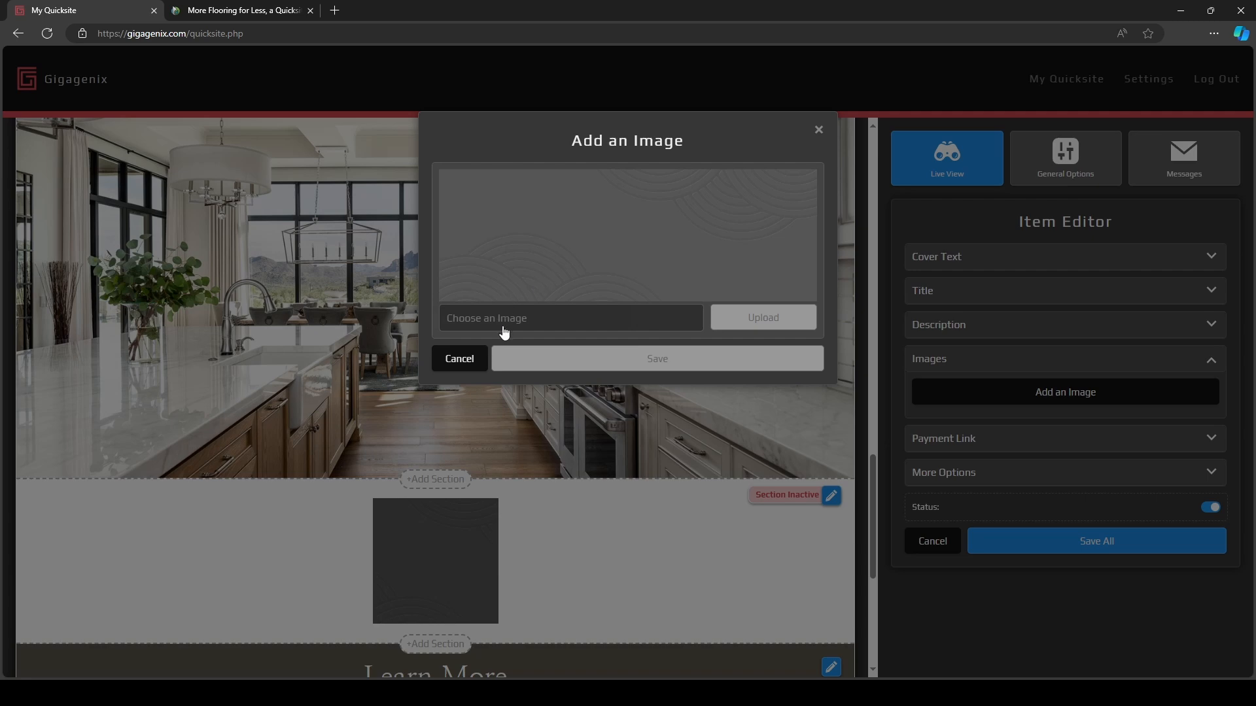
pyautogui.click(748, 513)
pyautogui.click(656, 561)
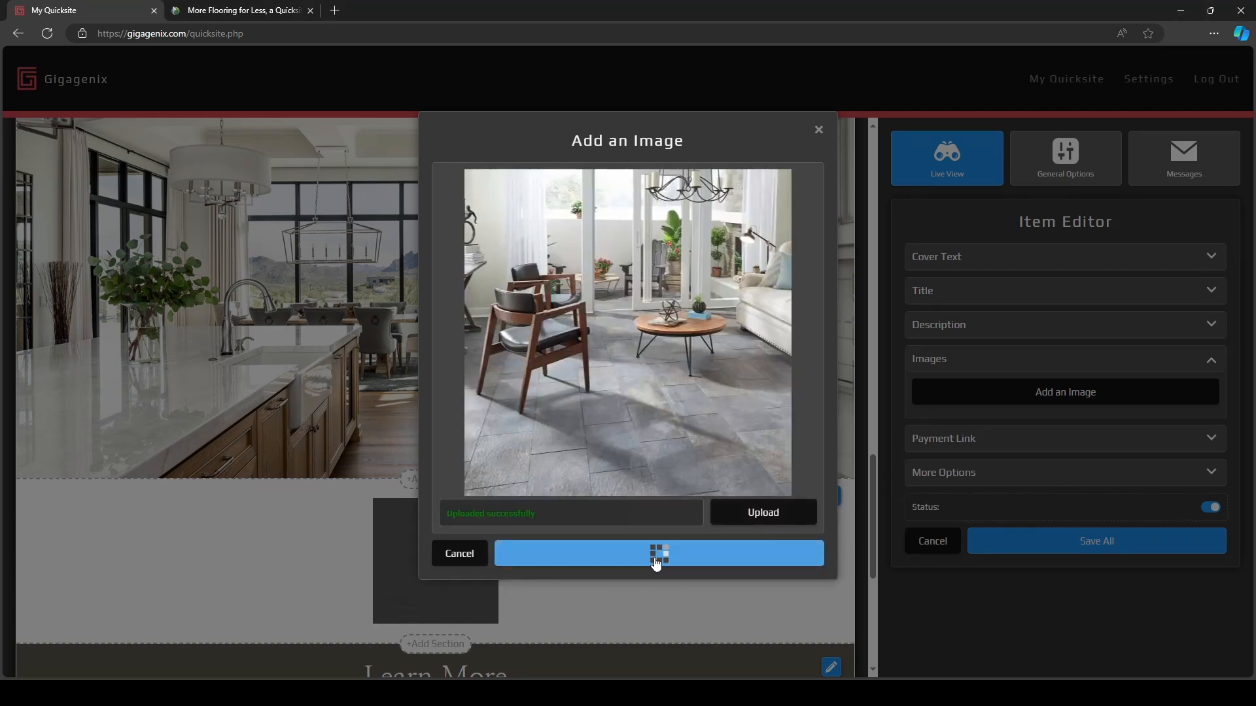
pyautogui.click(1007, 392)
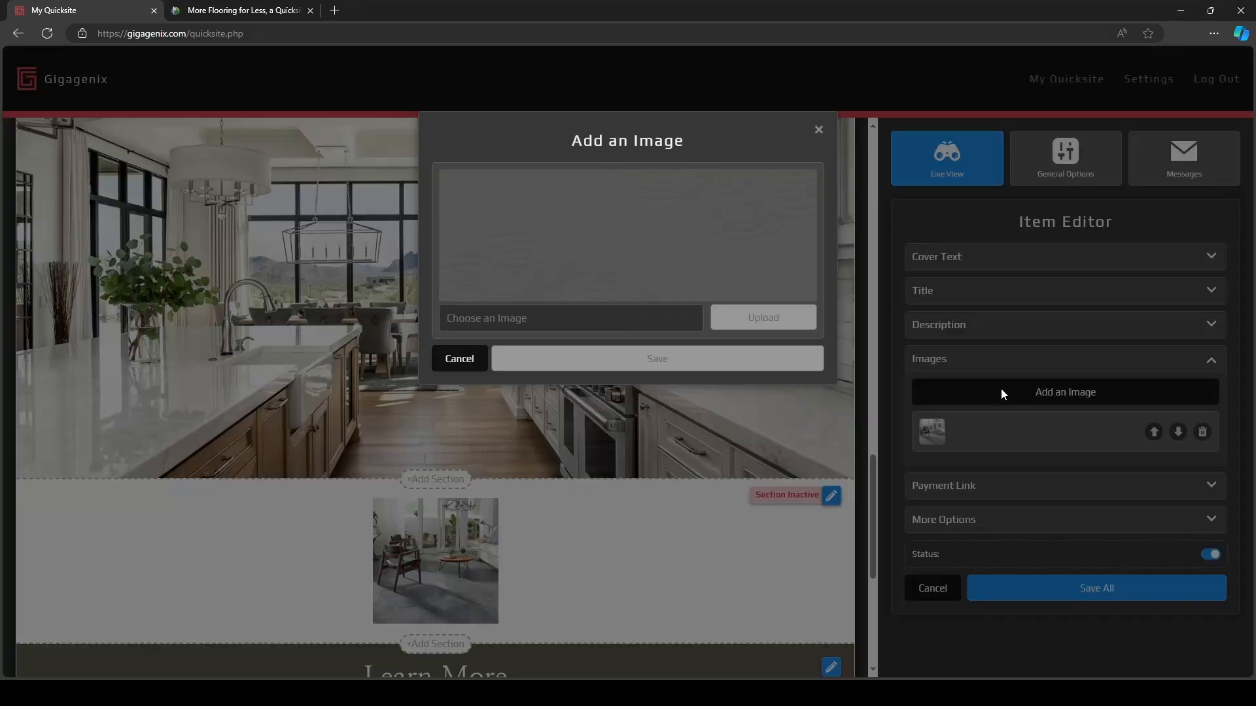
pyautogui.click(600, 325)
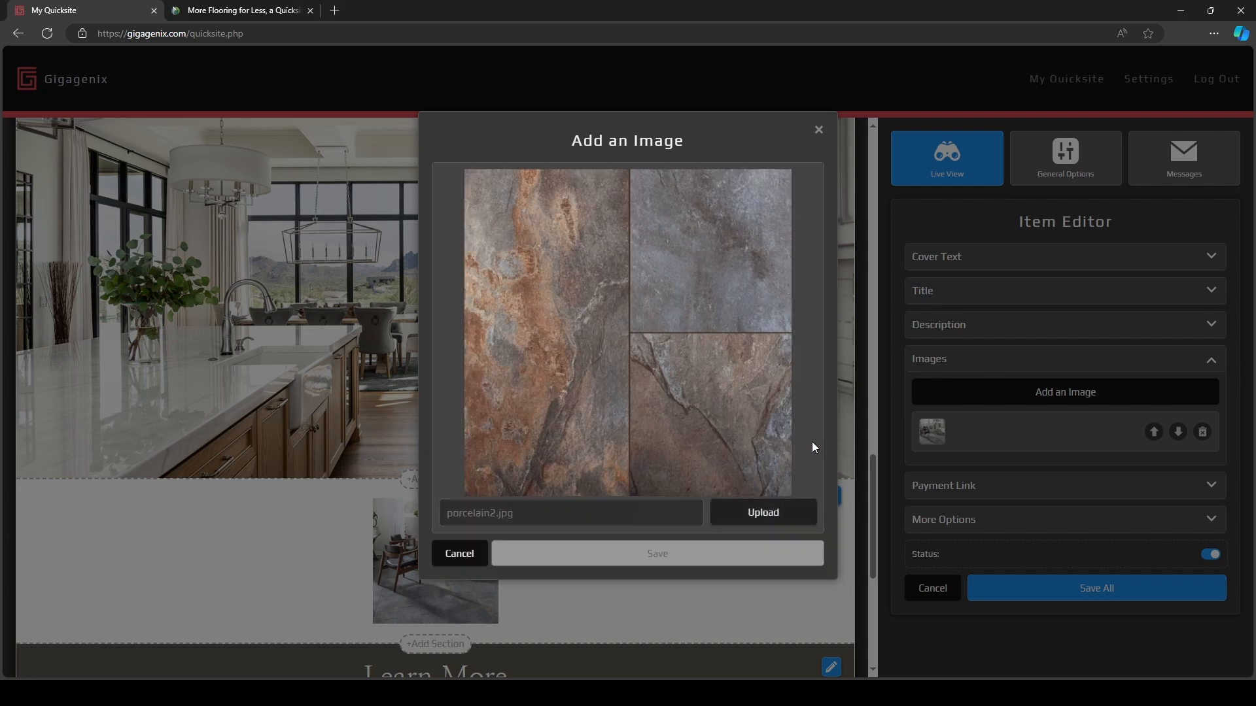
pyautogui.click(760, 514)
pyautogui.click(730, 562)
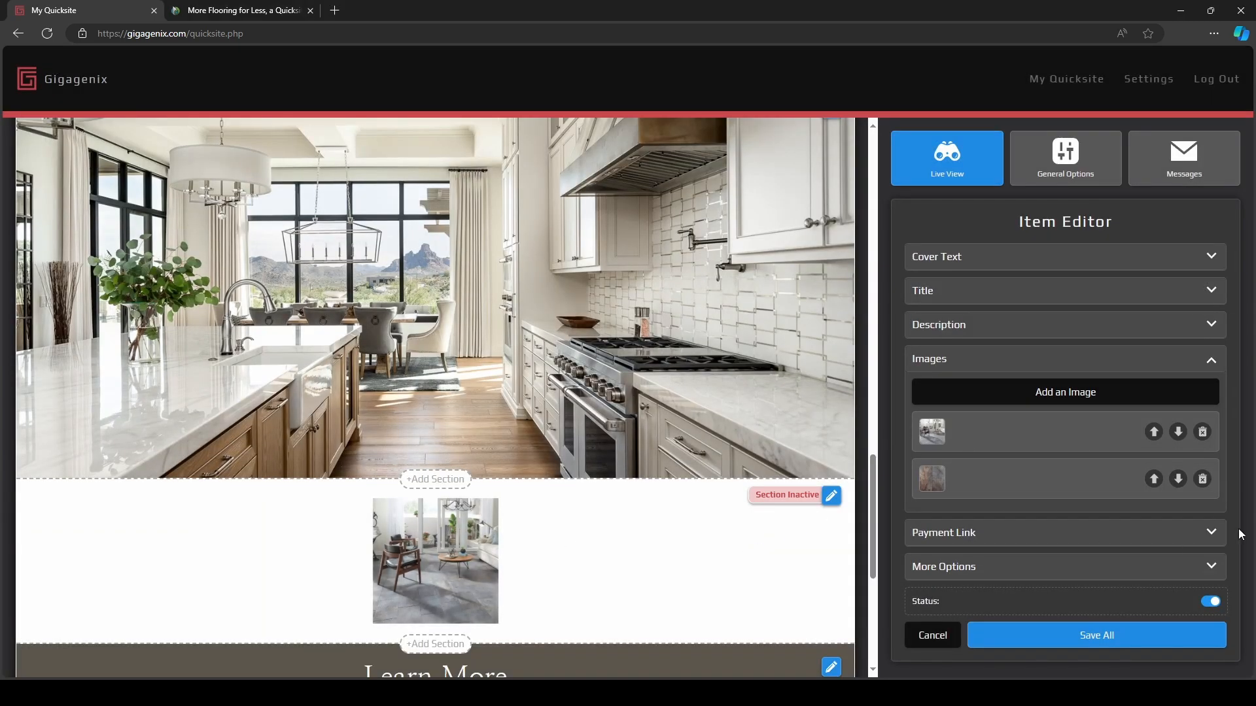
# Preview the item's enlarged images, switching between the living room photo and the tile close-up, and close the preview.
pyautogui.click(422, 560)
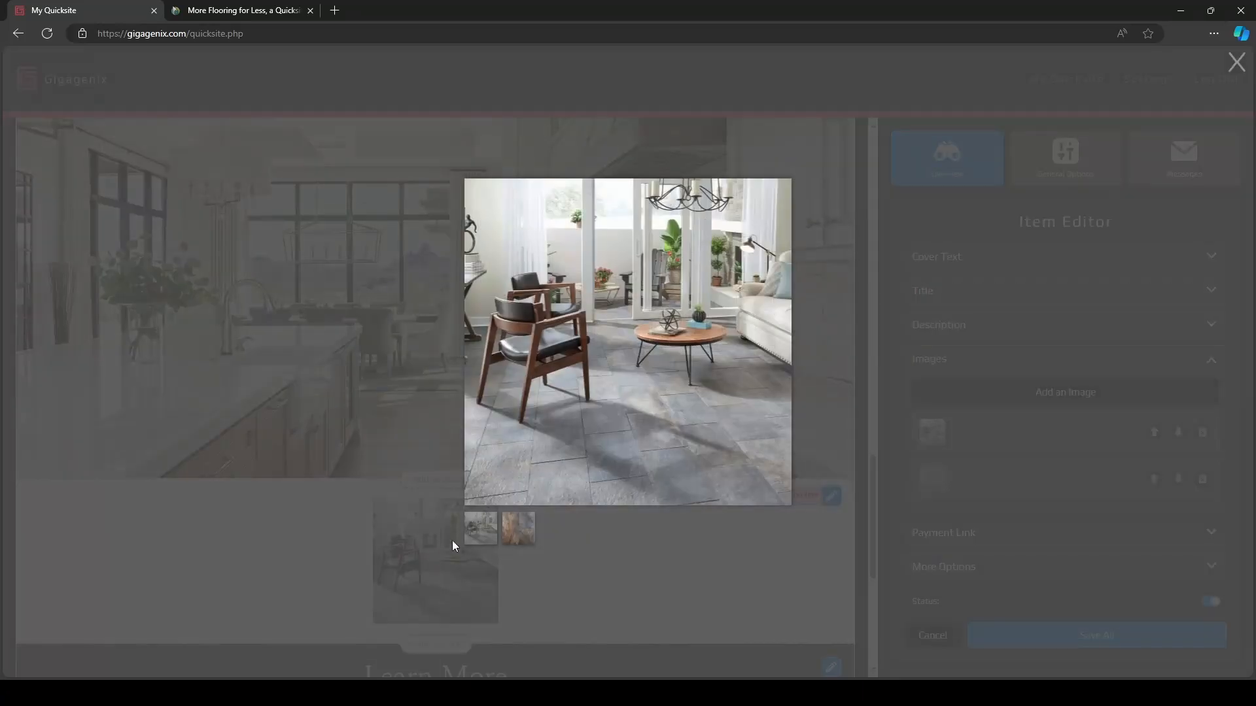
pyautogui.click(527, 545)
pyautogui.click(480, 534)
pyautogui.click(520, 531)
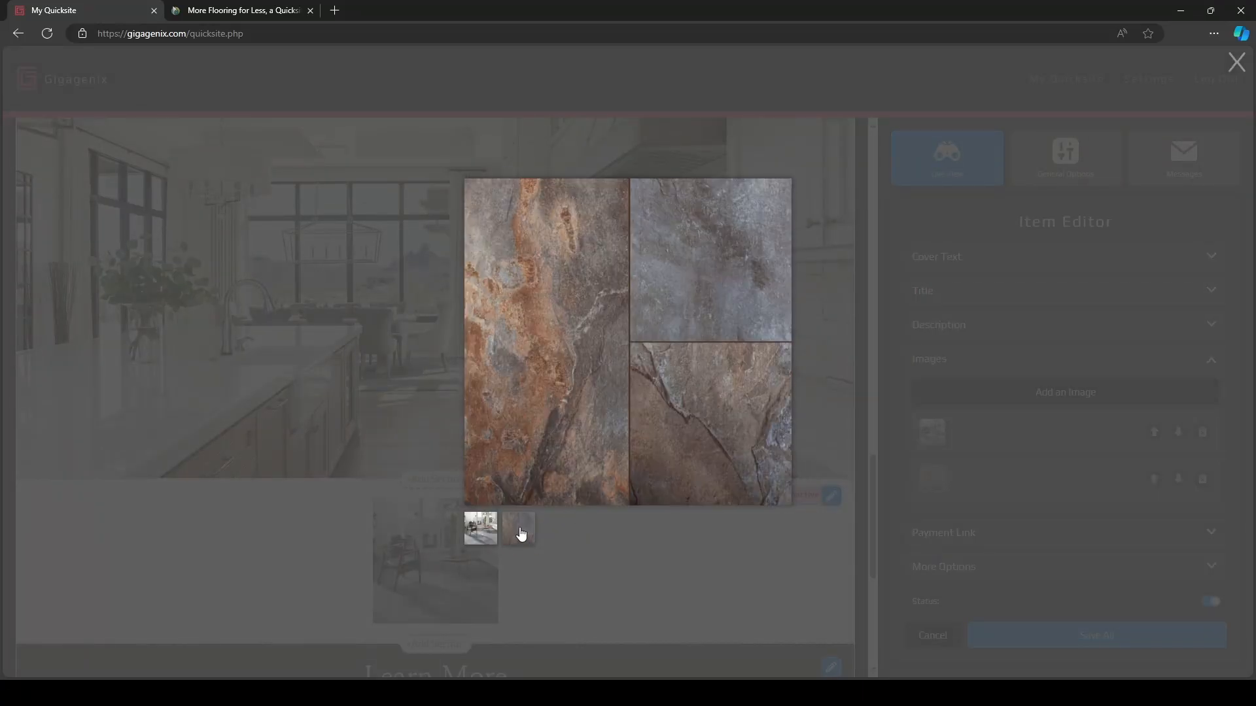
pyautogui.click(474, 532)
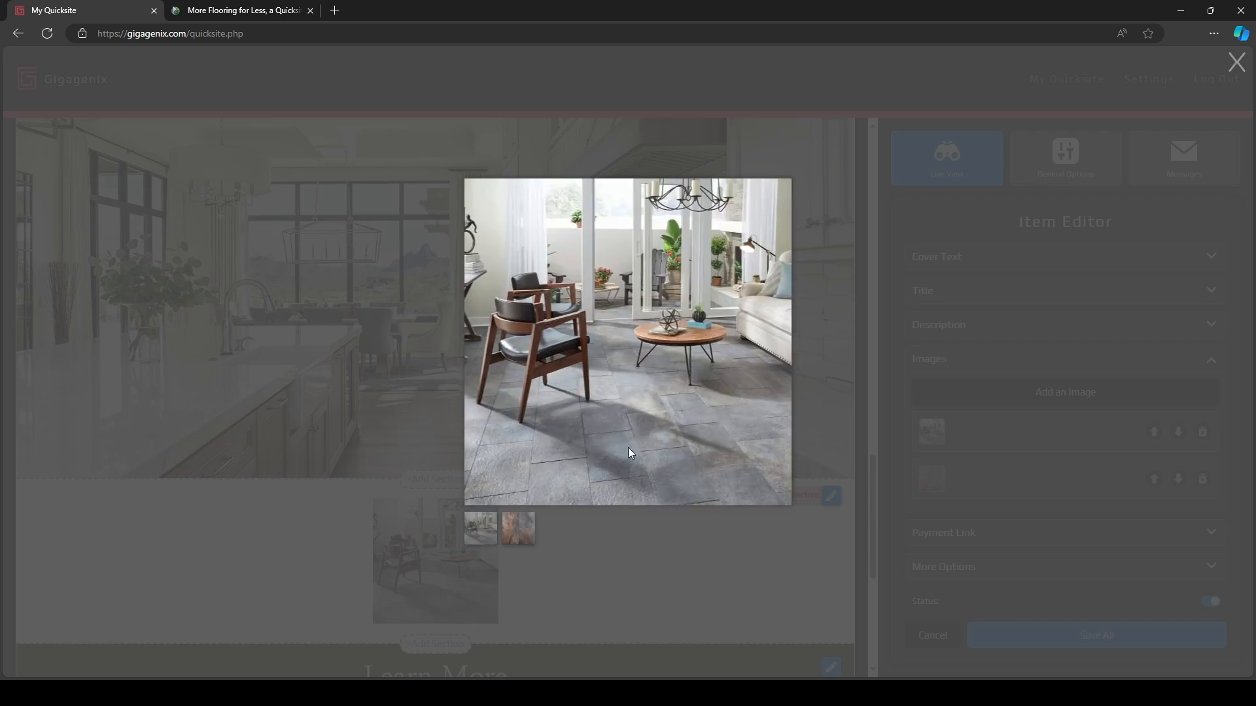
pyautogui.click(1236, 62)
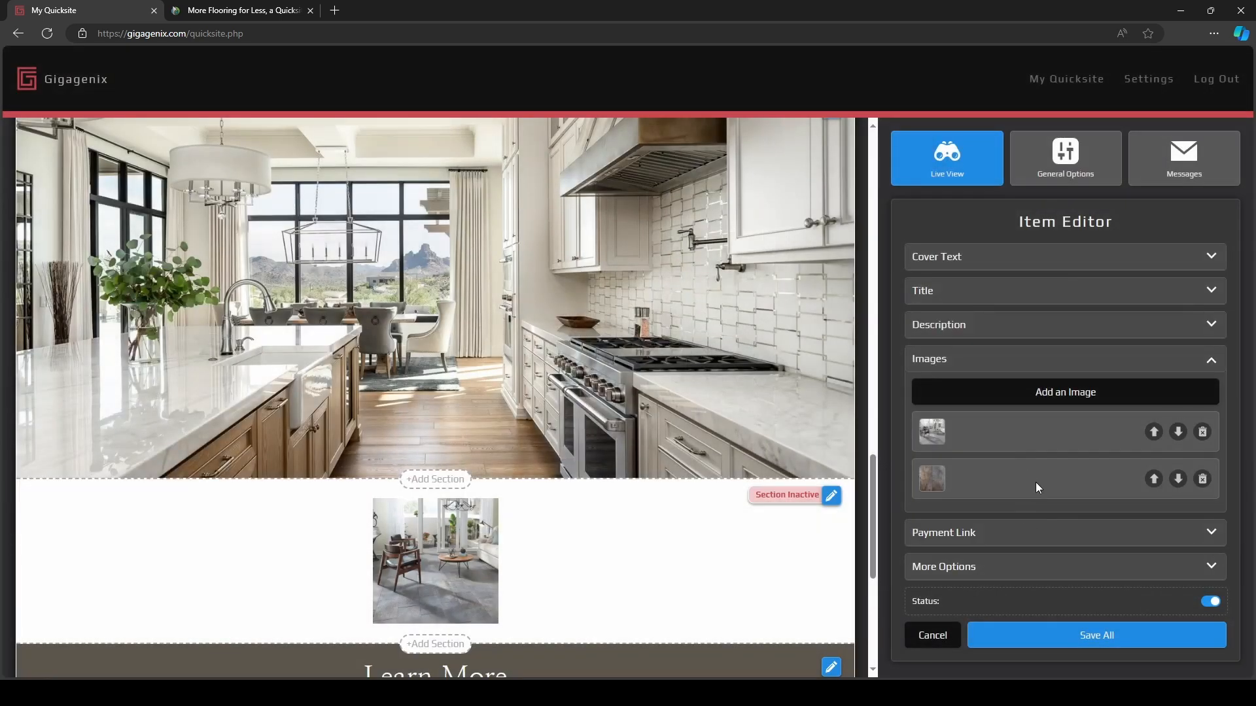
# Save the first item and create a second item with the carpeted fireplace room photo carpet1.jpg as its image.
pyautogui.click(998, 634)
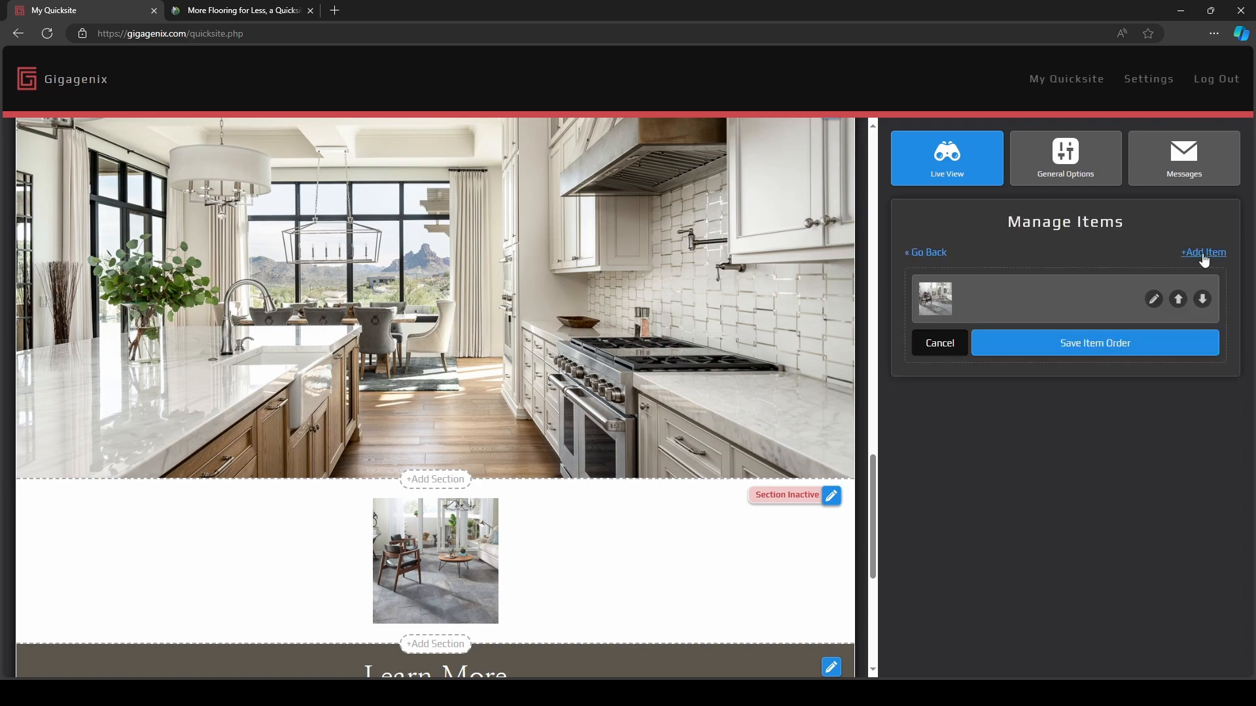
pyautogui.click(1204, 255)
pyautogui.click(939, 360)
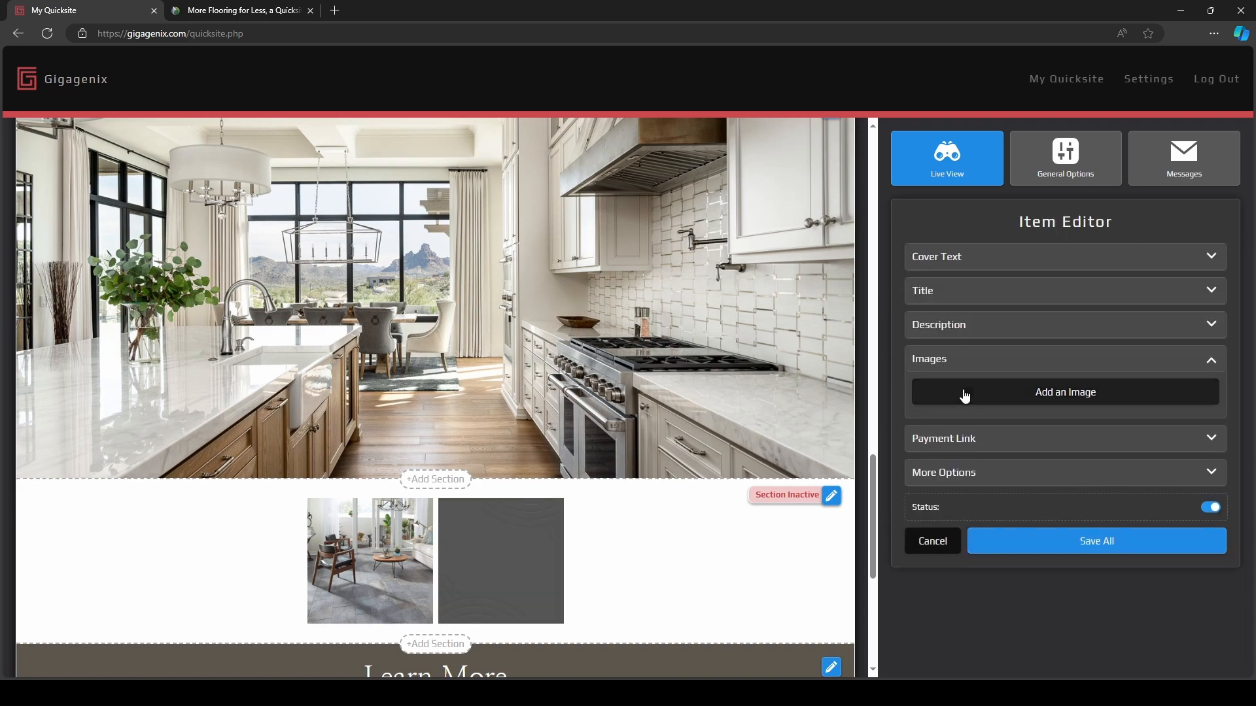
pyautogui.click(962, 395)
pyautogui.click(541, 321)
pyautogui.click(752, 512)
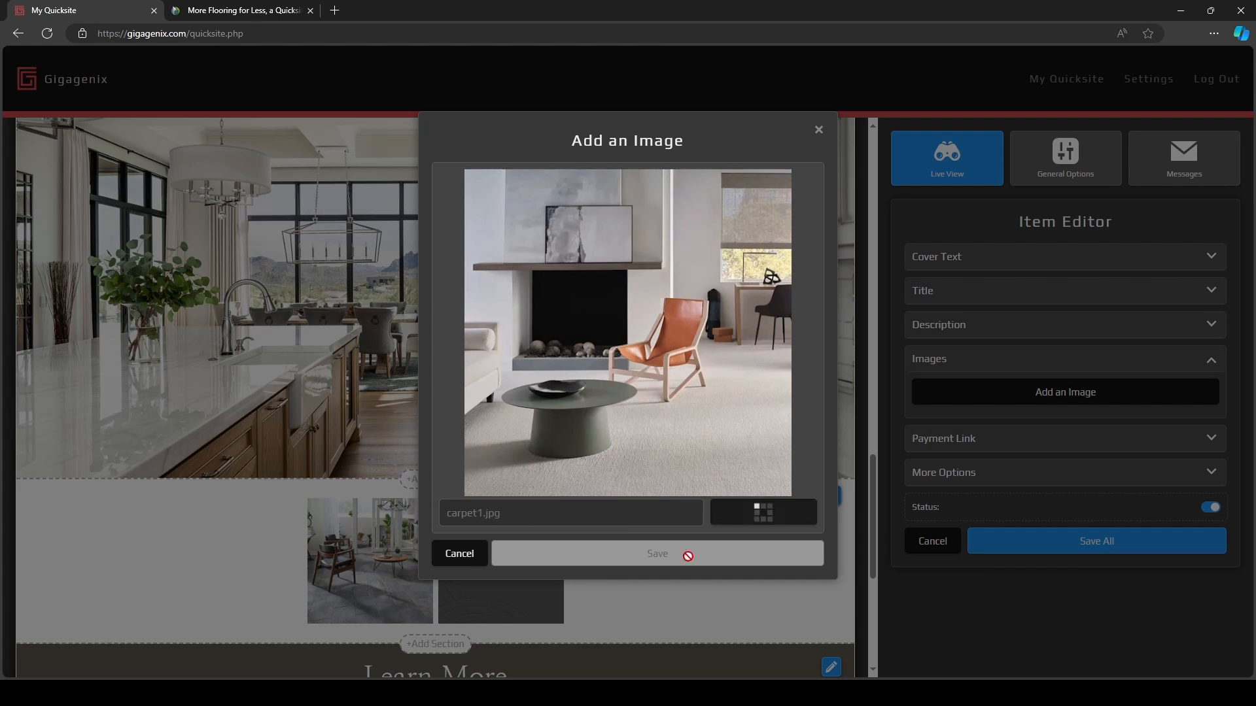
pyautogui.click(661, 554)
# Add the beige carpet close-up carpet2.jpg as the second item's second image and save the item.
pyautogui.click(968, 394)
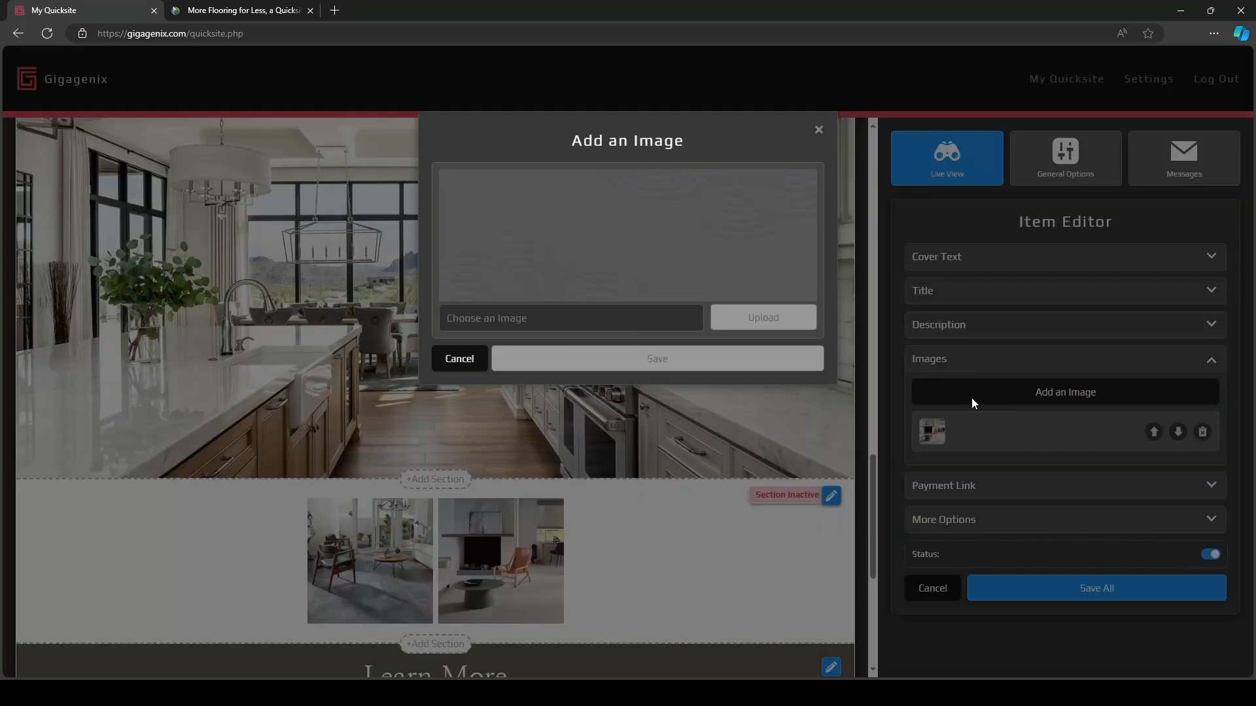
pyautogui.click(551, 317)
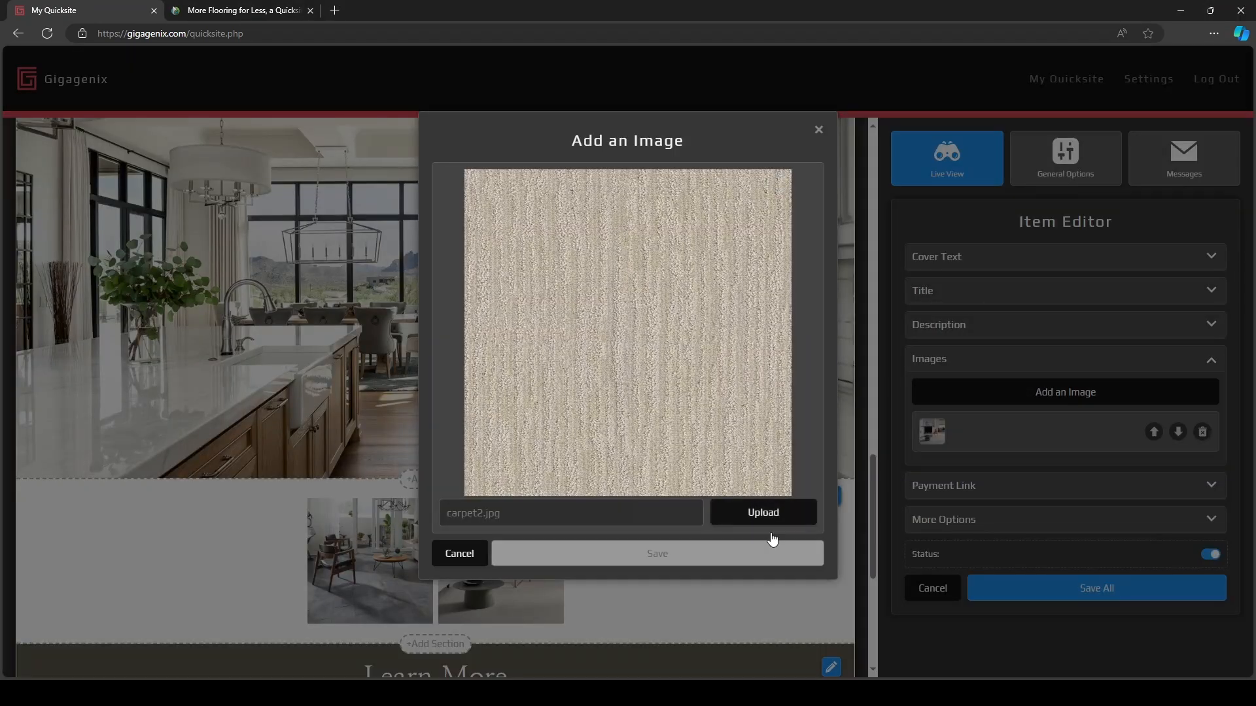
pyautogui.click(775, 519)
pyautogui.click(678, 561)
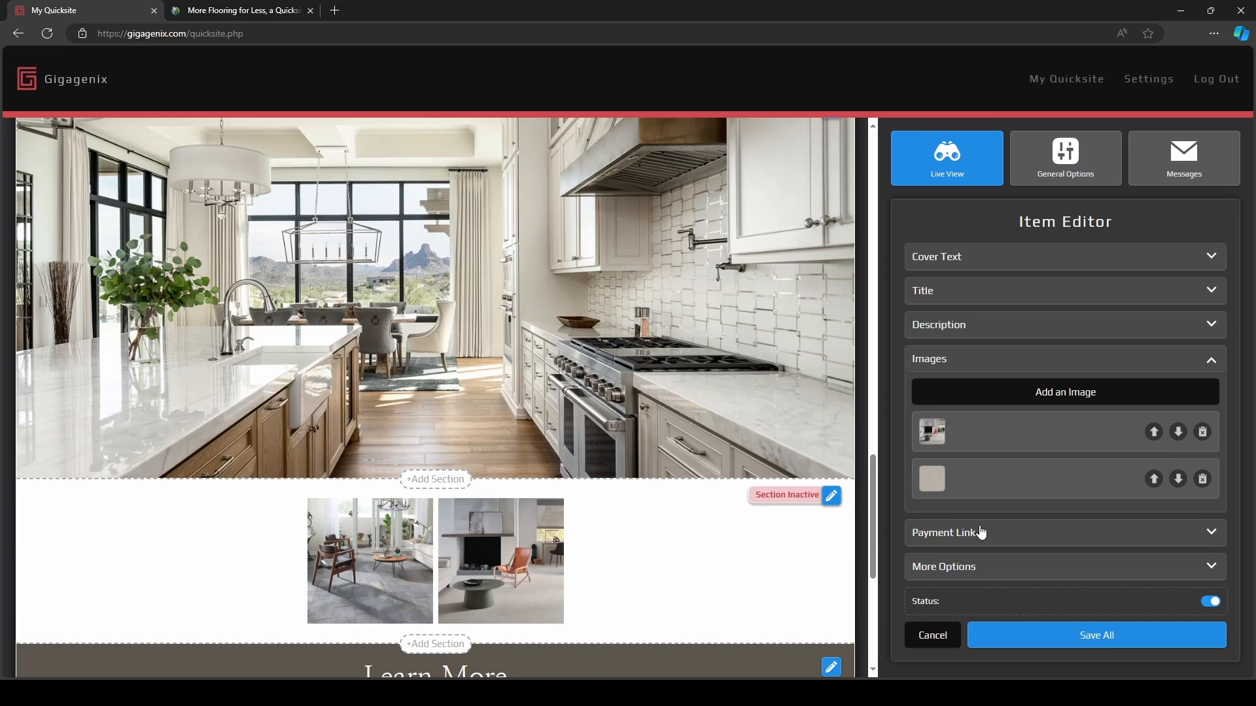
pyautogui.click(1050, 630)
# Create a third item and upload herringbone1.jpg, the white sideboard on a dark herringbone floor, as its image.
pyautogui.click(1202, 254)
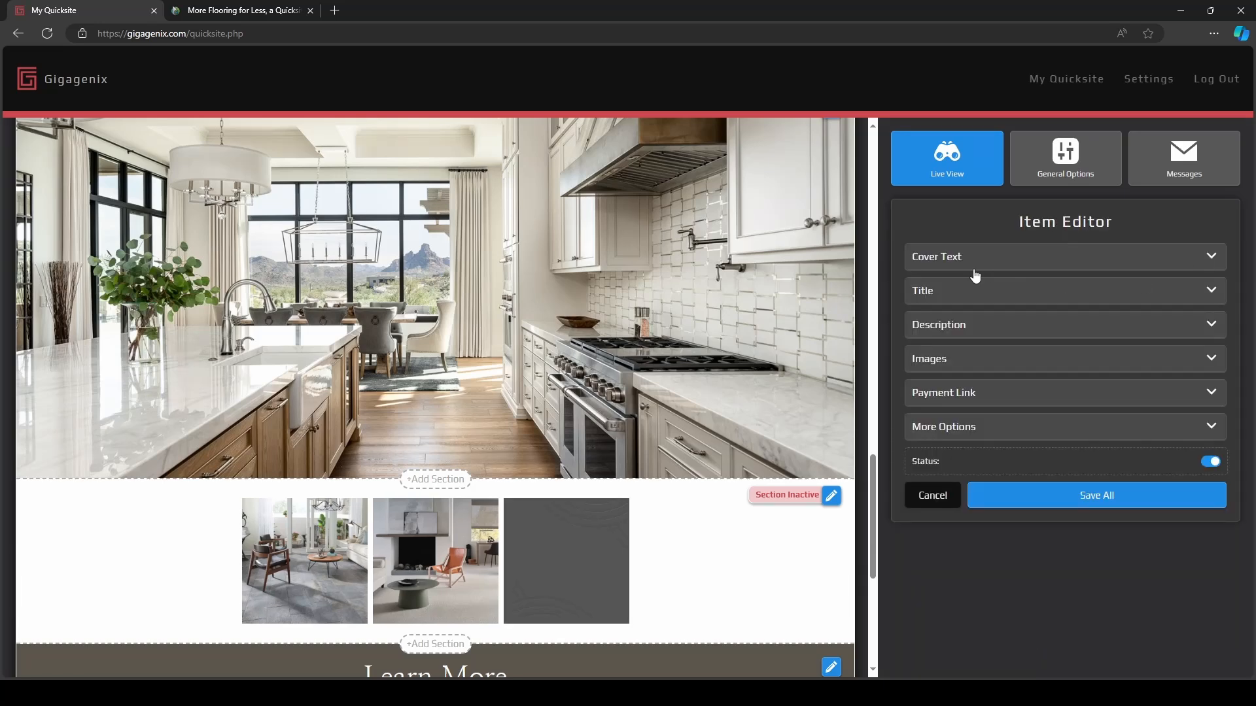
pyautogui.click(928, 363)
pyautogui.click(925, 391)
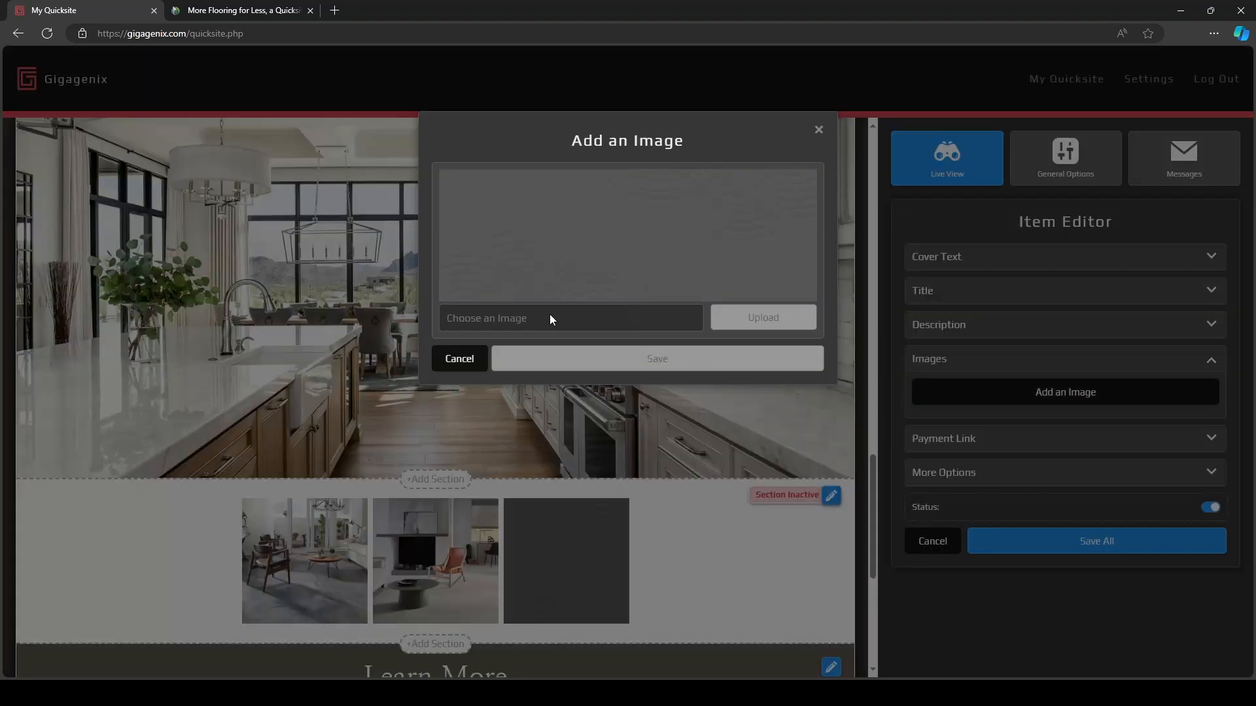
pyautogui.click(484, 326)
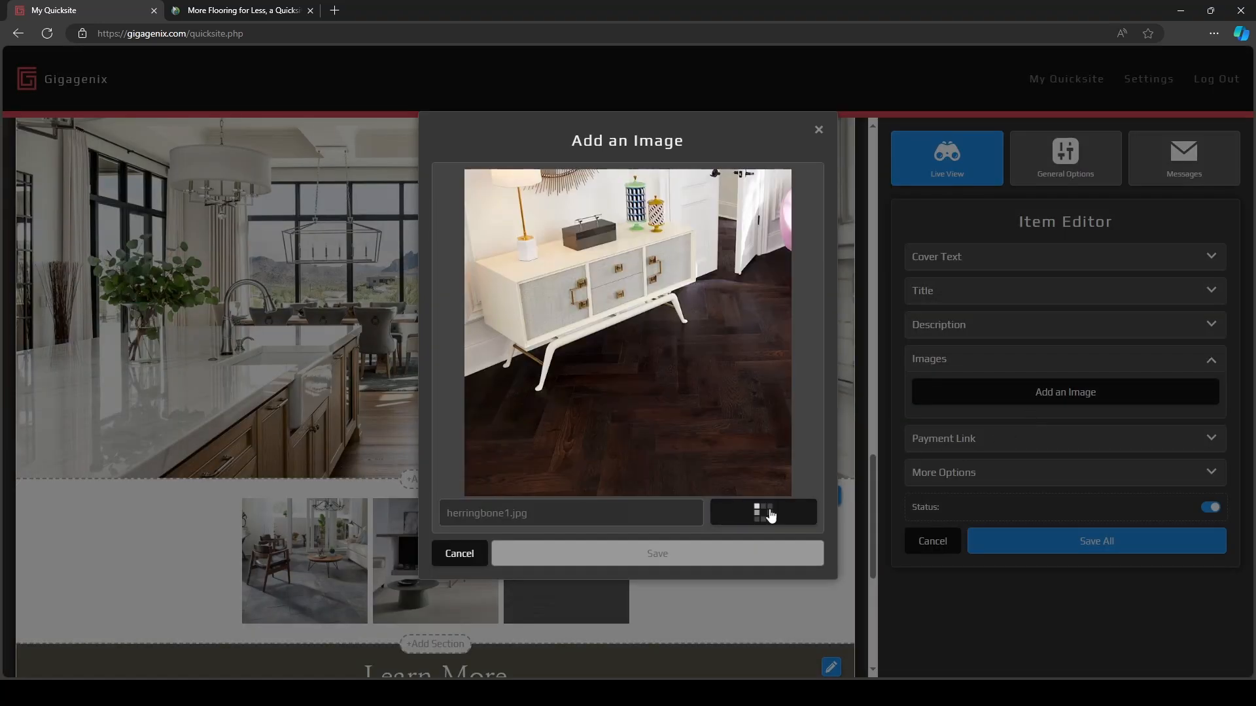
pyautogui.click(763, 511)
pyautogui.click(712, 561)
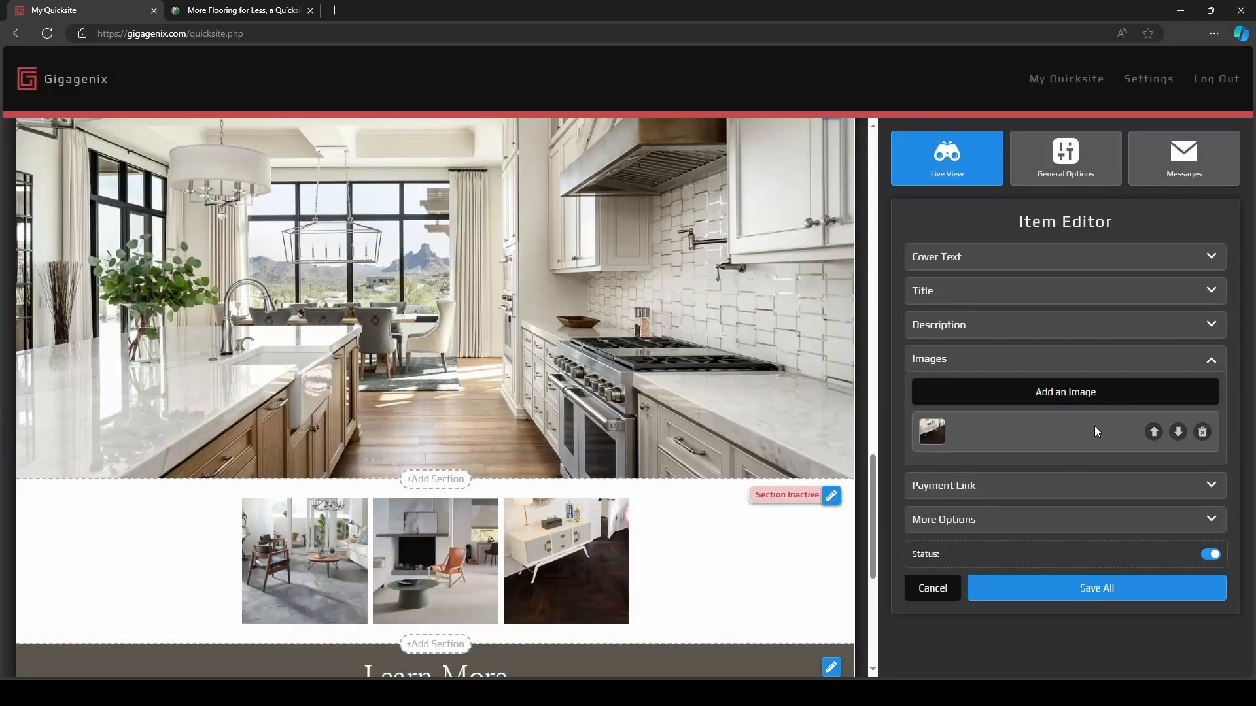
# Add the dark herringbone floor close-up herringbone2.jpg as the third item's second image and save the item.
pyautogui.click(1021, 401)
pyautogui.click(517, 317)
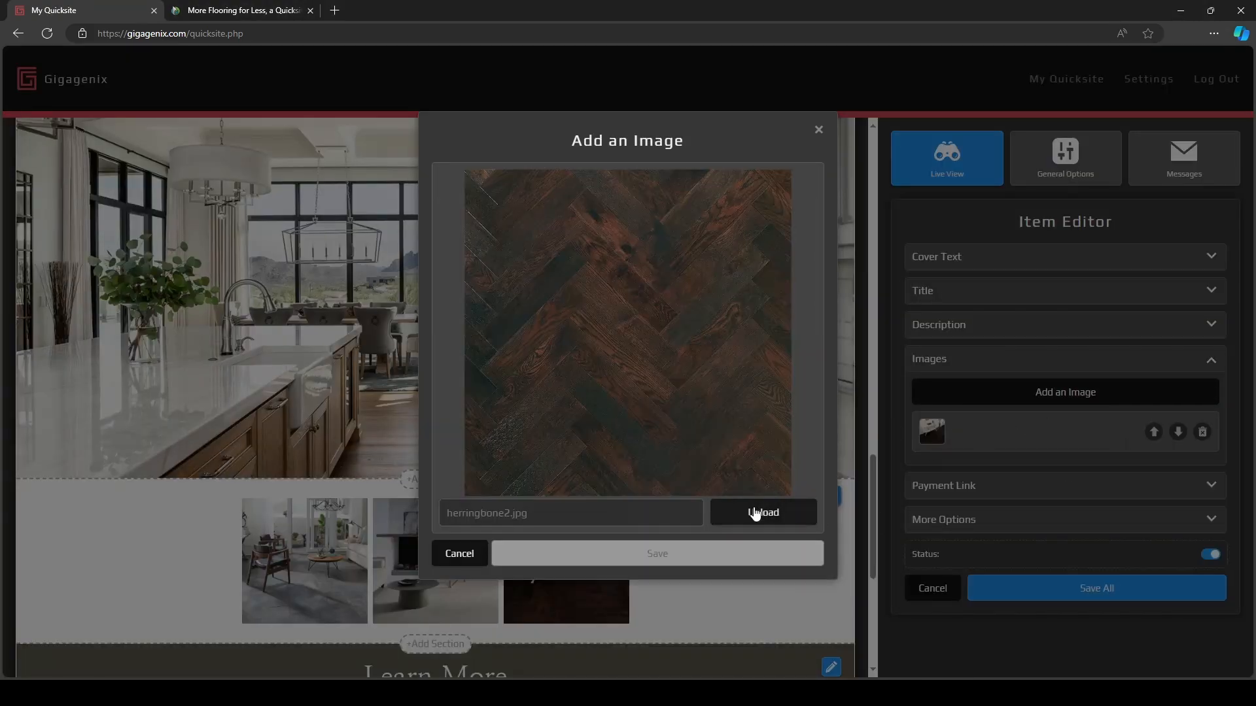
pyautogui.click(735, 512)
pyautogui.click(707, 560)
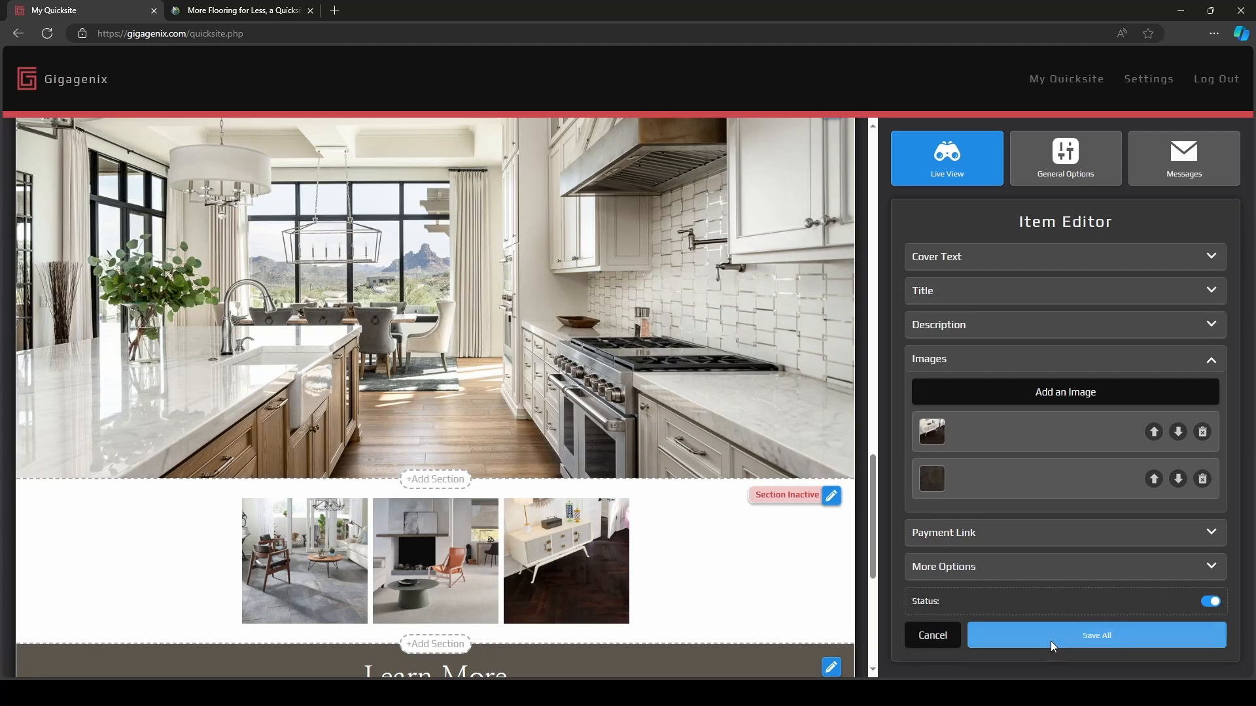
pyautogui.click(1051, 641)
# Create a fourth item and upload birchfloor.jpg, the pink sofa room with pale plank flooring, as its image.
pyautogui.click(1203, 252)
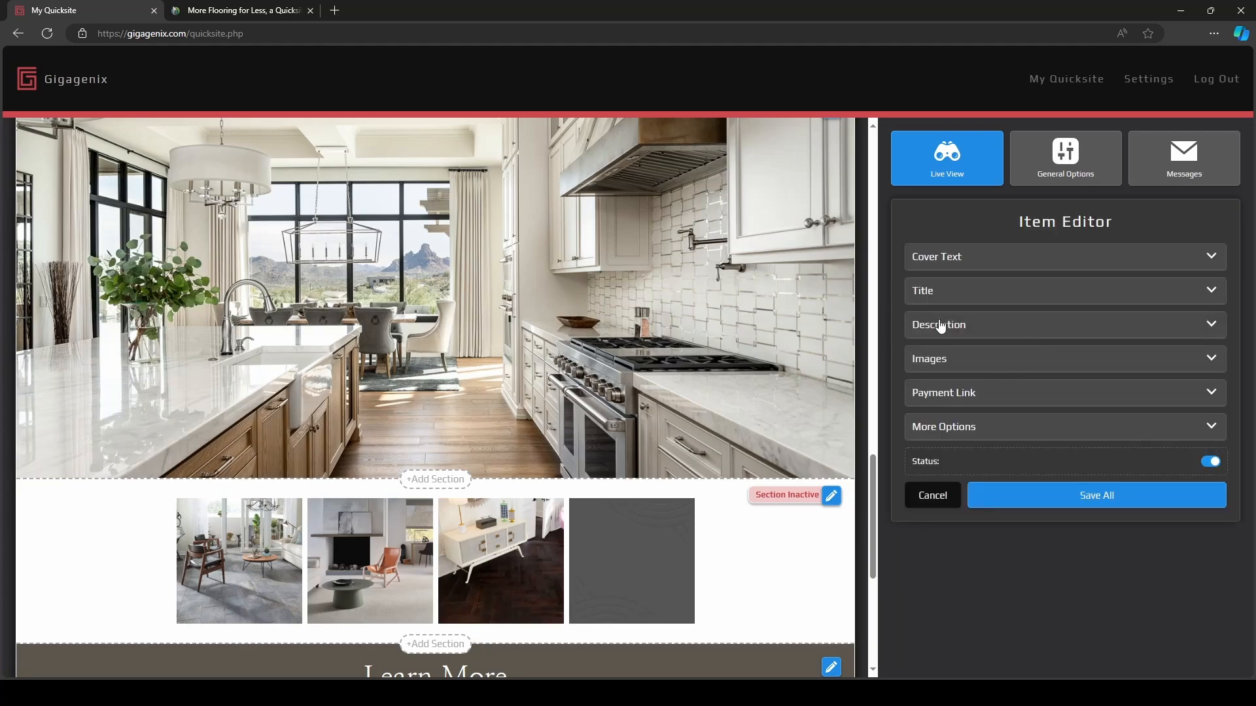
pyautogui.click(939, 366)
pyautogui.click(952, 395)
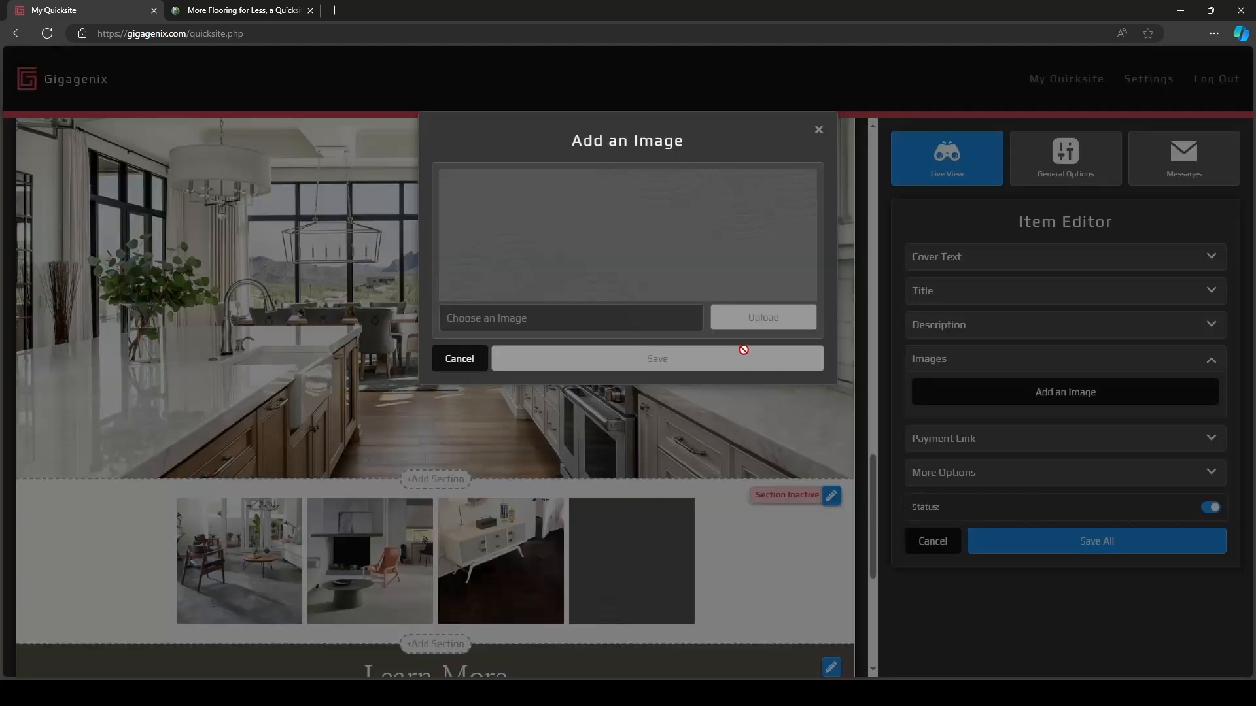
pyautogui.click(600, 325)
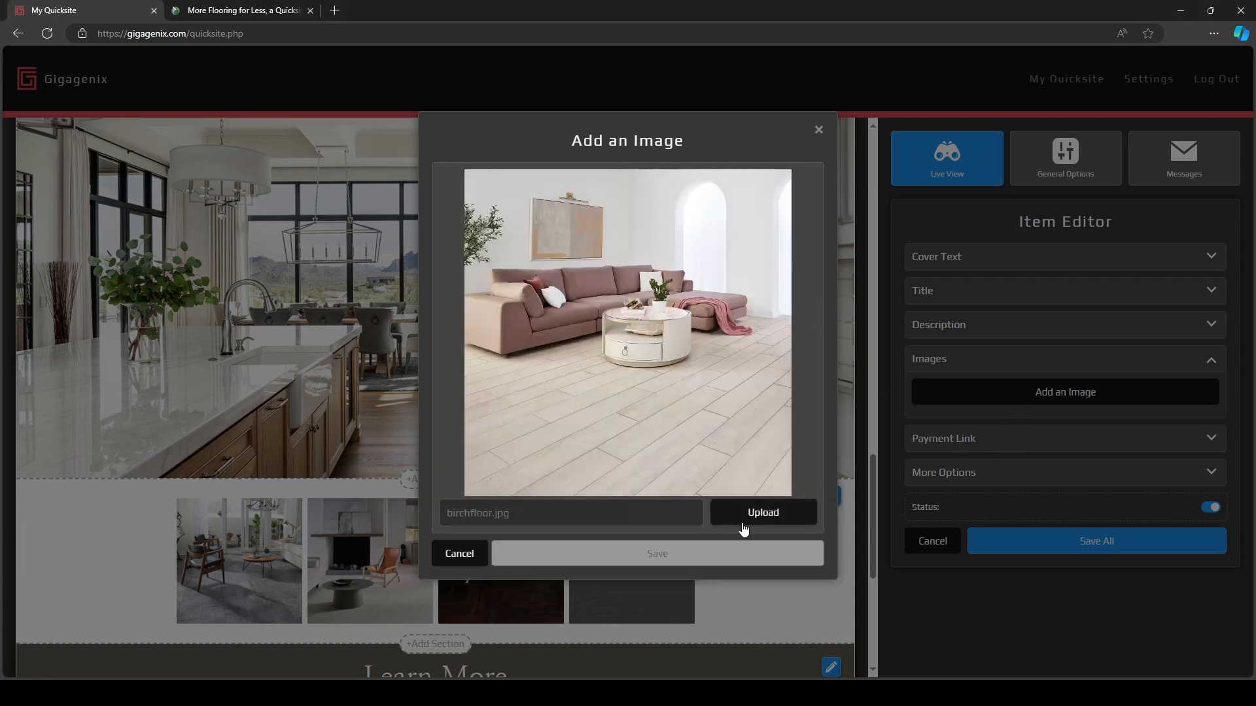
pyautogui.click(743, 517)
pyautogui.click(718, 562)
# Add the pale wood floor close-up as the fourth item's second image and save the item.
pyautogui.click(1043, 395)
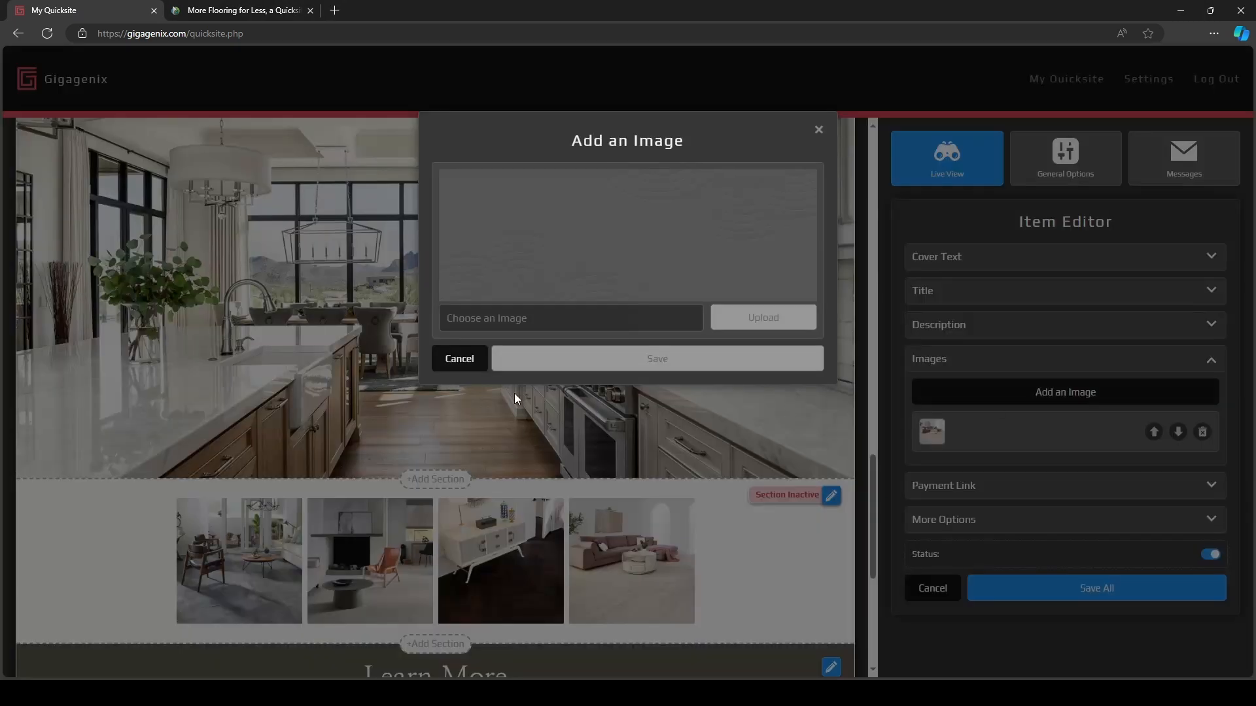
pyautogui.click(529, 317)
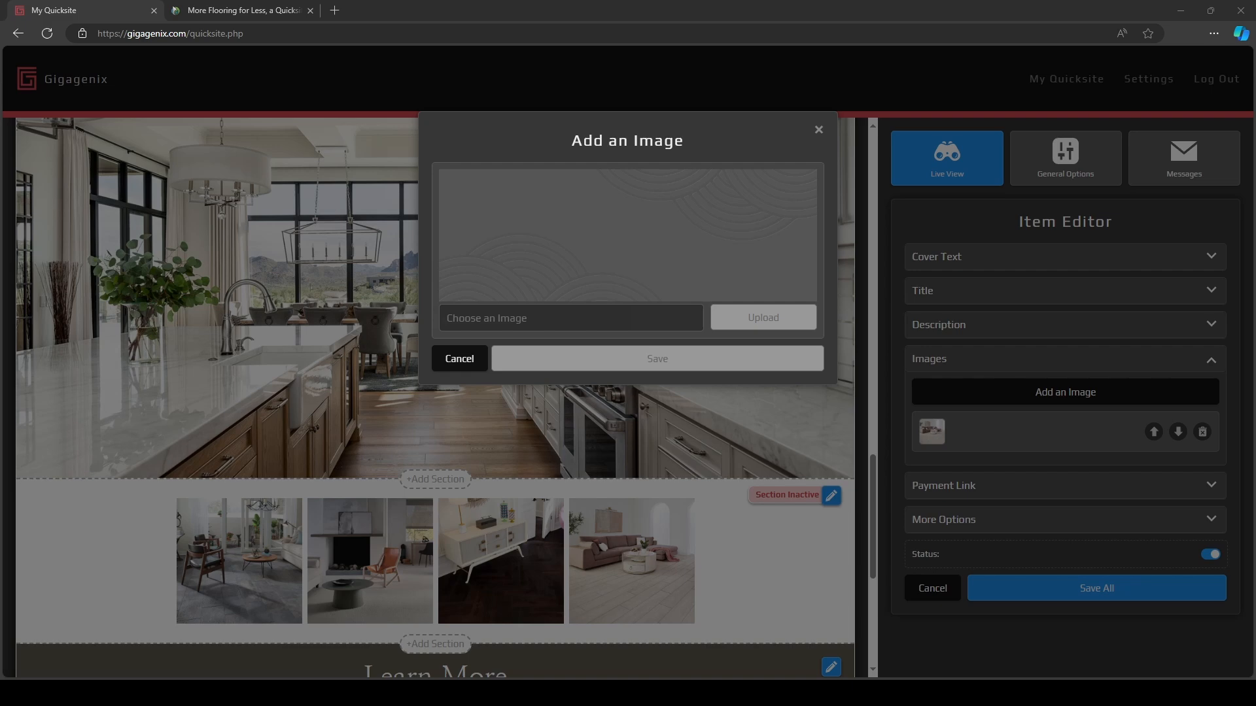
pyautogui.click(740, 517)
pyautogui.click(686, 555)
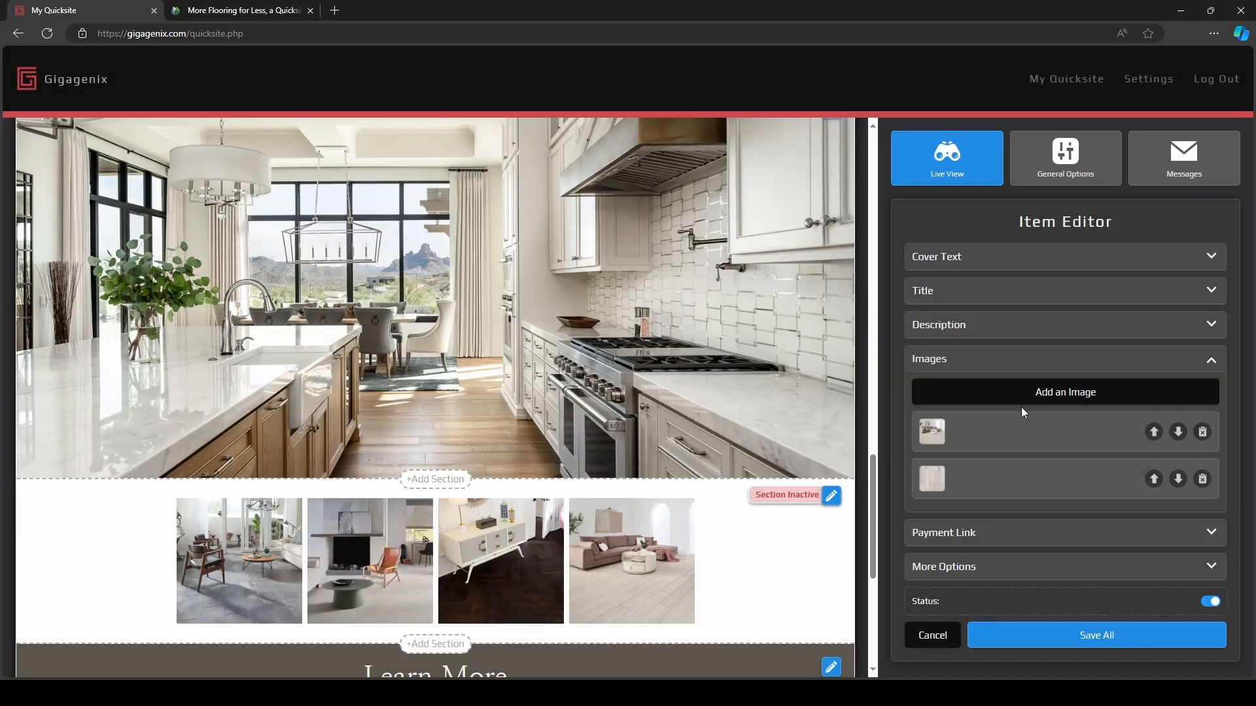
pyautogui.click(1097, 636)
# Create a fifth item and upload wood1.jpg, the green living room with a brown wood floor, as its image.
pyautogui.click(1214, 260)
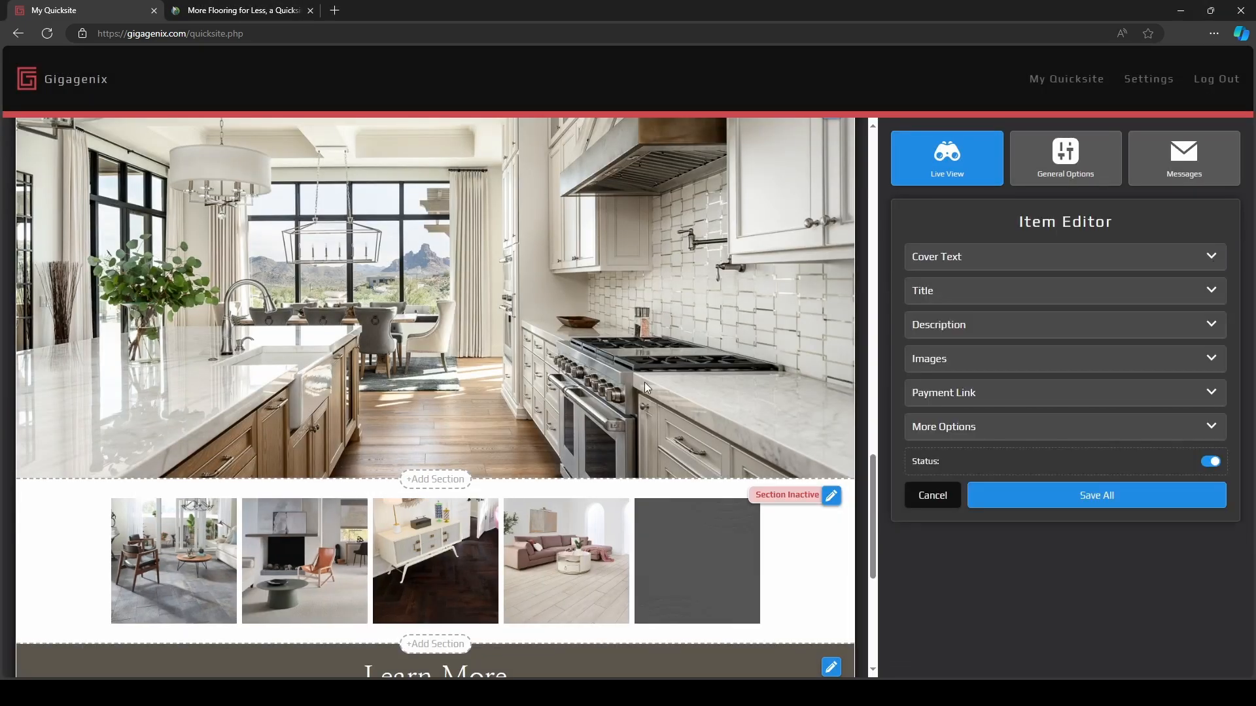
pyautogui.click(962, 359)
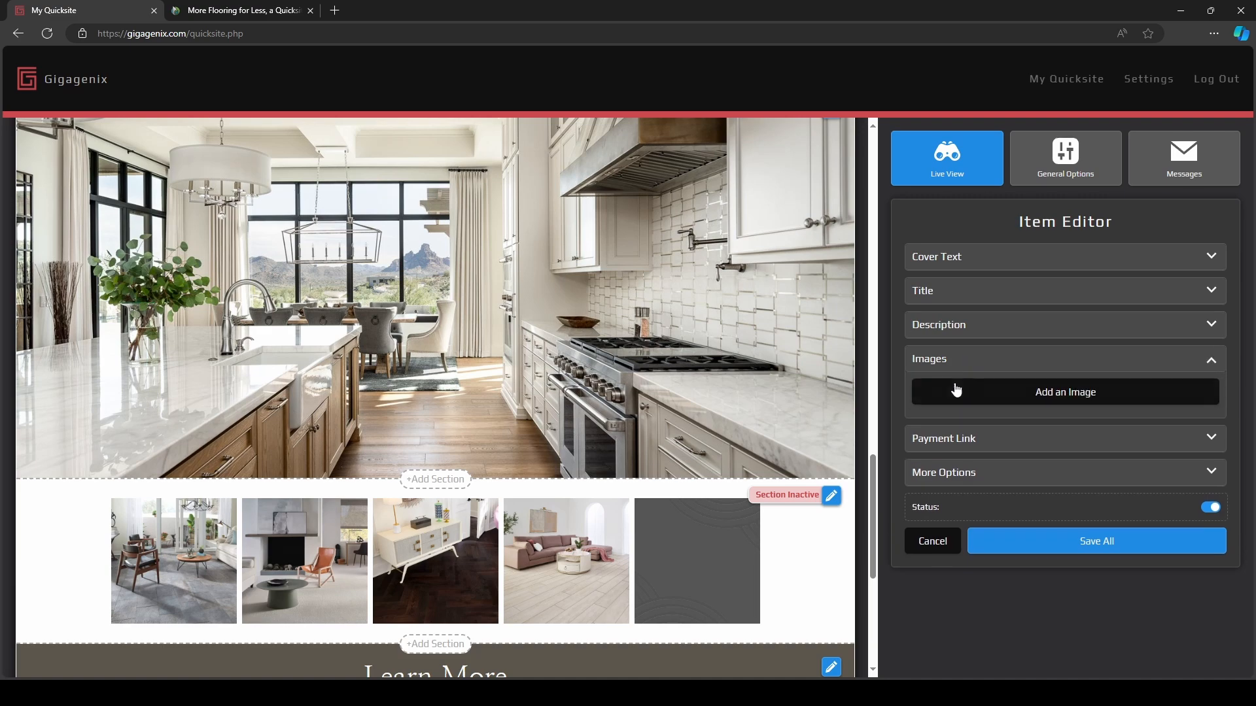
pyautogui.click(954, 390)
pyautogui.click(510, 314)
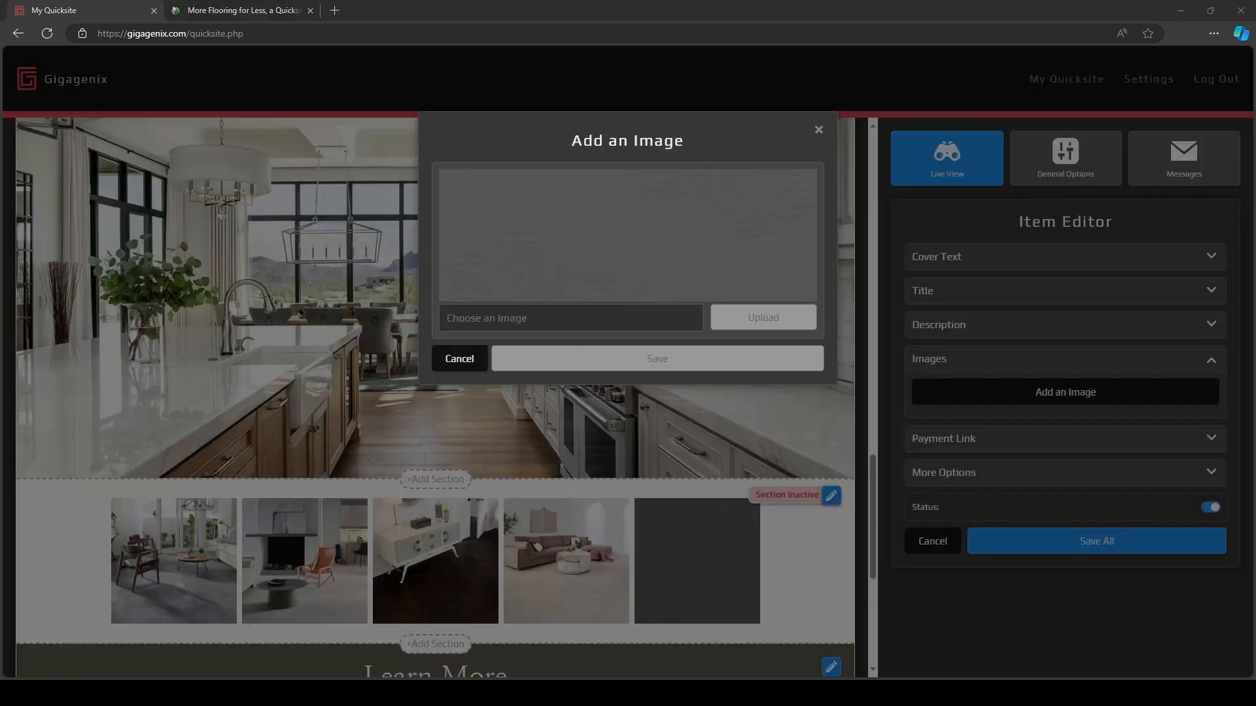
pyautogui.press('Return')
pyautogui.click(719, 521)
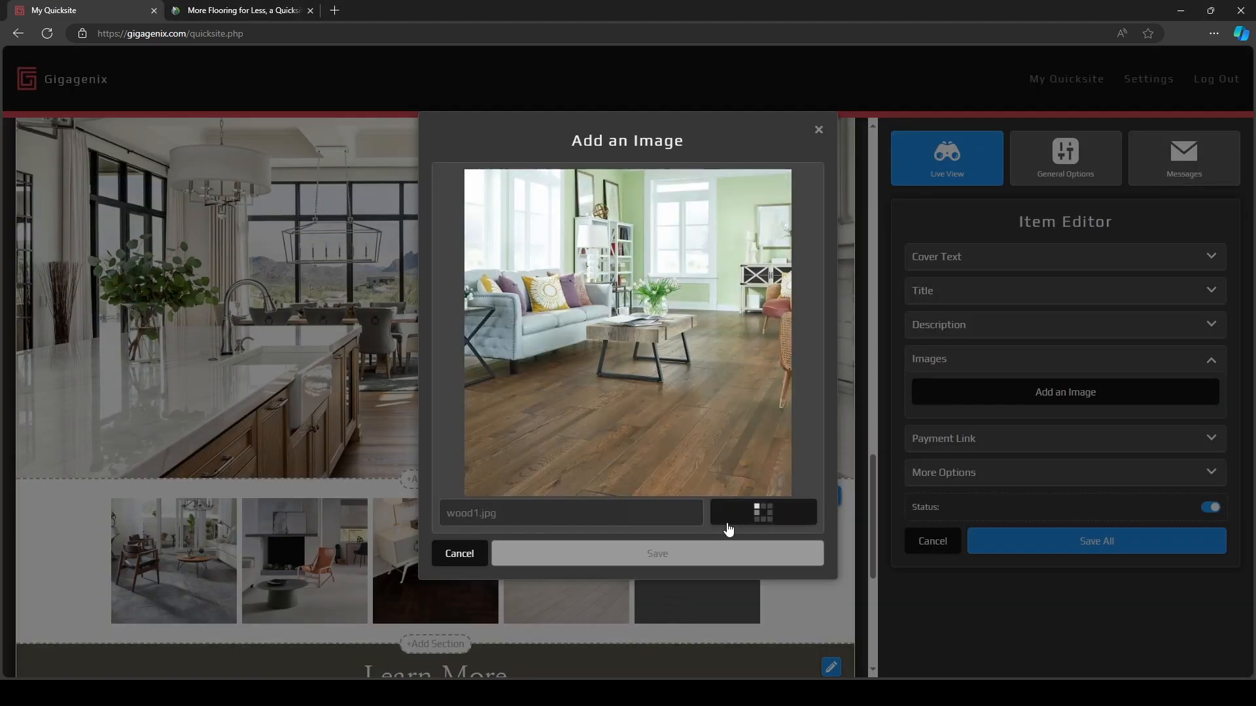
pyautogui.click(648, 558)
# Add a second image to the fifth item, below the green living room photo, and save the item.
pyautogui.click(1114, 397)
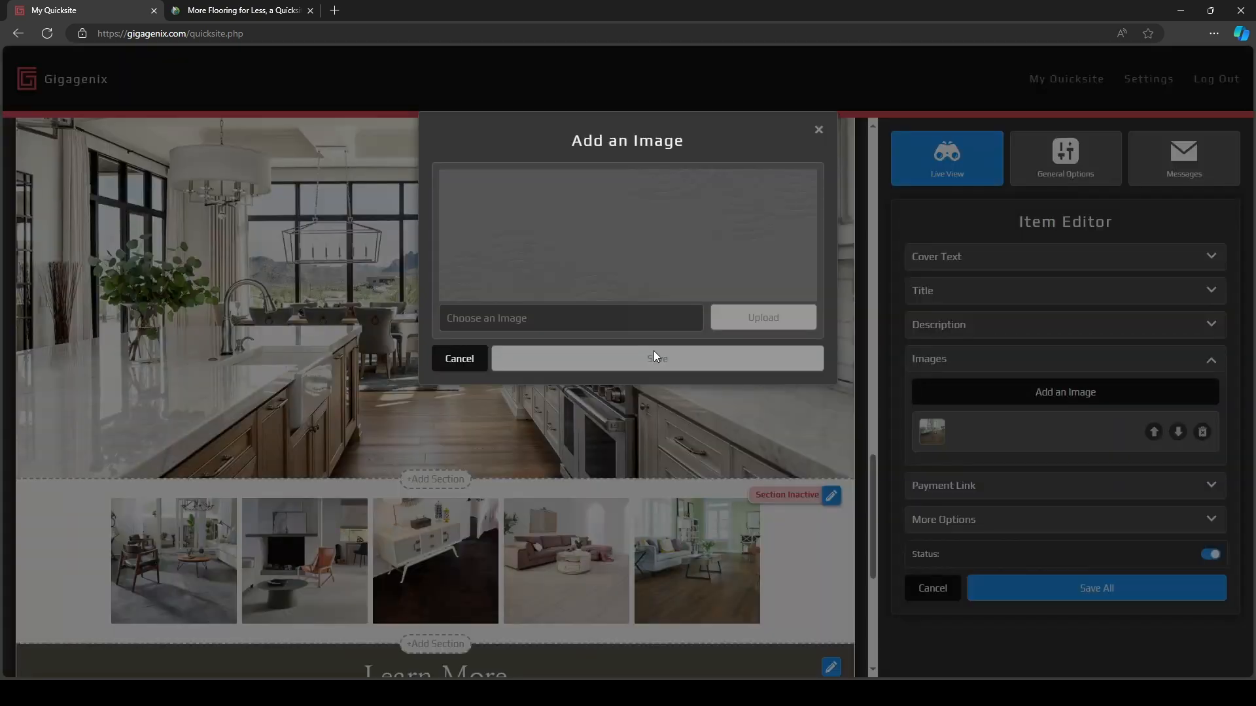
pyautogui.click(626, 317)
pyautogui.press('Return')
pyautogui.click(760, 510)
pyautogui.click(689, 552)
pyautogui.click(1078, 633)
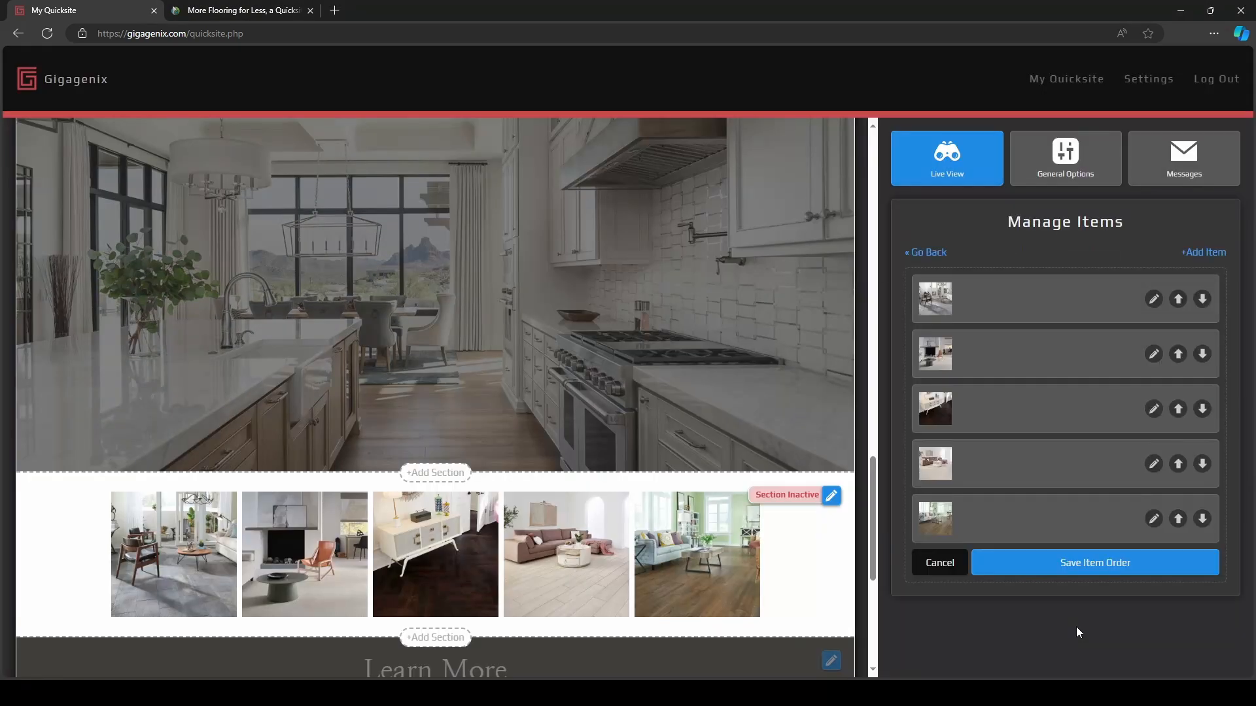
# Create a sixth item and upload the living room photo with the reddish cherry wood floor as its image.
pyautogui.click(1197, 255)
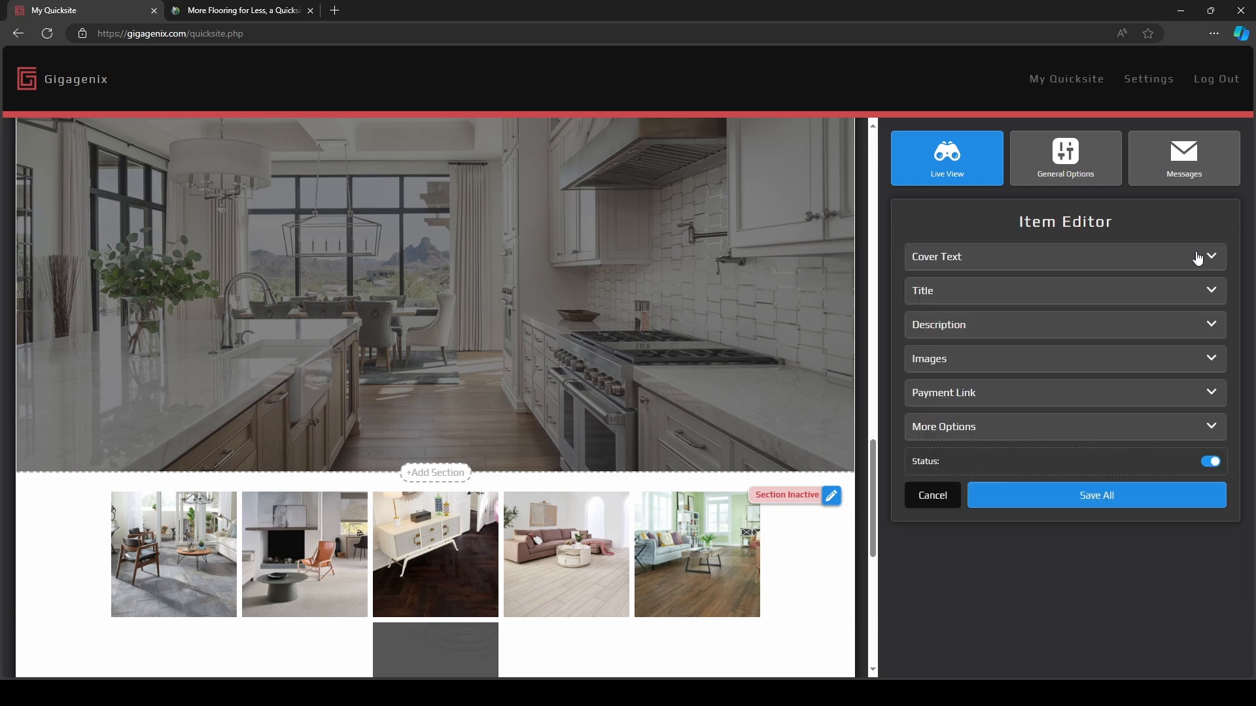
pyautogui.click(941, 361)
pyautogui.click(945, 401)
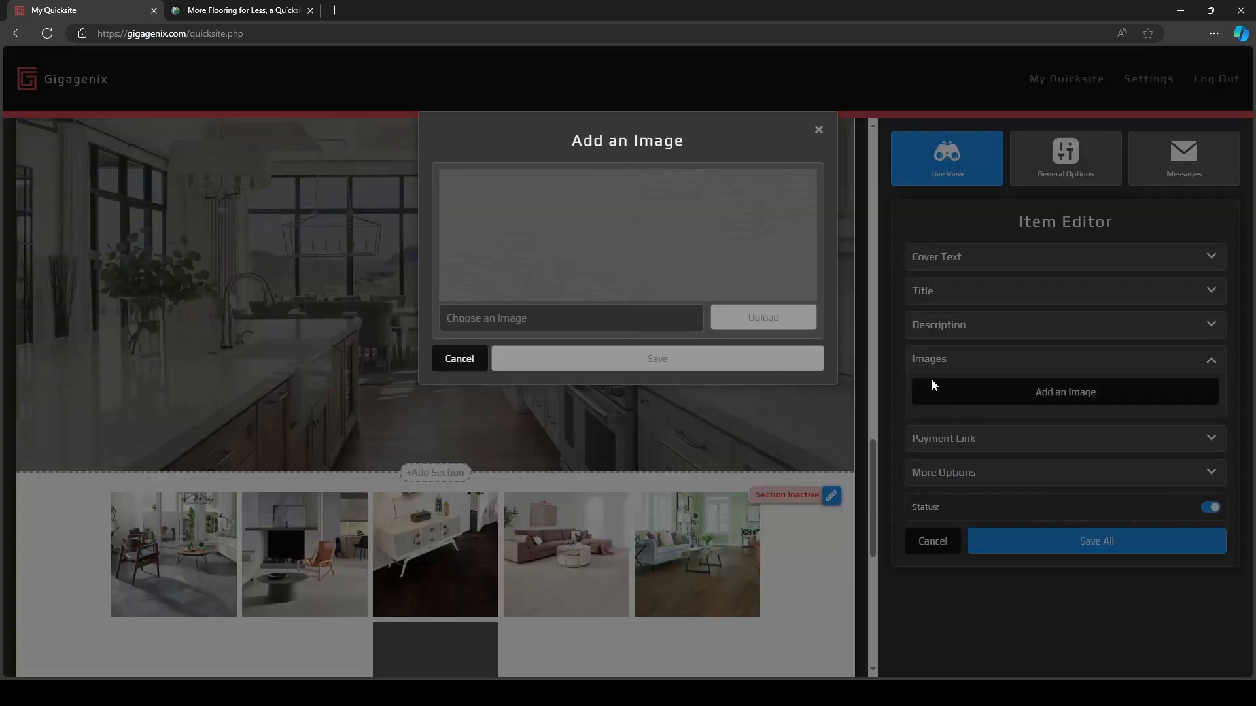
pyautogui.click(614, 318)
pyautogui.click(763, 513)
pyautogui.click(655, 558)
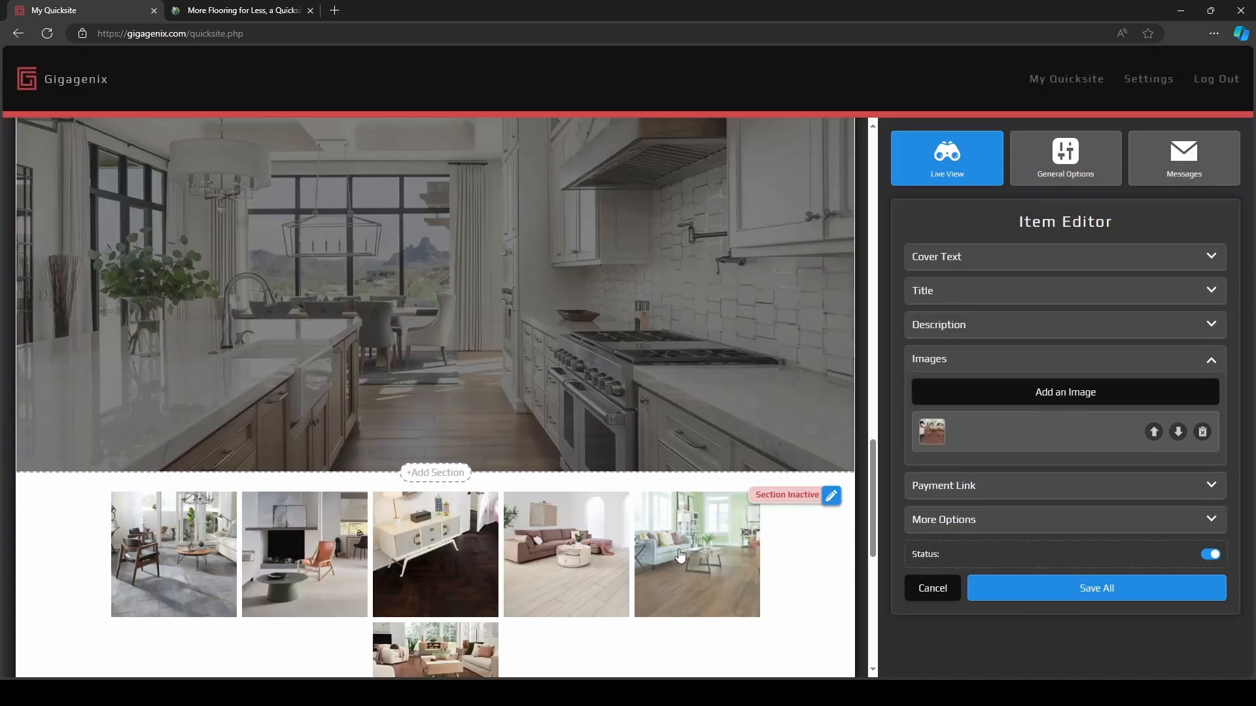
# Add the cherry plank close-up cherry2.jpg as the sixth item's second image and save the item.
pyautogui.click(1097, 400)
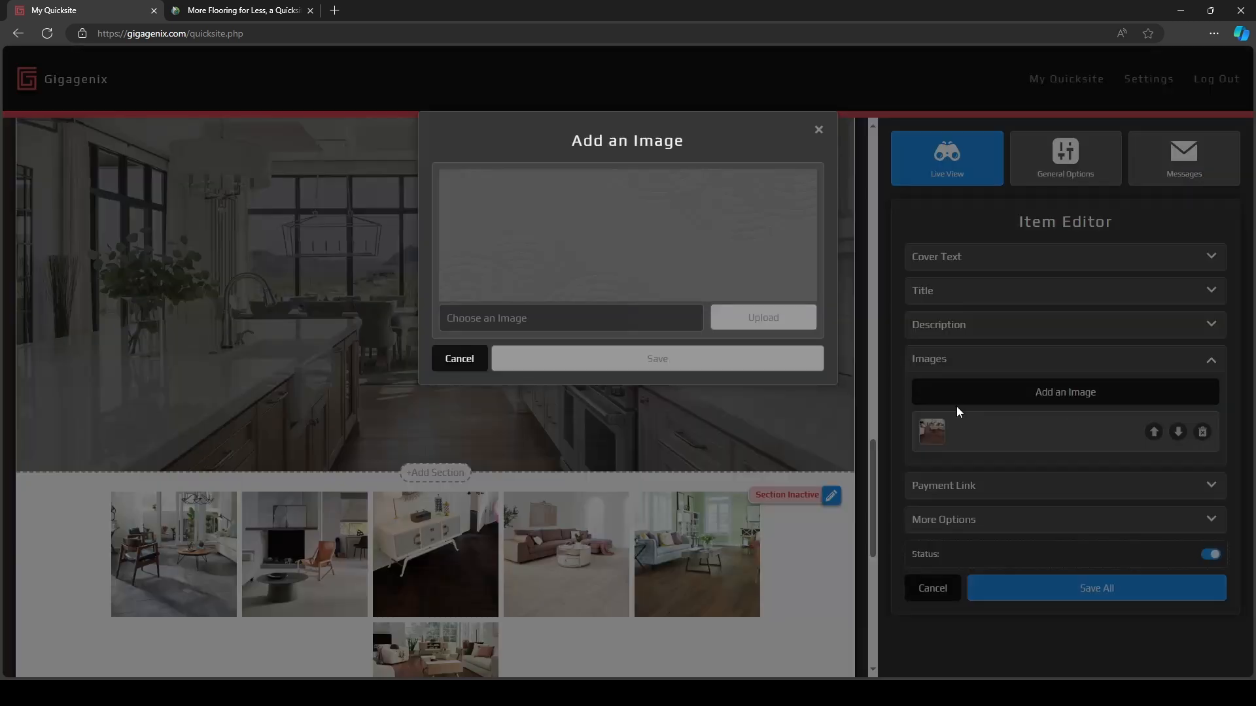
pyautogui.click(533, 318)
pyautogui.click(799, 499)
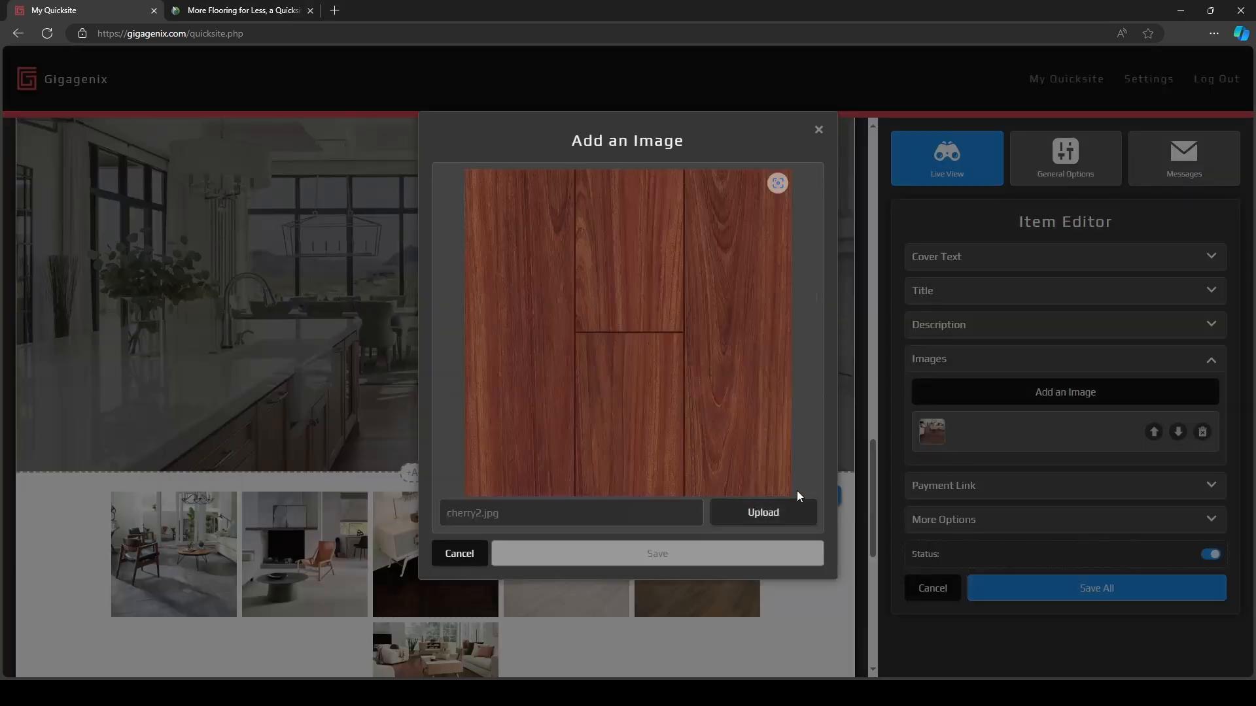
pyautogui.click(763, 513)
pyautogui.click(729, 561)
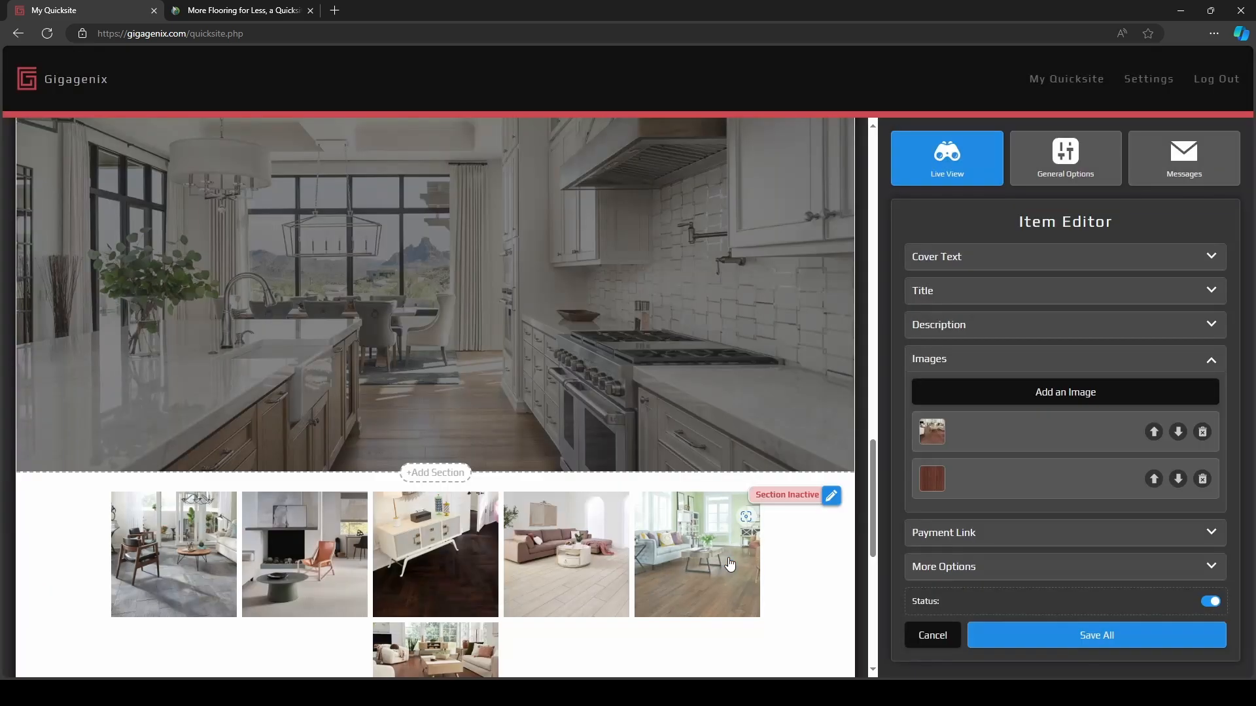
pyautogui.click(1074, 635)
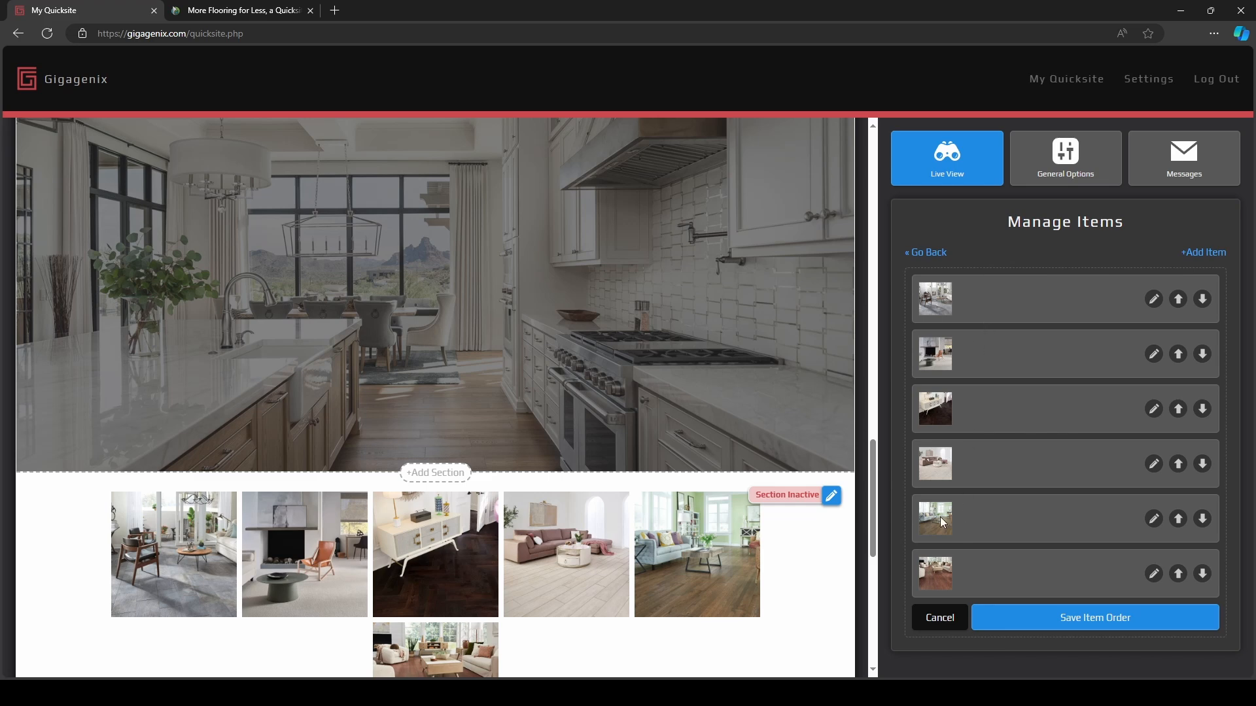
# Return to the items section's settings and set both the items per row and the mobile items per row to the maximum.
pyautogui.scroll(-4, 667, 465)
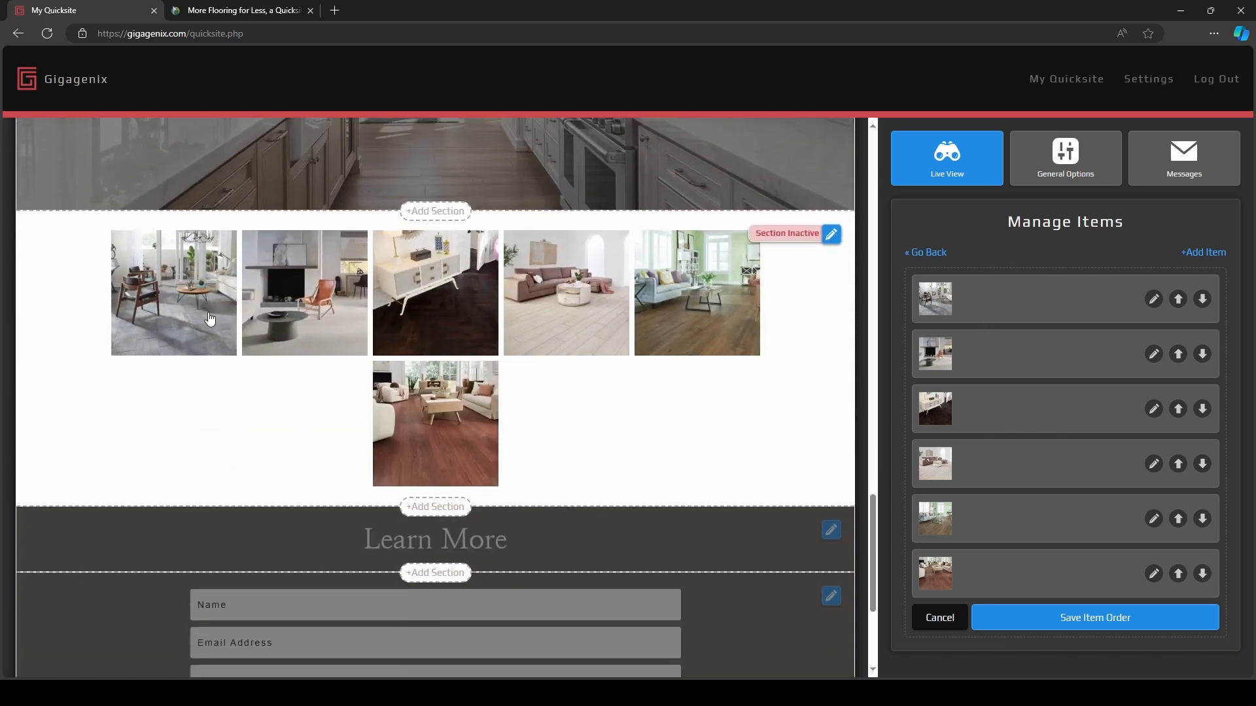
pyautogui.click(934, 254)
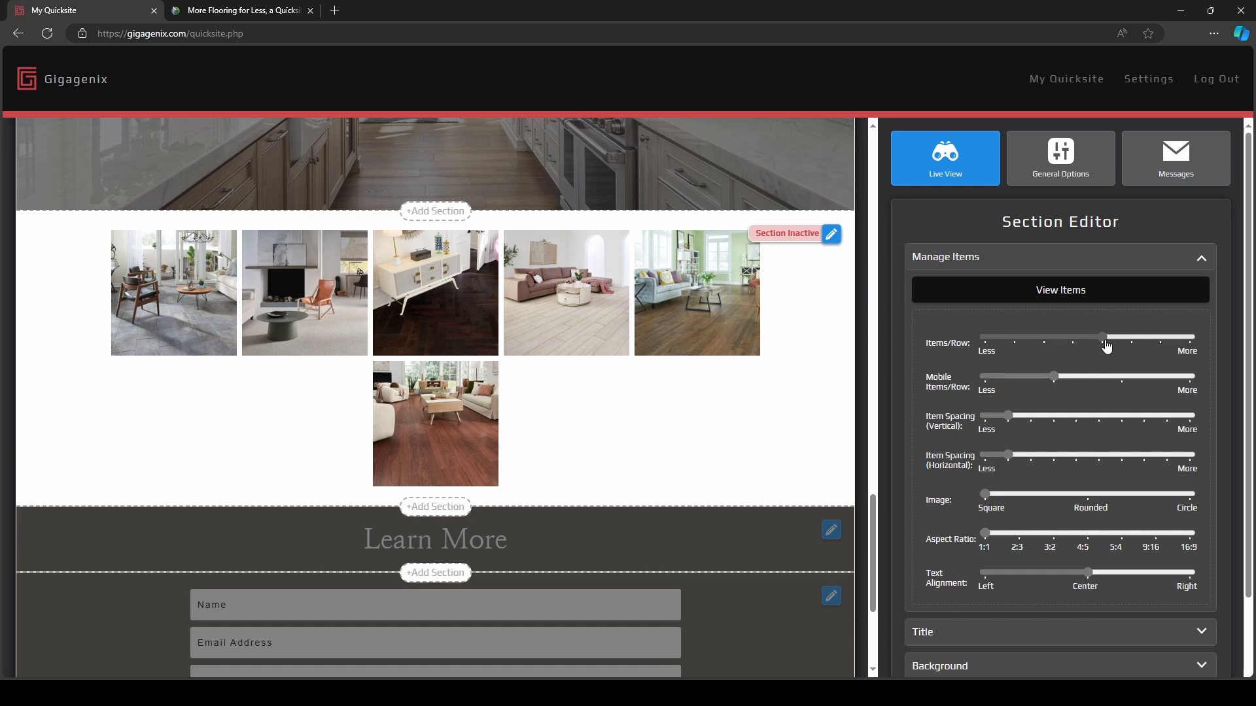
pyautogui.moveTo(1106, 346); pyautogui.dragTo(1205, 352)
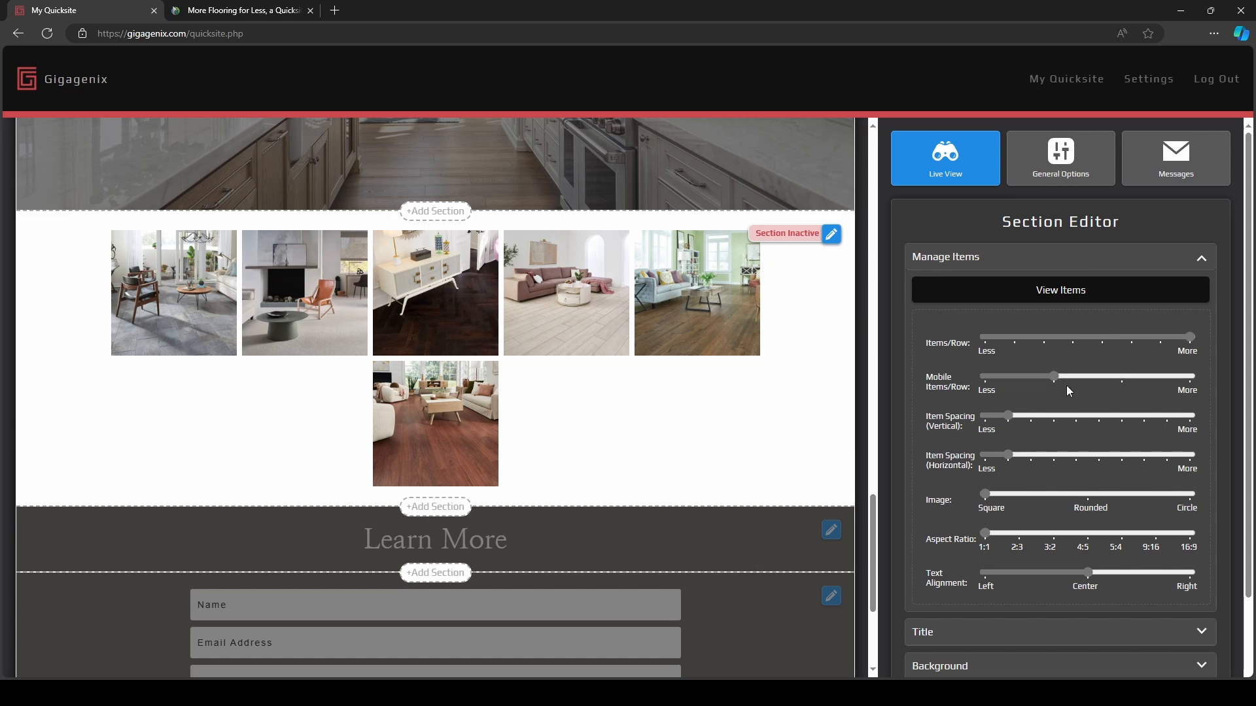
pyautogui.moveTo(1057, 378); pyautogui.dragTo(1221, 372)
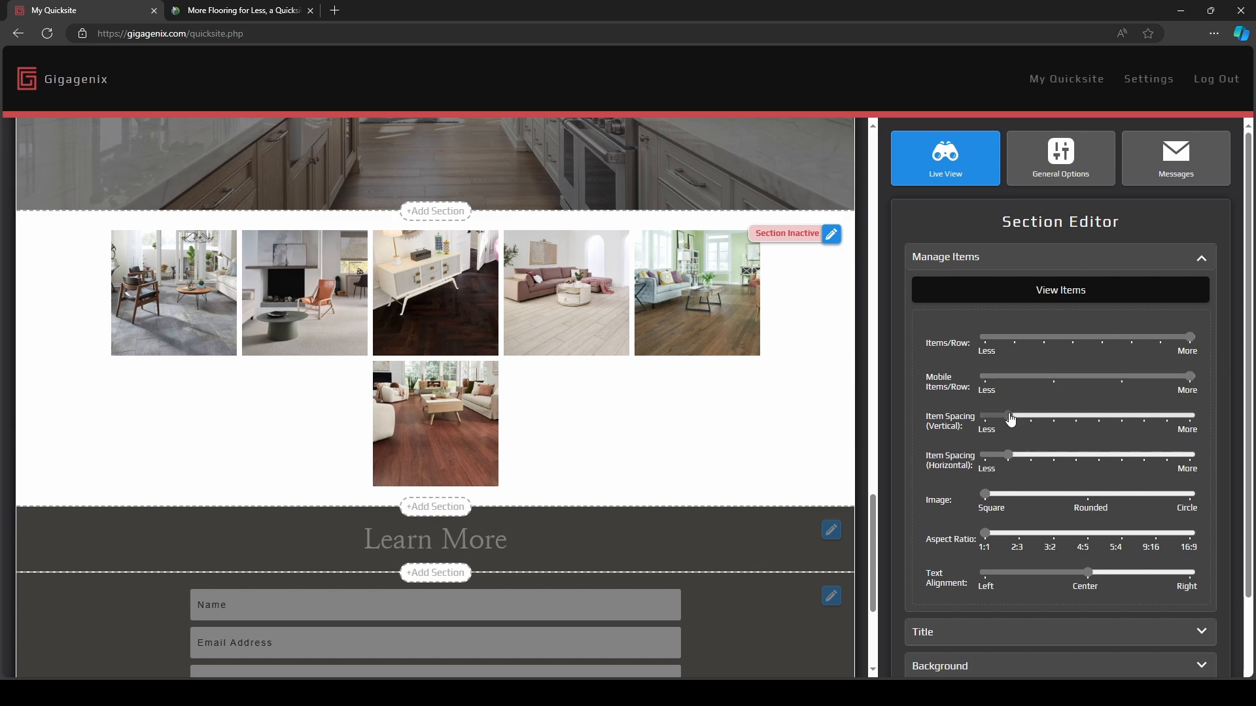
# Set the gallery's vertical and horizontal item spacing to the minimum and the aspect ratio to 16:9, and save the section.
pyautogui.moveTo(1010, 420); pyautogui.dragTo(985, 419)
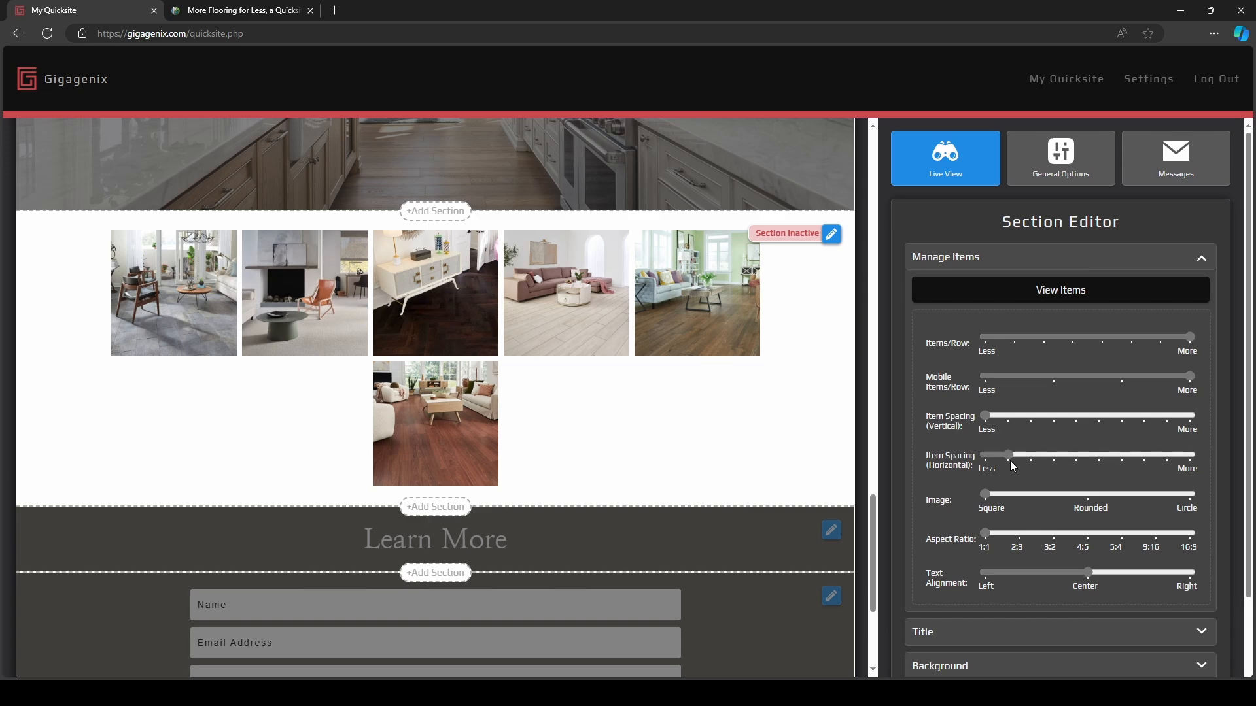
pyautogui.moveTo(1011, 464); pyautogui.dragTo(1187, 548)
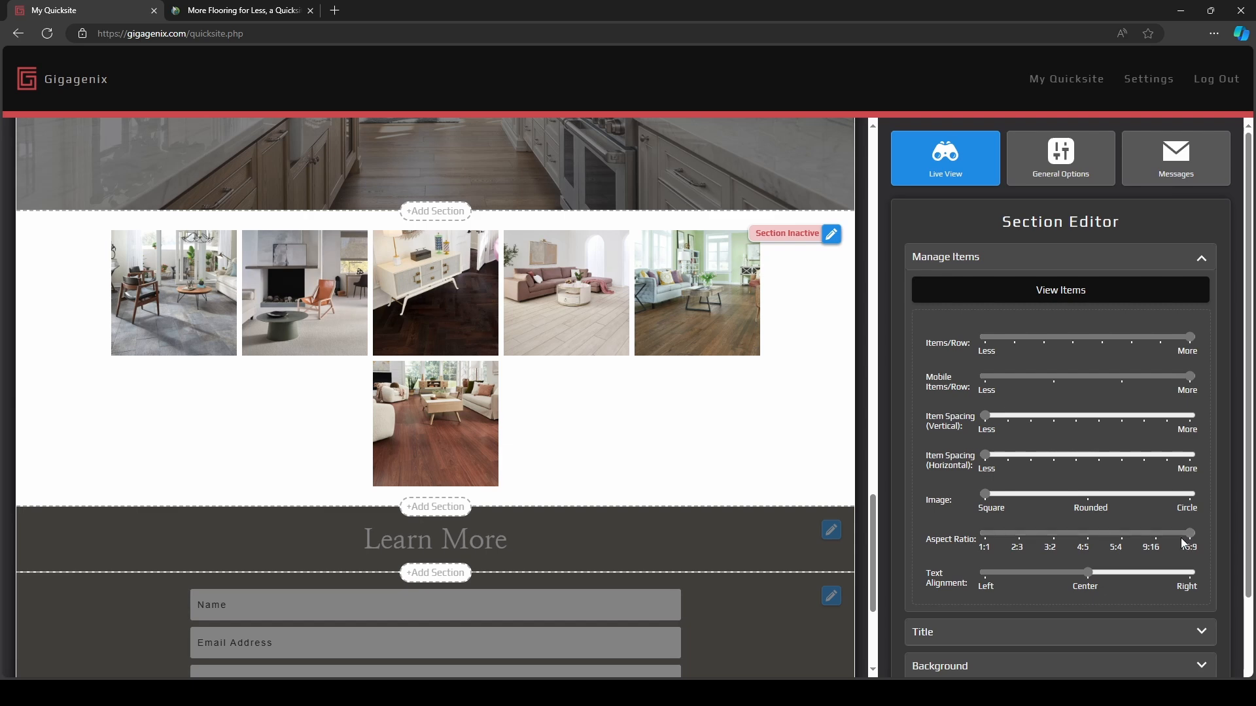
pyautogui.scroll(-1, 1103, 586)
pyautogui.scroll(-1, 1101, 580)
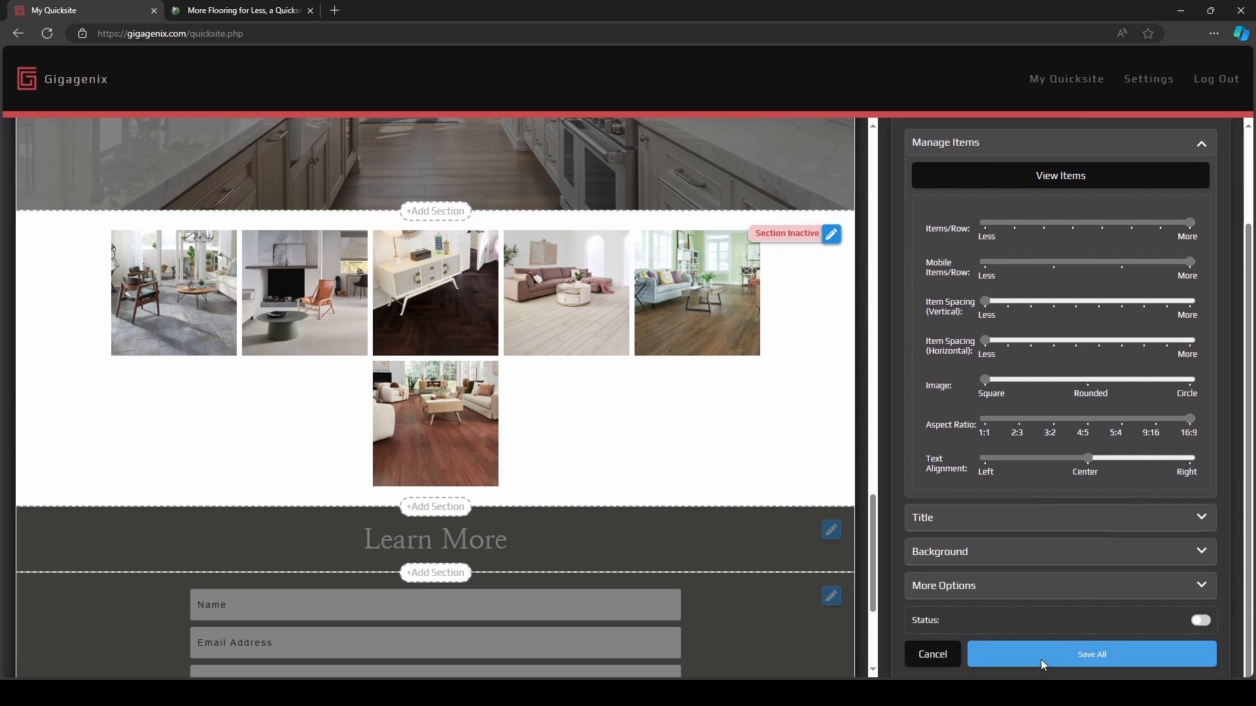
pyautogui.click(1042, 657)
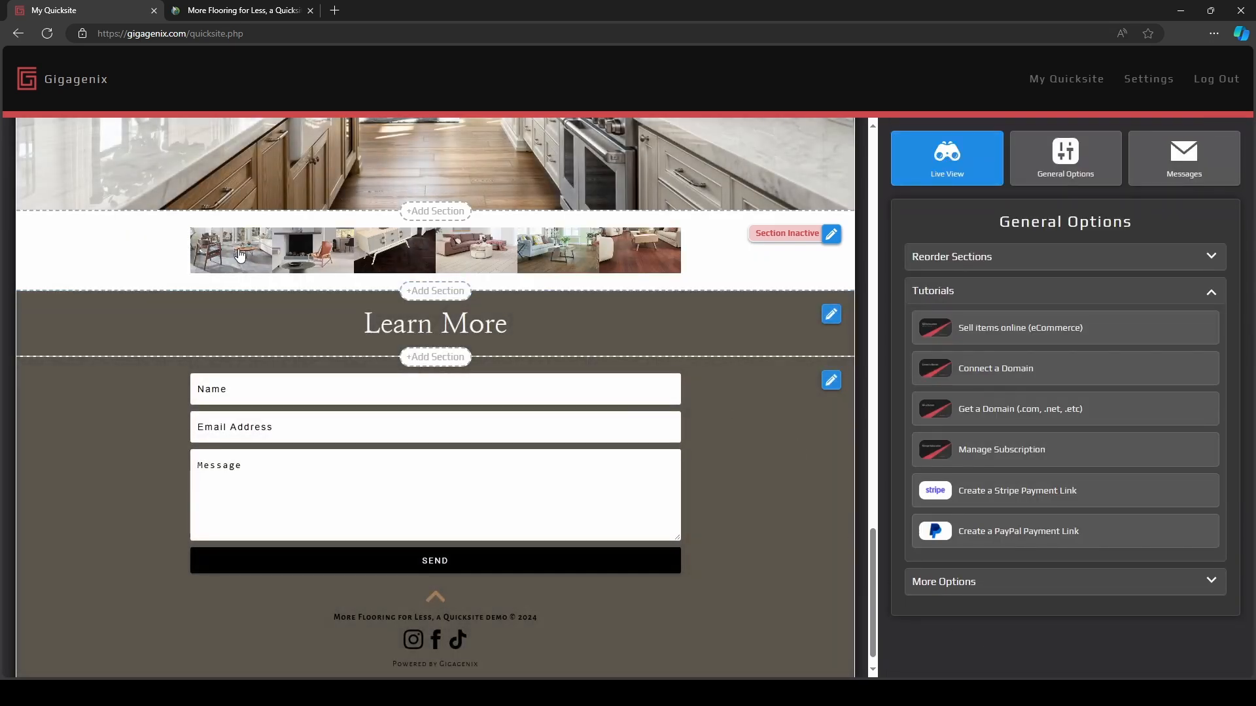
# Set the gallery's desktop and mobile items per row to the second level, both item spacings to the third, and the aspect ratio to 3:2.
pyautogui.click(831, 234)
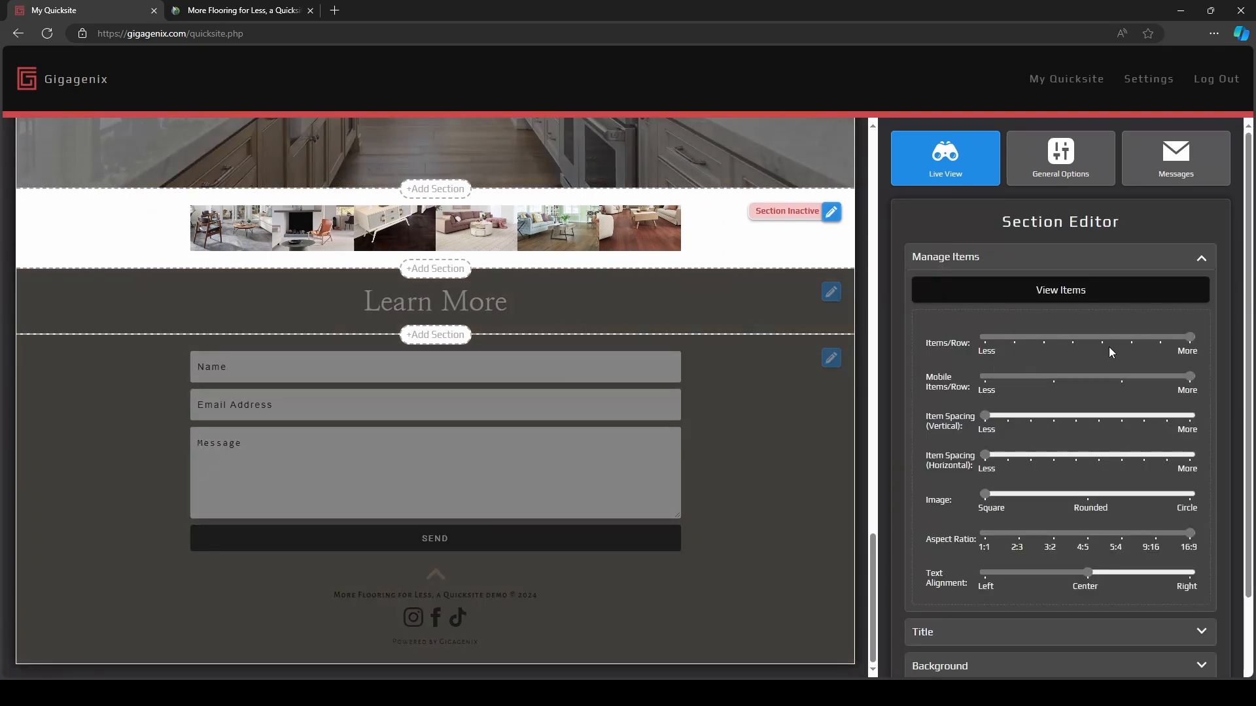
pyautogui.click(1016, 338)
pyautogui.click(1055, 378)
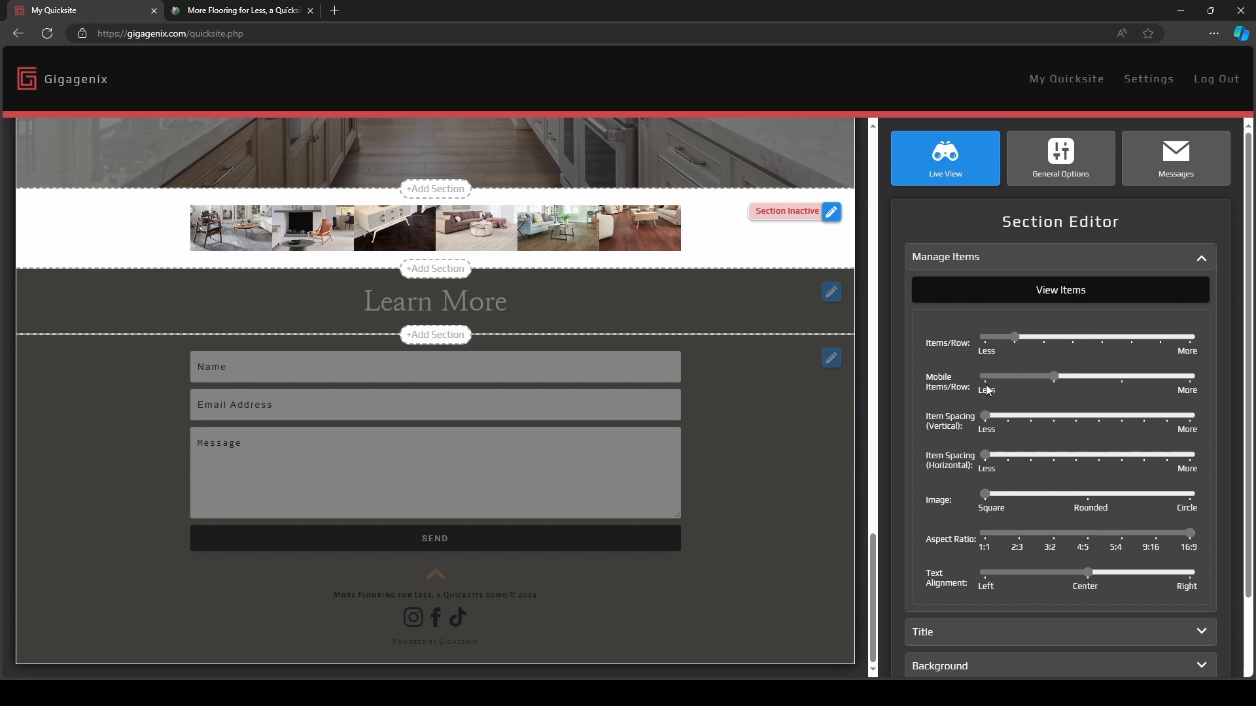
pyautogui.click(1034, 416)
pyautogui.click(1034, 455)
pyautogui.click(1050, 535)
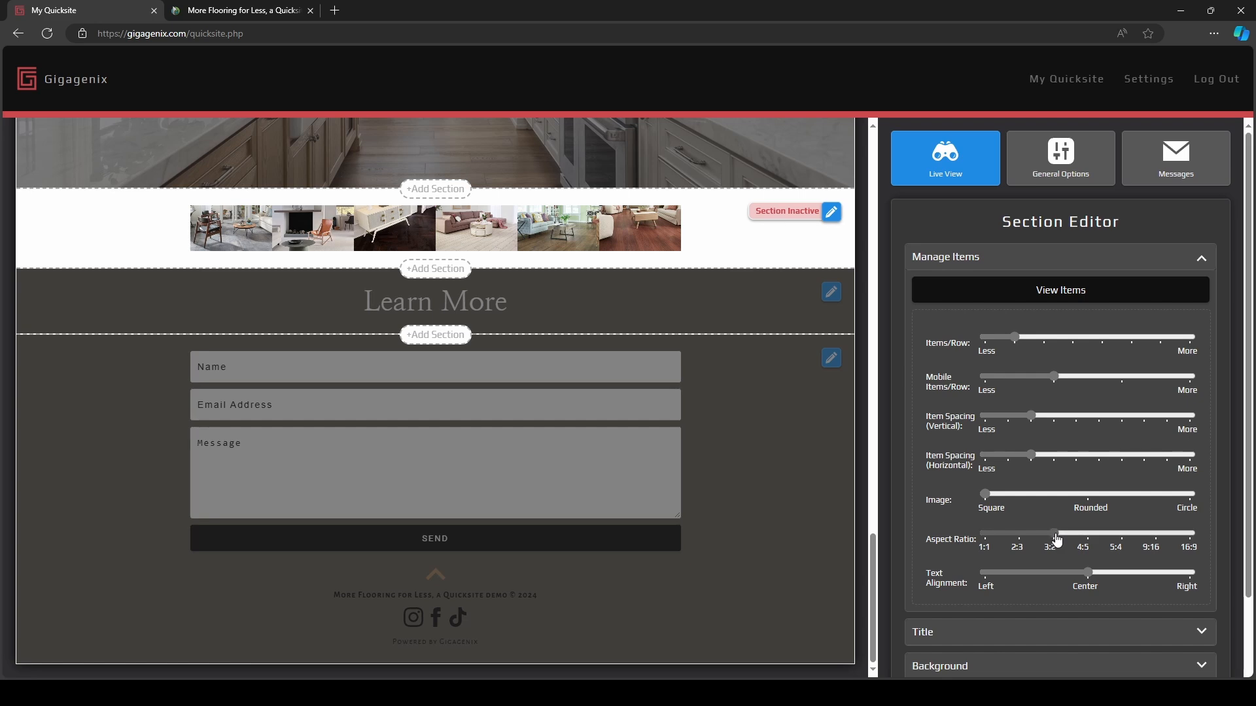
# Activate the gallery section and save its changes.
pyautogui.scroll(-2, 1053, 542)
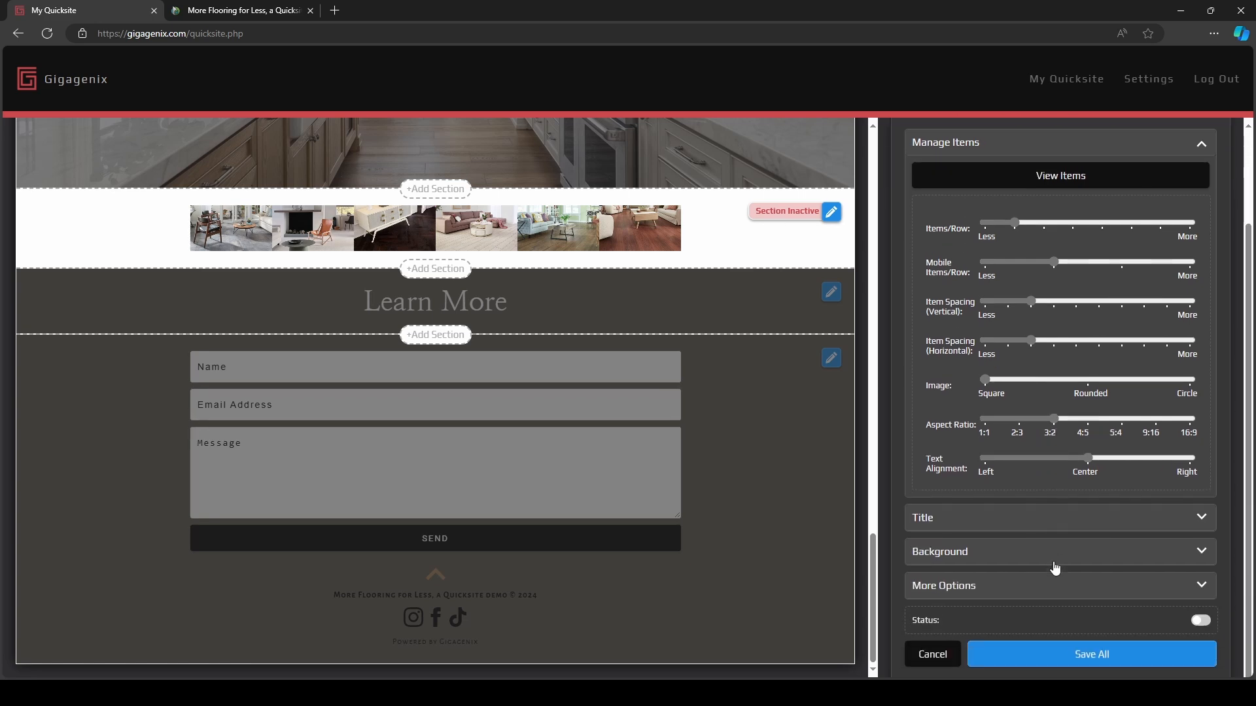
pyautogui.click(1200, 620)
pyautogui.click(1109, 664)
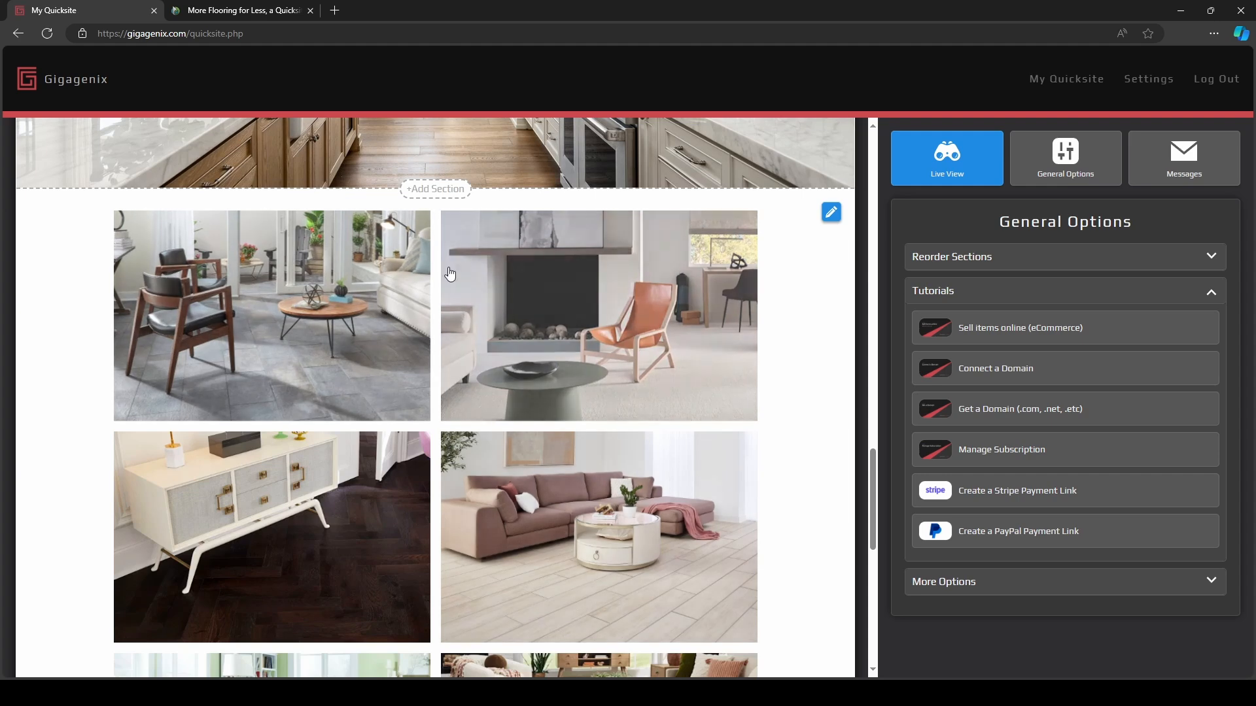
# Reduce the gallery's vertical and horizontal item spacing to the second level and save the section.
pyautogui.click(830, 213)
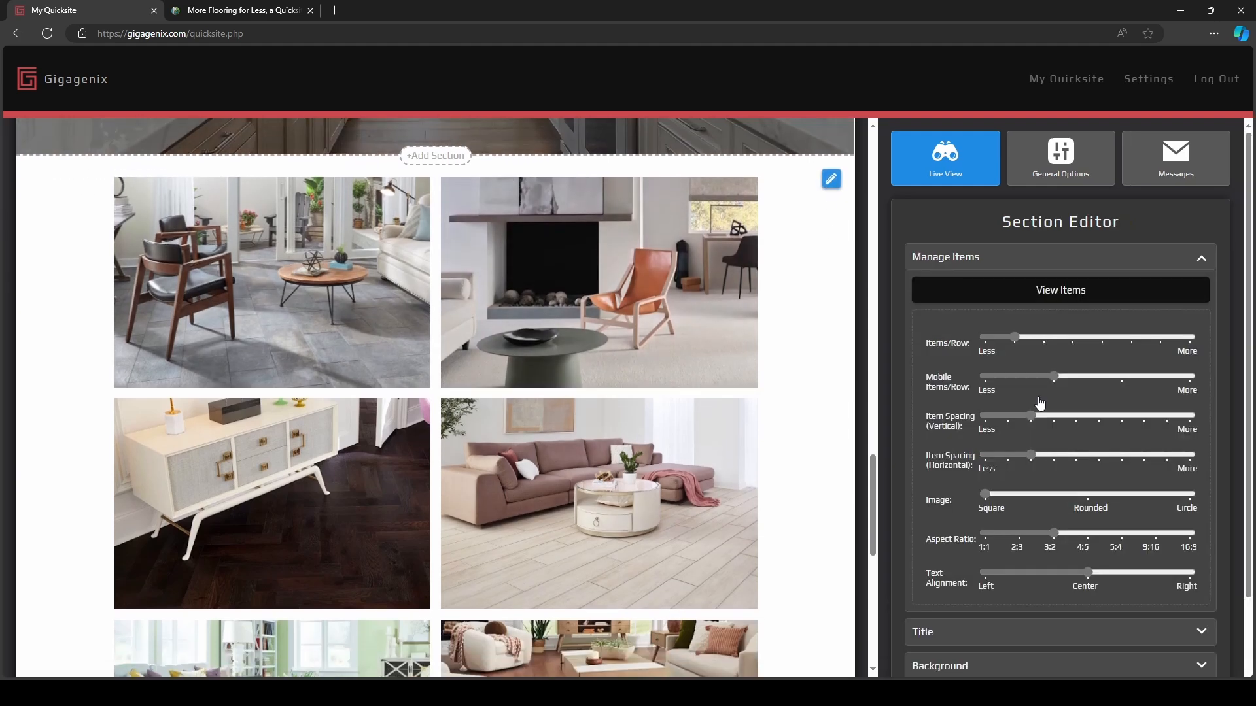
pyautogui.click(1008, 416)
pyautogui.click(1007, 456)
pyautogui.scroll(-2, 1010, 589)
pyautogui.click(1001, 660)
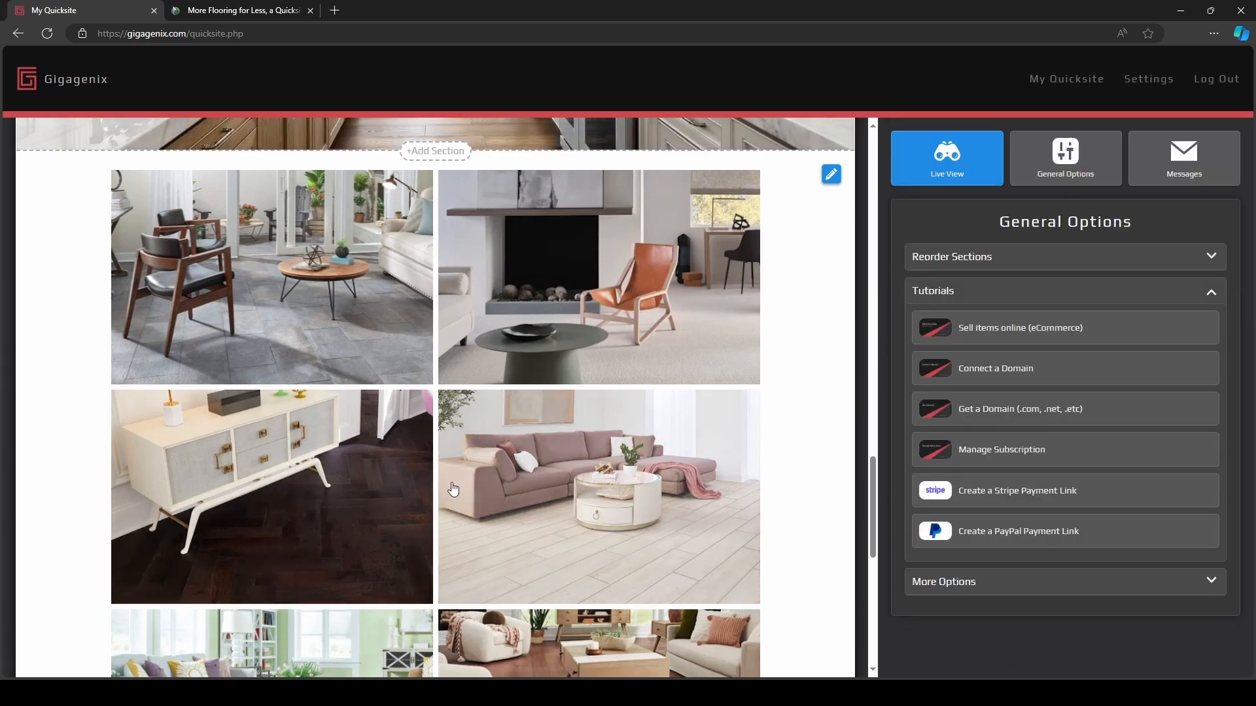
# Examine the enlarged room photo and second image of each of the six gallery items, and close the image viewer.
pyautogui.click(381, 298)
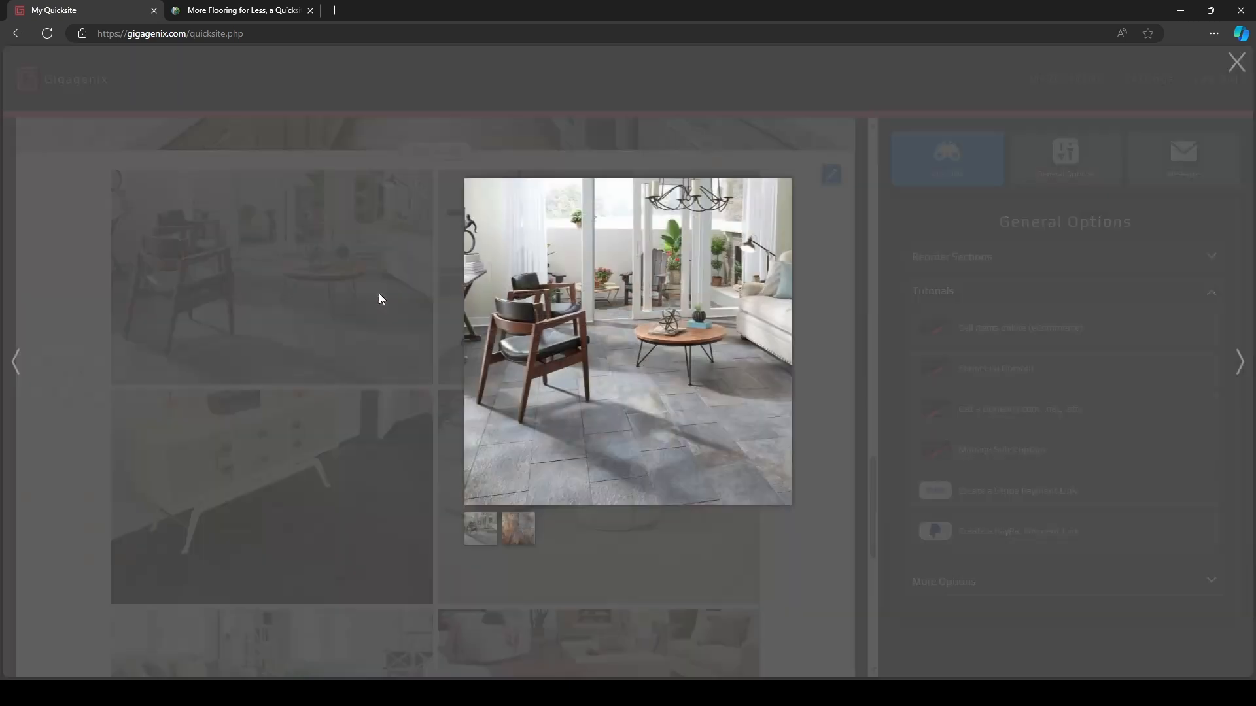
pyautogui.click(525, 538)
pyautogui.click(493, 533)
pyautogui.click(519, 536)
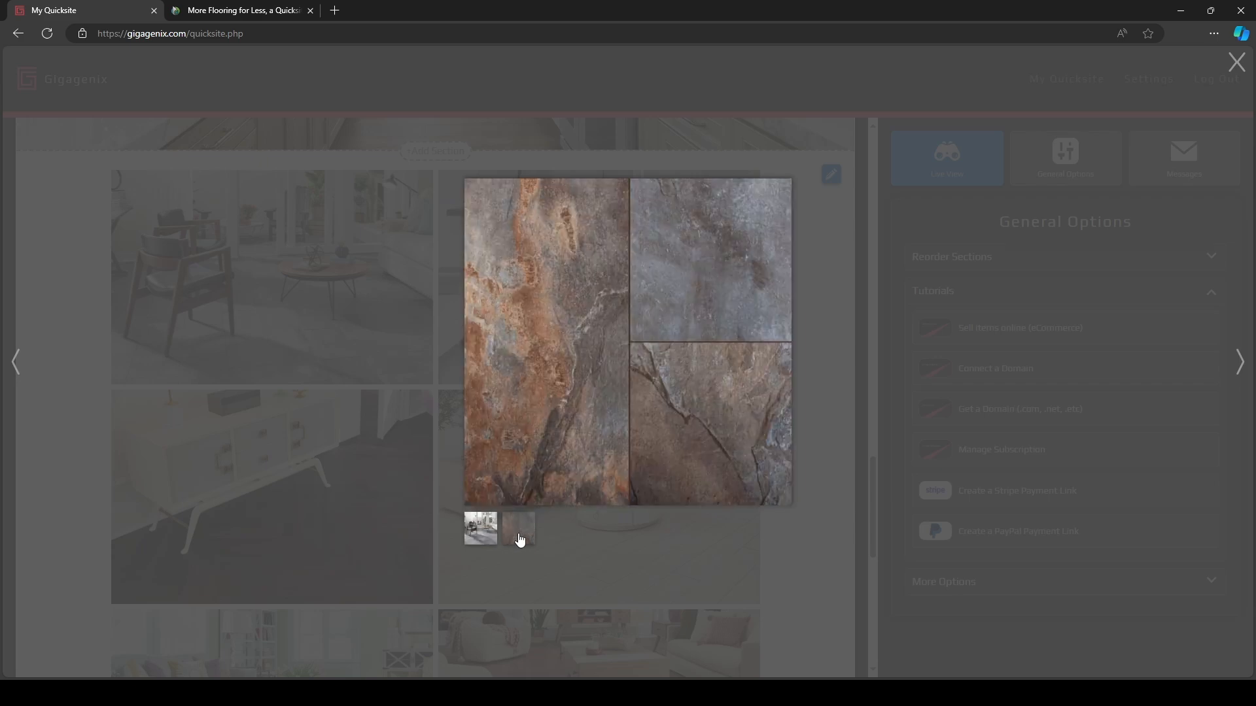
pyautogui.click(1238, 360)
pyautogui.click(517, 545)
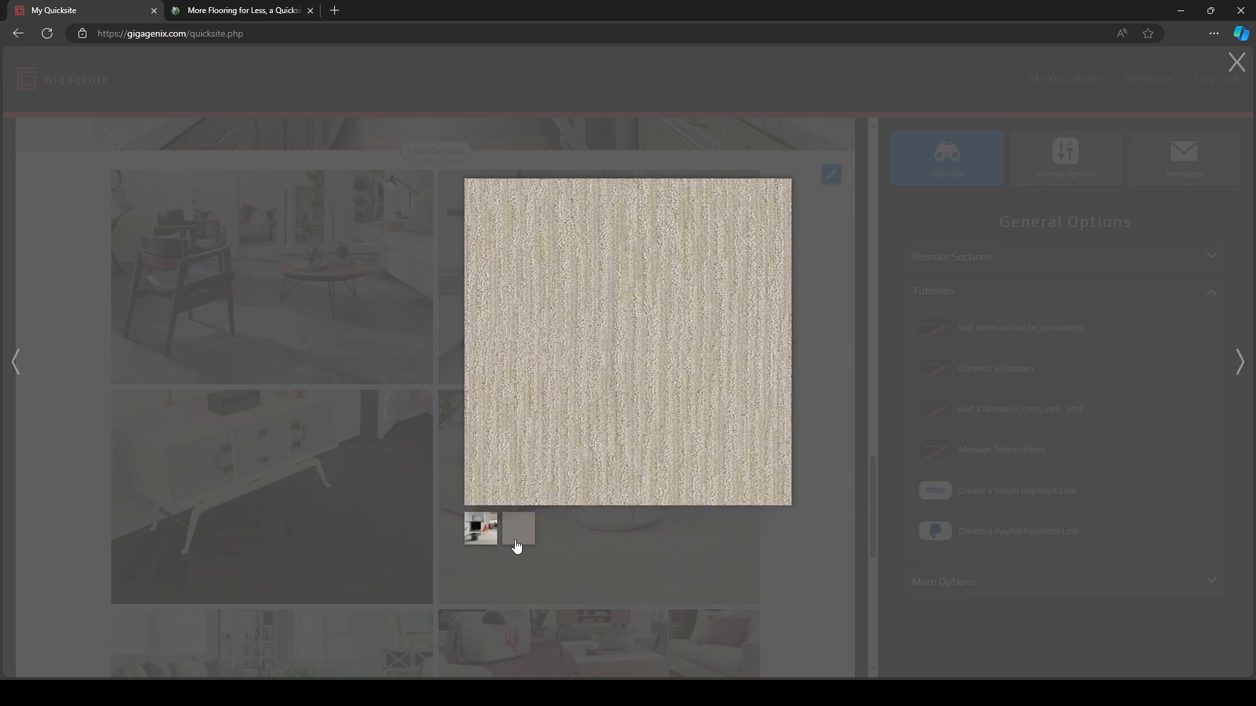
pyautogui.click(1237, 364)
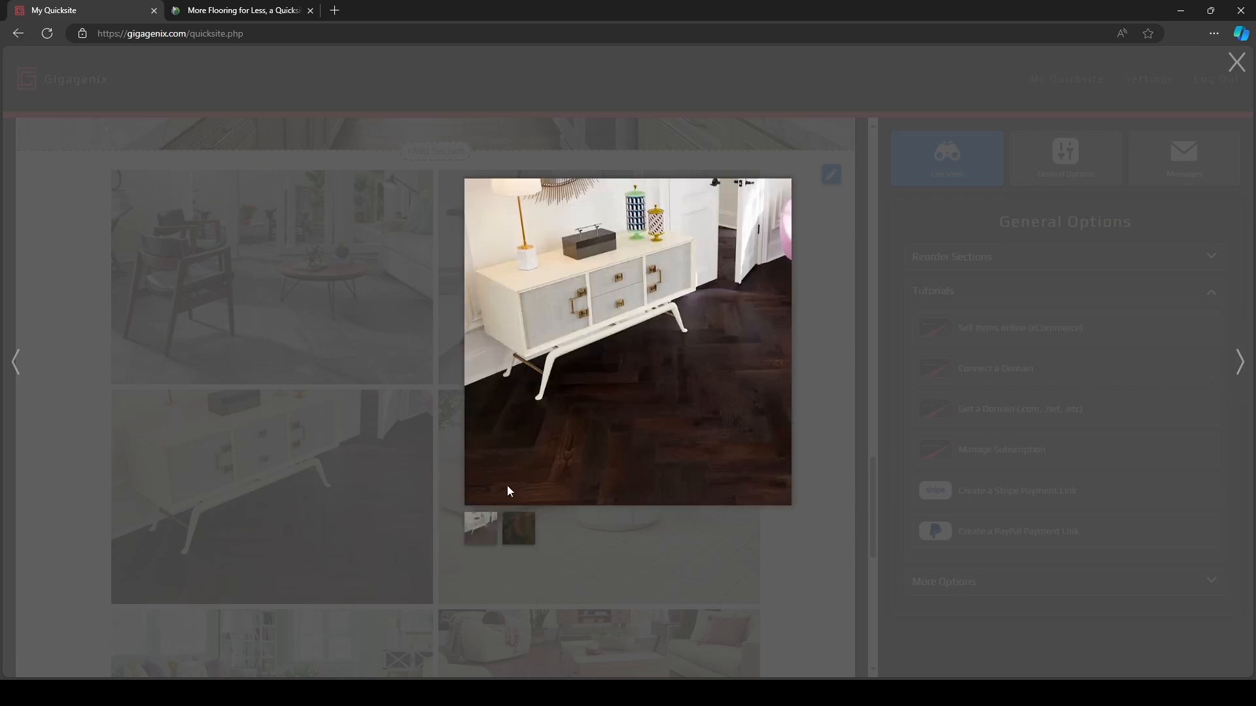
pyautogui.click(518, 538)
pyautogui.click(1241, 364)
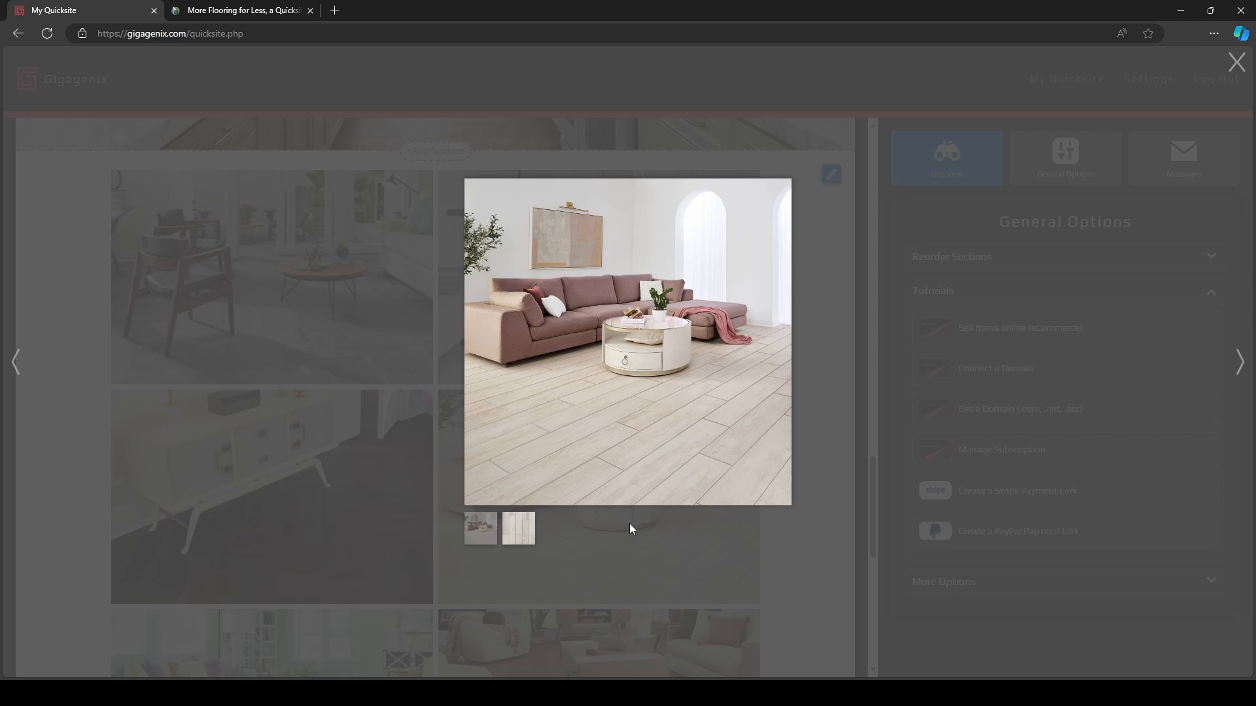
pyautogui.click(525, 546)
pyautogui.click(1239, 363)
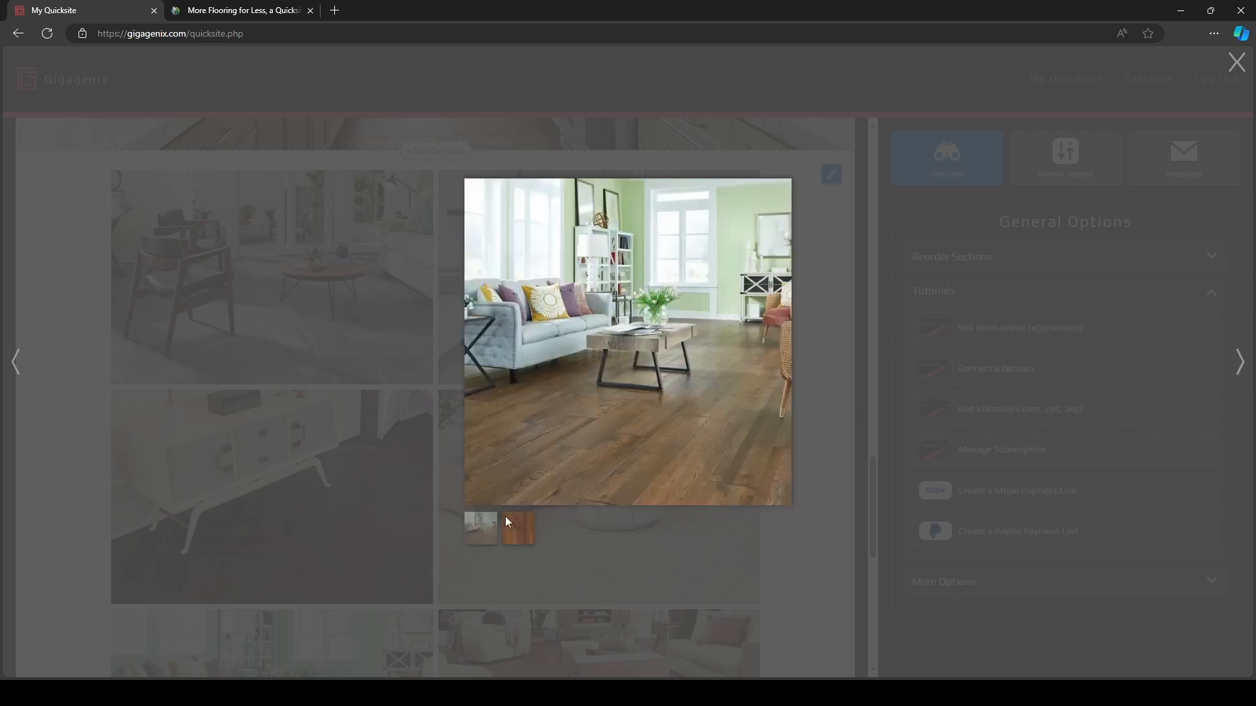
pyautogui.click(510, 536)
pyautogui.click(1240, 364)
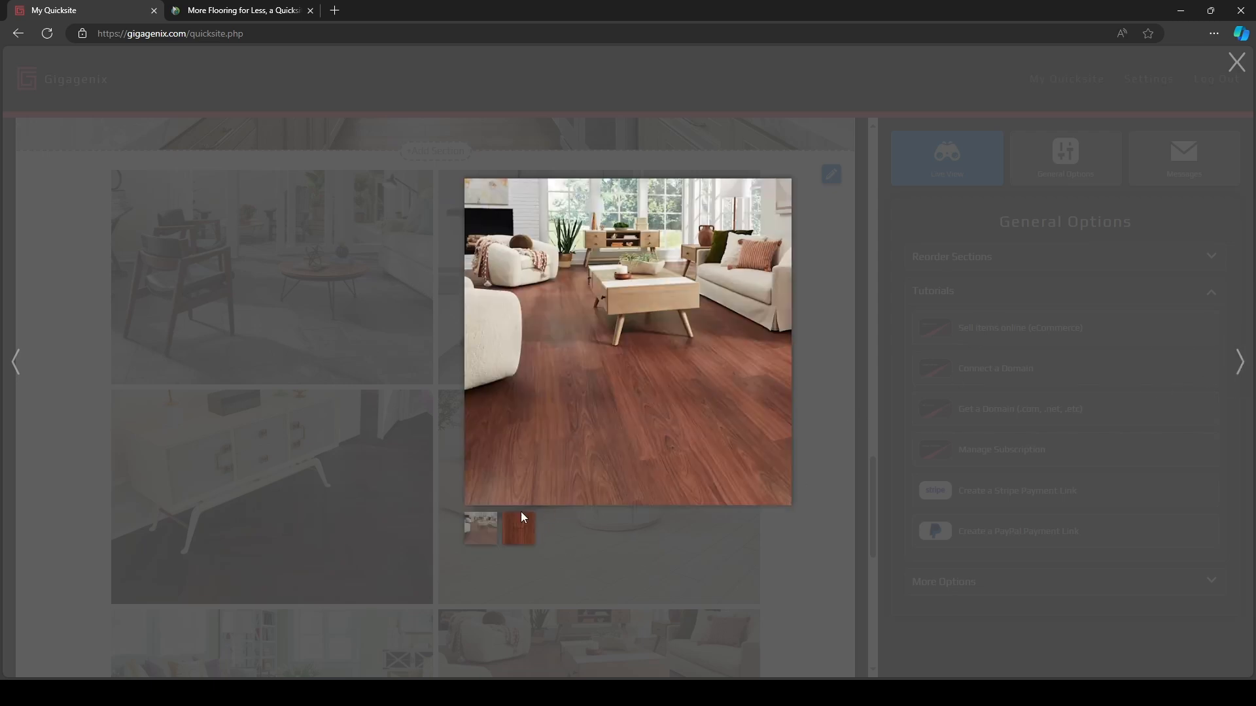
pyautogui.click(519, 533)
pyautogui.click(1240, 363)
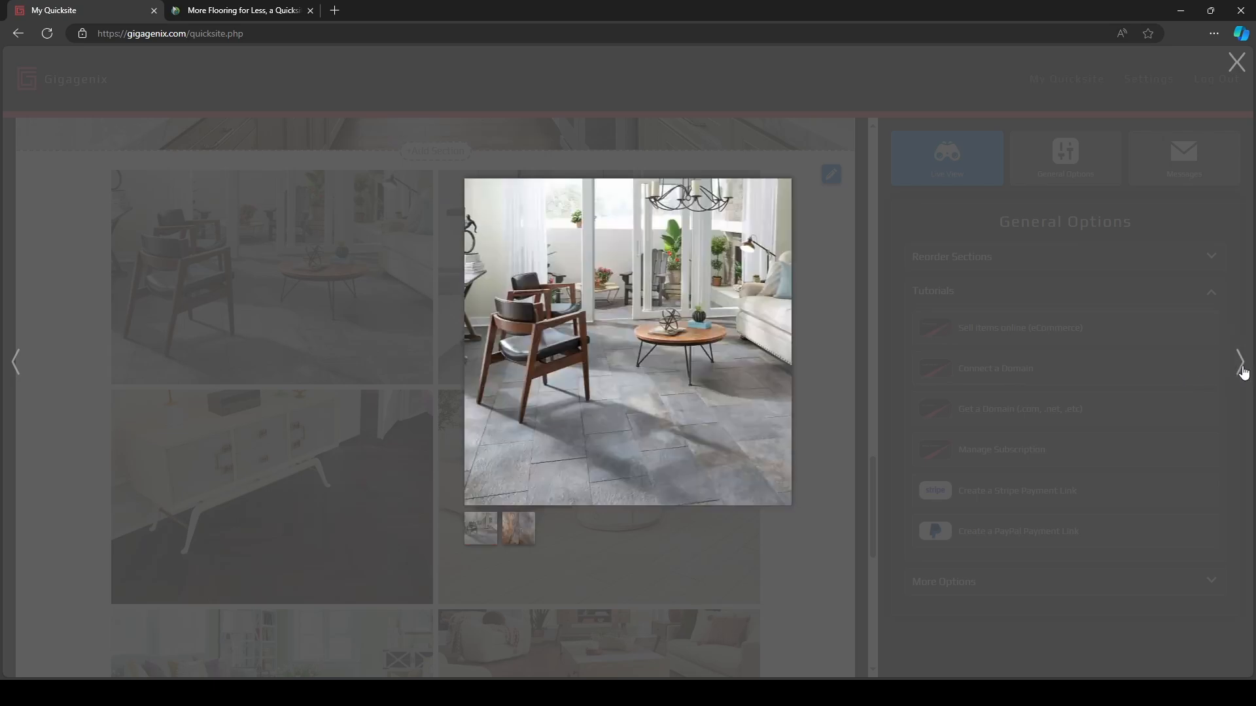
pyautogui.click(1233, 74)
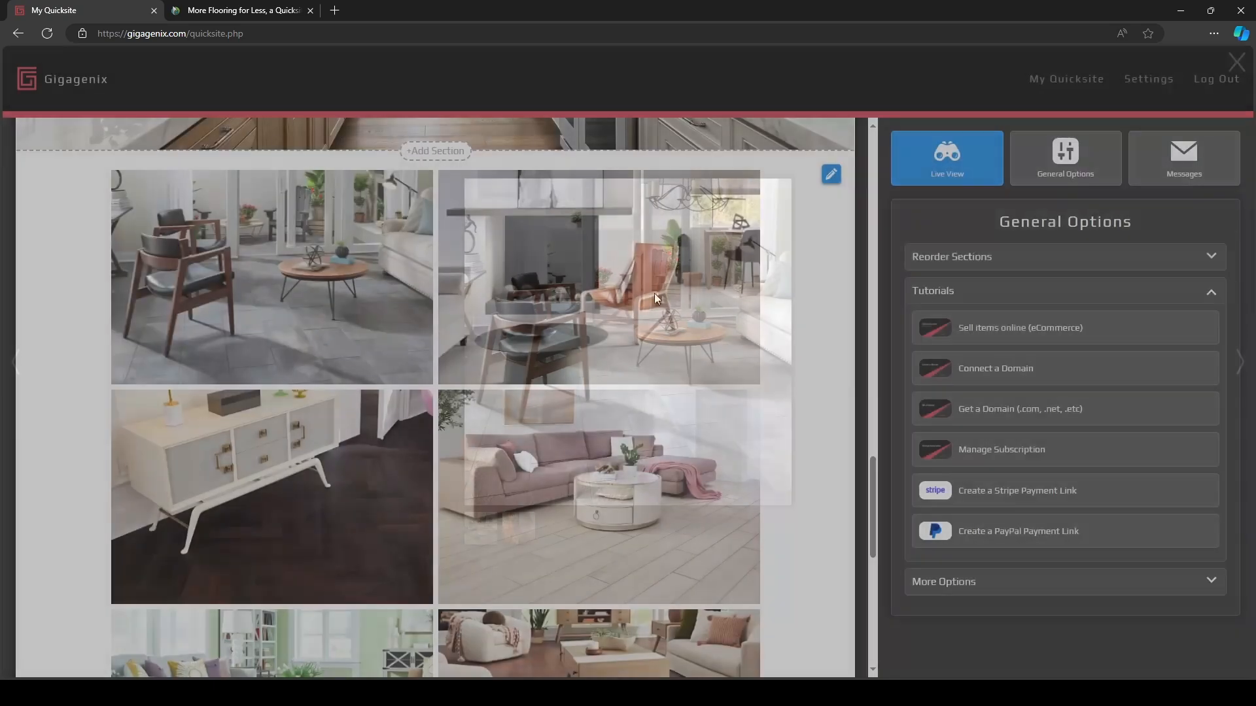
# Widen the gallery section to the middle section width level in its background settings and save it.
pyautogui.scroll(-10, 796, 270)
pyautogui.scroll(2, 797, 272)
pyautogui.scroll(-8, 792, 285)
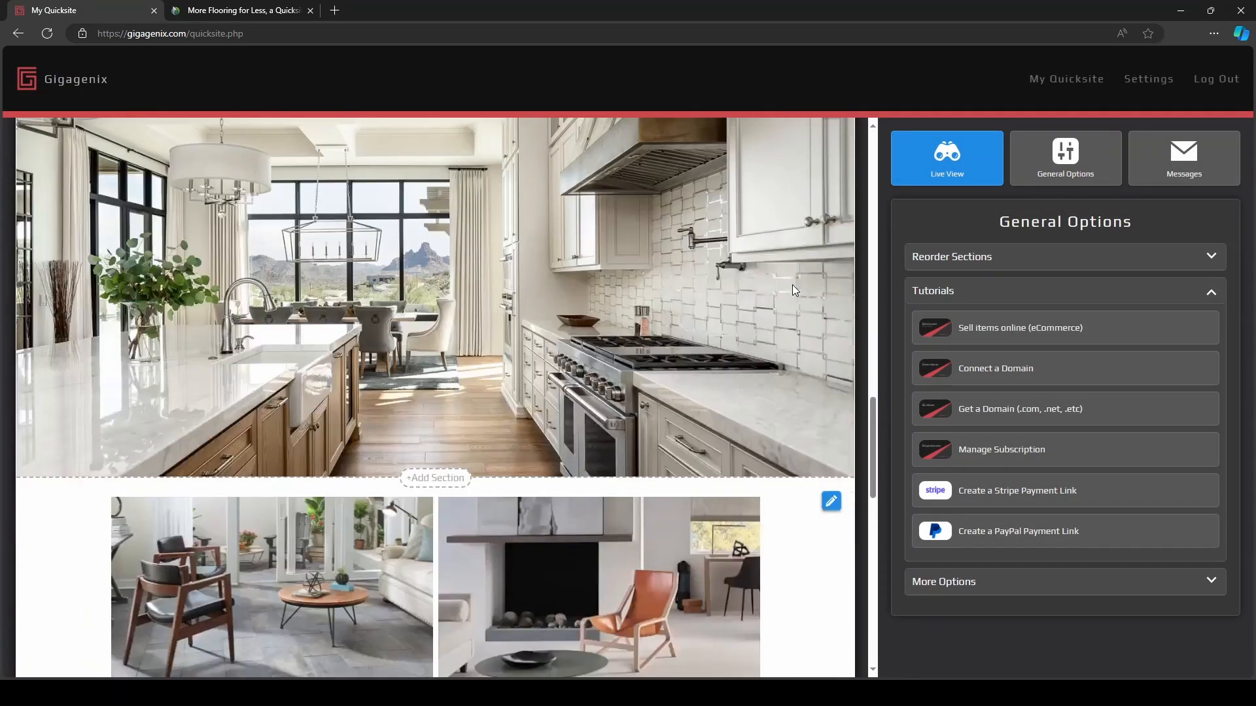
pyautogui.click(830, 238)
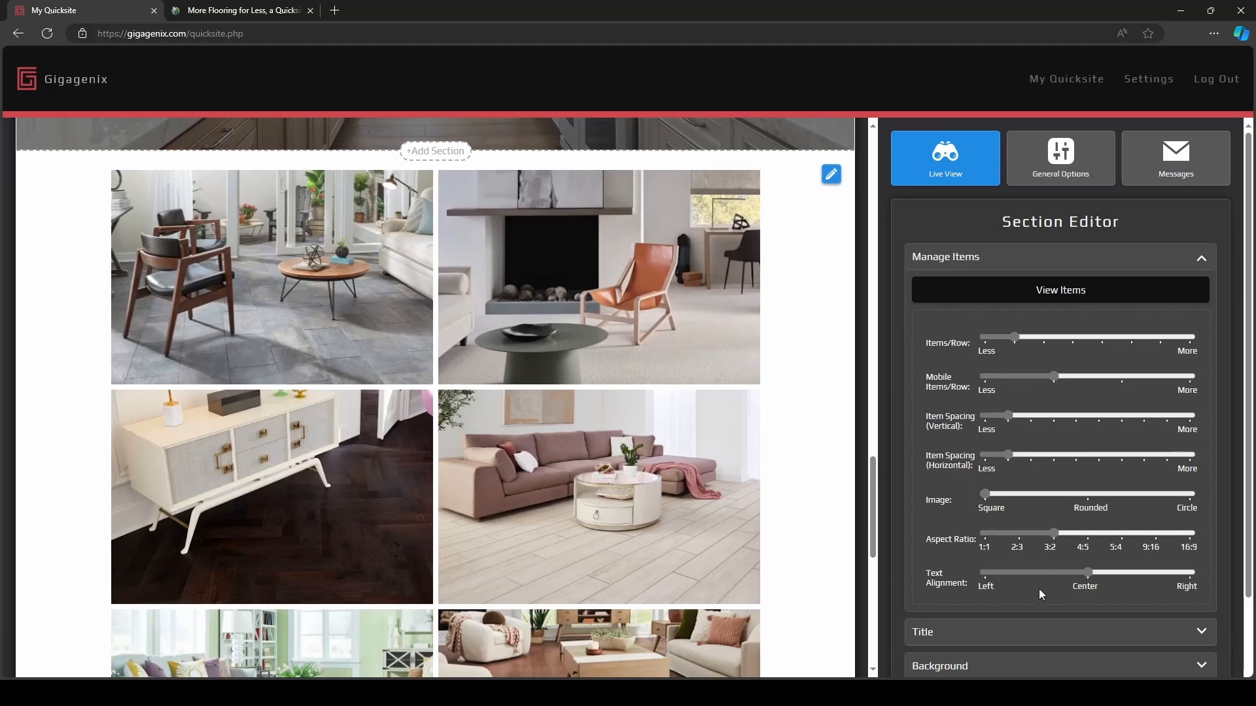
pyautogui.scroll(-2, 1027, 602)
pyautogui.click(974, 552)
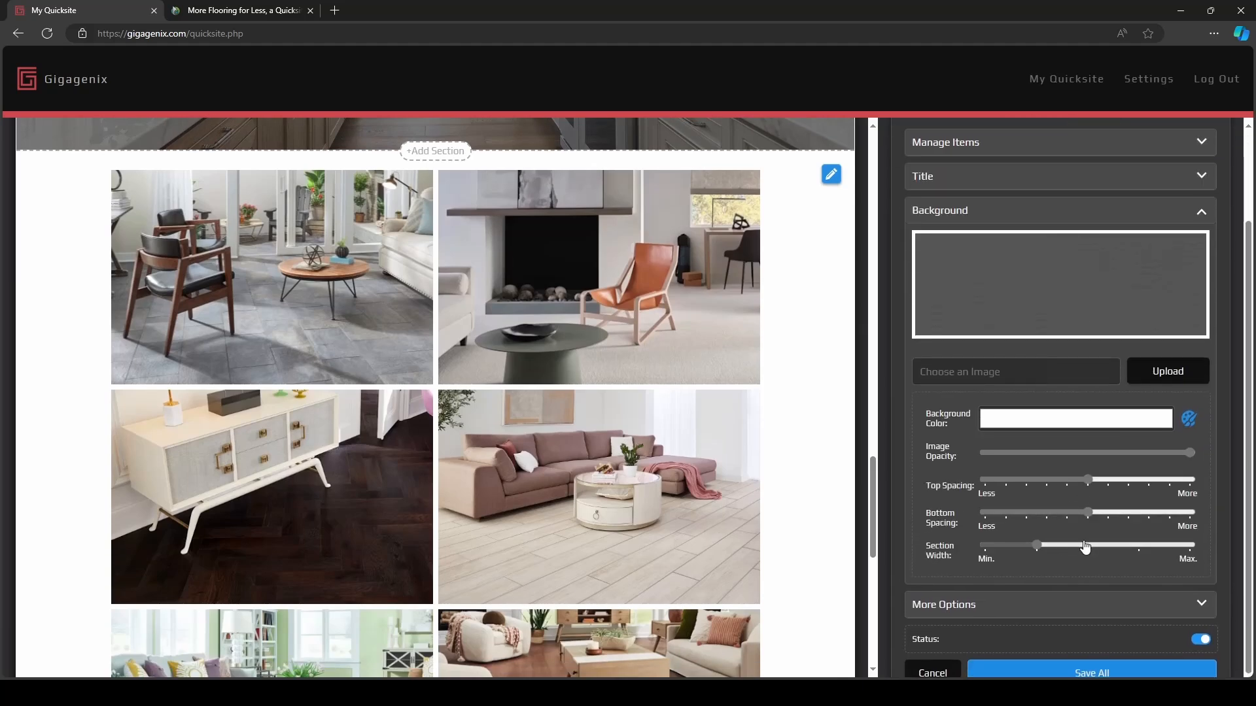
pyautogui.click(1085, 544)
pyautogui.scroll(-1, 1076, 582)
pyautogui.click(1061, 656)
# Give the section above the contact form the title Learn More, in the Alegreya Sans SC font with the light brown font color.
pyautogui.scroll(-8, 507, 439)
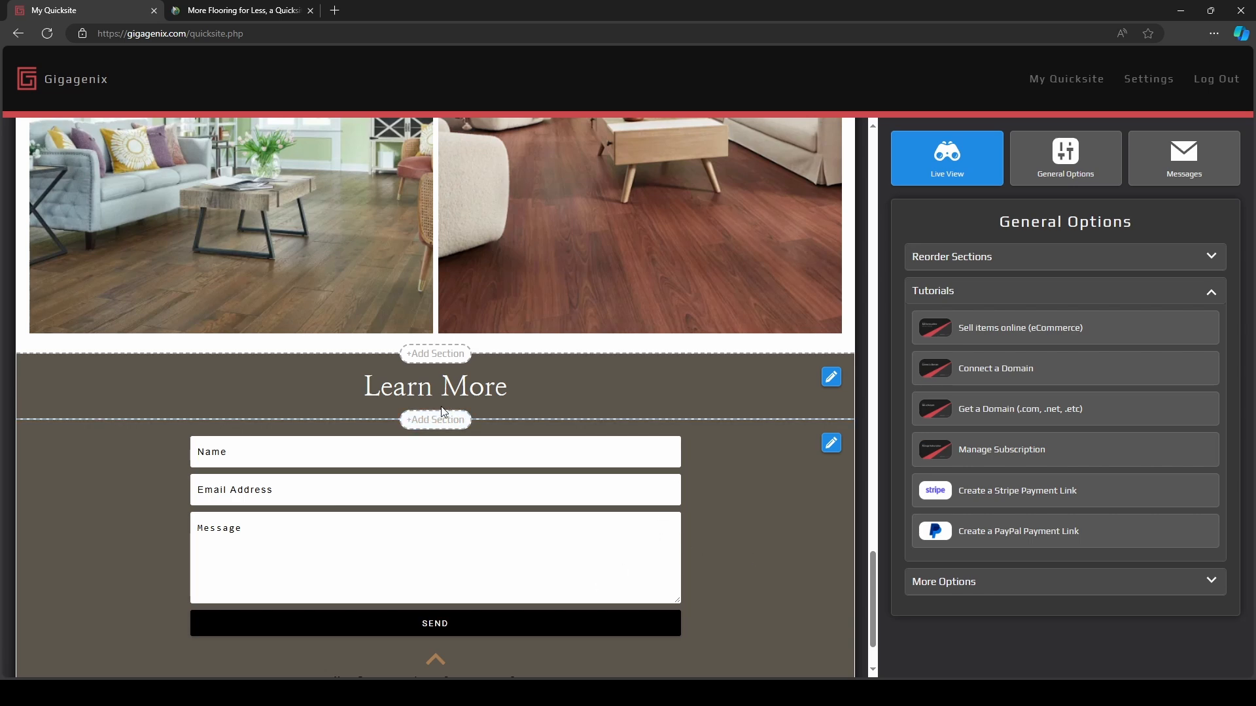
pyautogui.click(827, 383)
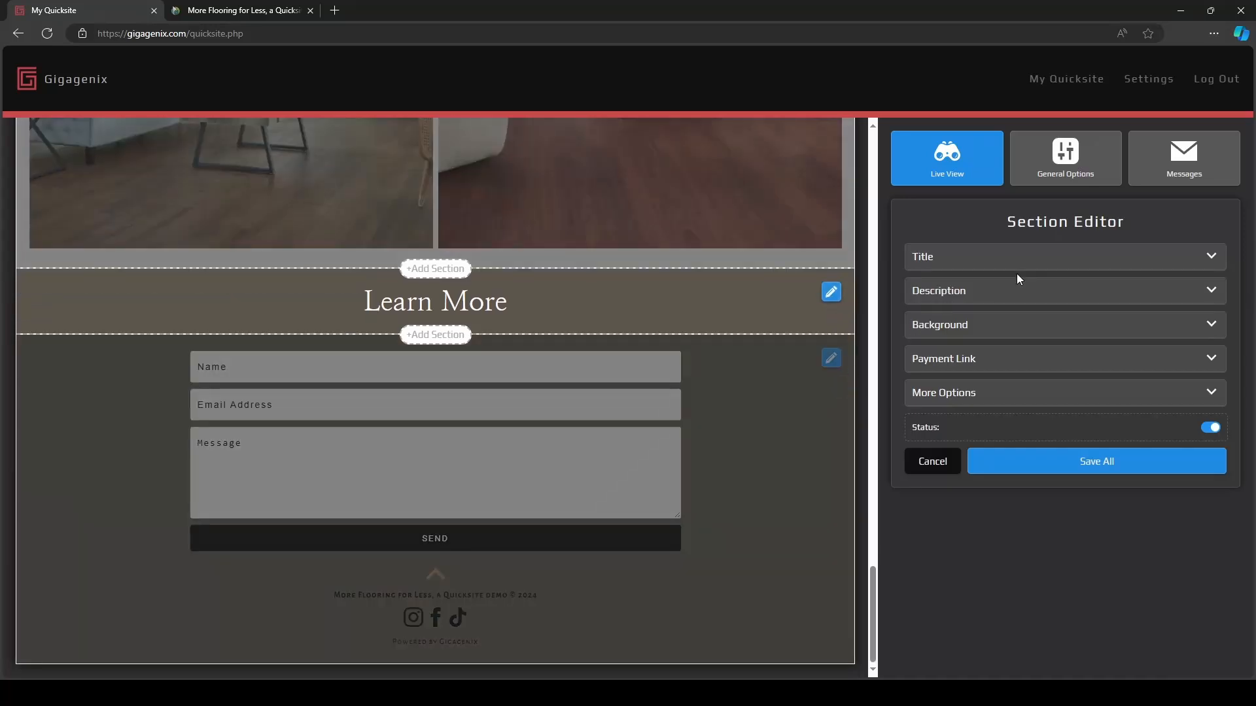
pyautogui.click(949, 259)
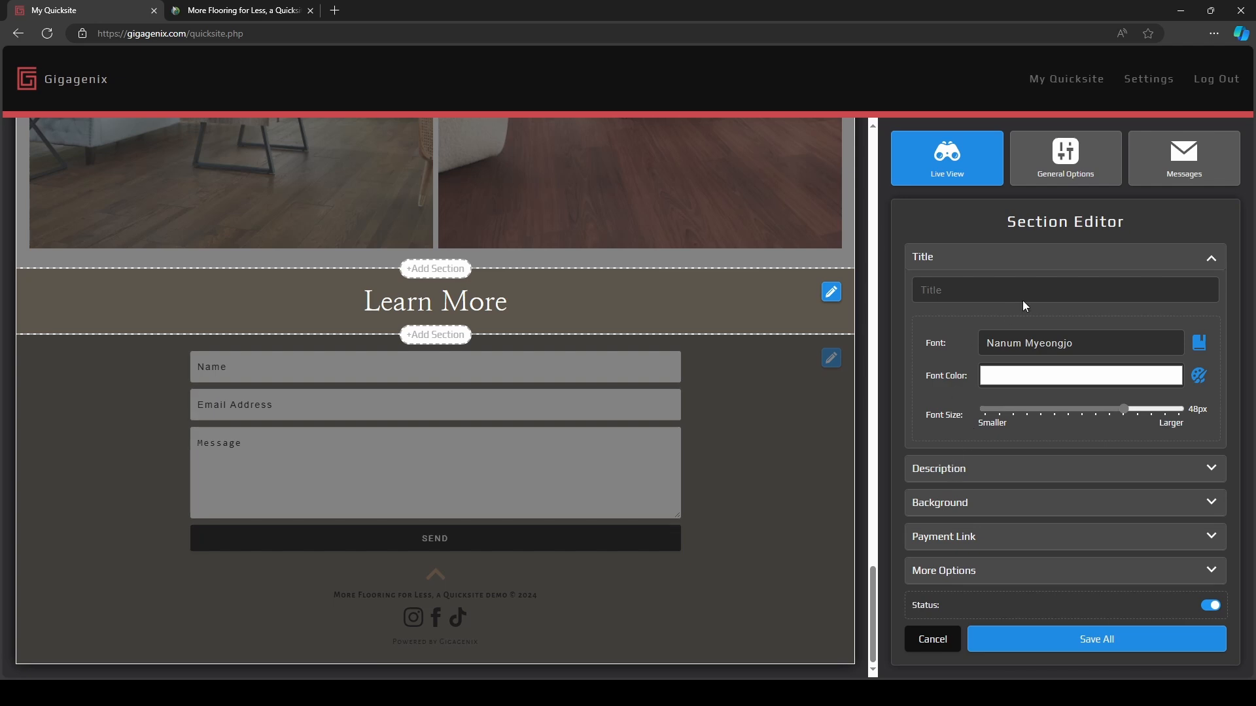
pyautogui.click(993, 294)
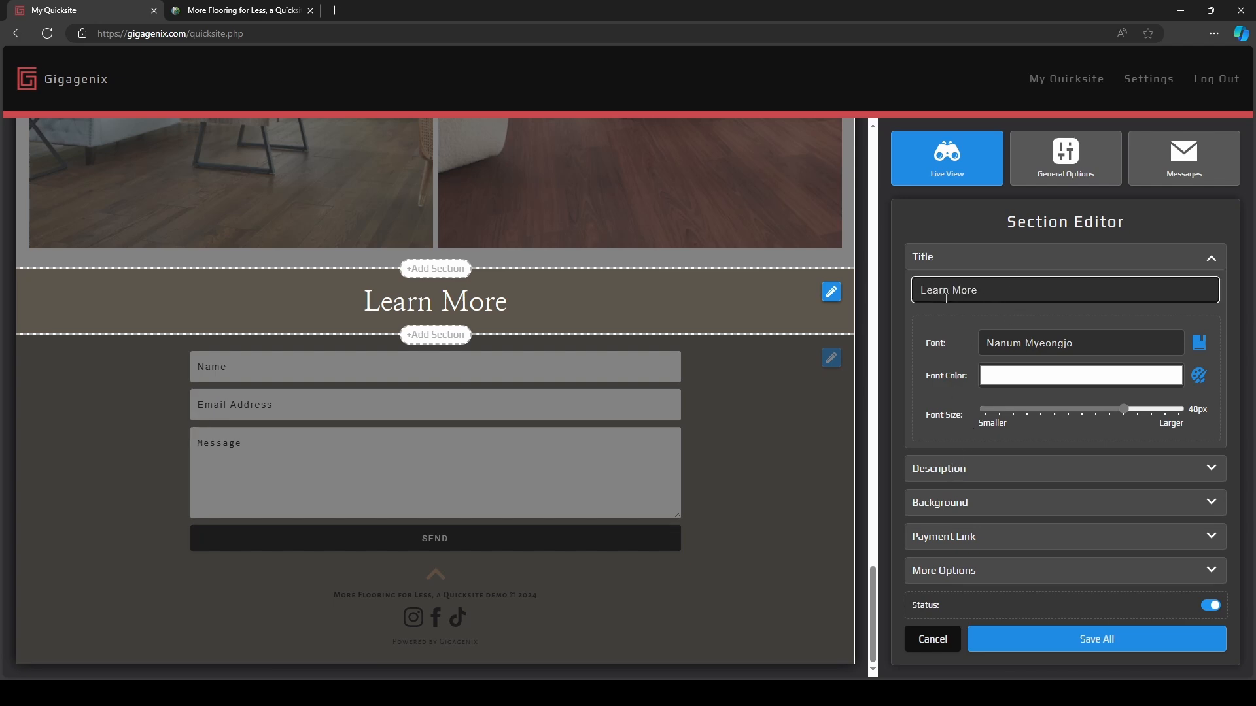
pyautogui.click(1198, 343)
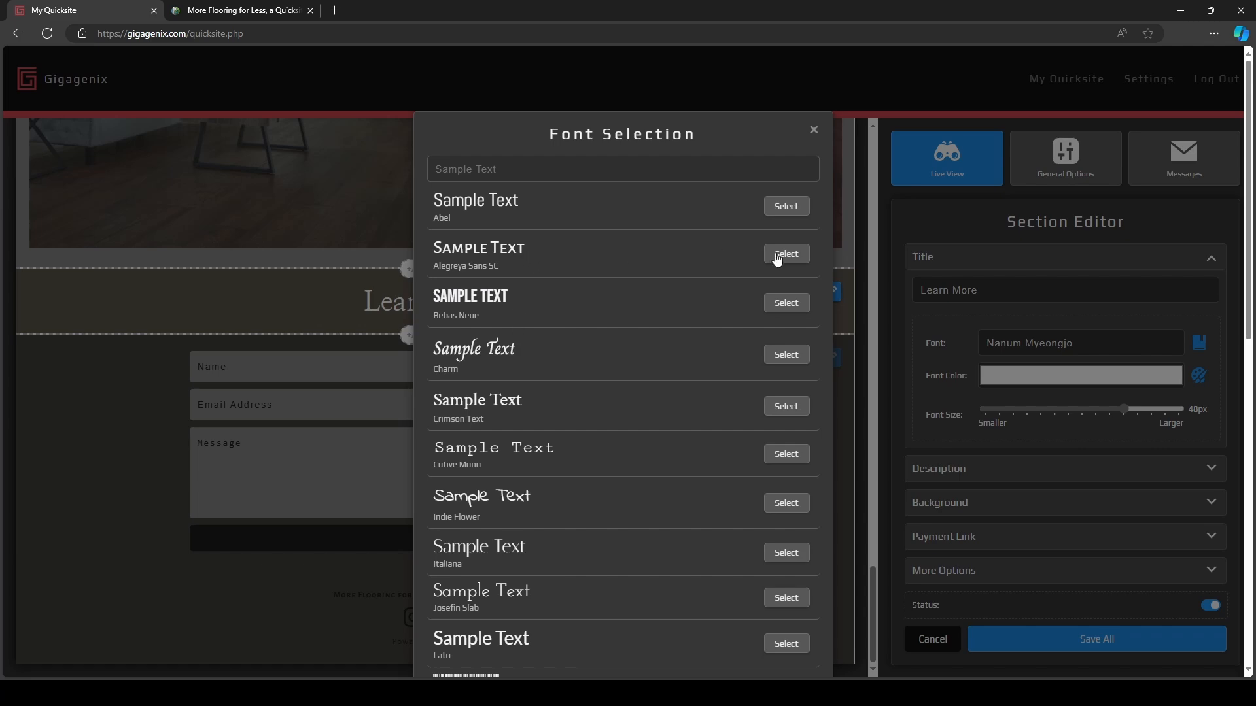
pyautogui.click(777, 256)
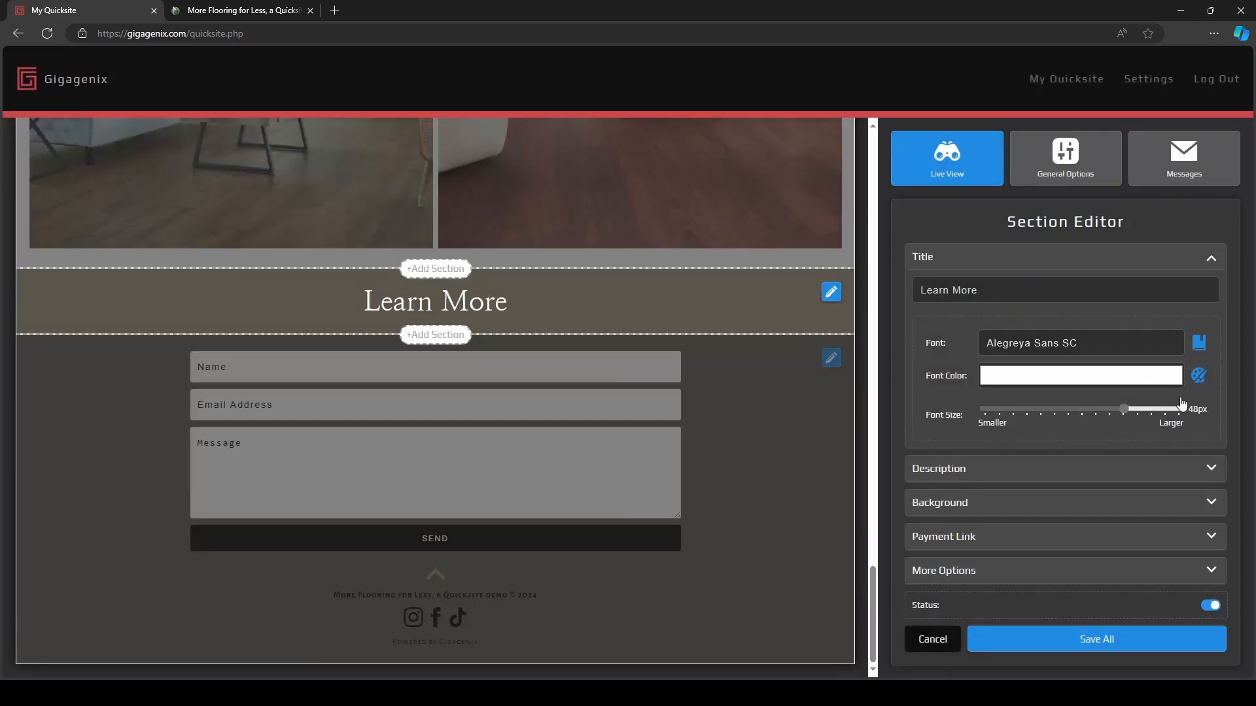
pyautogui.click(1198, 376)
pyautogui.click(576, 435)
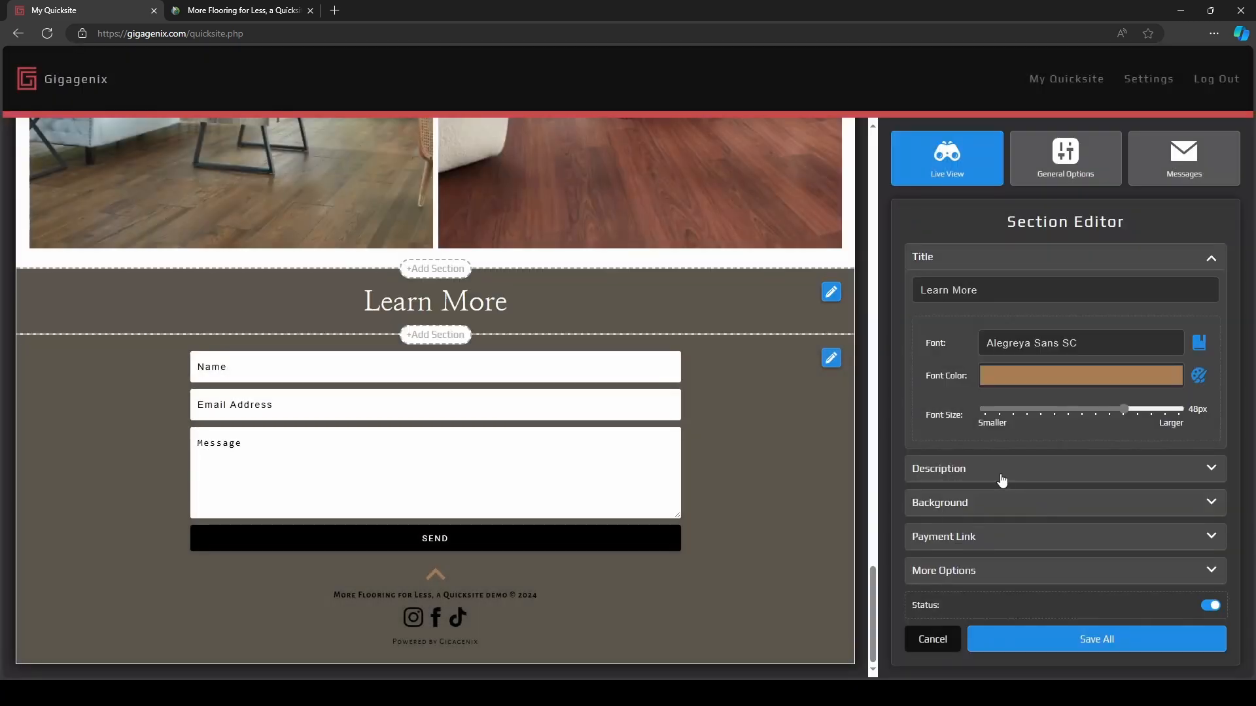
# Replace the section's description with the two flooring paragraphs beginning "Transform your space with our extensive range of flooring solutions".
pyautogui.click(1001, 479)
pyautogui.moveTo(970, 397); pyautogui.dragTo(904, 330)
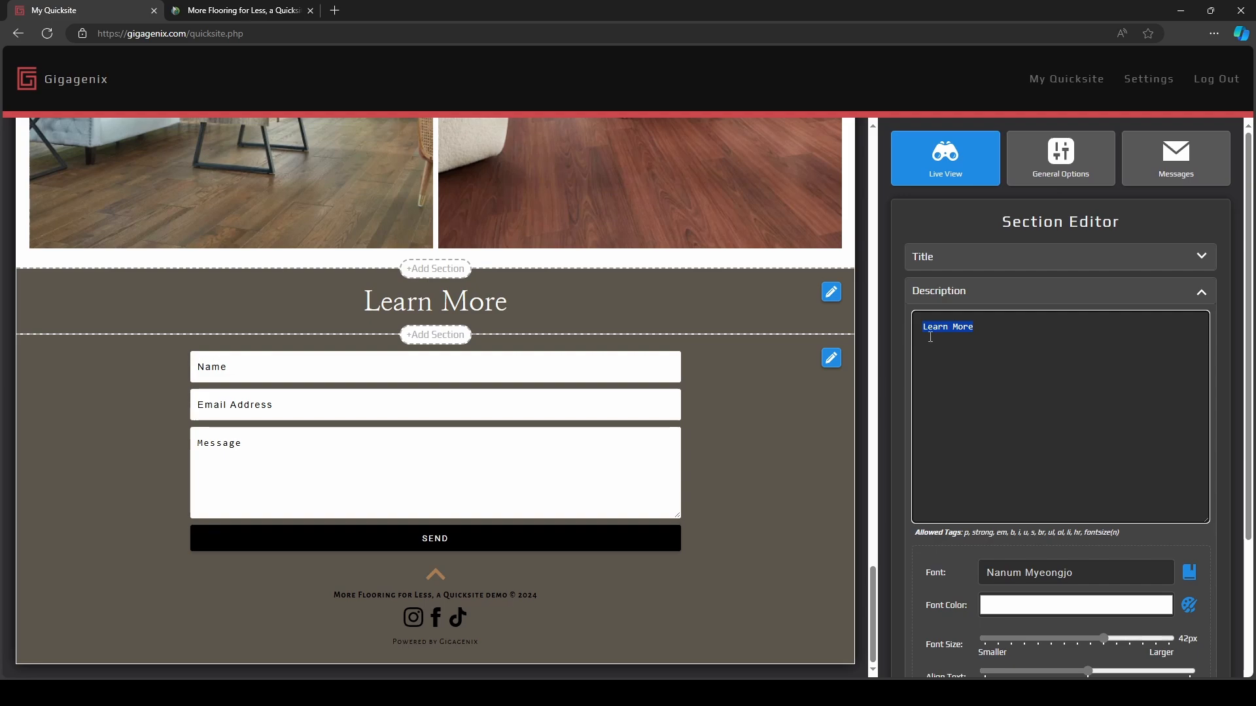
pyautogui.write('Transform your space with our extensive range of flooring solutions designed to elevate both style and functionality. Whether you seek the timeless elegance of hardwood, the versatile durability of laminate, the cozy comfort of carpet, or the sleek modernity of vinyl our collection offers a myriad of options to suit every taste and lifestyle.  Explore a spectrum of textures colors and finishes accompanied by expert guidance to help you make the ideal choice for your home or business. With our commitment to quality and customer satisfaction finding your perfect flooring has never been easier.')
# Set the description's font to Abel and its font color to black.
pyautogui.scroll(-3, 1142, 484)
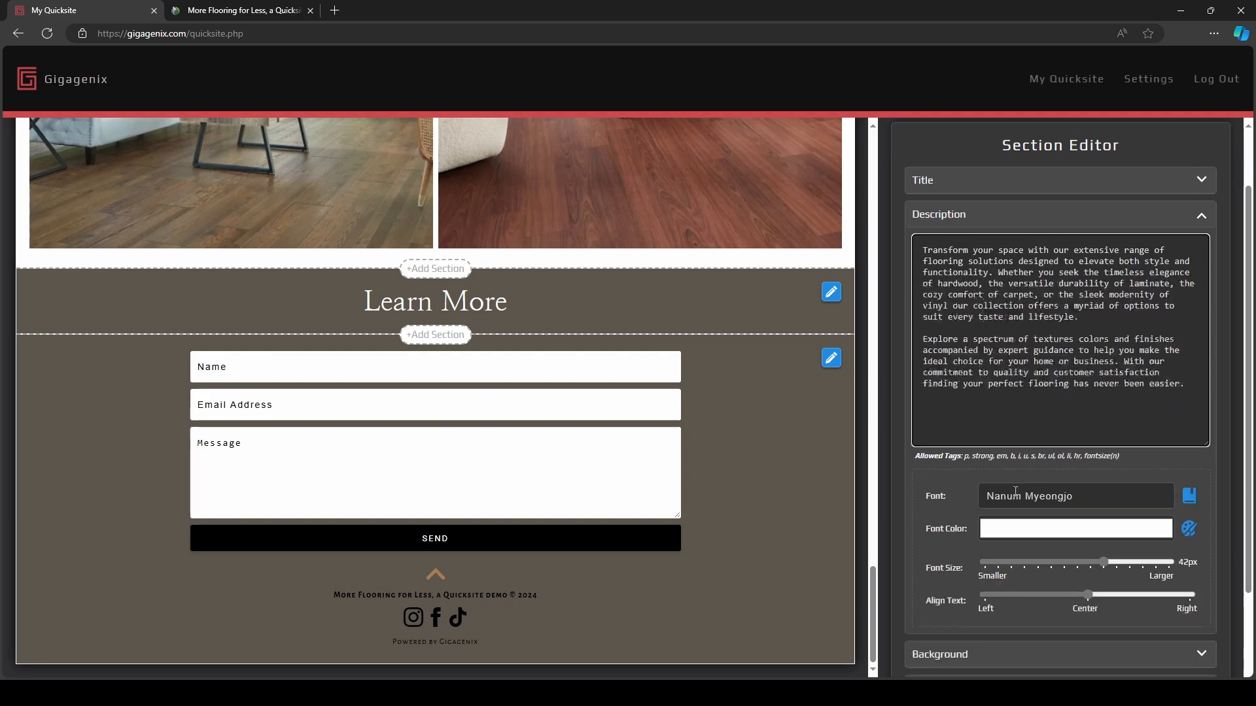
pyautogui.click(1189, 377)
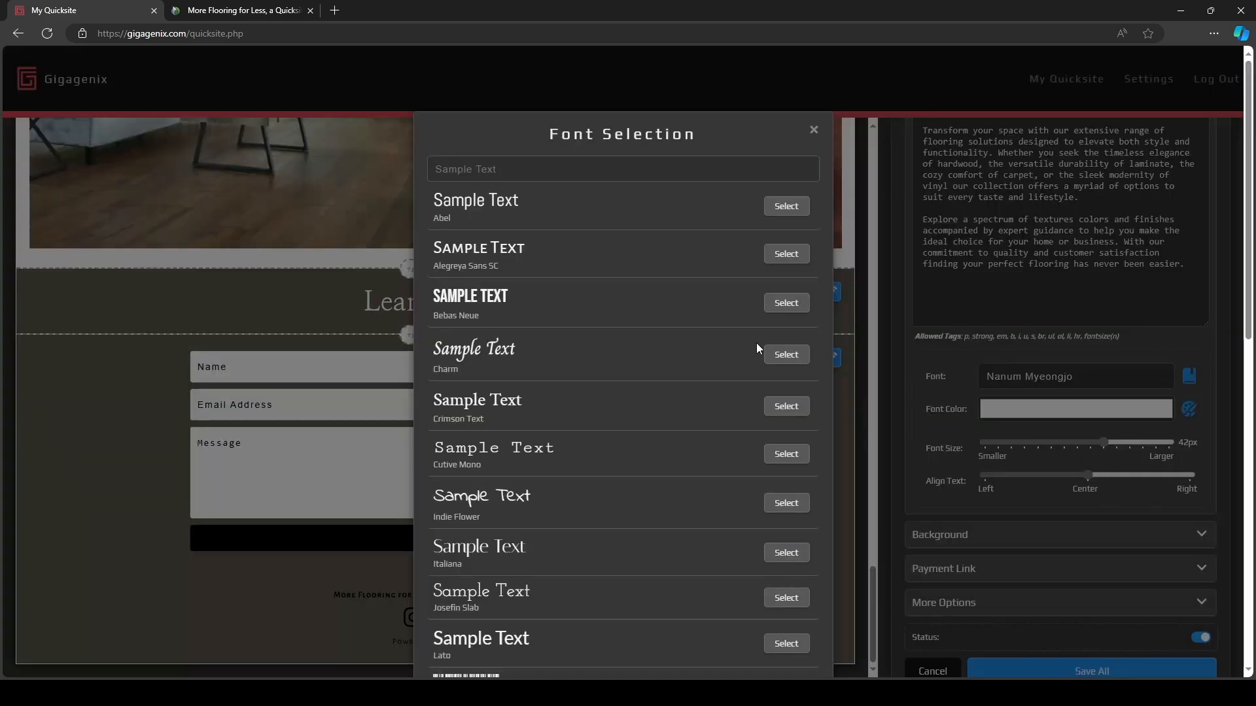
pyautogui.click(786, 206)
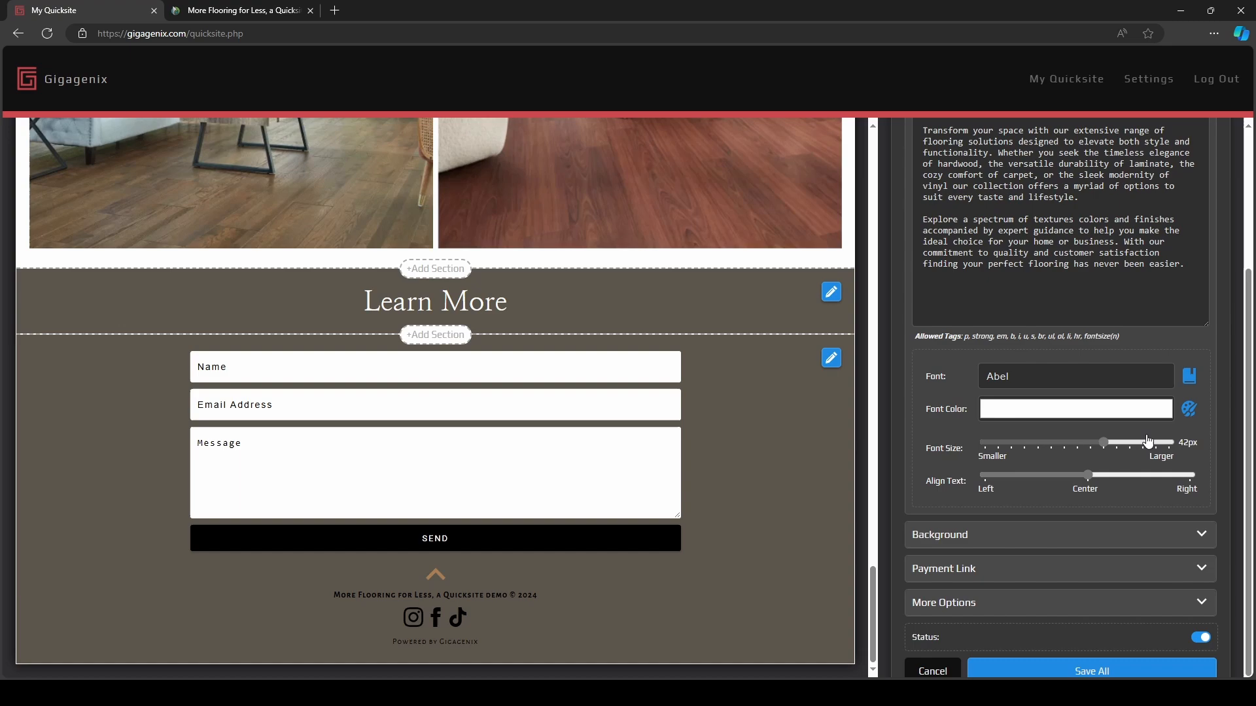
pyautogui.click(1189, 409)
pyautogui.click(579, 564)
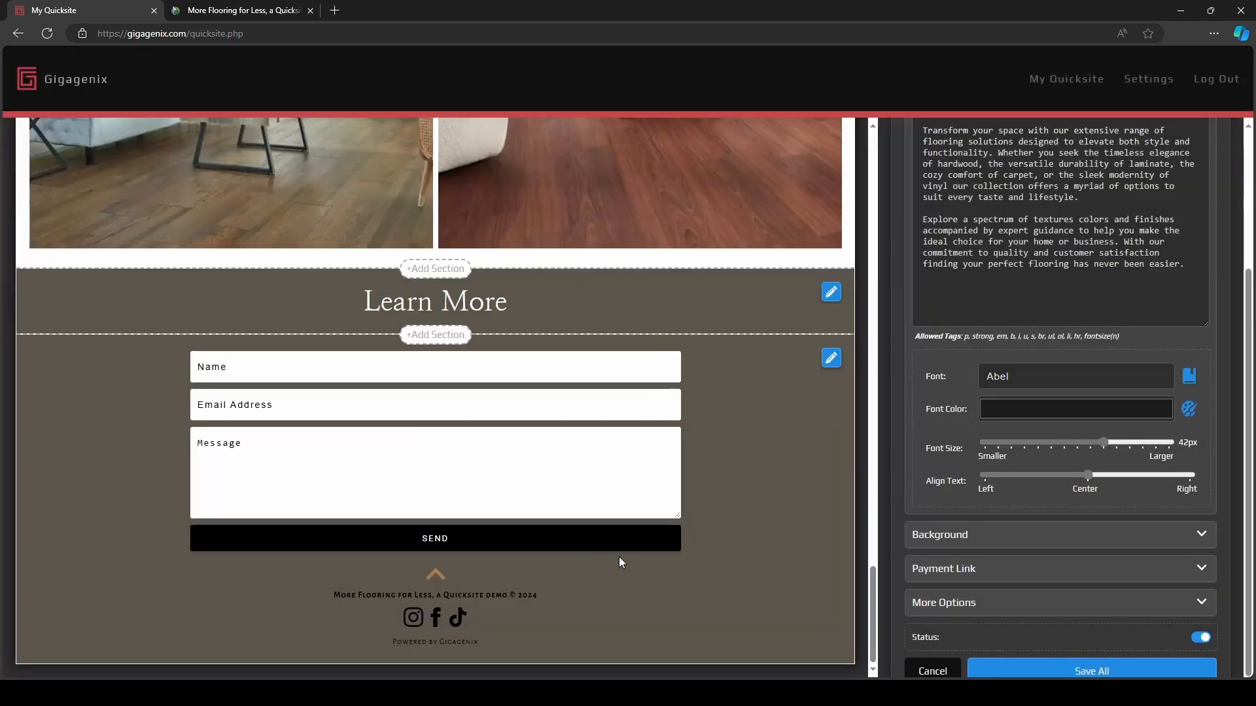
# Set the Learn More description's font color to #1C1C1C, its alignment to left and its font size to 16px.
pyautogui.click(1189, 409)
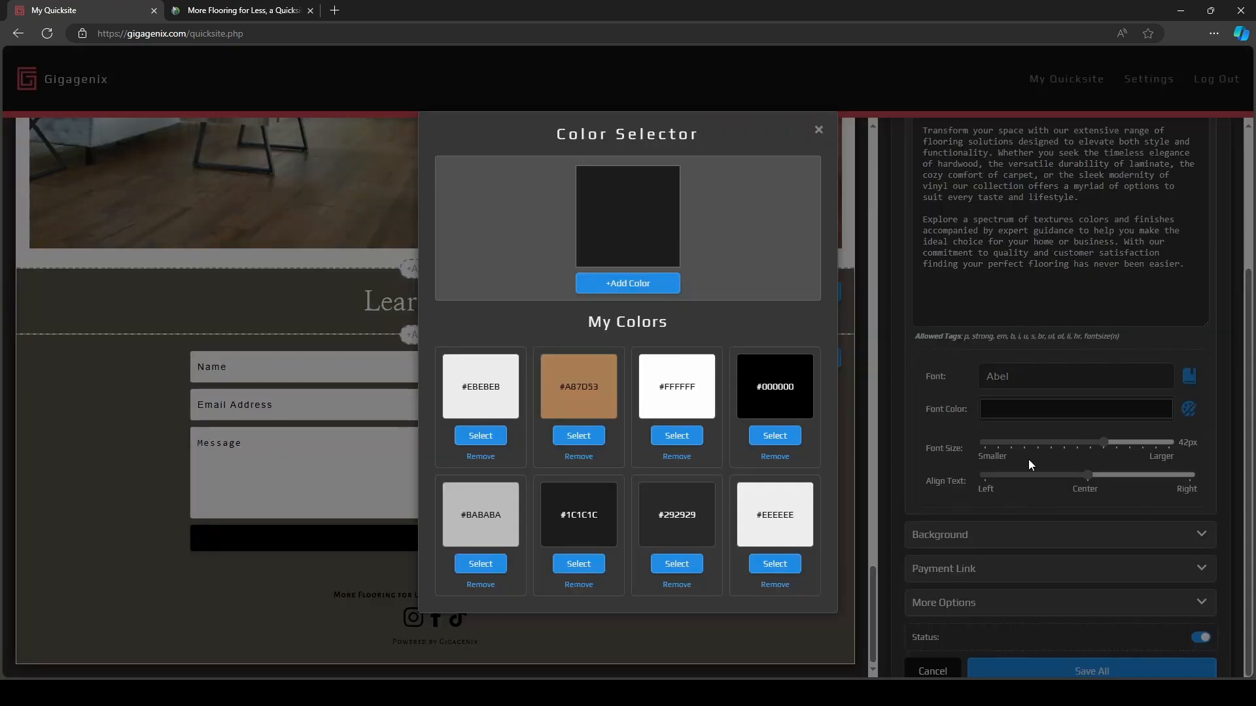
pyautogui.click(578, 565)
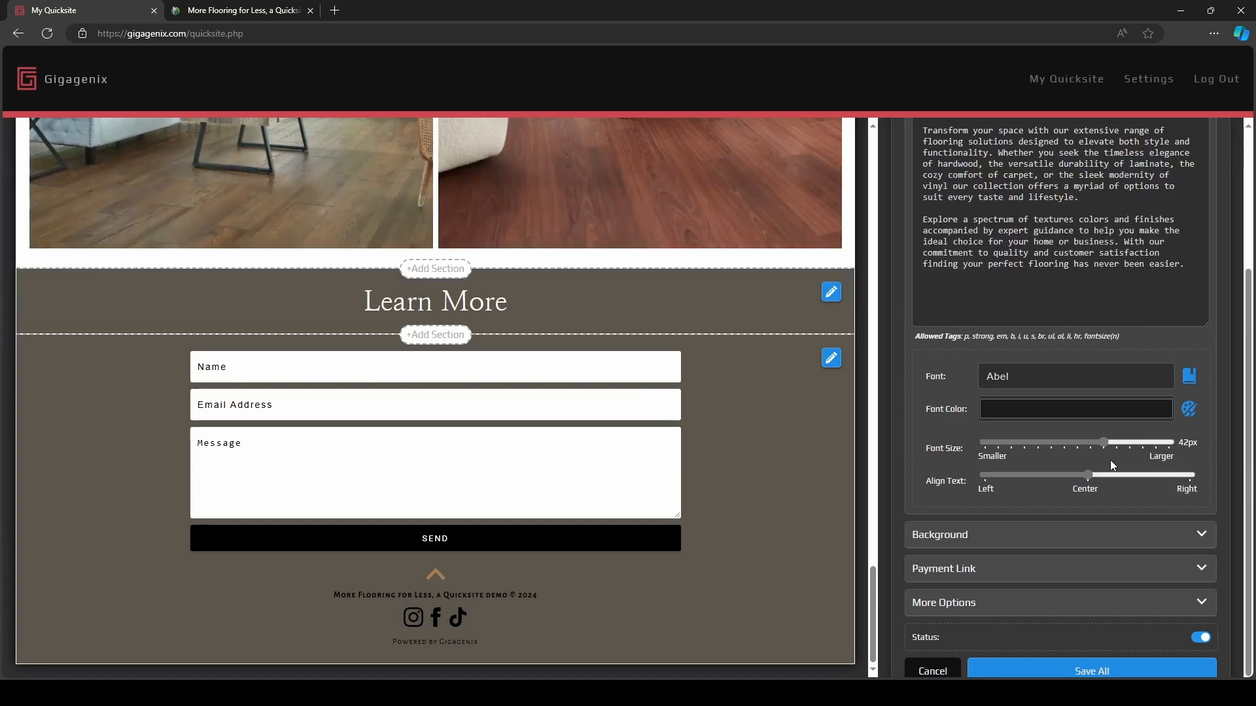
pyautogui.click(981, 472)
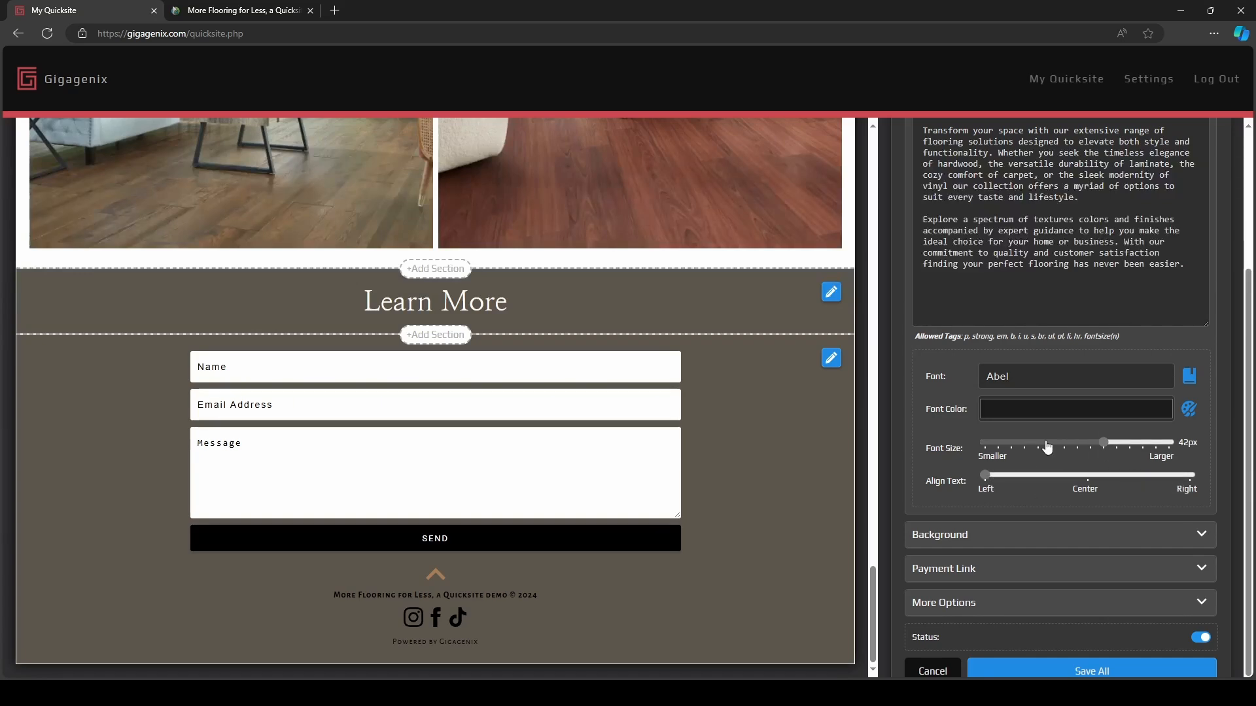
pyautogui.click(1026, 443)
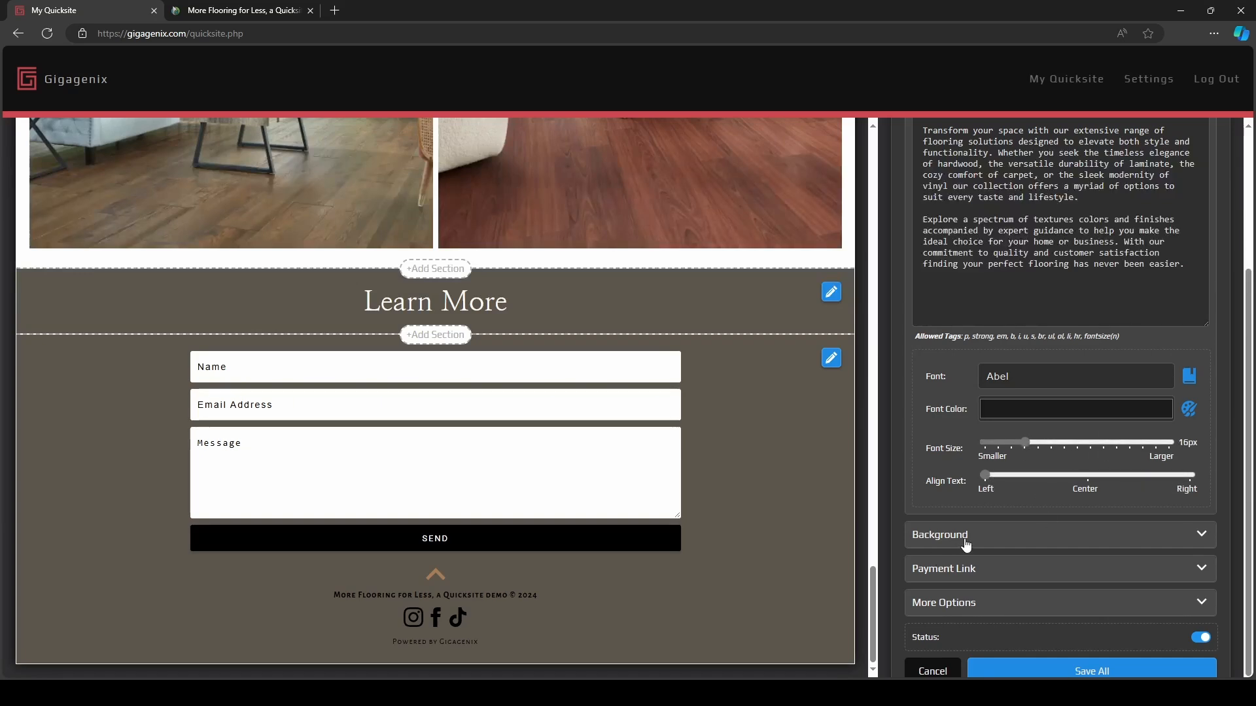
# Set the Learn More section's background color to the light gray #EBEBEB.
pyautogui.click(1017, 543)
pyautogui.click(1199, 378)
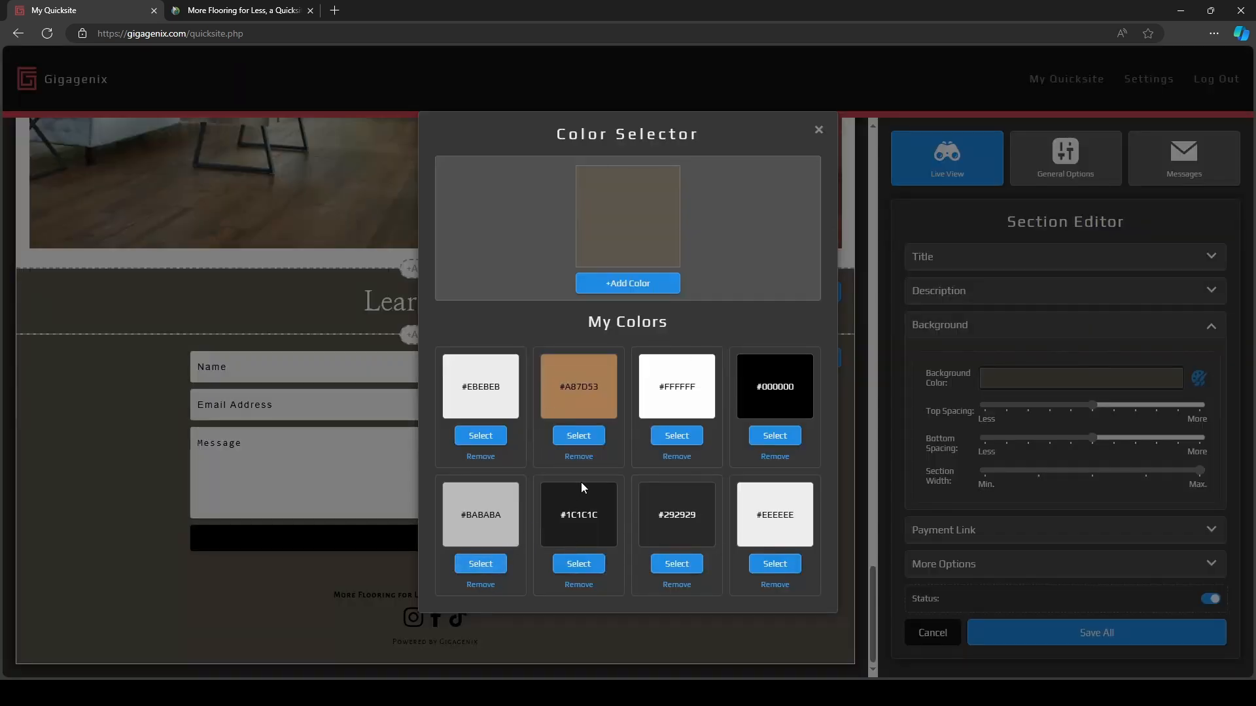
pyautogui.click(483, 439)
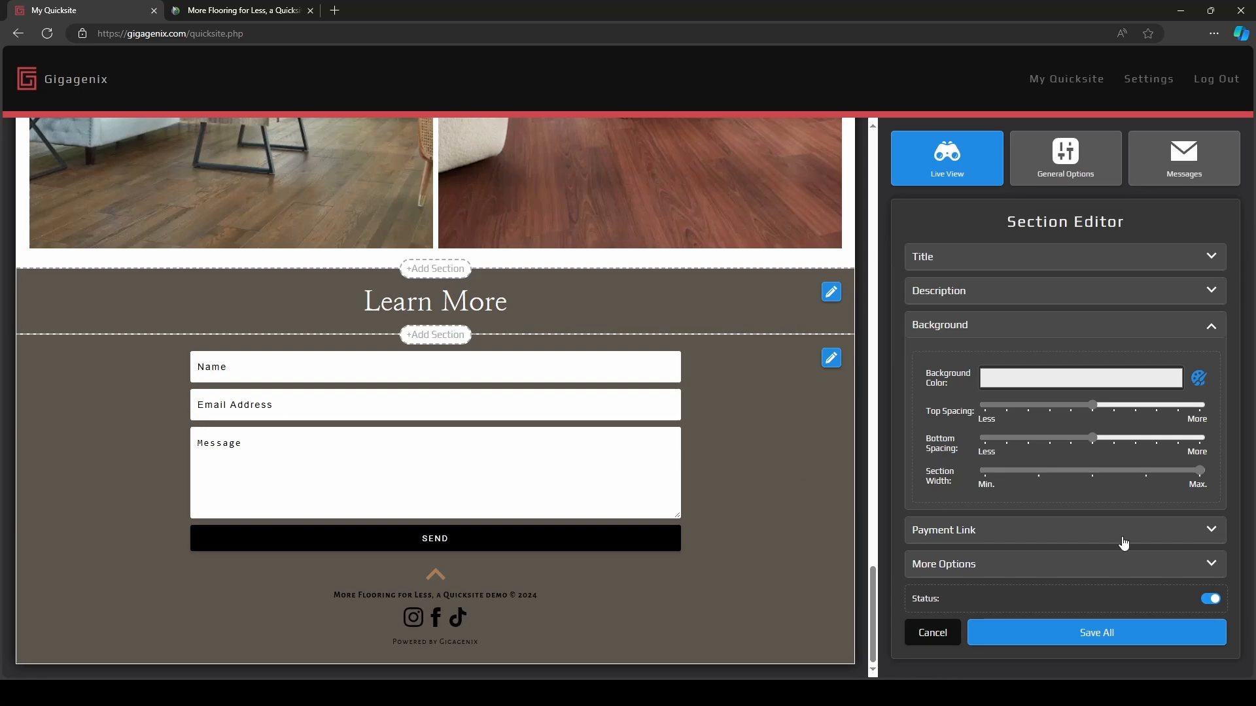
# Reduce the section's top and bottom spacing to the fourth level, set its width to the middle level, and save.
pyautogui.moveTo(1006, 410); pyautogui.dragTo(1051, 445)
pyautogui.click(1050, 440)
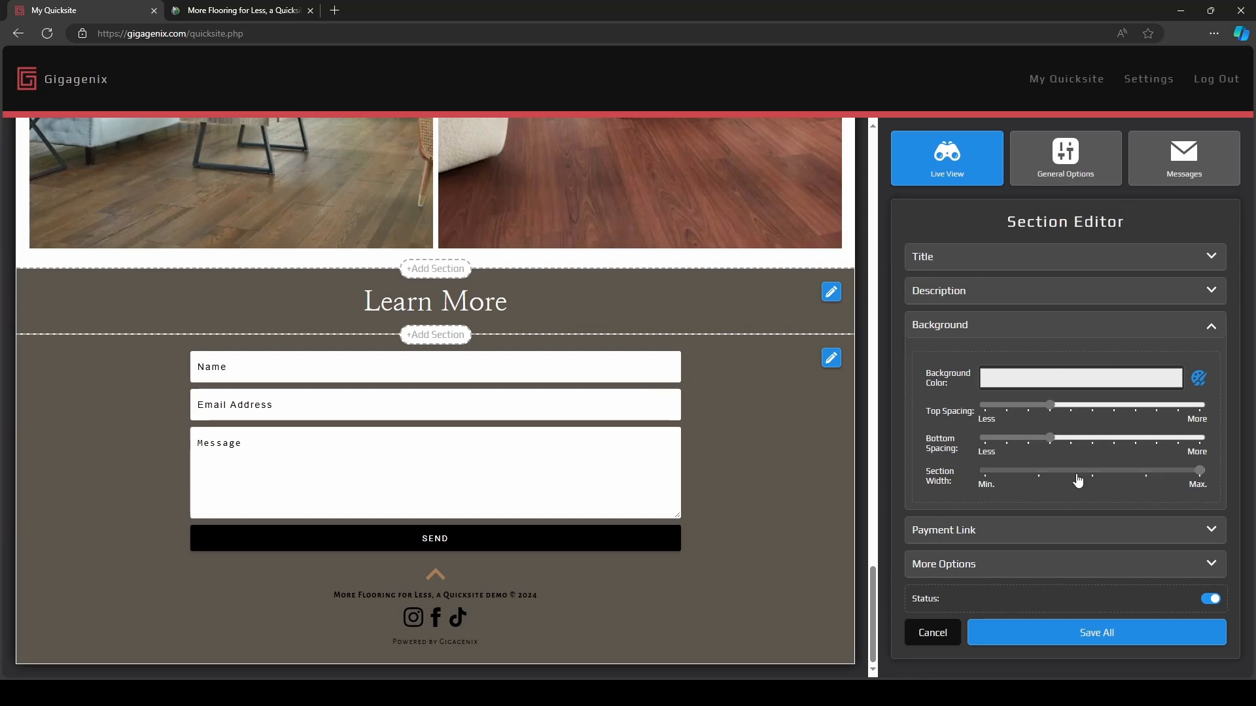
pyautogui.click(1146, 472)
pyautogui.click(1092, 472)
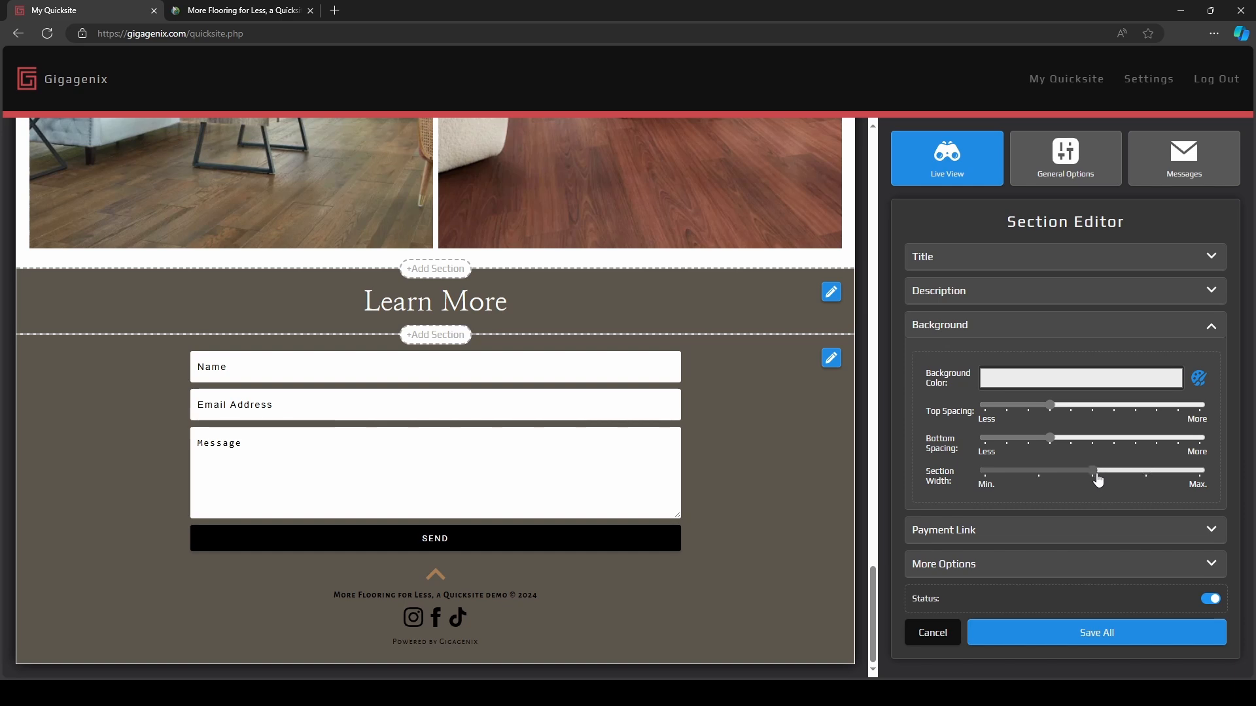
pyautogui.click(1032, 629)
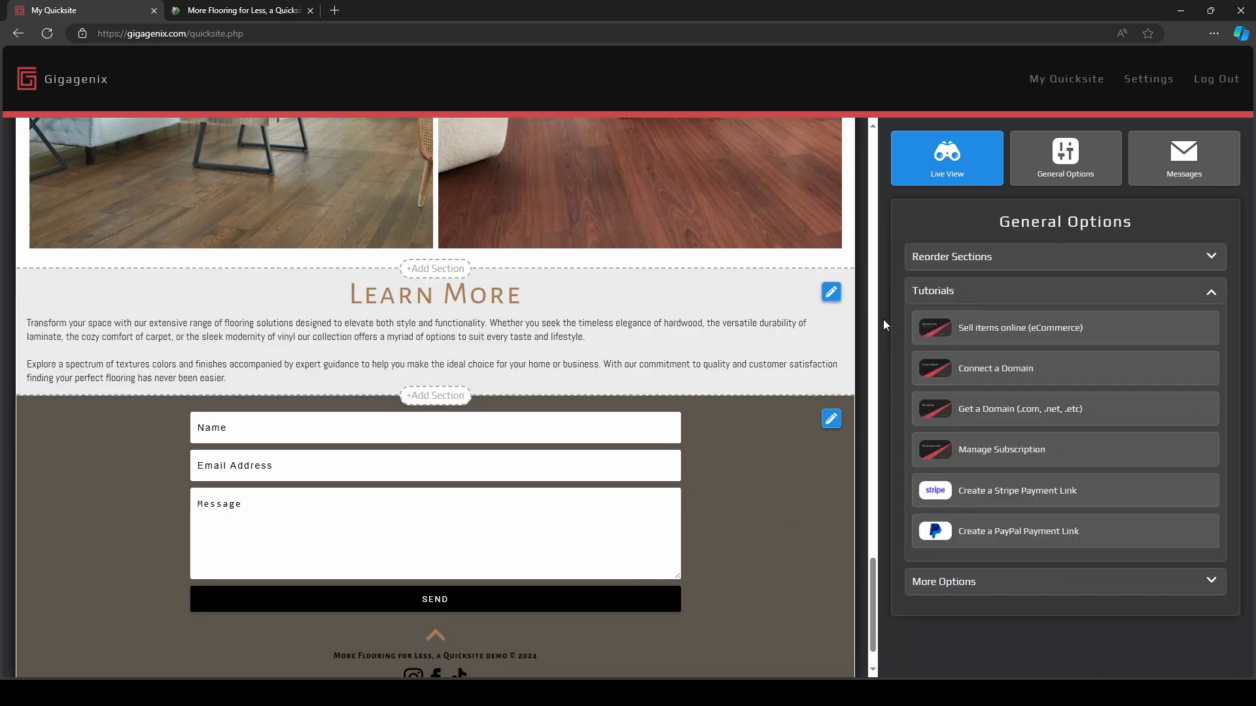
# Reduce the Learn More section's bottom spacing to the minimum in its background settings and save.
pyautogui.click(830, 292)
pyautogui.click(972, 339)
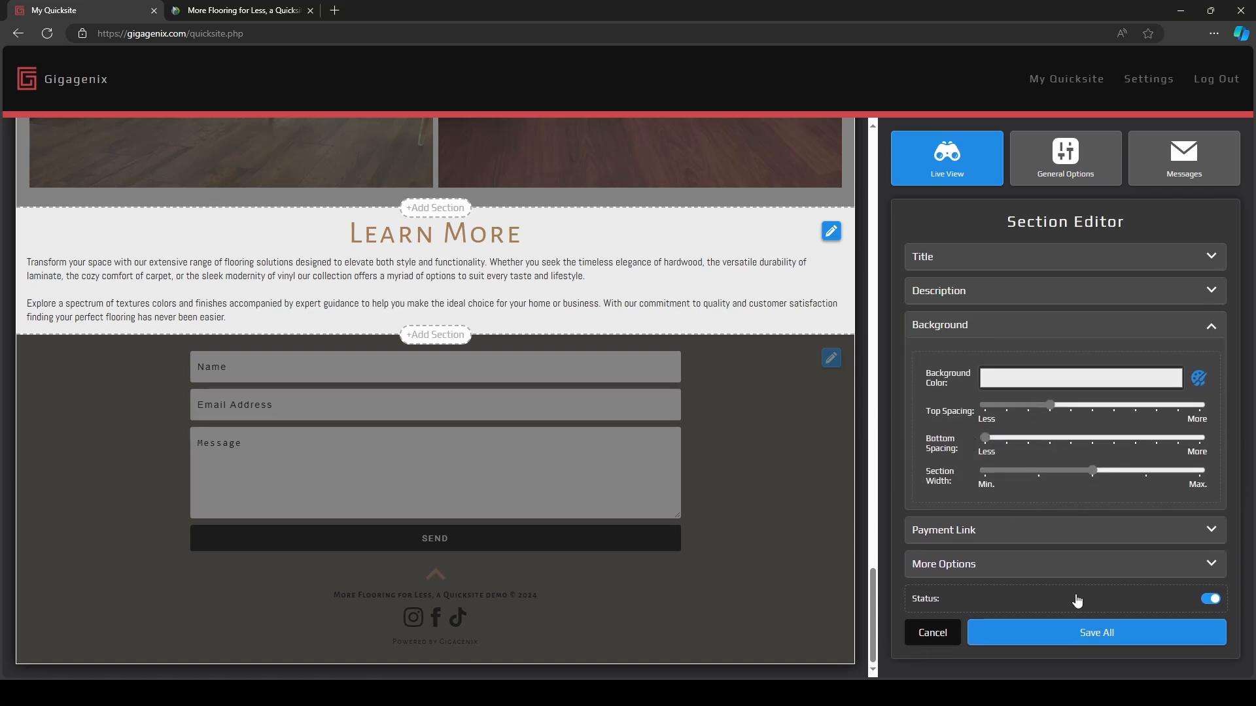
pyautogui.click(1058, 632)
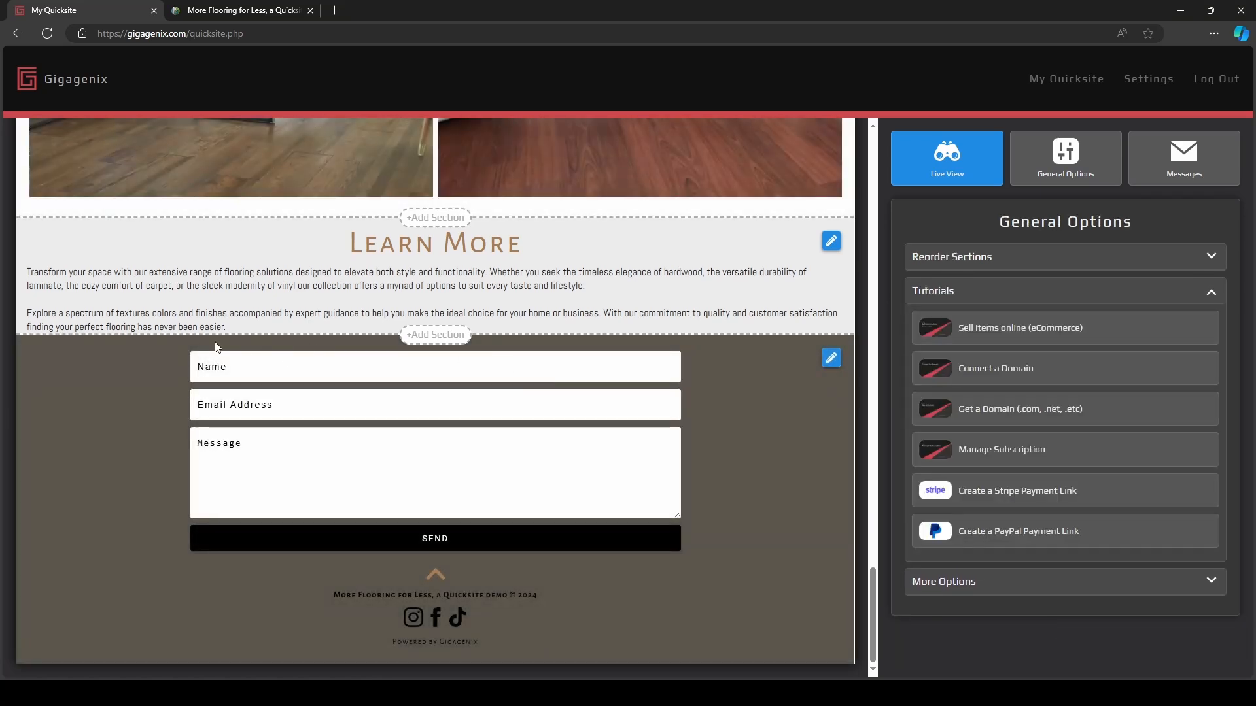
# Add a Large Image section between the Learn More text and the contact form, and upload Learn-more.jpg as its image.
pyautogui.click(424, 335)
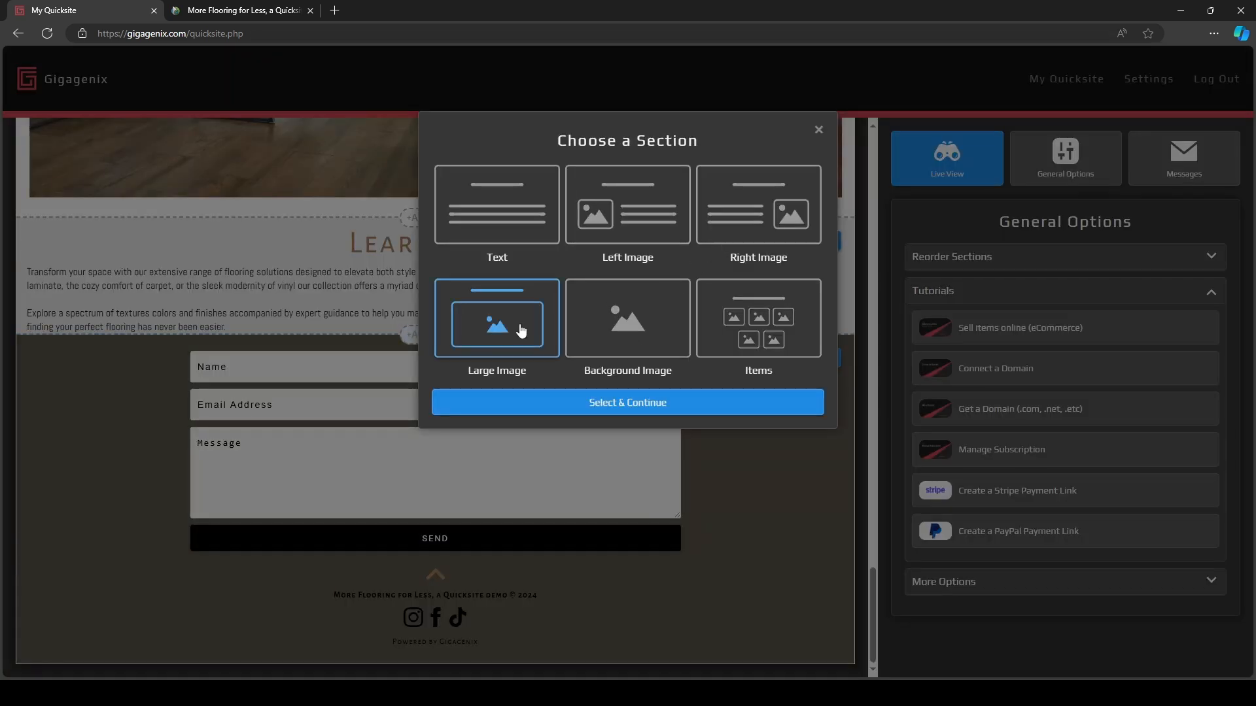
pyautogui.click(575, 406)
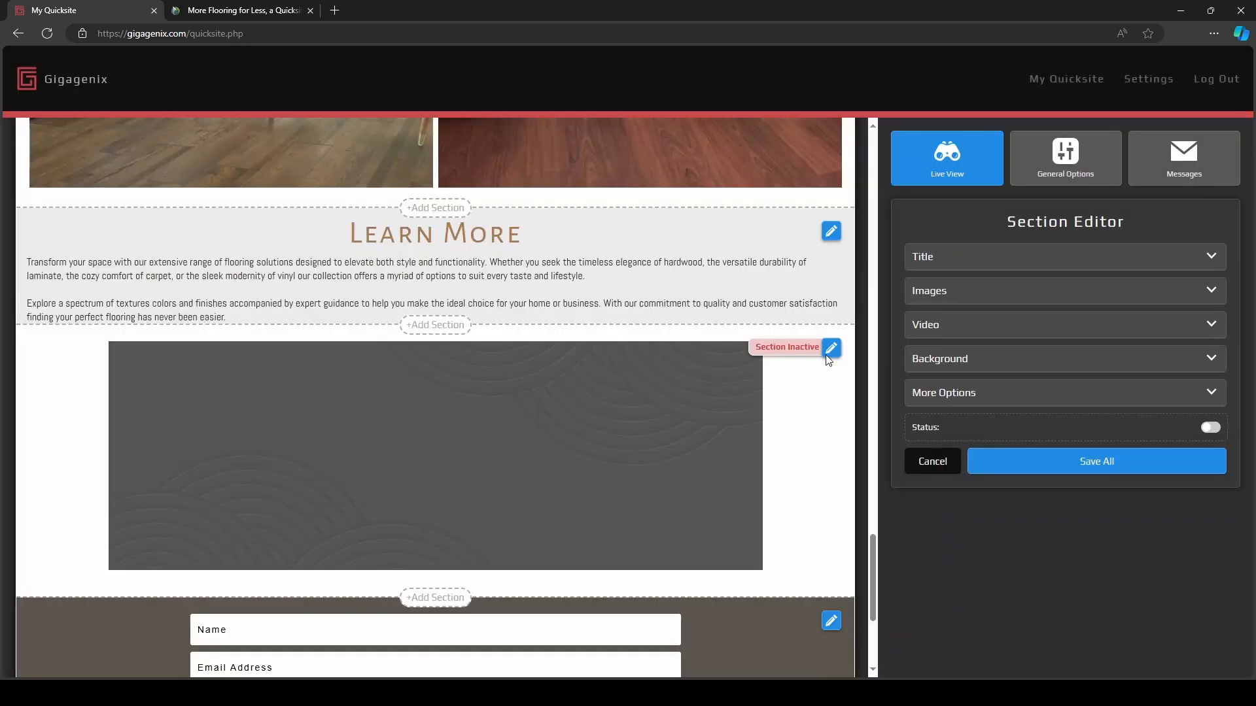
pyautogui.scroll(-1, 830, 355)
pyautogui.click(970, 301)
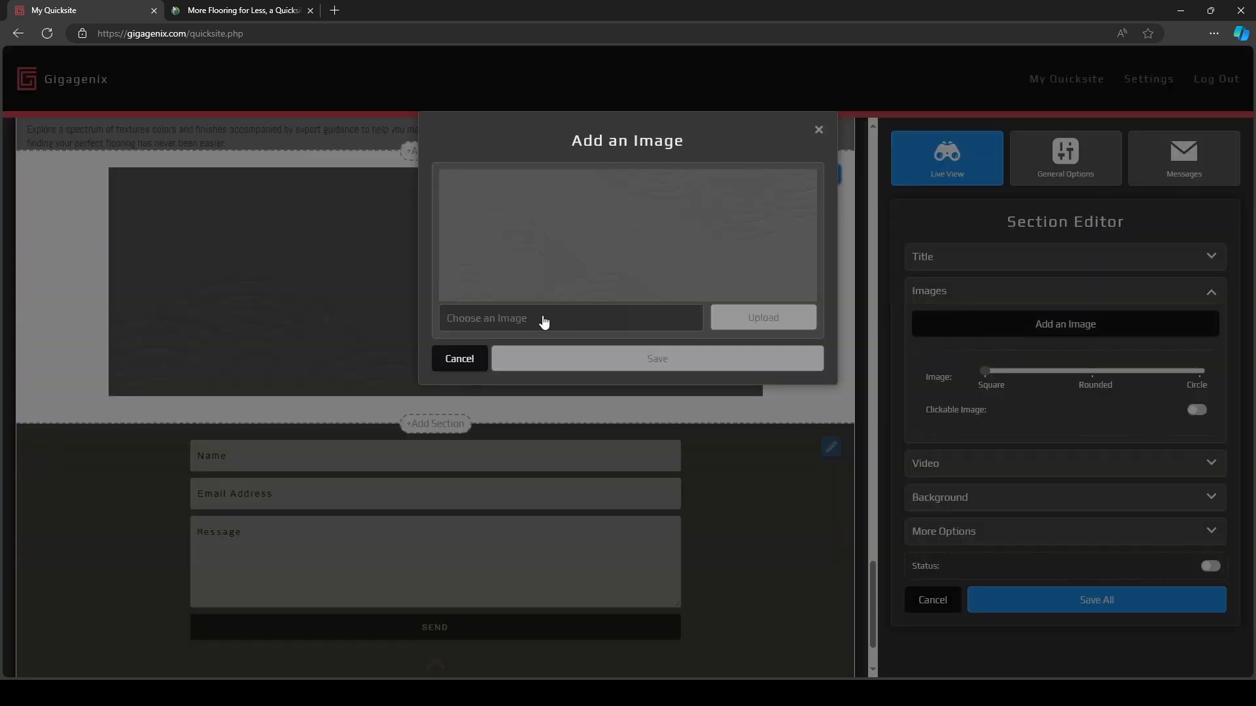
pyautogui.click(543, 320)
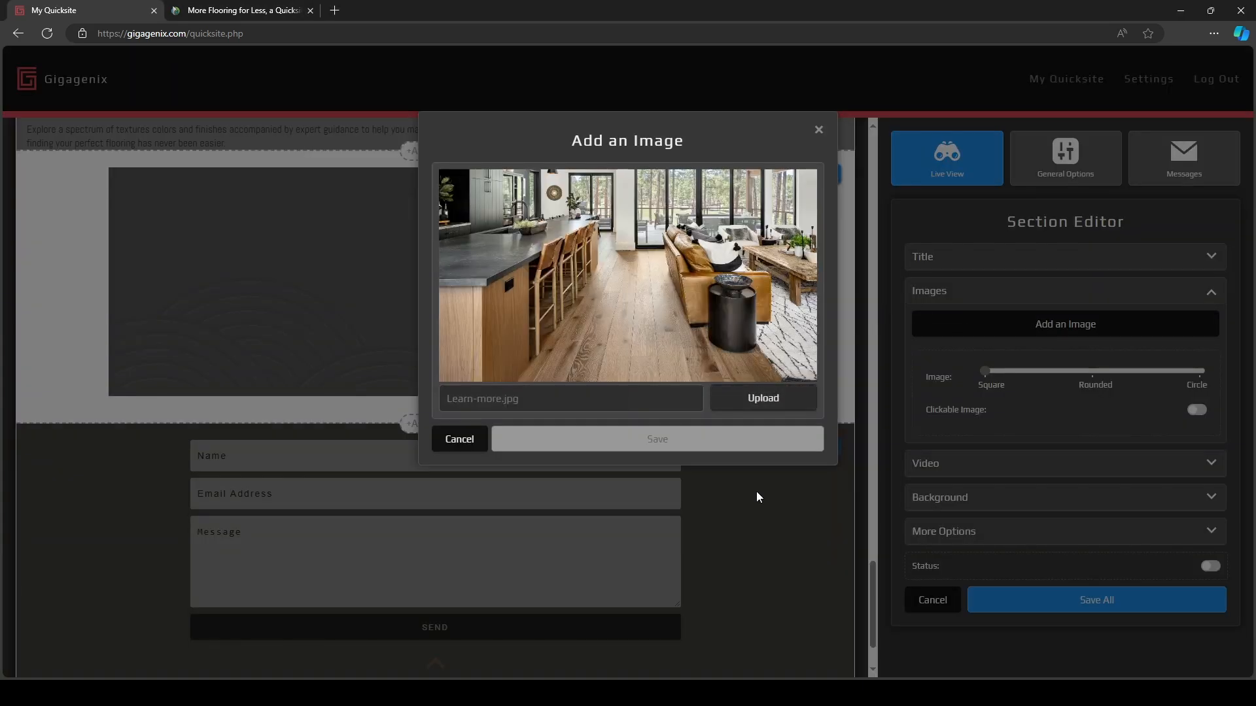
pyautogui.click(734, 400)
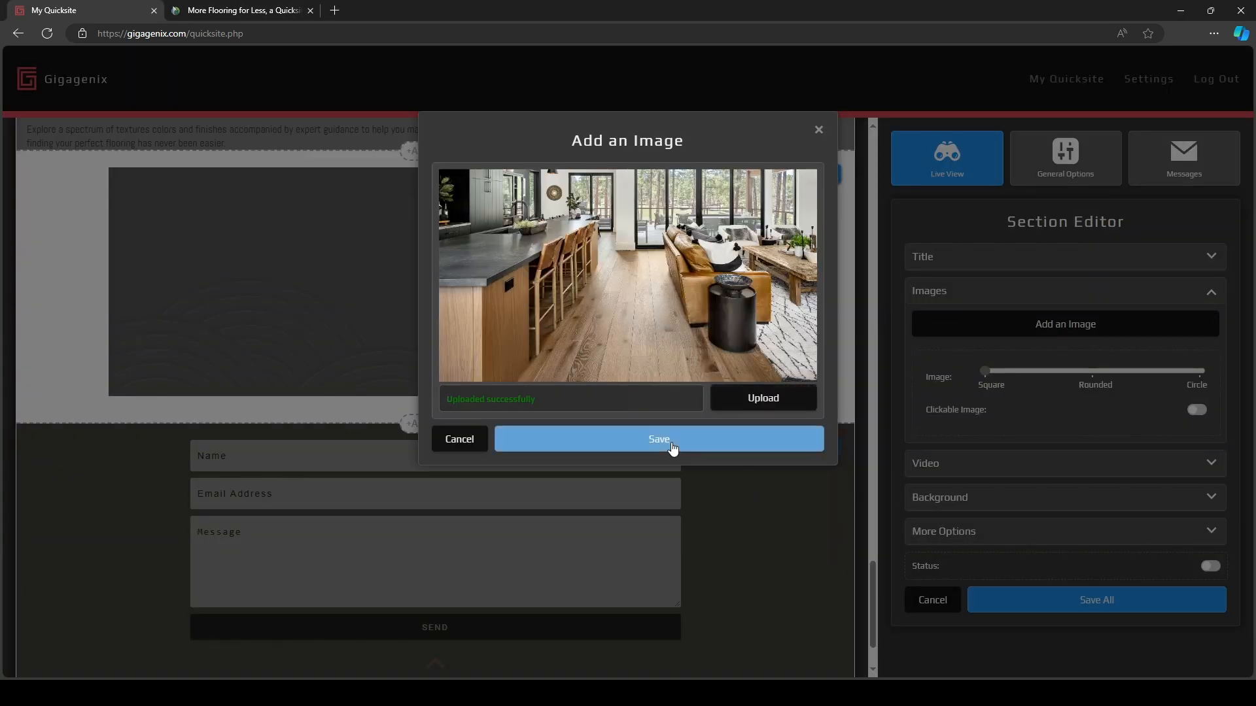
pyautogui.click(671, 441)
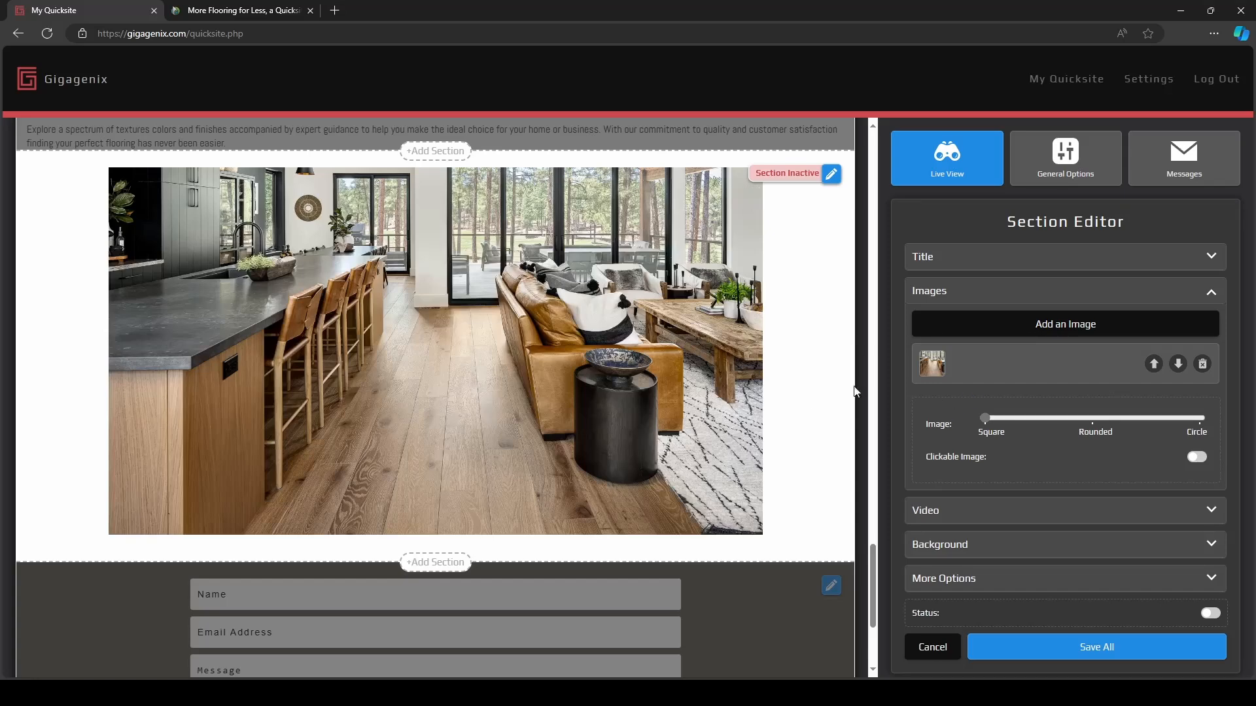
# Set the new section's image to Rounded, make it clickable and switch the section's status on.
pyautogui.scroll(2, 701, 356)
pyautogui.scroll(-2, 774, 515)
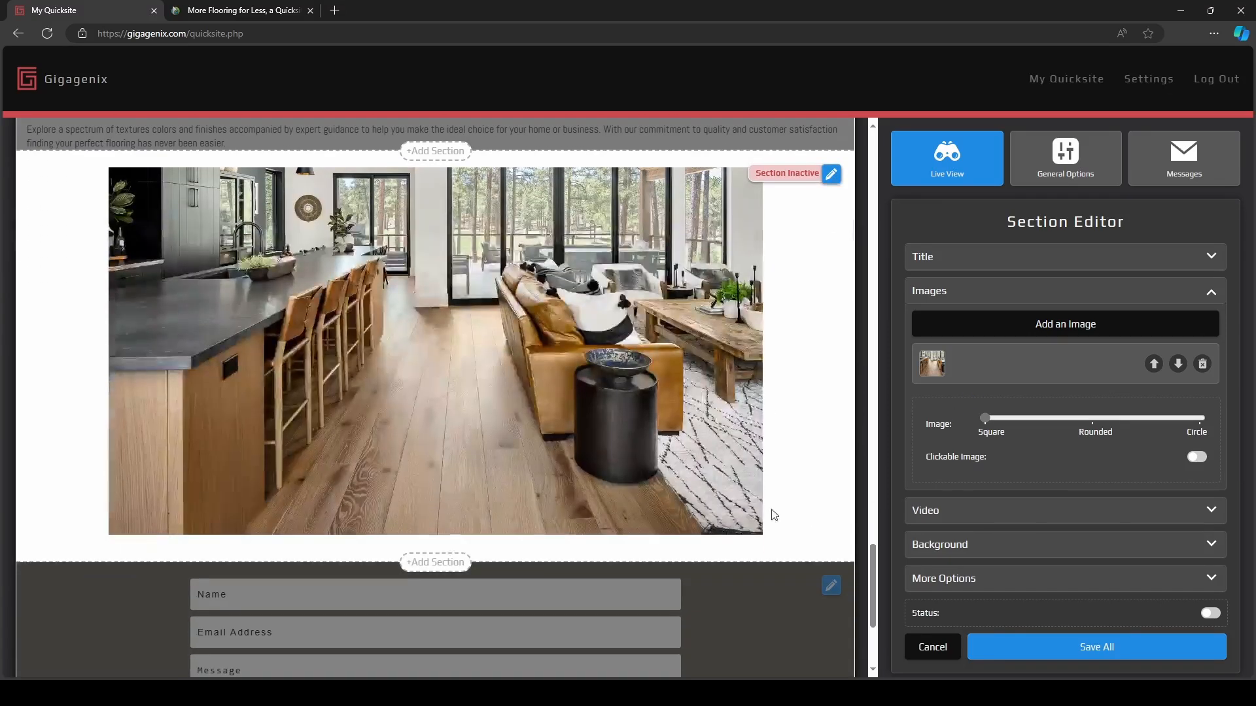
pyautogui.scroll(1, 758, 514)
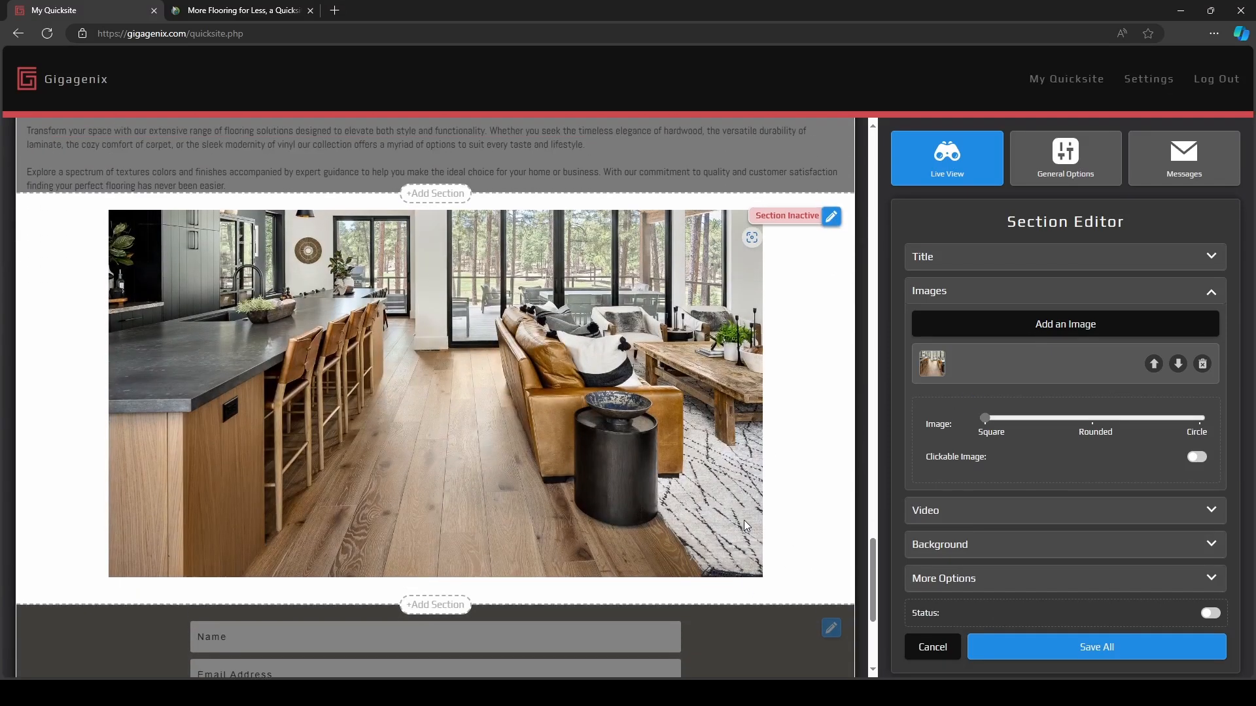
pyautogui.click(1097, 428)
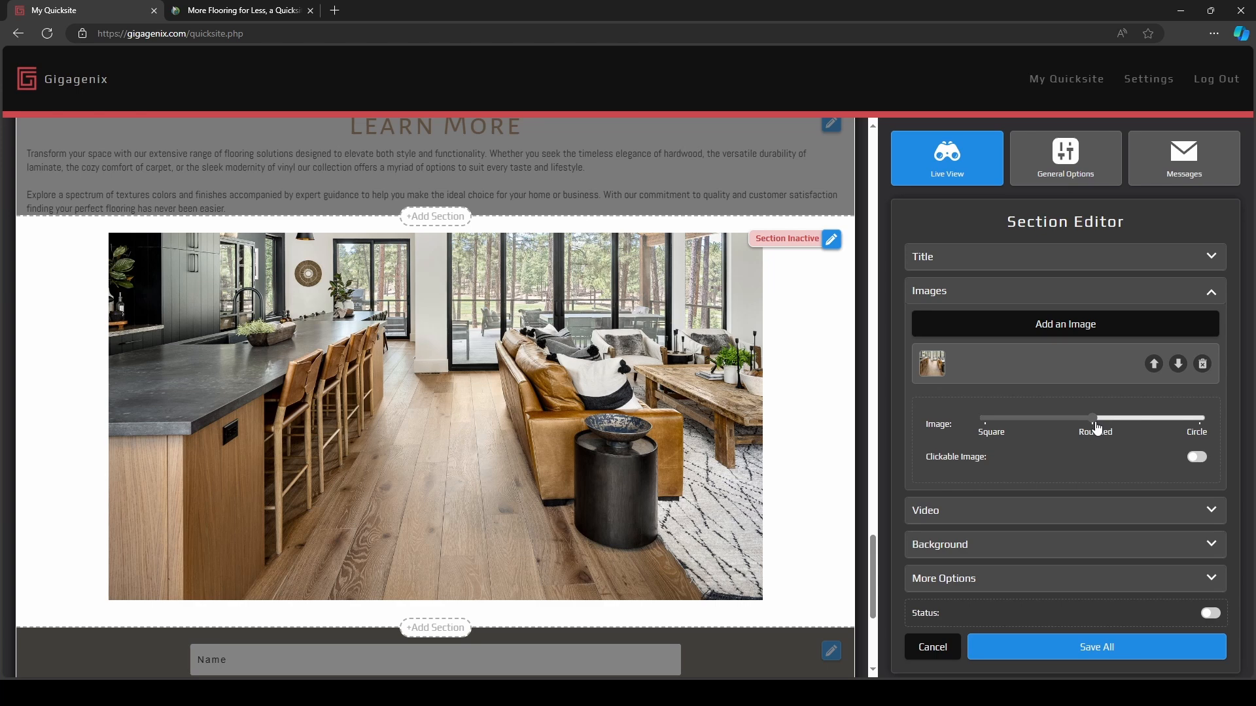
pyautogui.click(1195, 460)
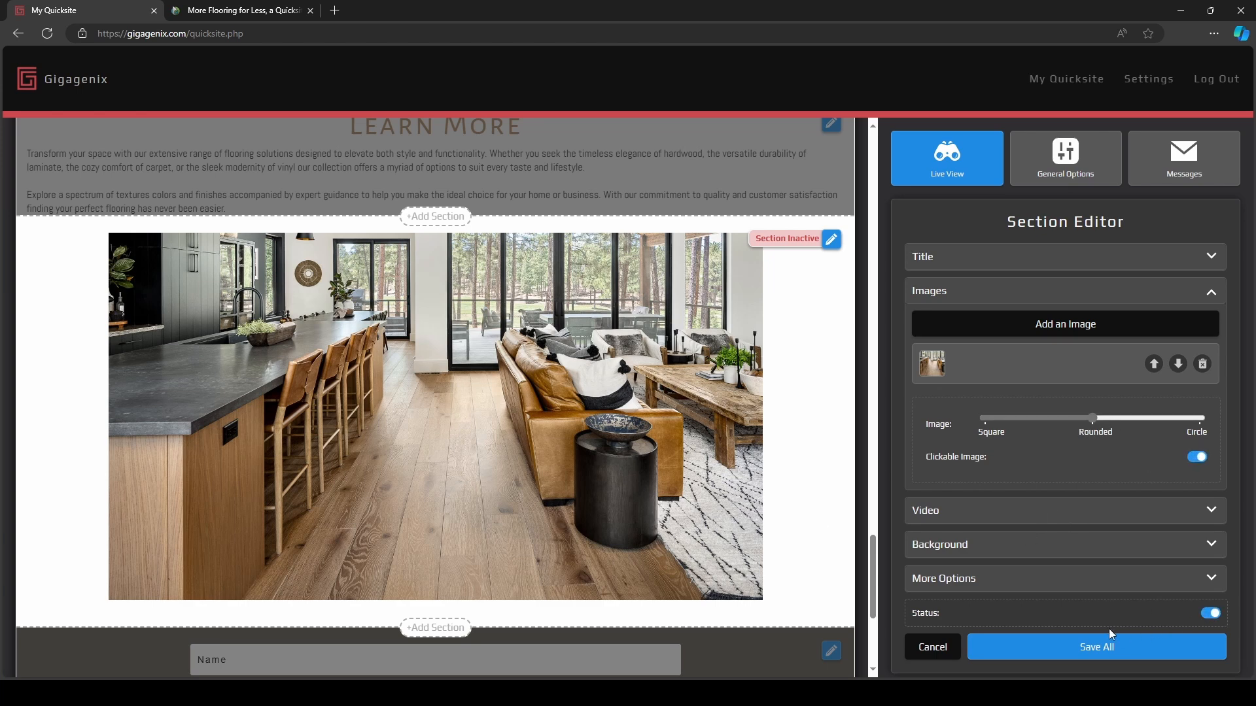
# Give the image section the #EBEBEB background color and the middle section width, and save it.
pyautogui.click(957, 550)
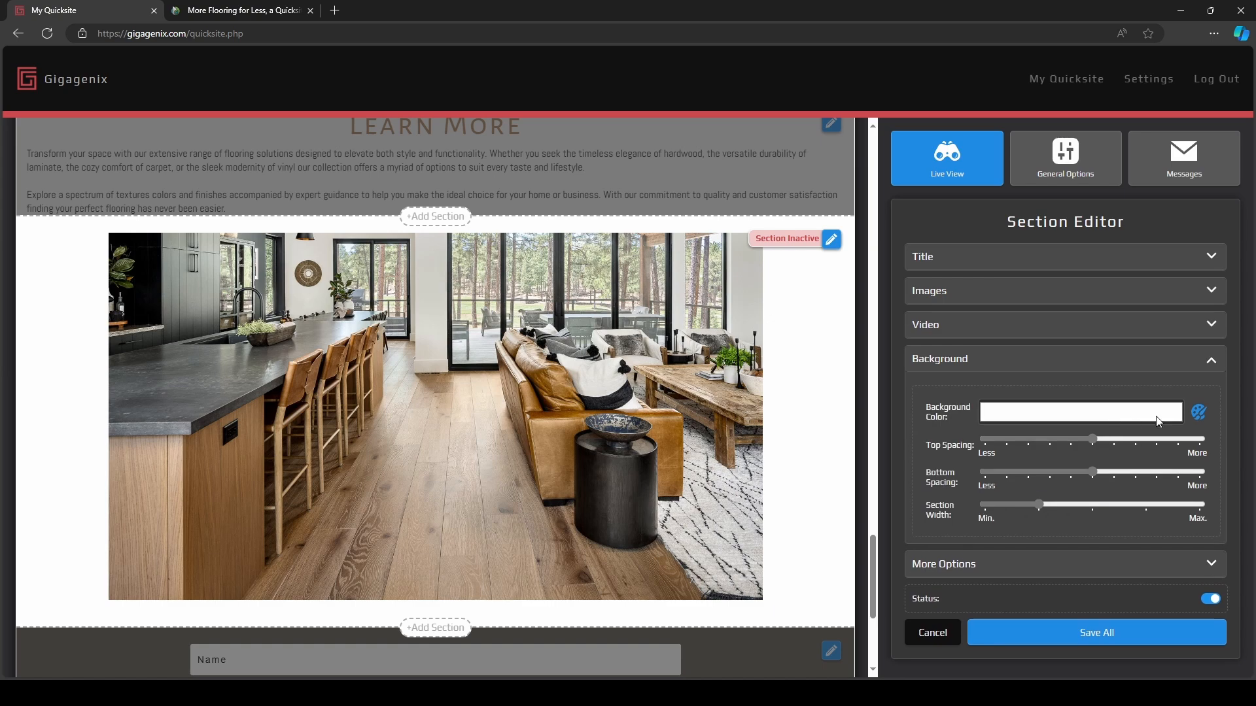
pyautogui.click(1200, 413)
pyautogui.click(480, 435)
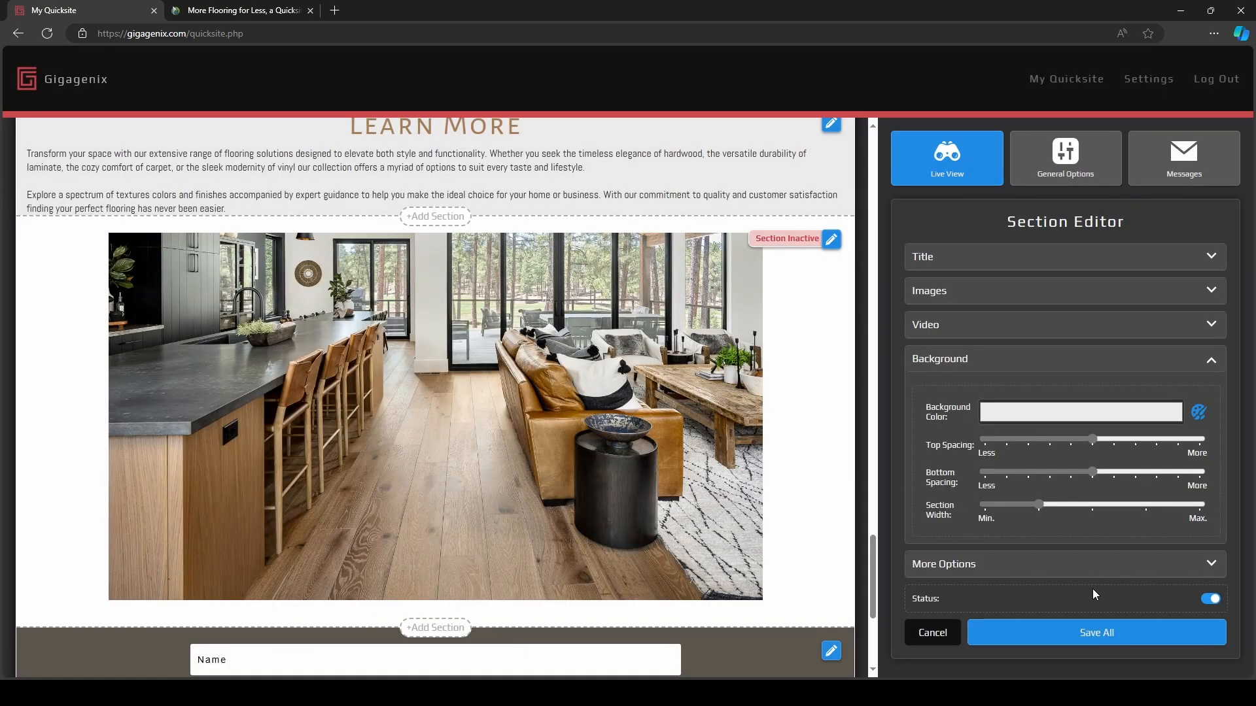
pyautogui.click(1093, 505)
pyautogui.click(1083, 632)
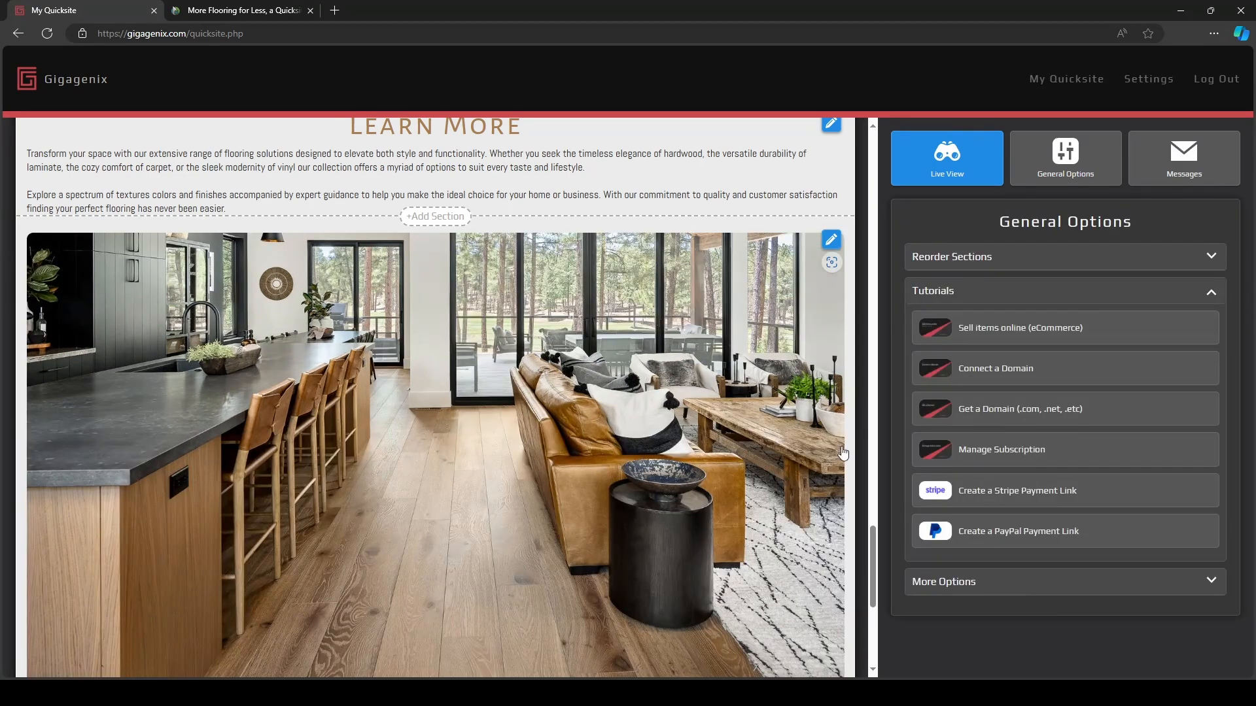
# View the Learn More image enlarged to check that it is clickable, and close the enlarged view.
pyautogui.click(547, 466)
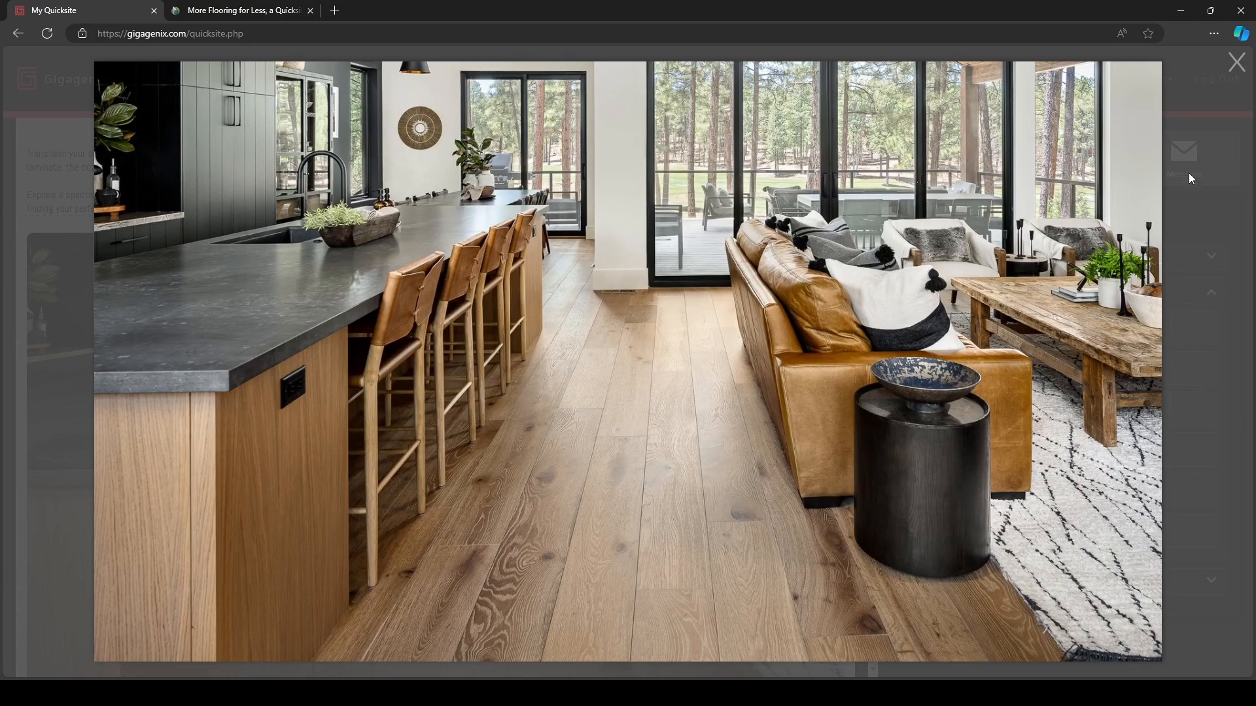
pyautogui.click(1236, 62)
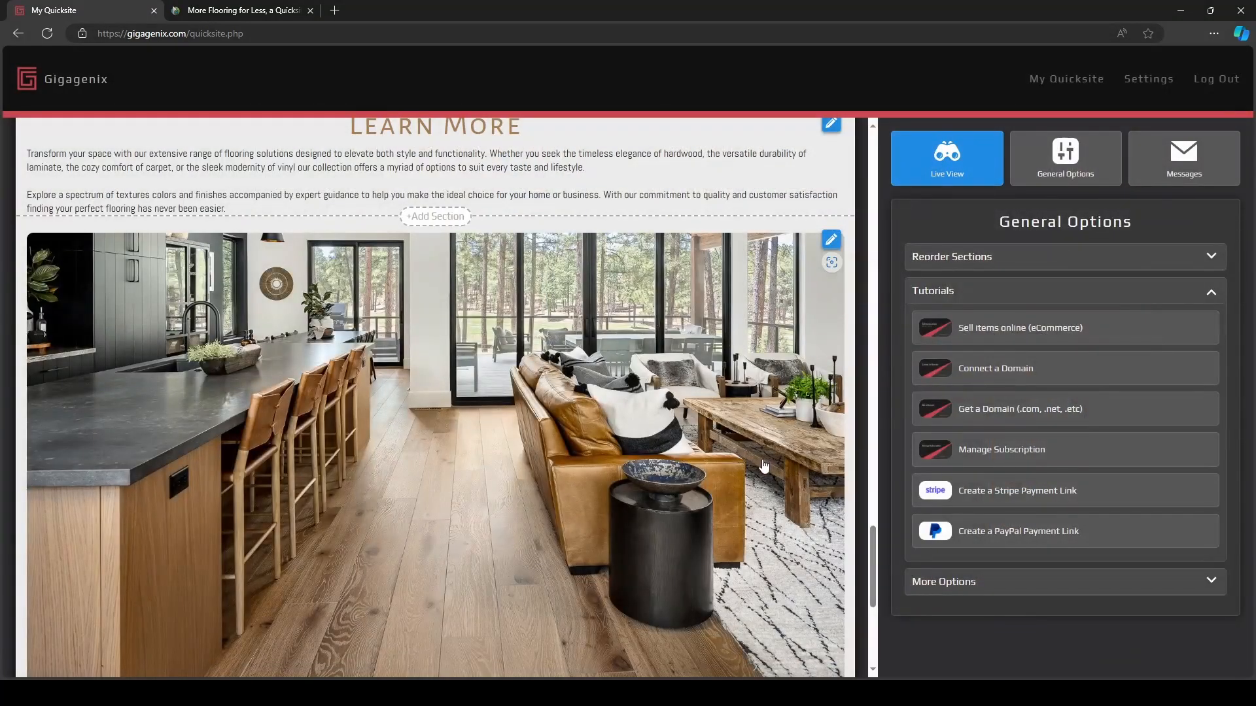
pyautogui.scroll(-5, 776, 263)
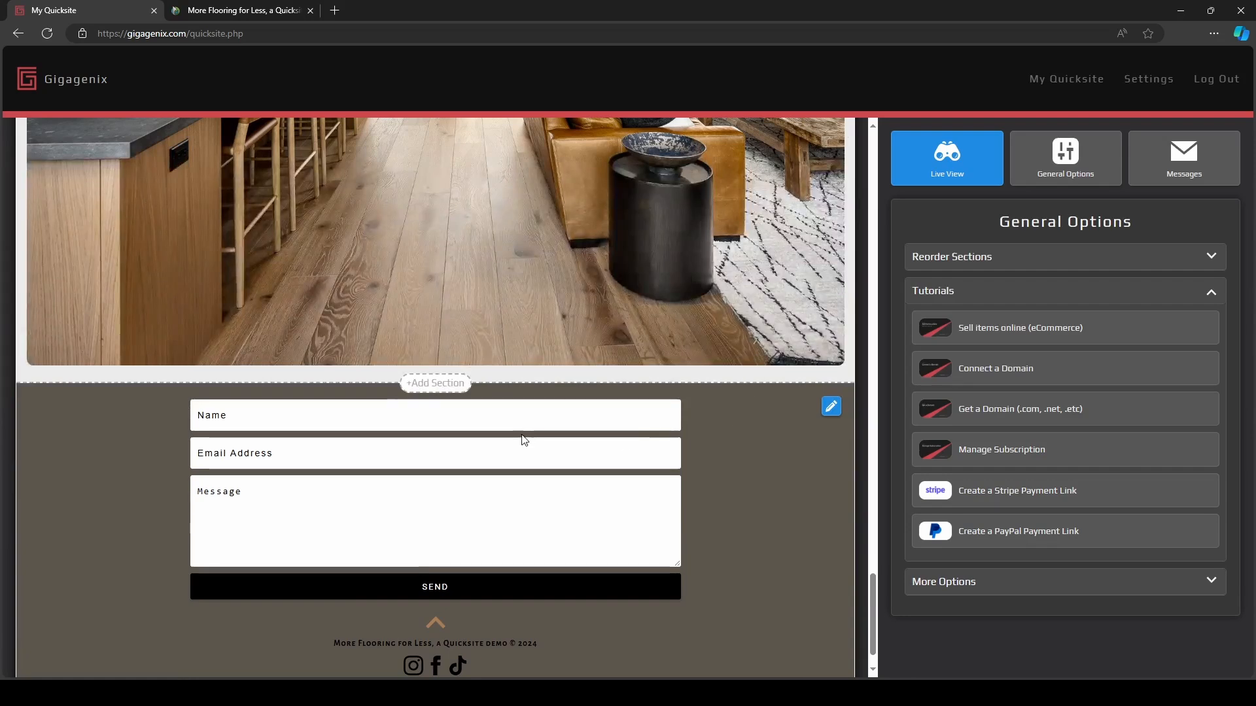
pyautogui.click(828, 412)
pyautogui.click(987, 257)
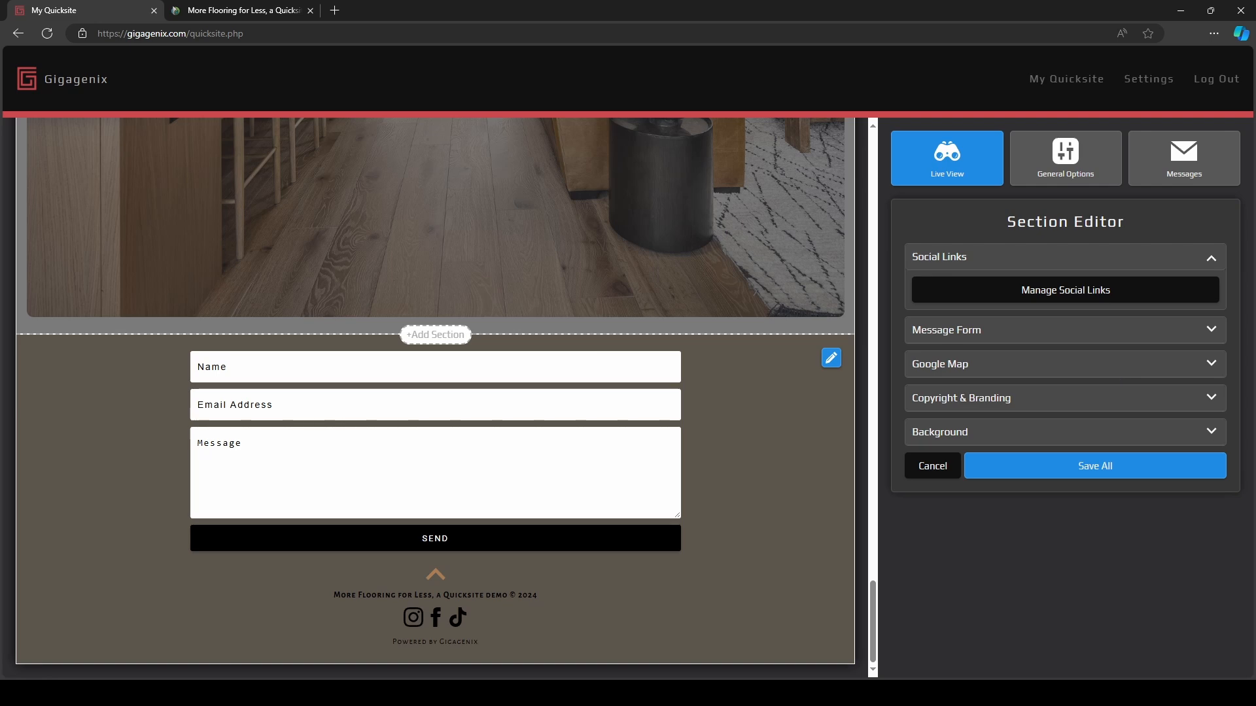
pyautogui.click(1069, 296)
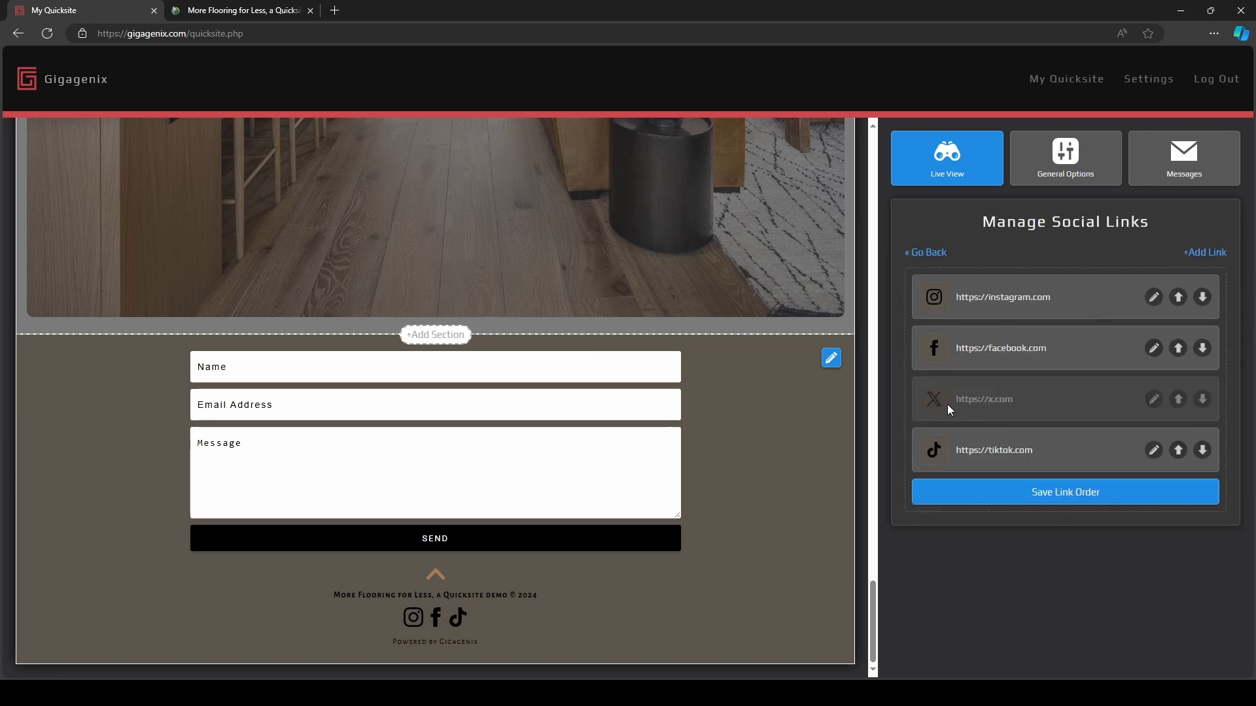
pyautogui.click(1154, 400)
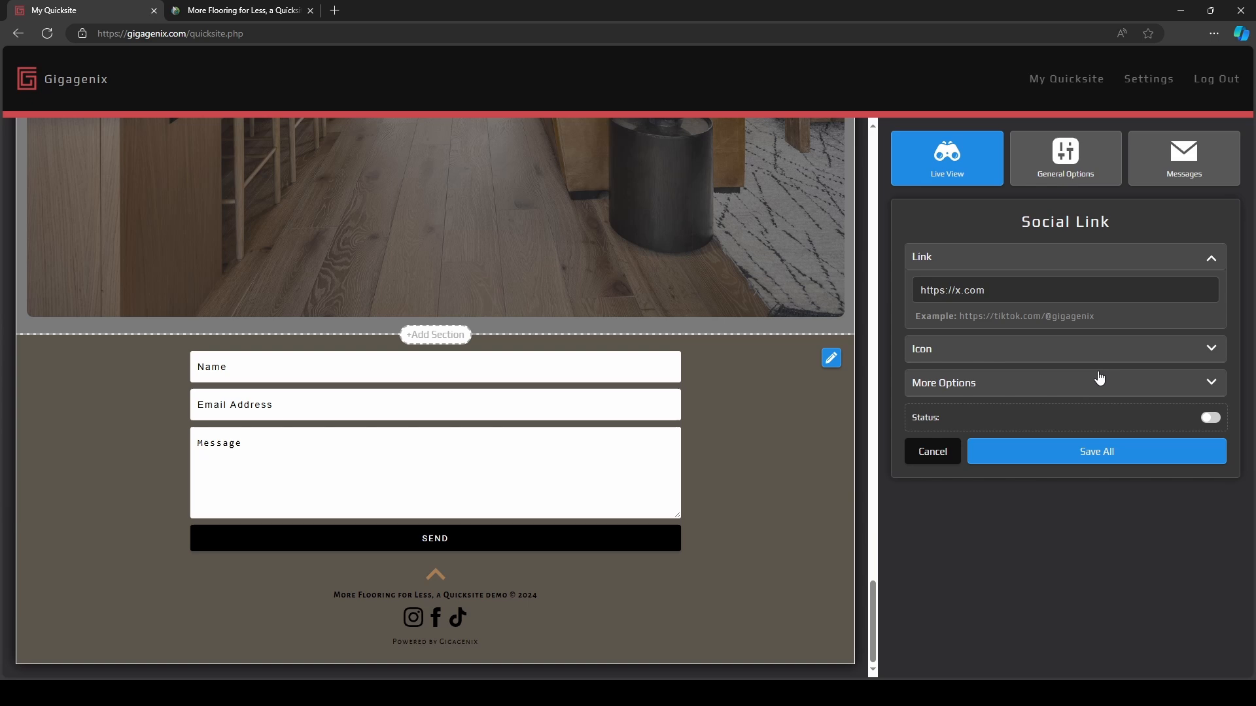
pyautogui.click(1211, 418)
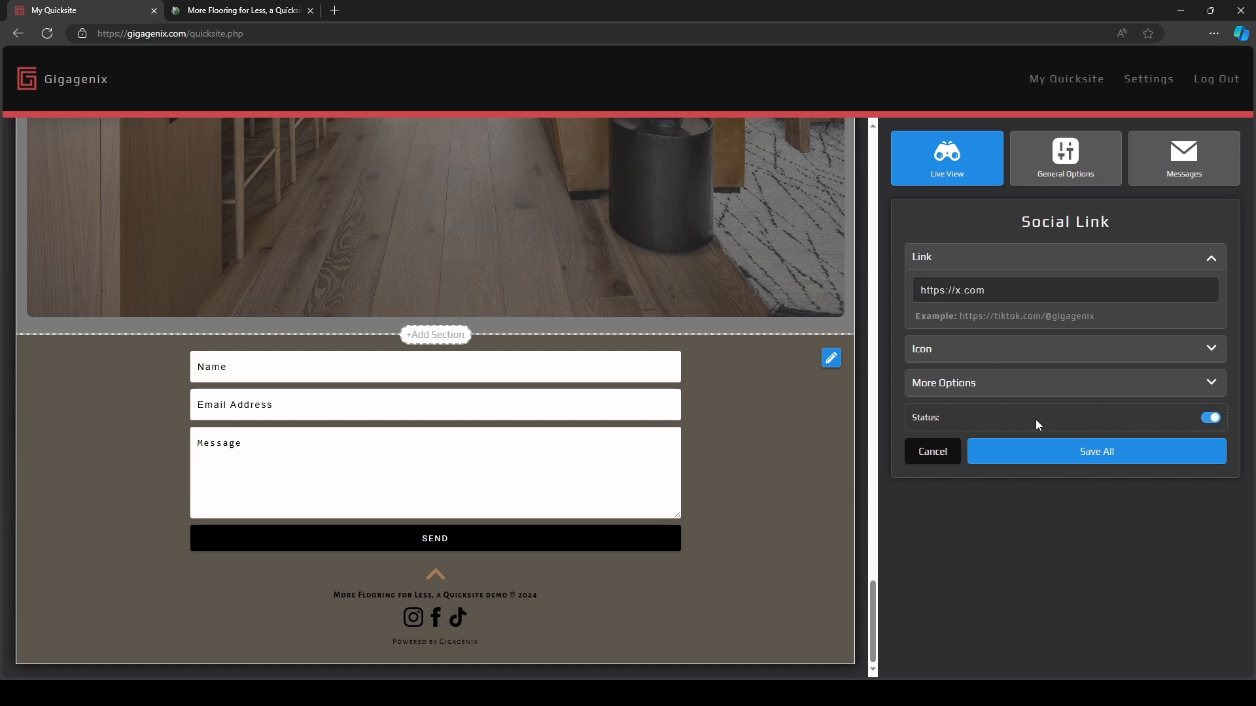
# Set the X link's icon color to #BABABA and save the link.
pyautogui.click(964, 353)
pyautogui.click(1198, 391)
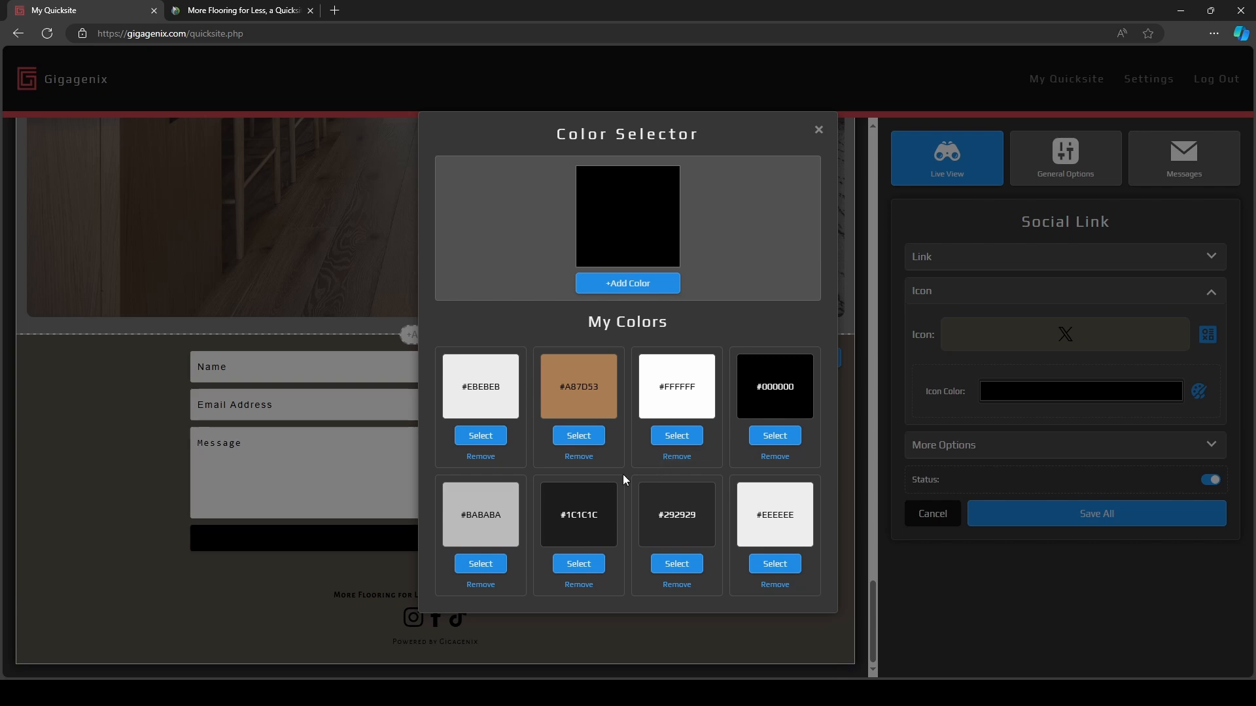
pyautogui.click(481, 564)
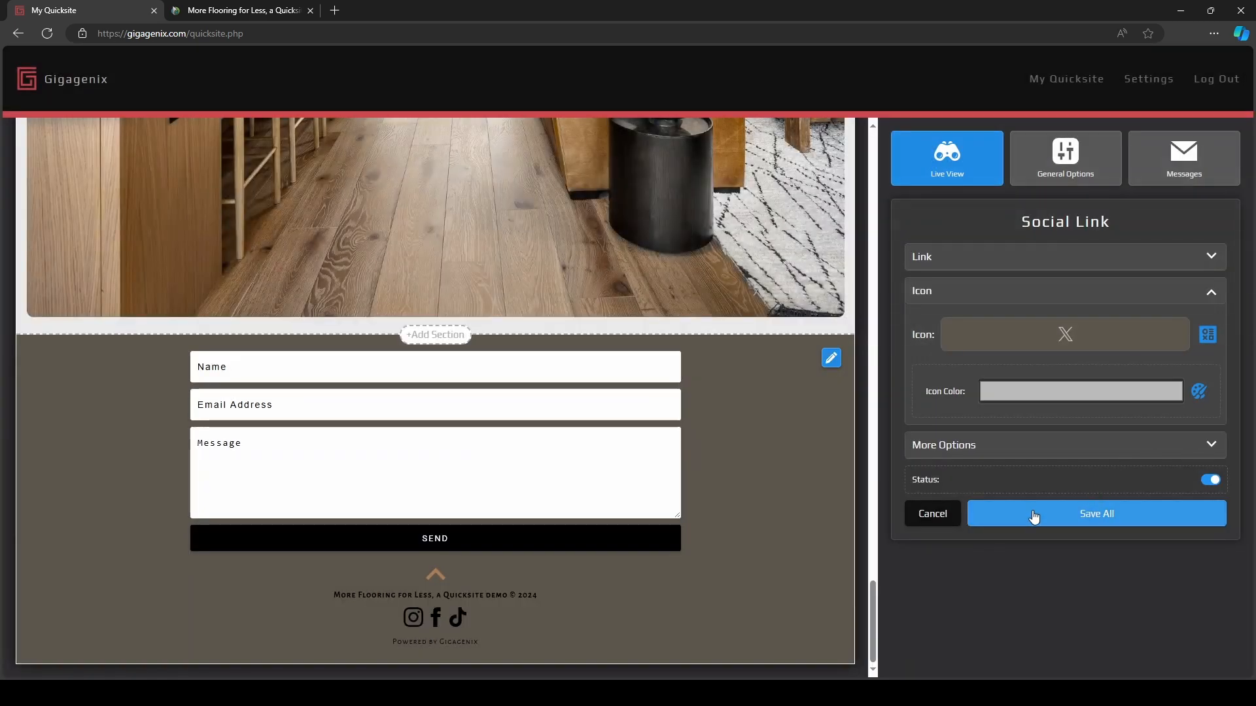
pyautogui.click(1096, 515)
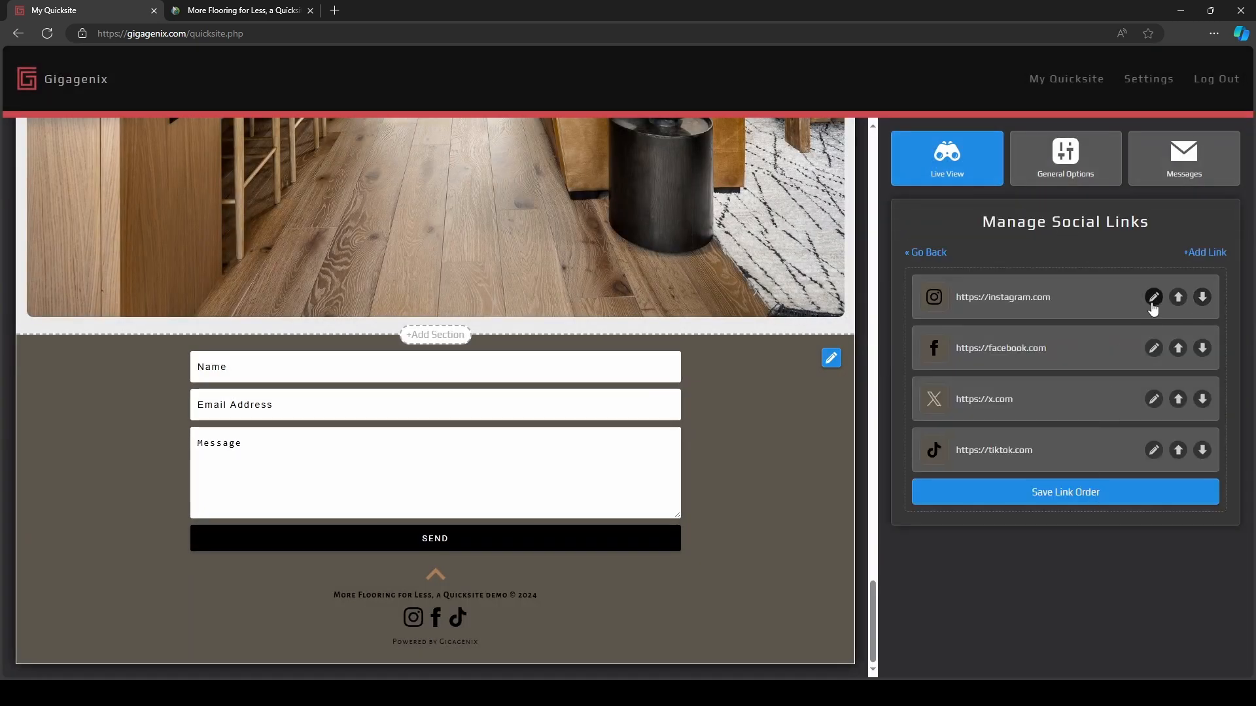
# Set the Instagram link's icon color to #BABABA and save the link.
pyautogui.click(1154, 297)
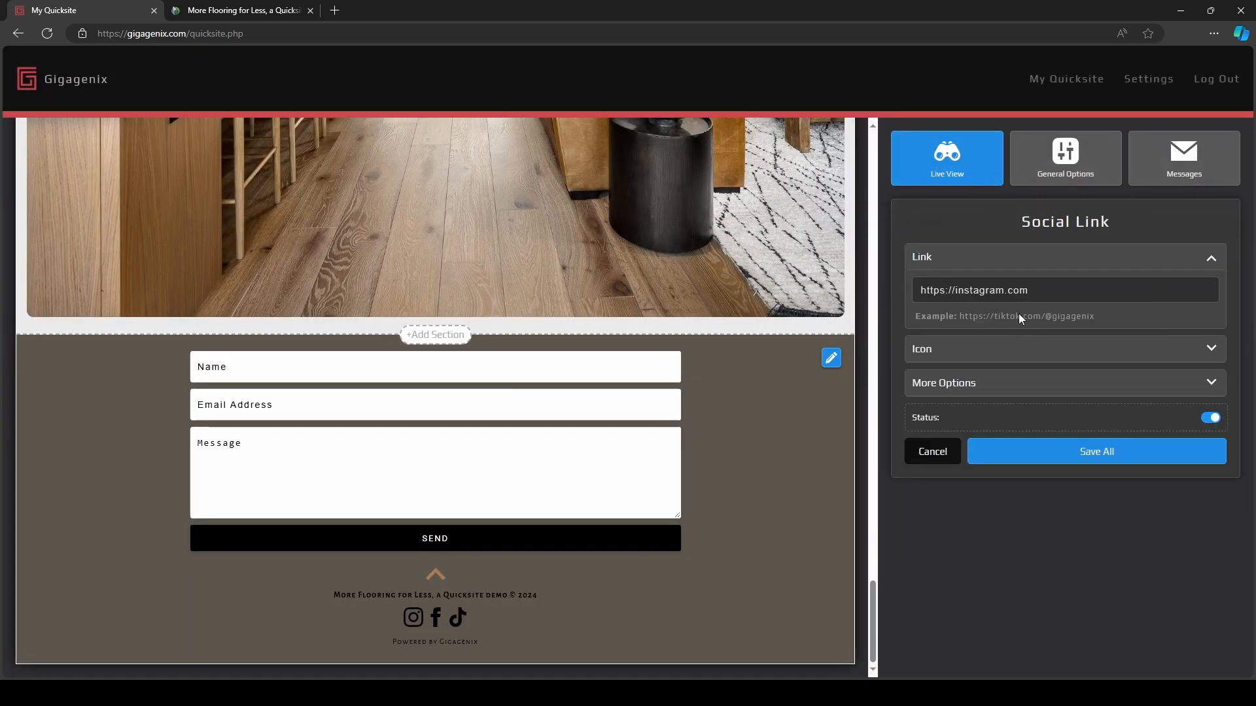
pyautogui.click(999, 358)
pyautogui.click(1200, 393)
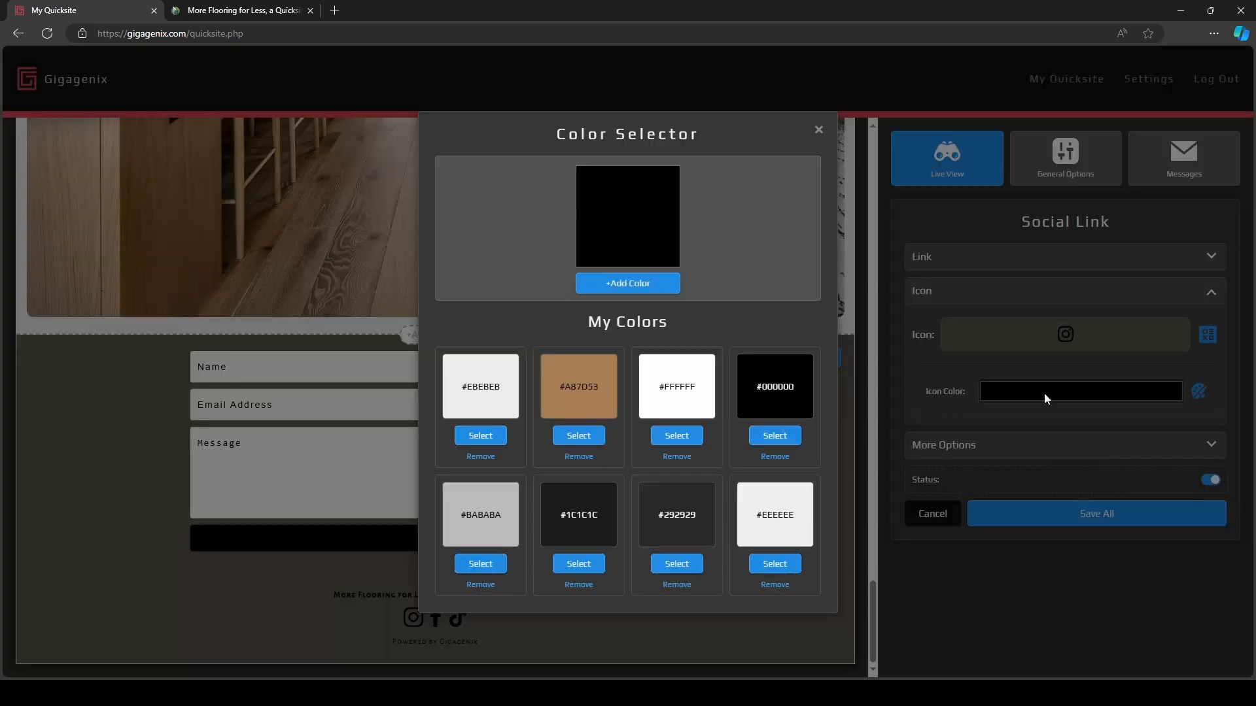
pyautogui.click(488, 437)
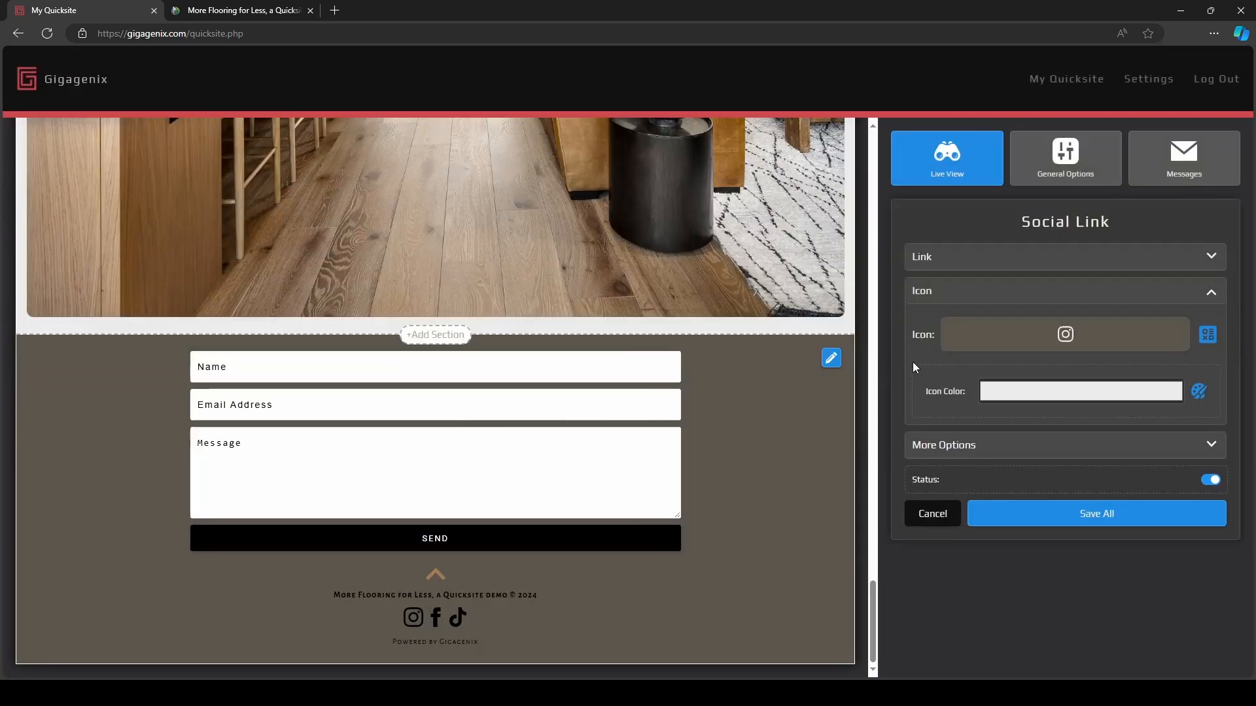
pyautogui.click(1201, 393)
pyautogui.click(477, 564)
pyautogui.click(1082, 514)
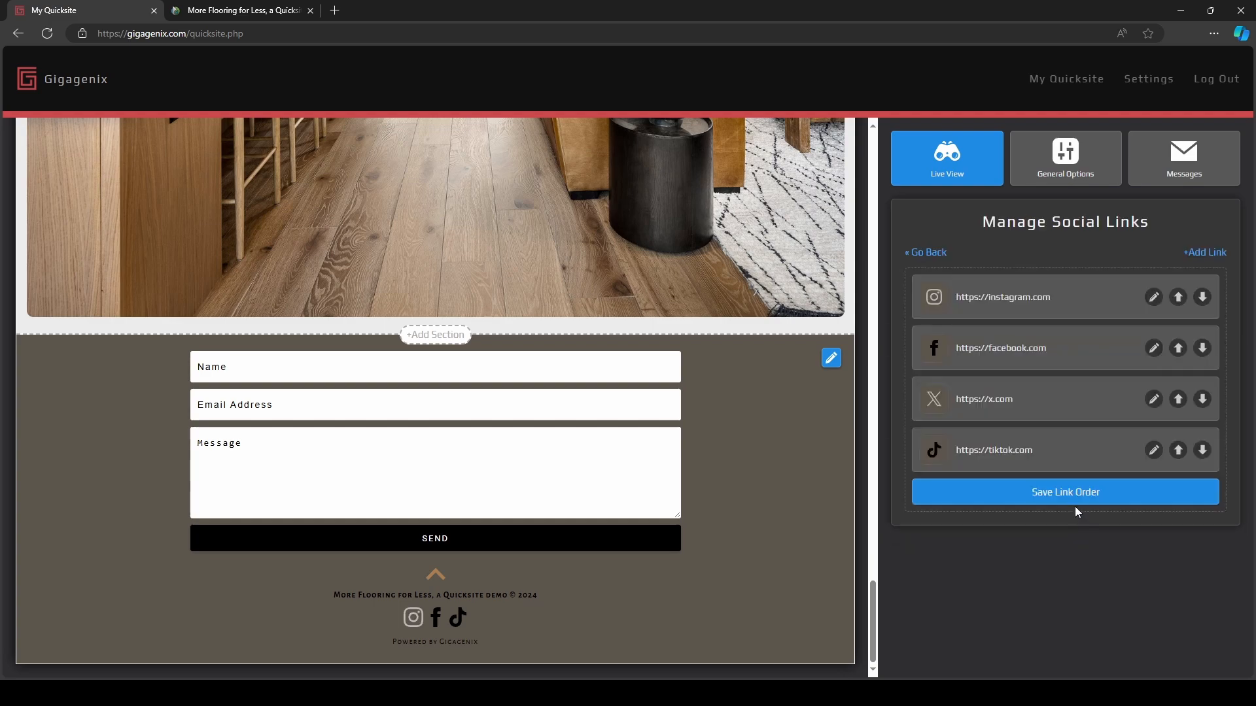
# Set the Facebook link's icon color to #BABABA and save the link.
pyautogui.click(1154, 348)
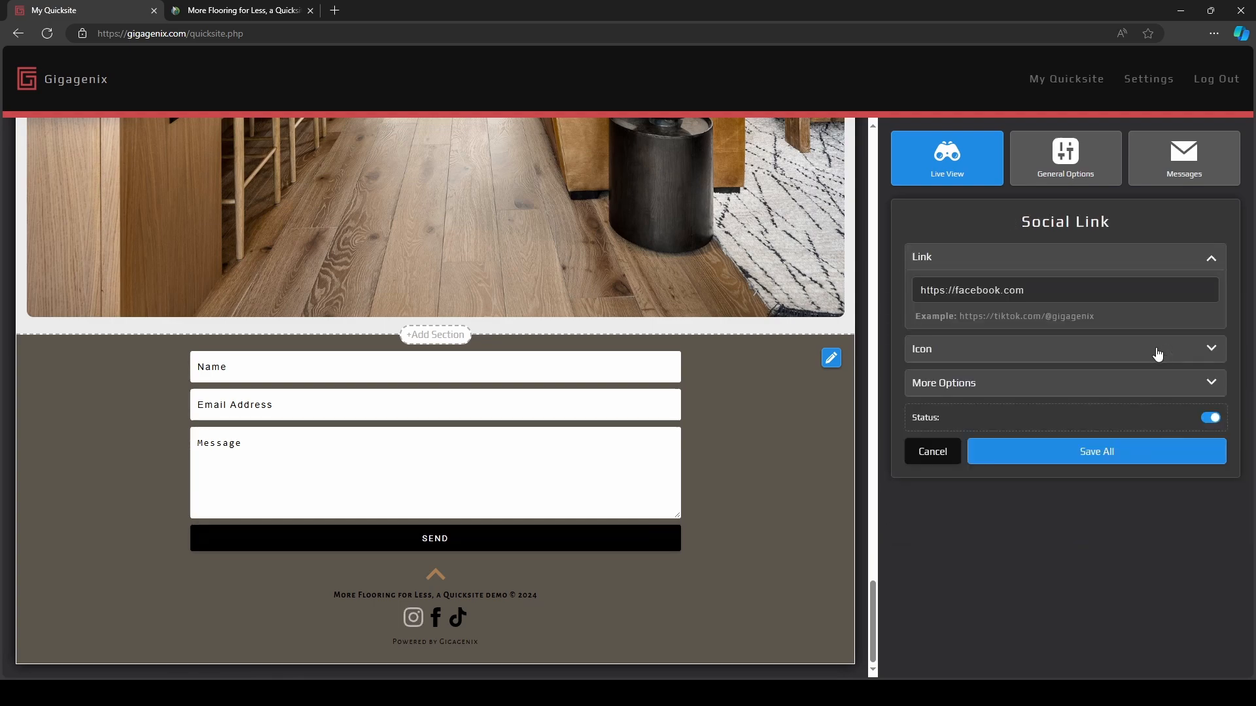
pyautogui.click(1200, 360)
pyautogui.click(1199, 392)
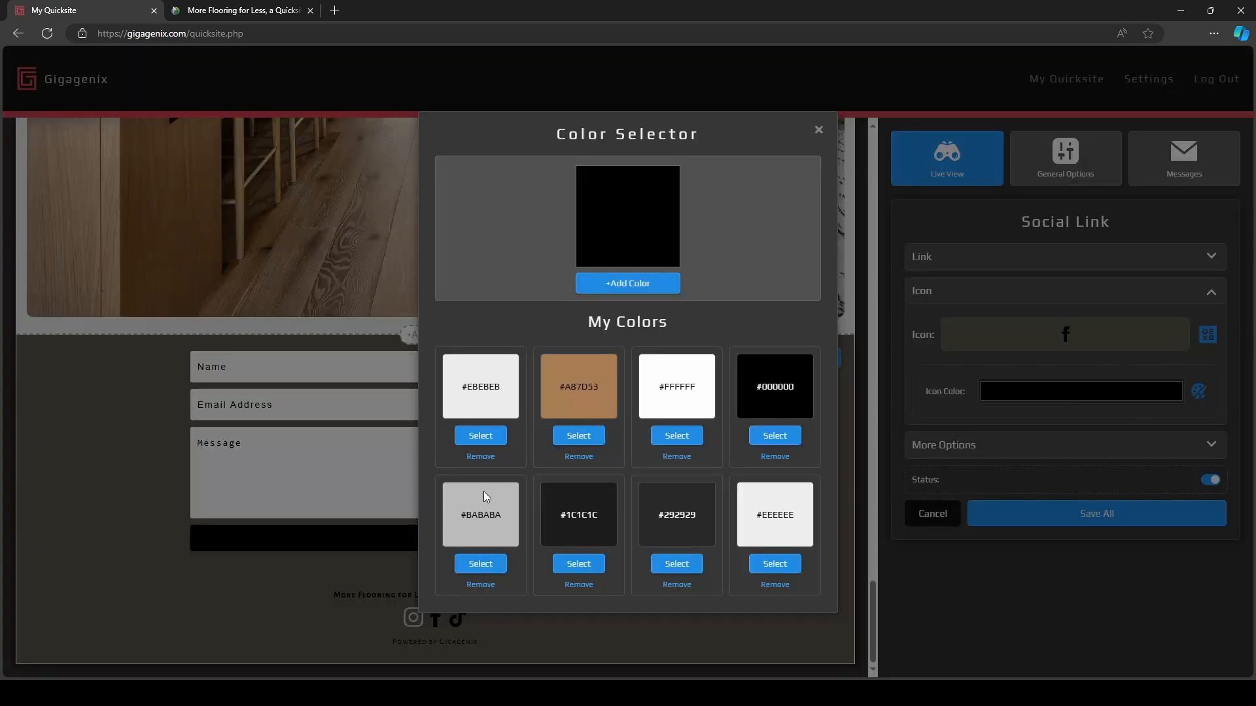
pyautogui.click(484, 435)
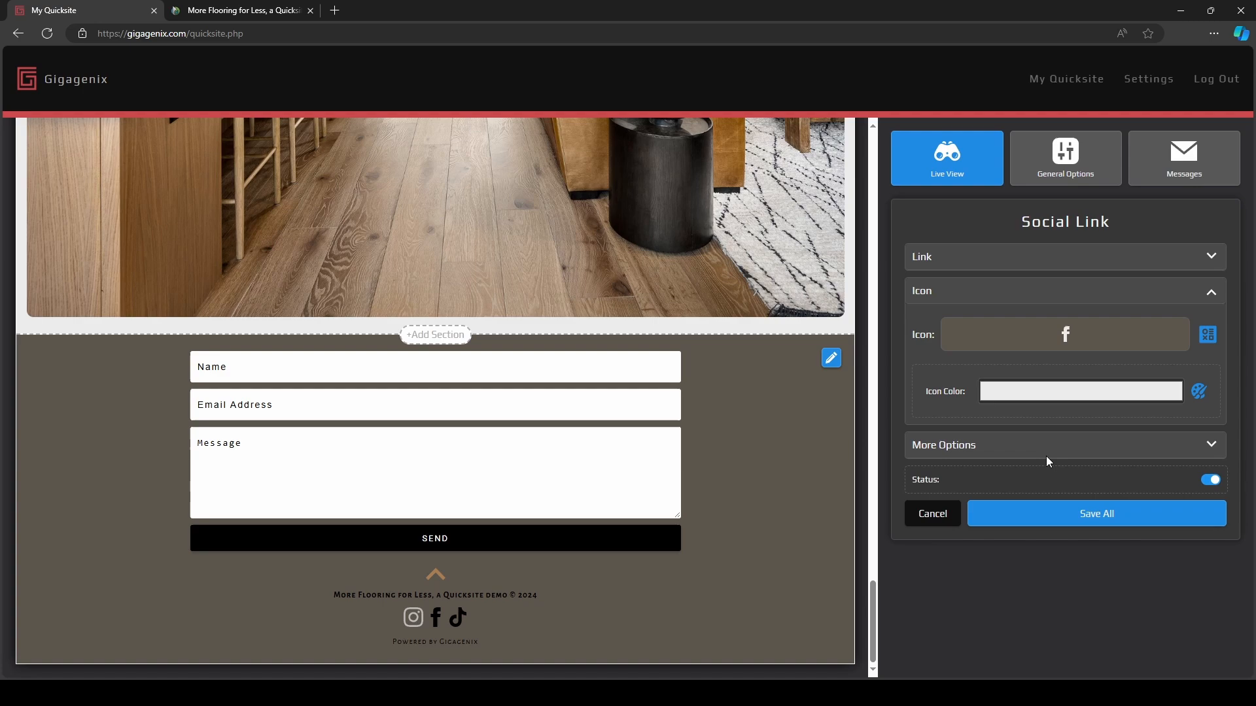
pyautogui.click(1199, 391)
pyautogui.click(477, 554)
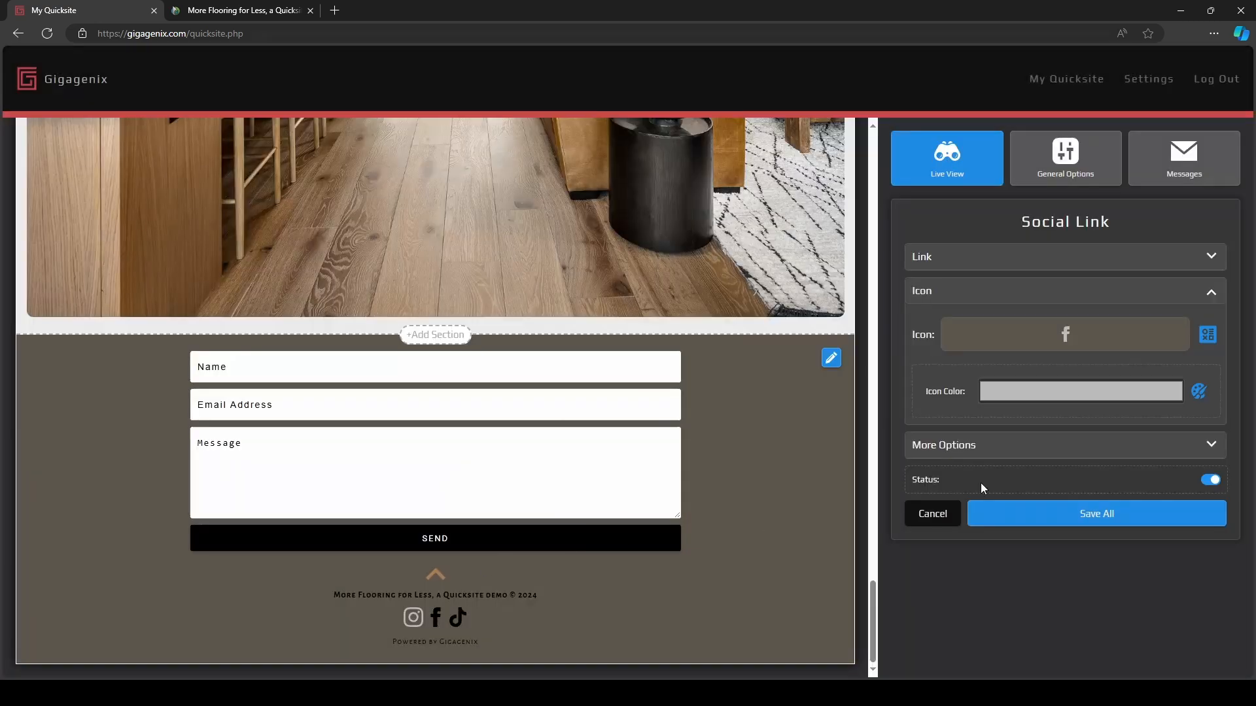
pyautogui.click(1098, 520)
# Set the TikTok link's icon color to #BABABA and save the link.
pyautogui.click(1152, 449)
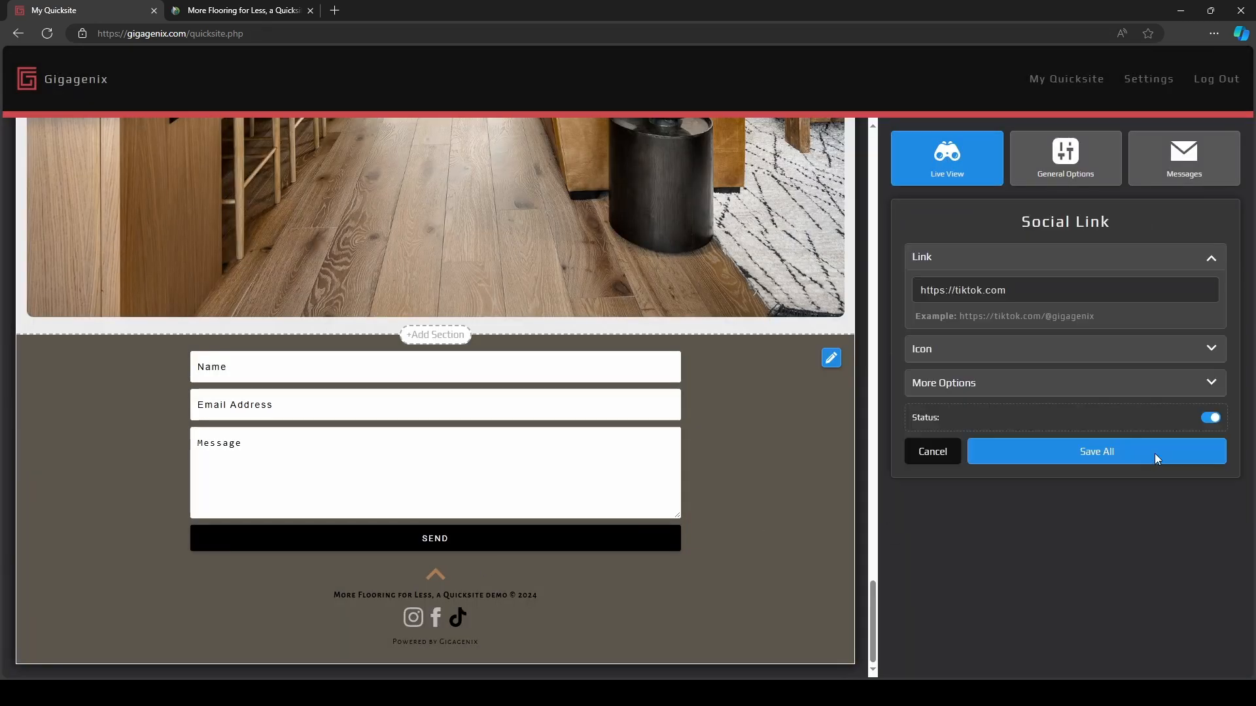
pyautogui.click(977, 354)
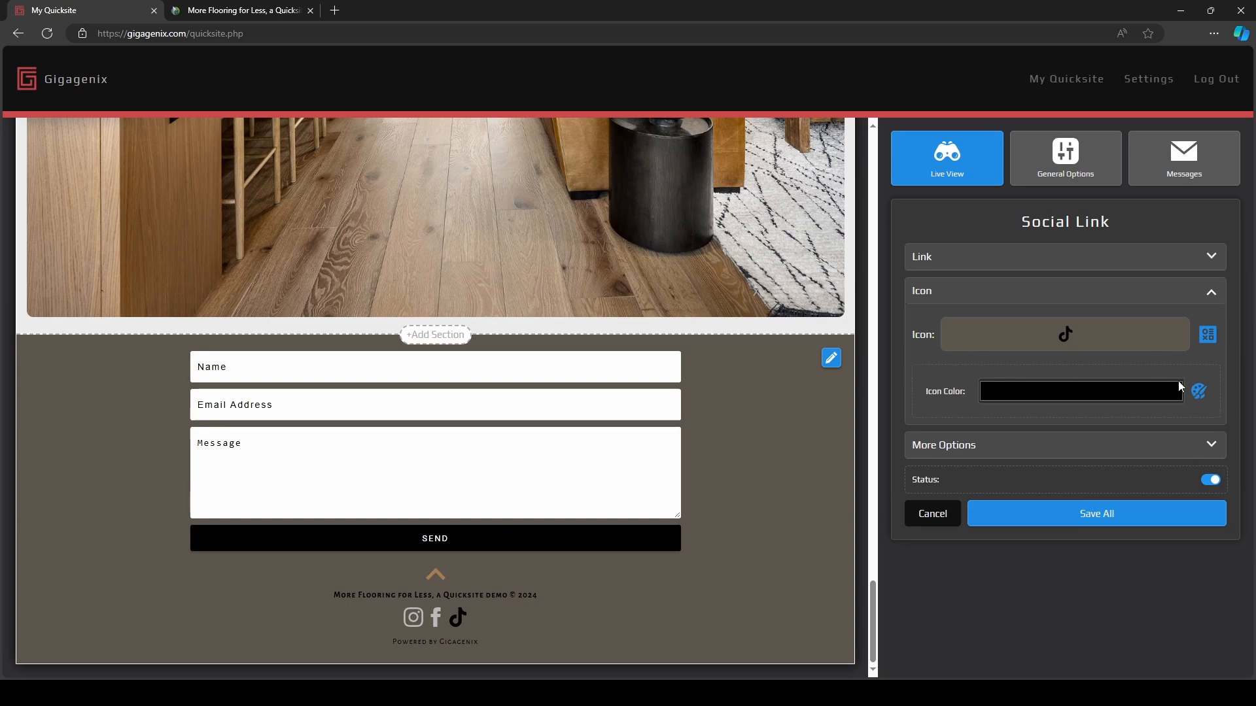
pyautogui.click(1199, 392)
pyautogui.click(456, 565)
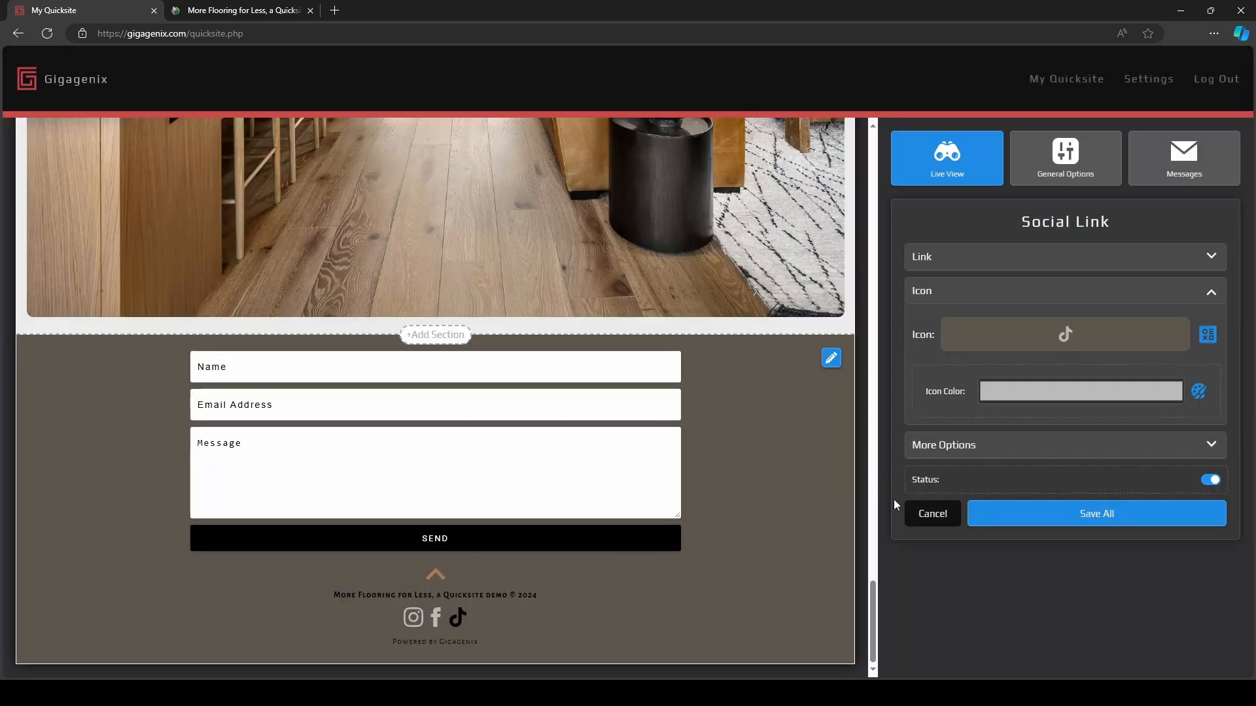
pyautogui.click(1077, 513)
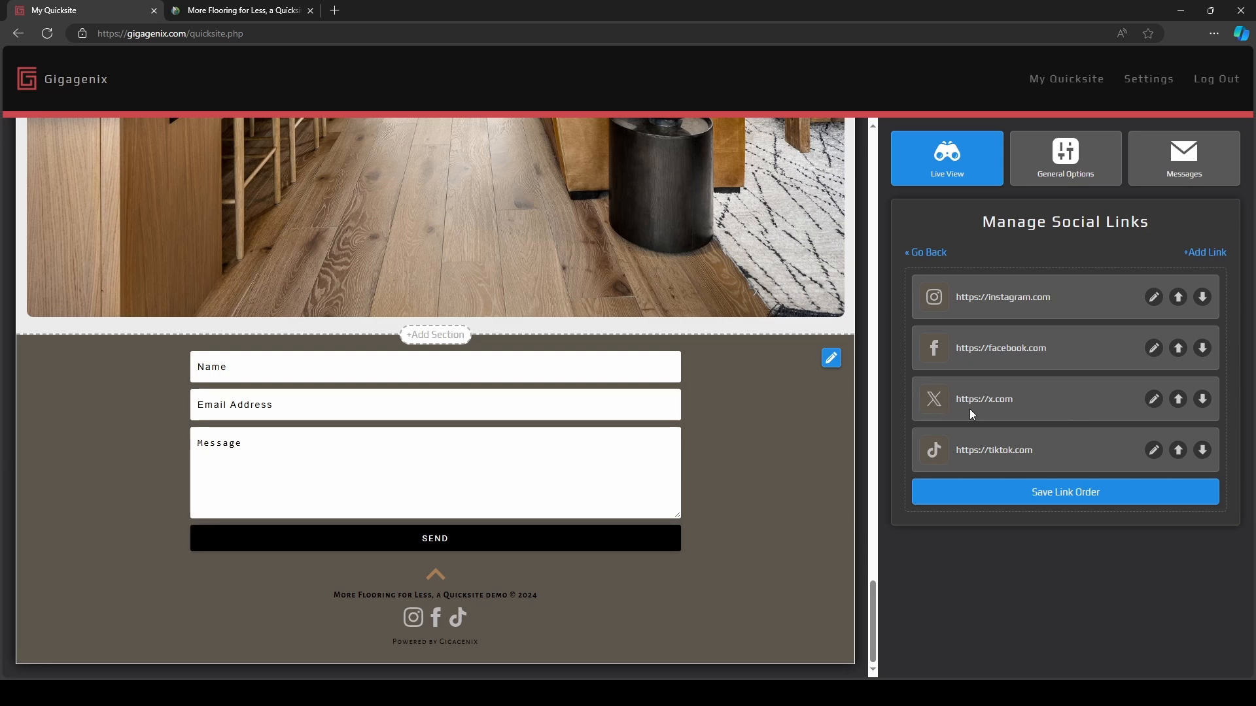
pyautogui.click(1154, 400)
pyautogui.click(955, 351)
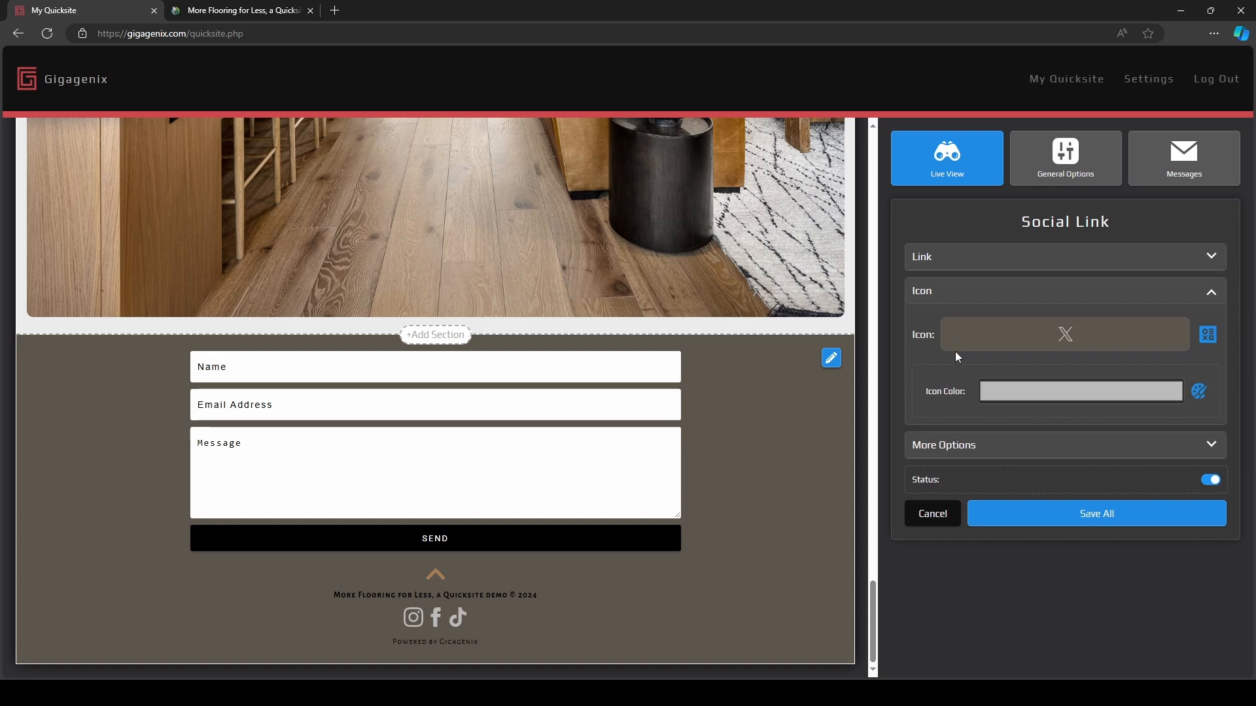
pyautogui.click(1207, 335)
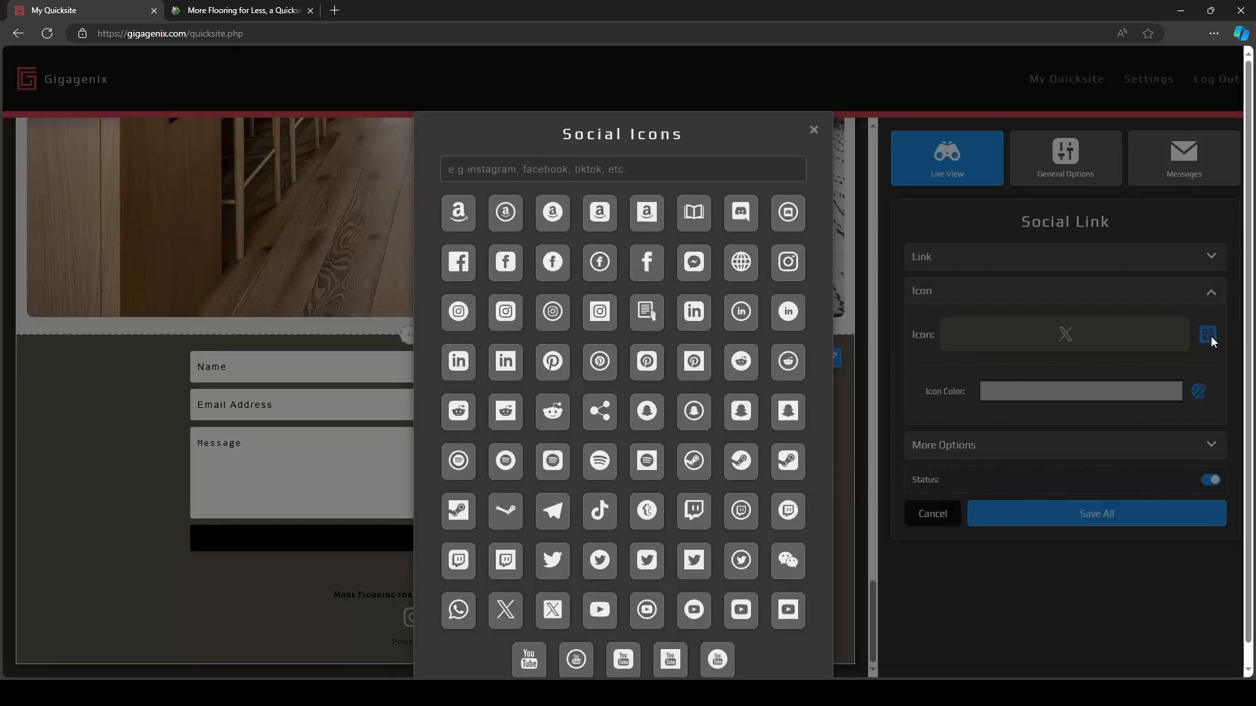
pyautogui.click(517, 166)
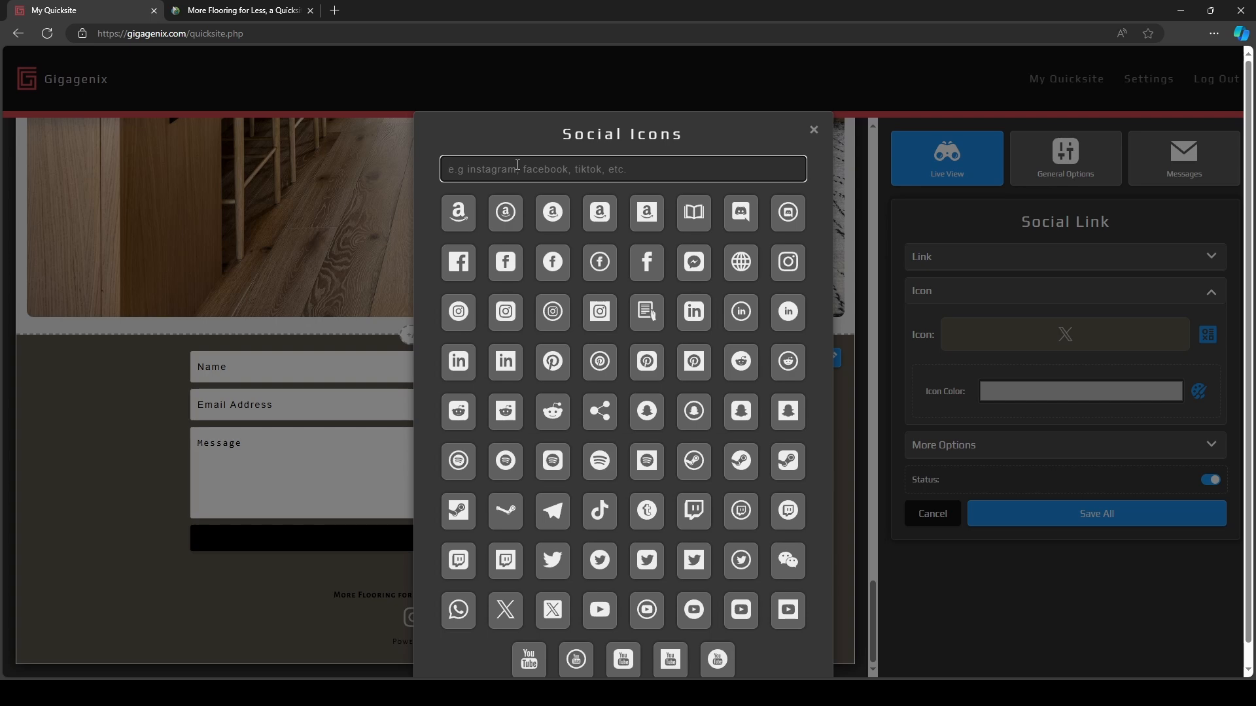
pyautogui.write('x')
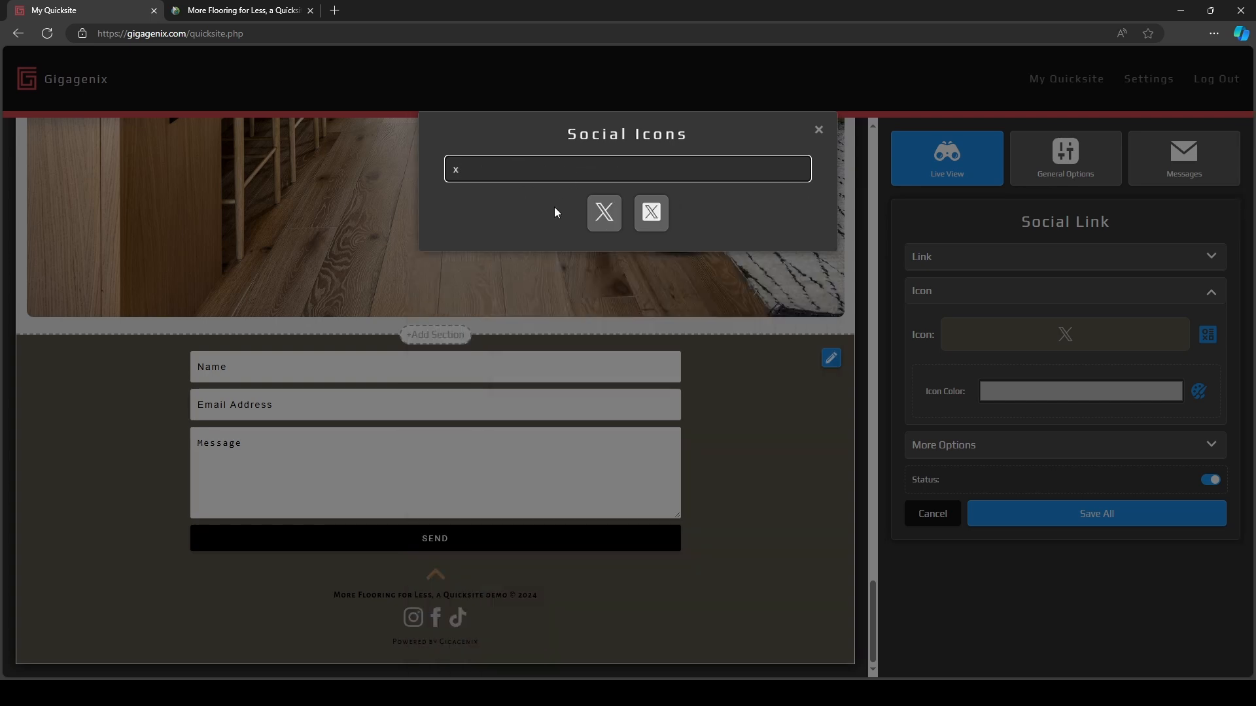
pyautogui.press('BackSpace')
pyautogui.write('twi')
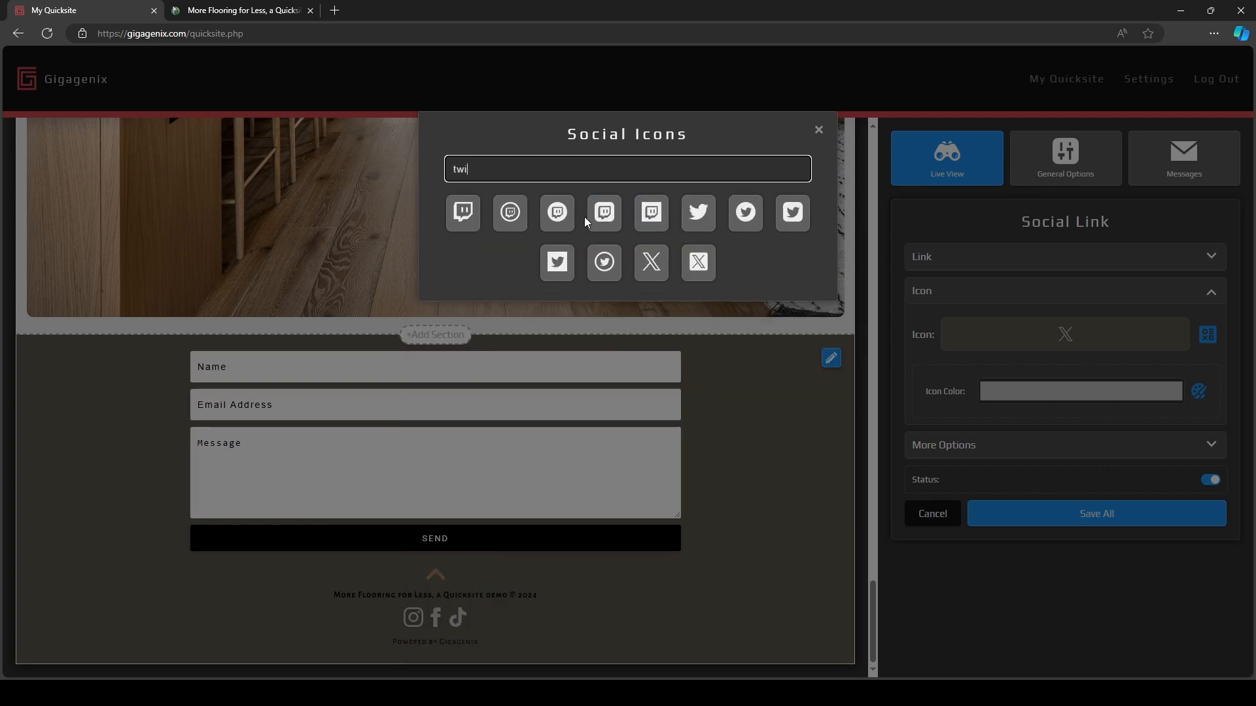
pyautogui.write('tter')
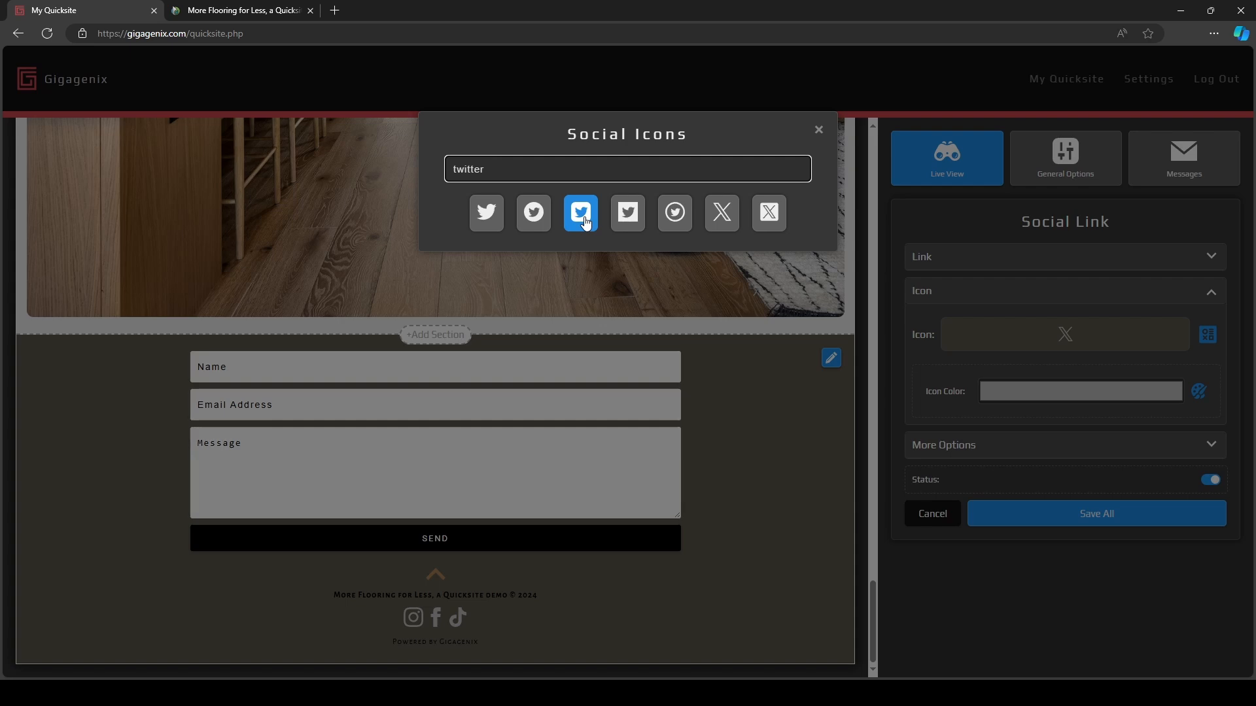
pyautogui.click(486, 213)
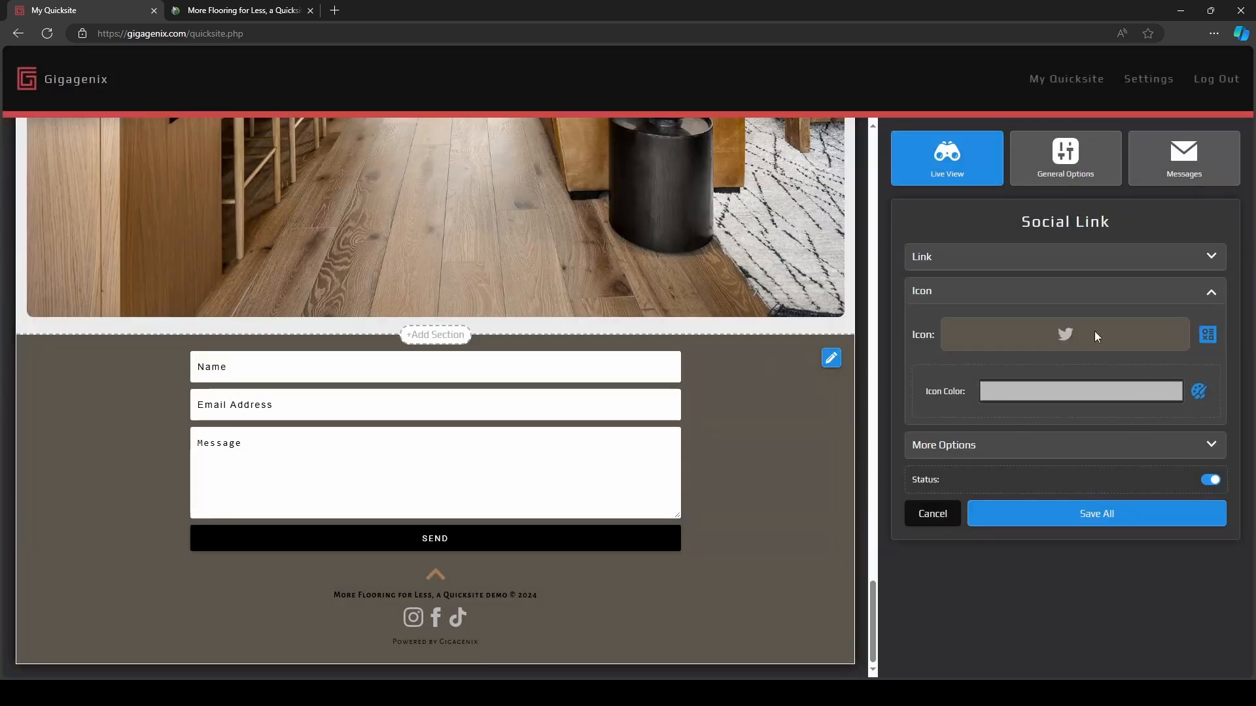
pyautogui.click(1104, 516)
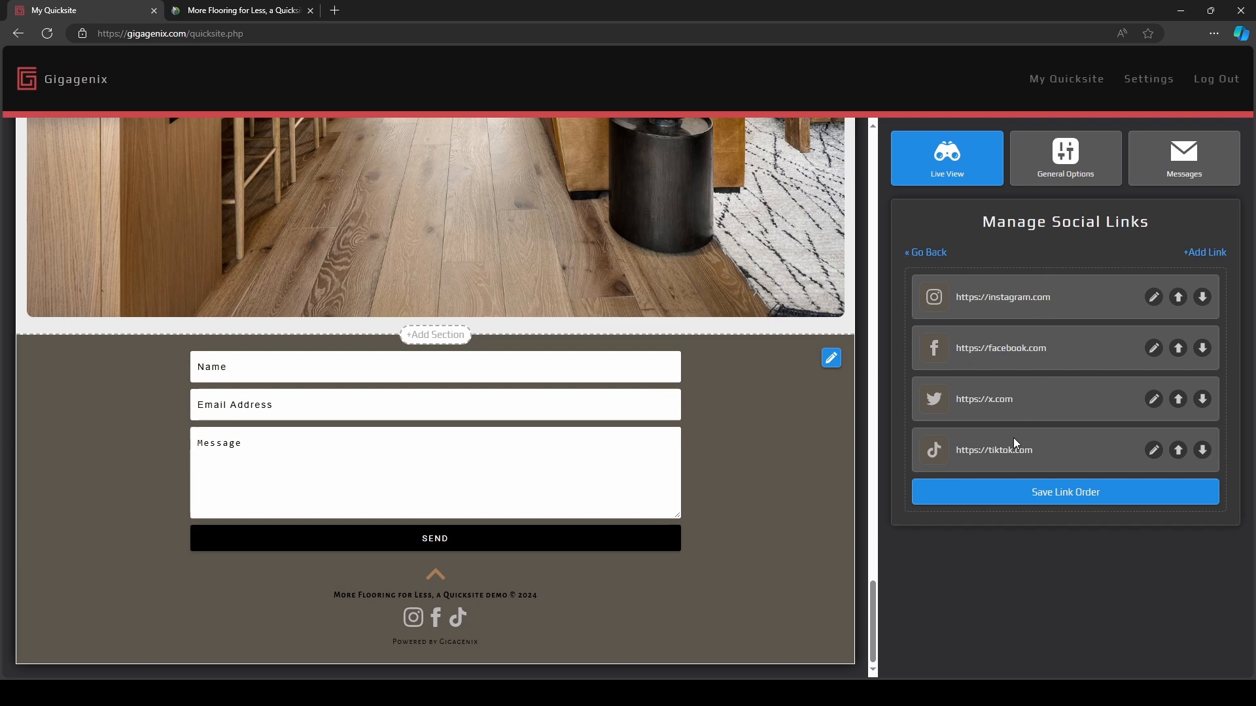
# Set the contact section's message form input font color to #BABABA and input background color to #292929.
pyautogui.click(925, 253)
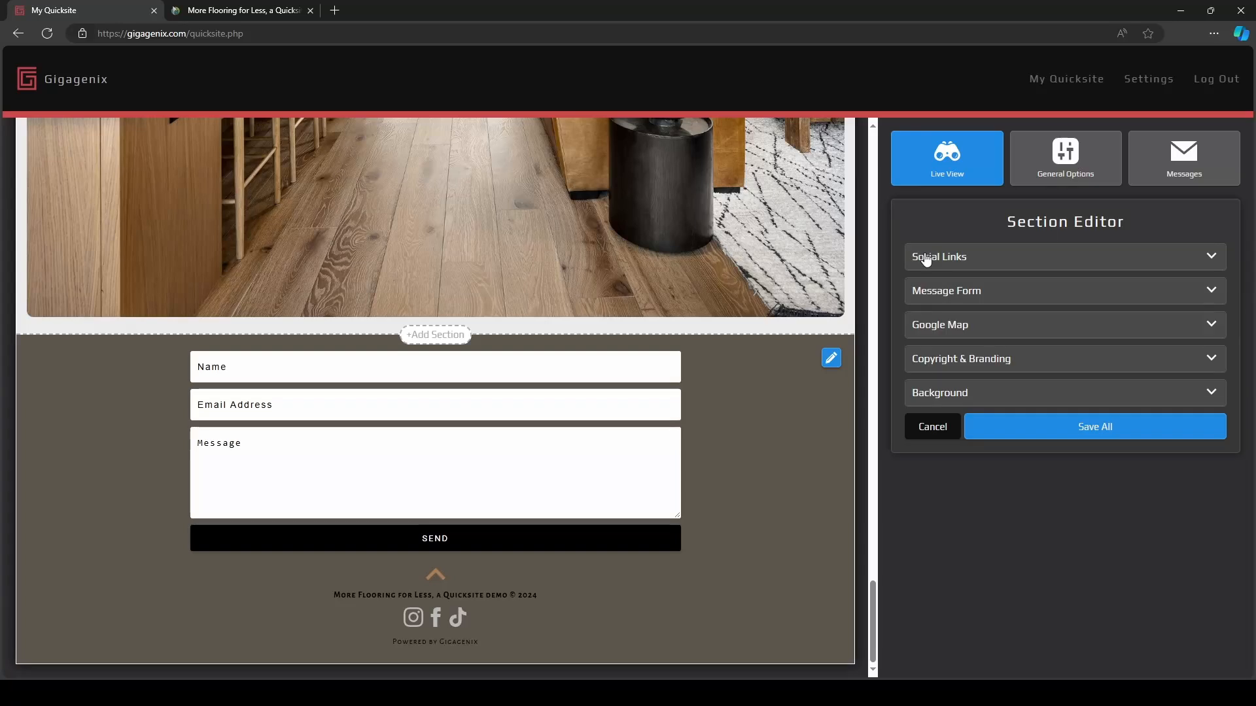
pyautogui.click(952, 294)
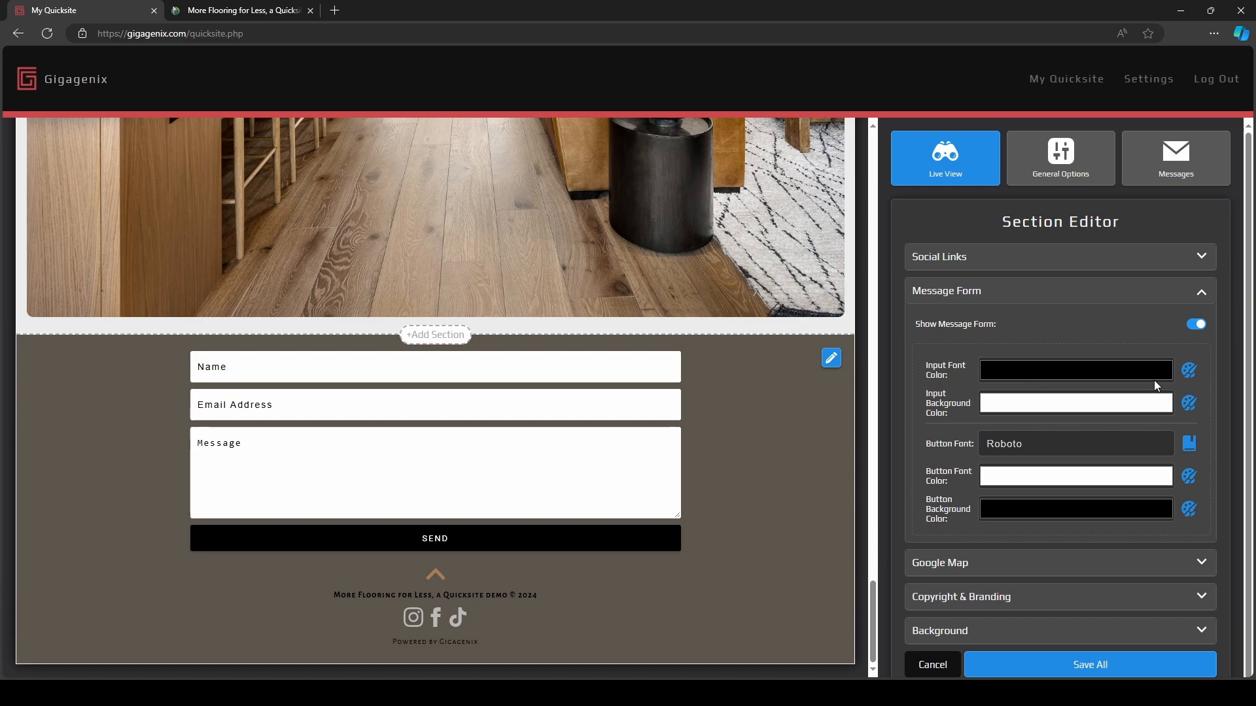
pyautogui.click(1189, 370)
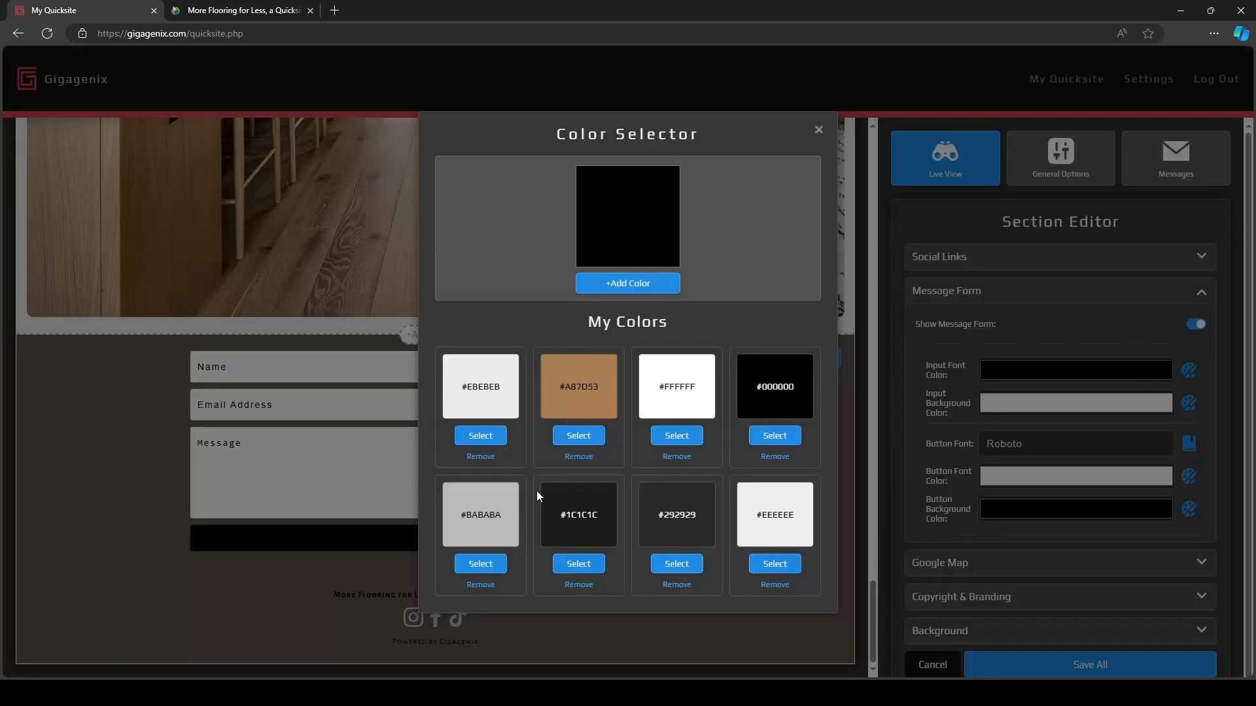
pyautogui.click(492, 568)
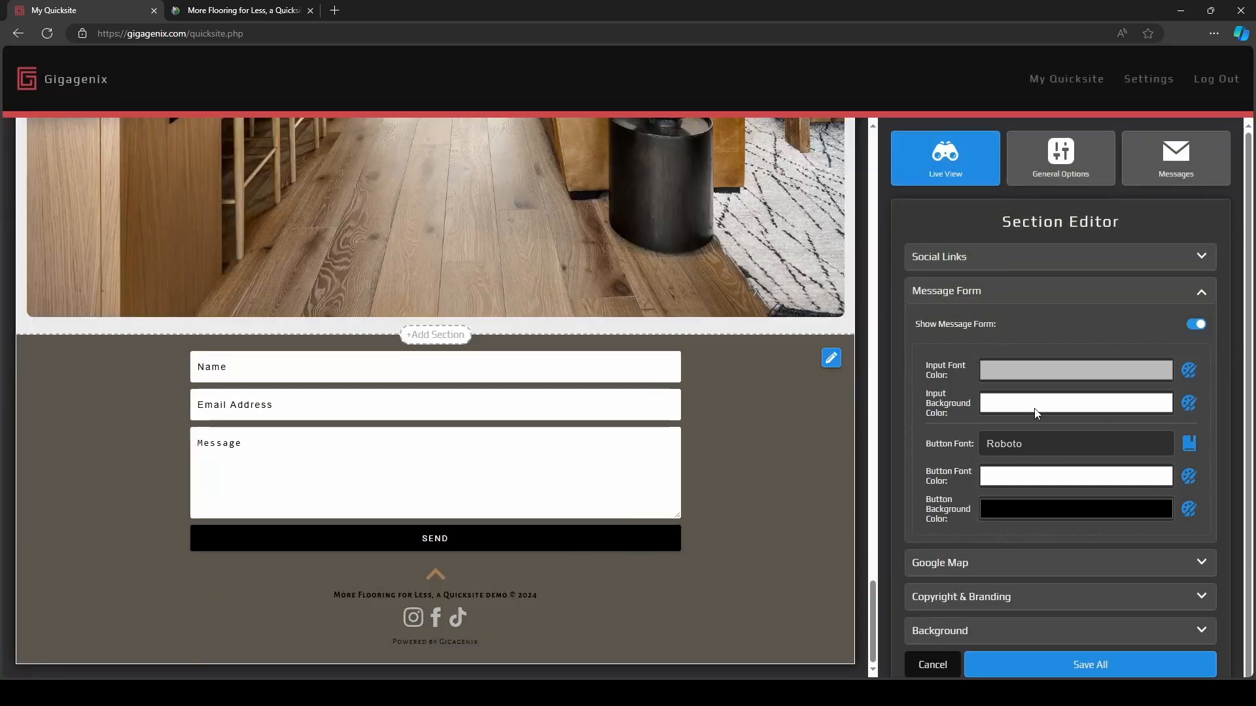
pyautogui.click(1189, 403)
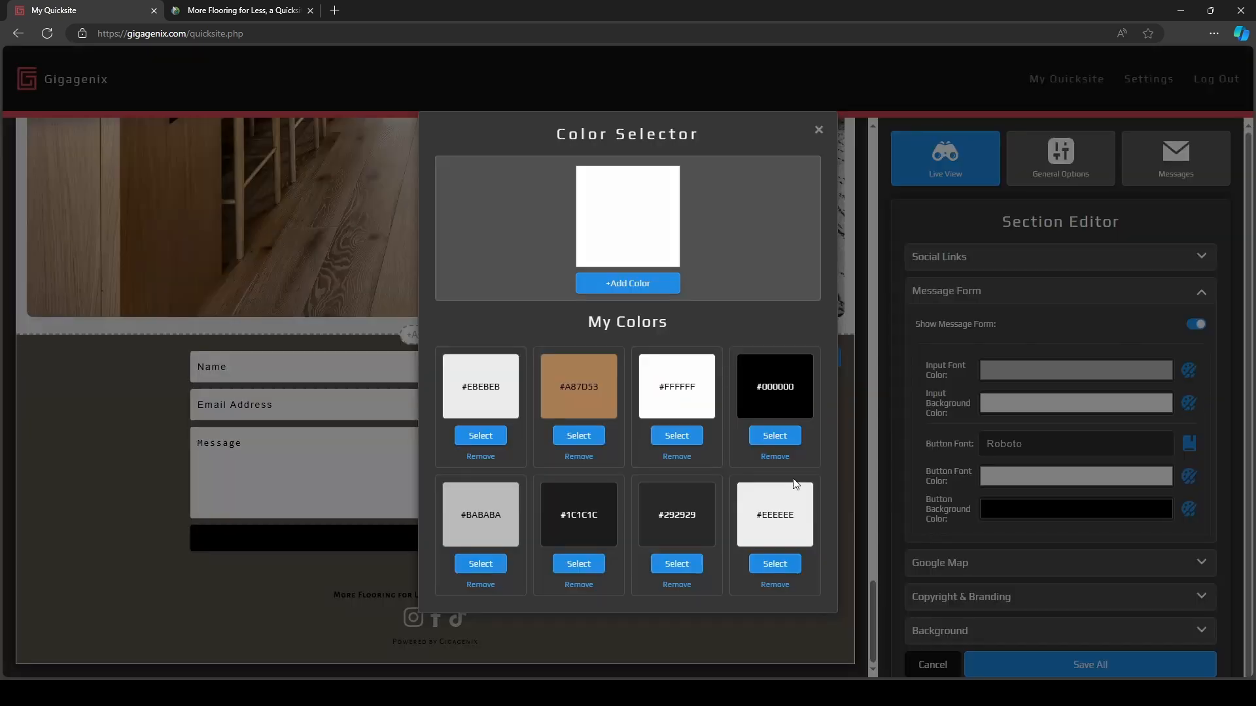
pyautogui.click(688, 566)
# Set the message form's button font to Abel, its font color to #FFFFFF, and its background color to #A87D53.
pyautogui.click(1189, 444)
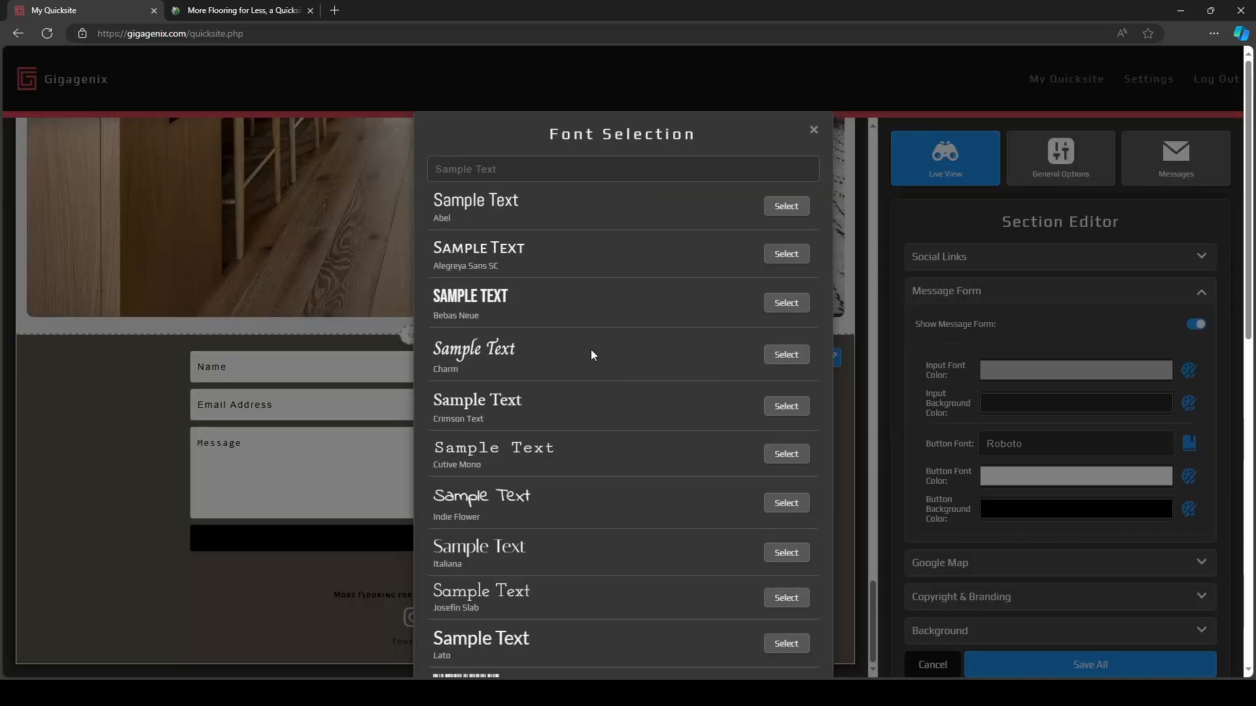
pyautogui.click(788, 207)
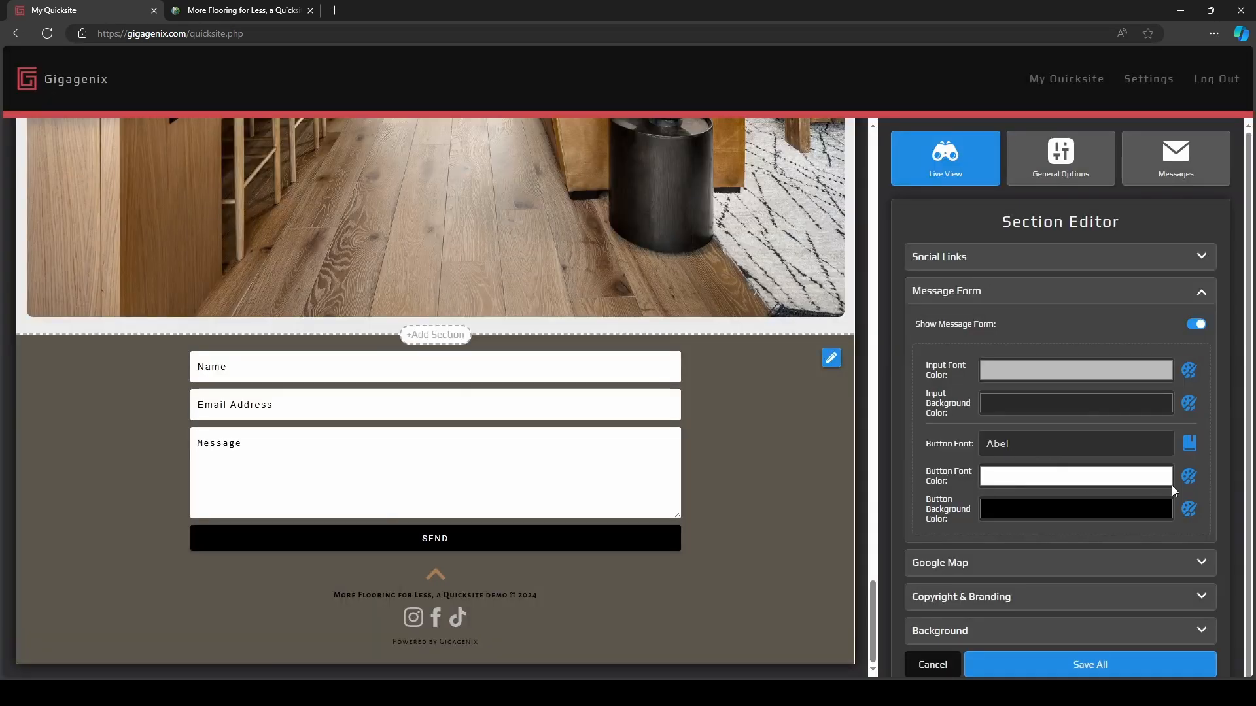
pyautogui.click(1189, 477)
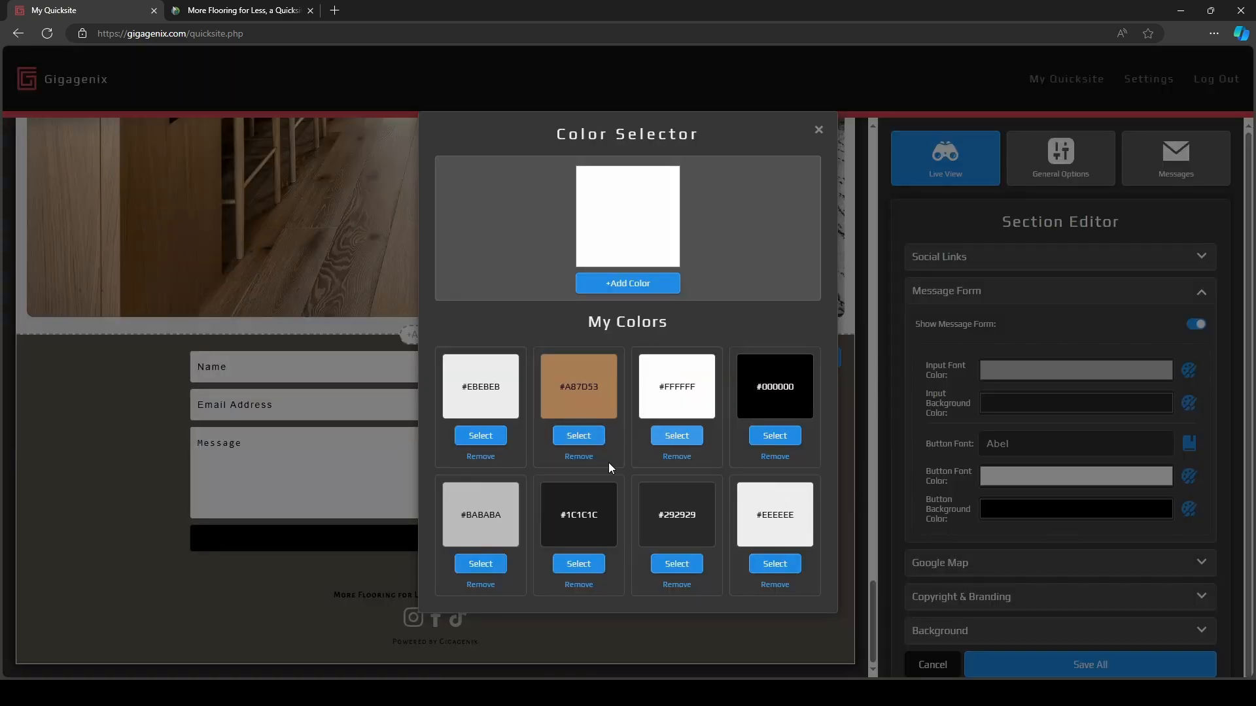
pyautogui.click(670, 437)
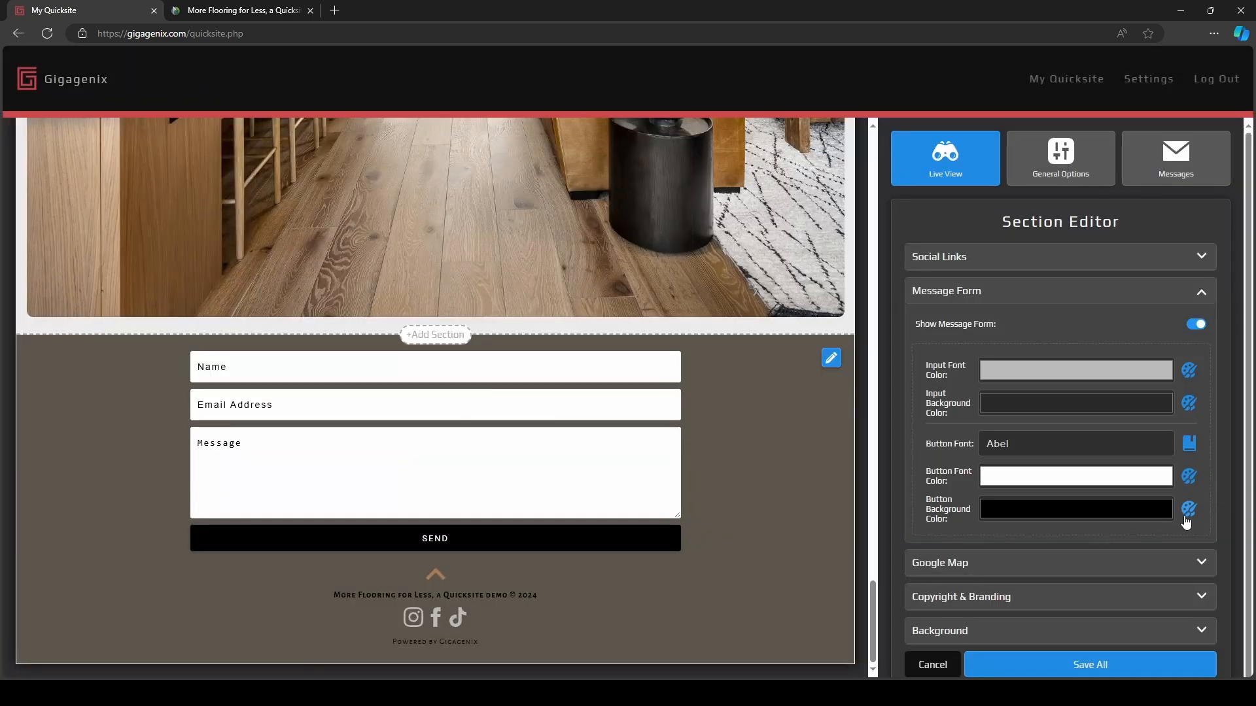
pyautogui.click(1188, 514)
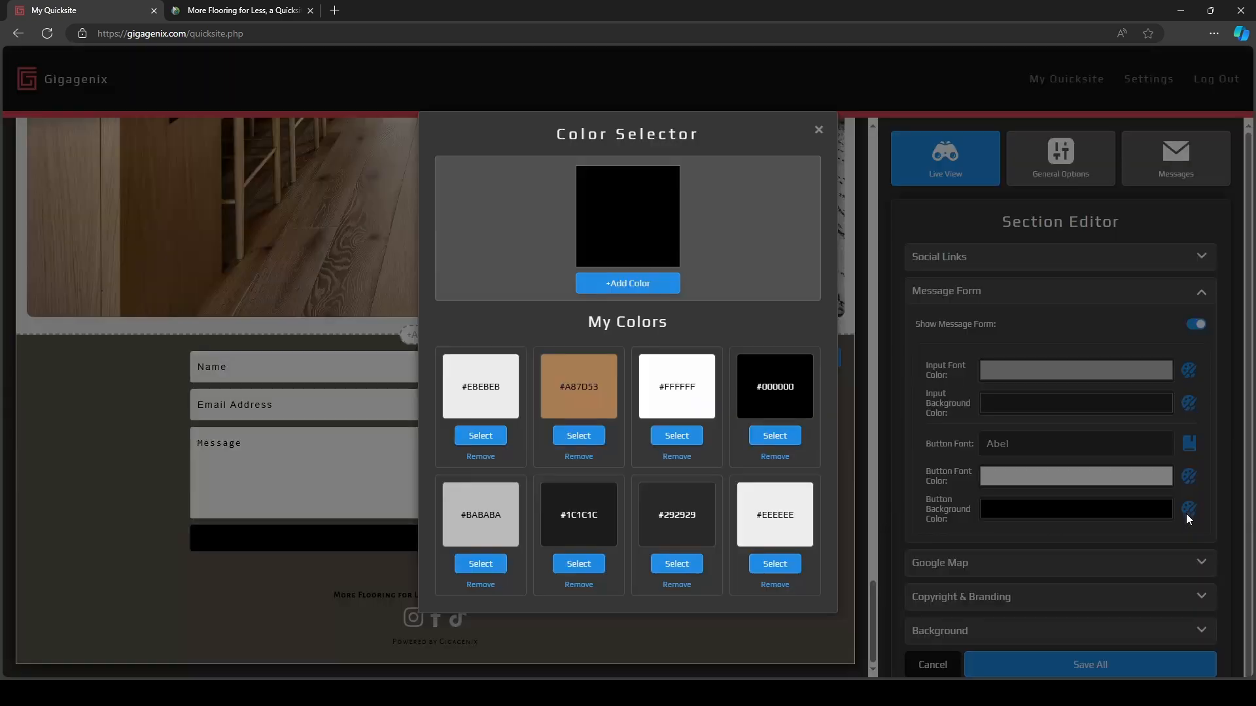
pyautogui.click(578, 437)
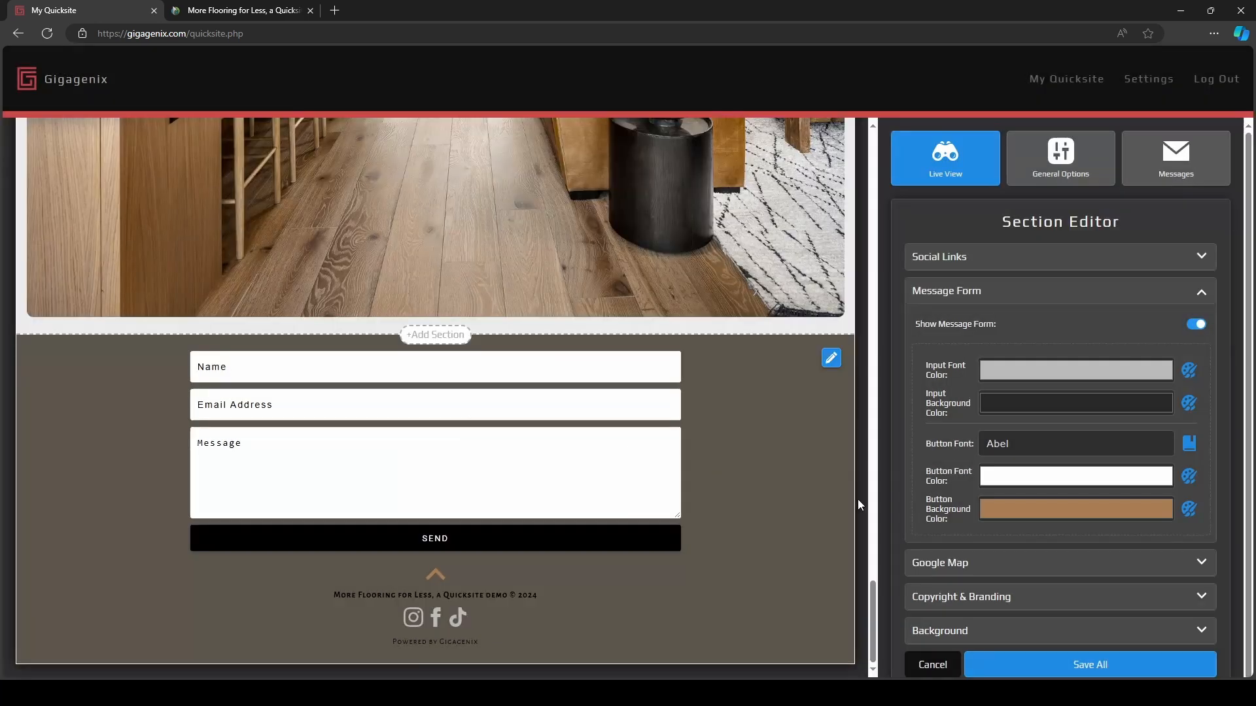
# Switch on the Google map for the contact section.
pyautogui.click(1087, 566)
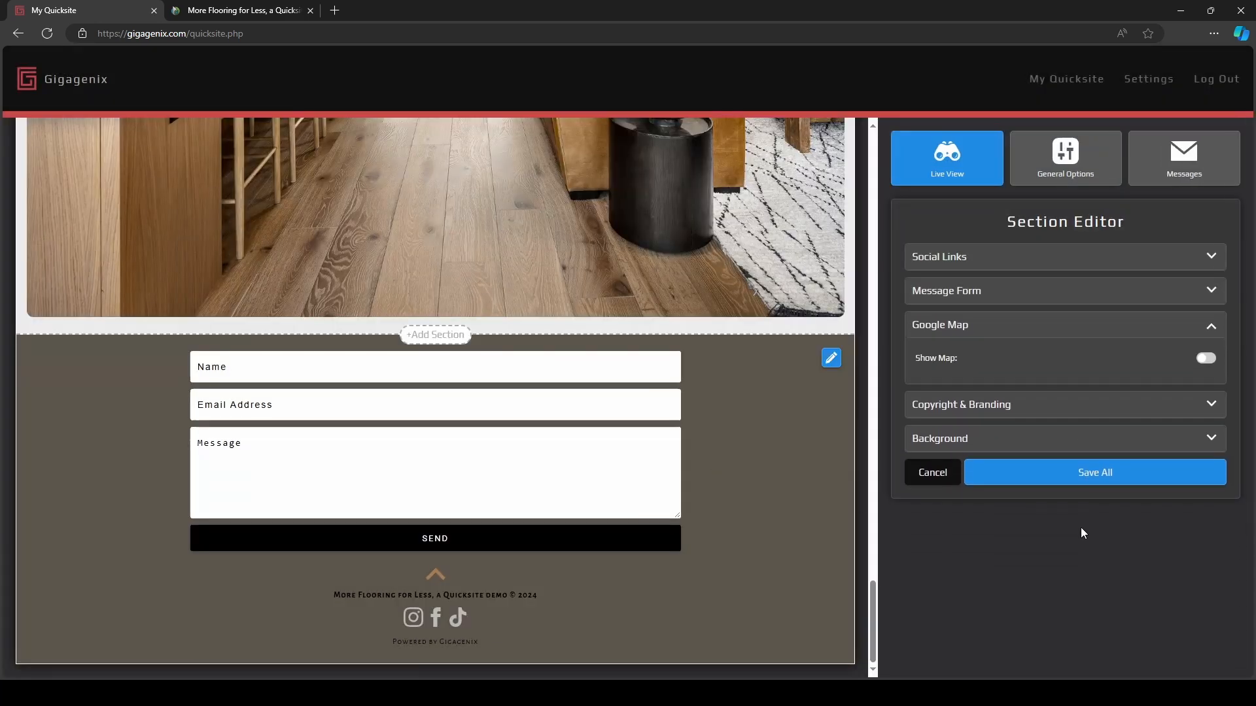
pyautogui.click(1206, 359)
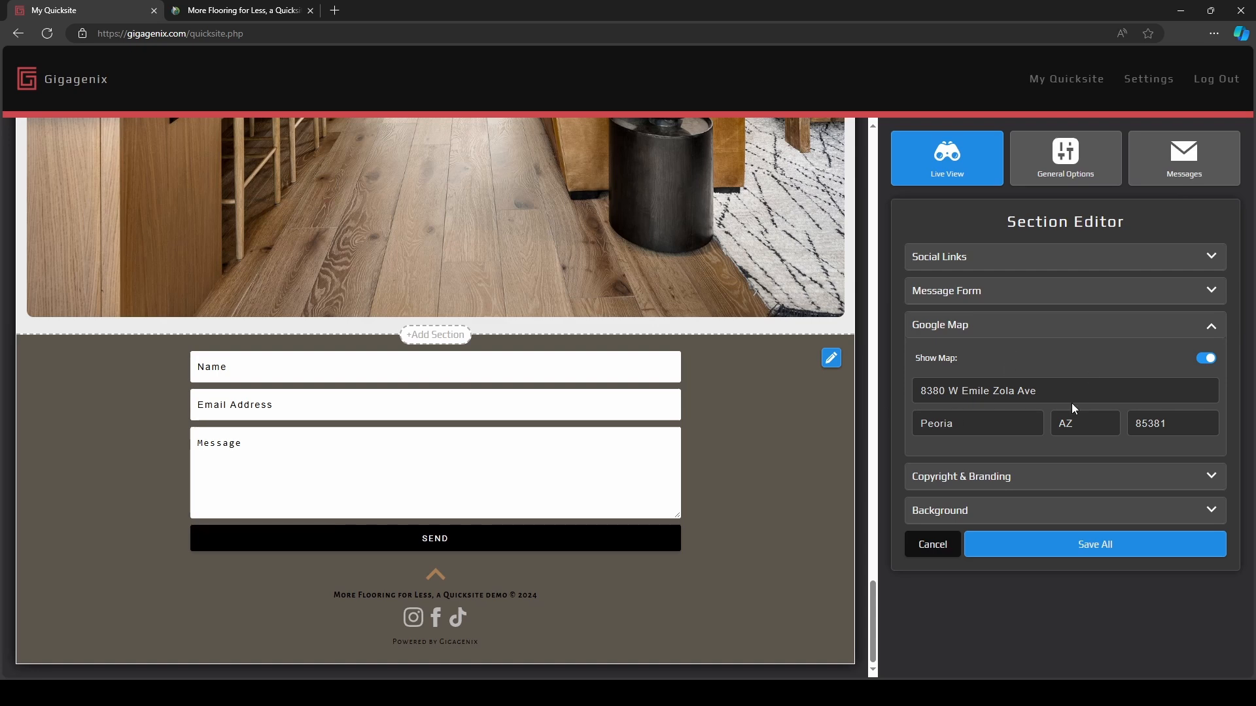
# Set the footer's copyright font color to #BABABA and switch off the Gigagenix branding.
pyautogui.click(976, 478)
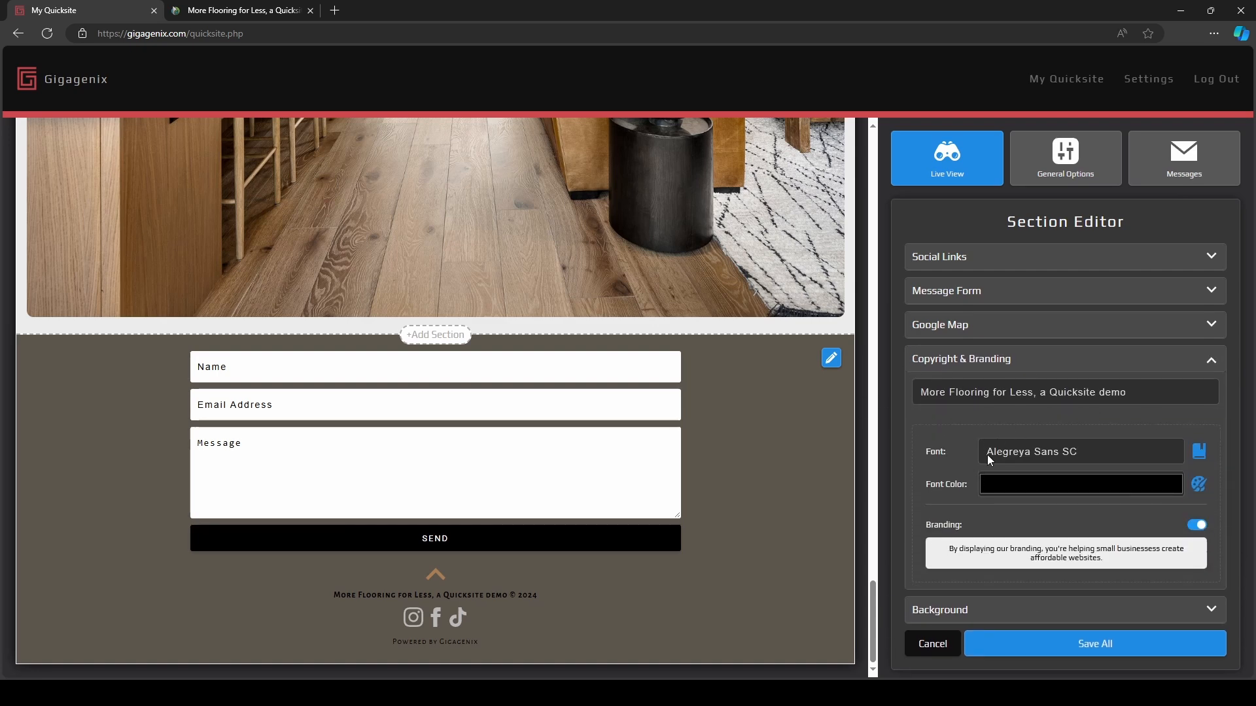
pyautogui.click(1199, 487)
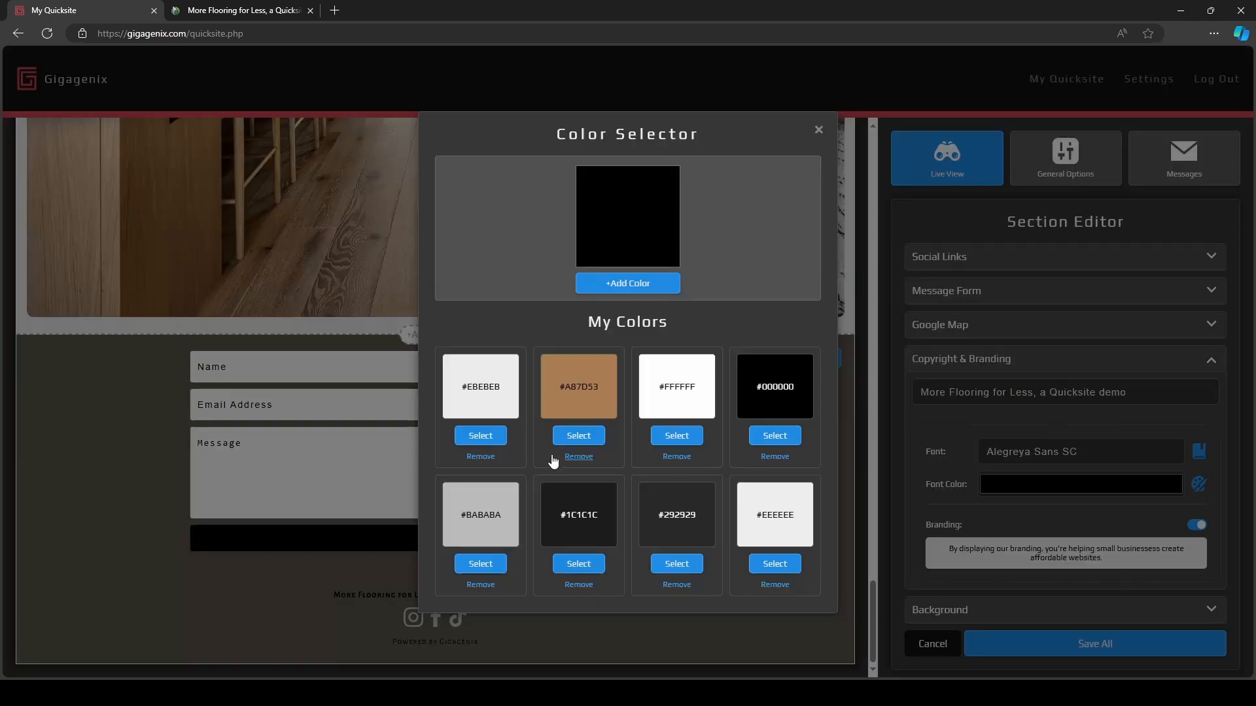
pyautogui.click(492, 566)
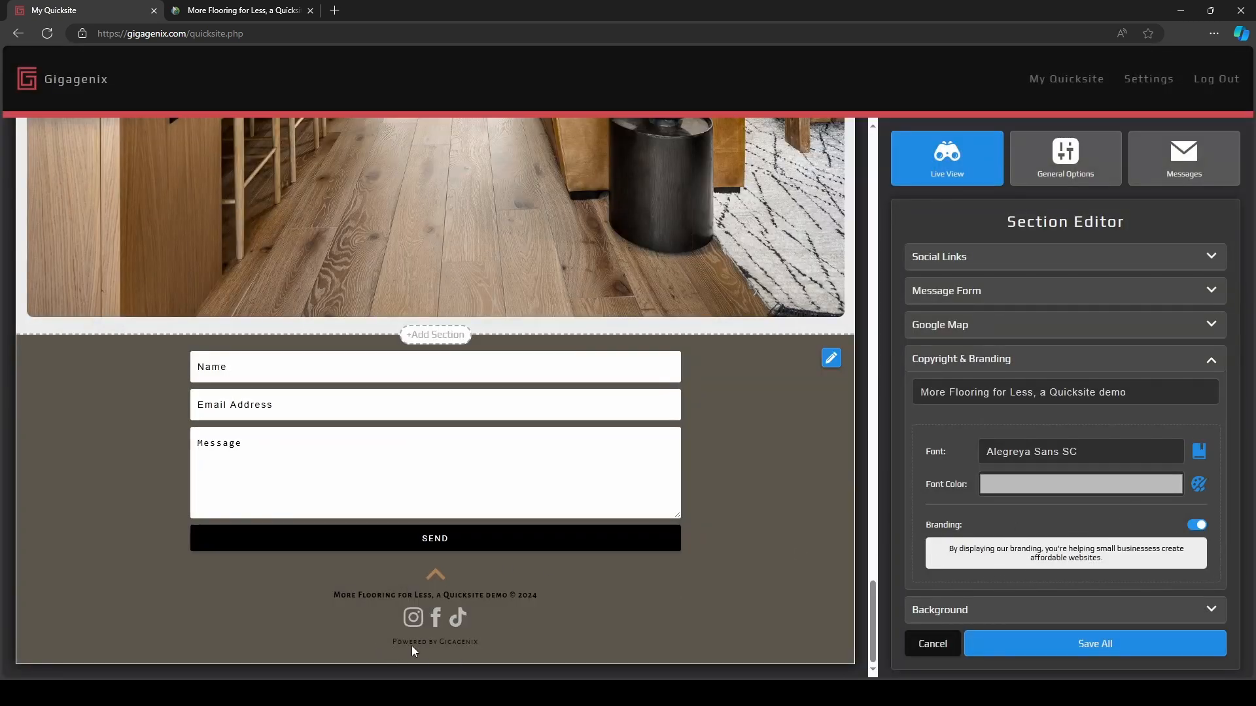
pyautogui.click(1197, 526)
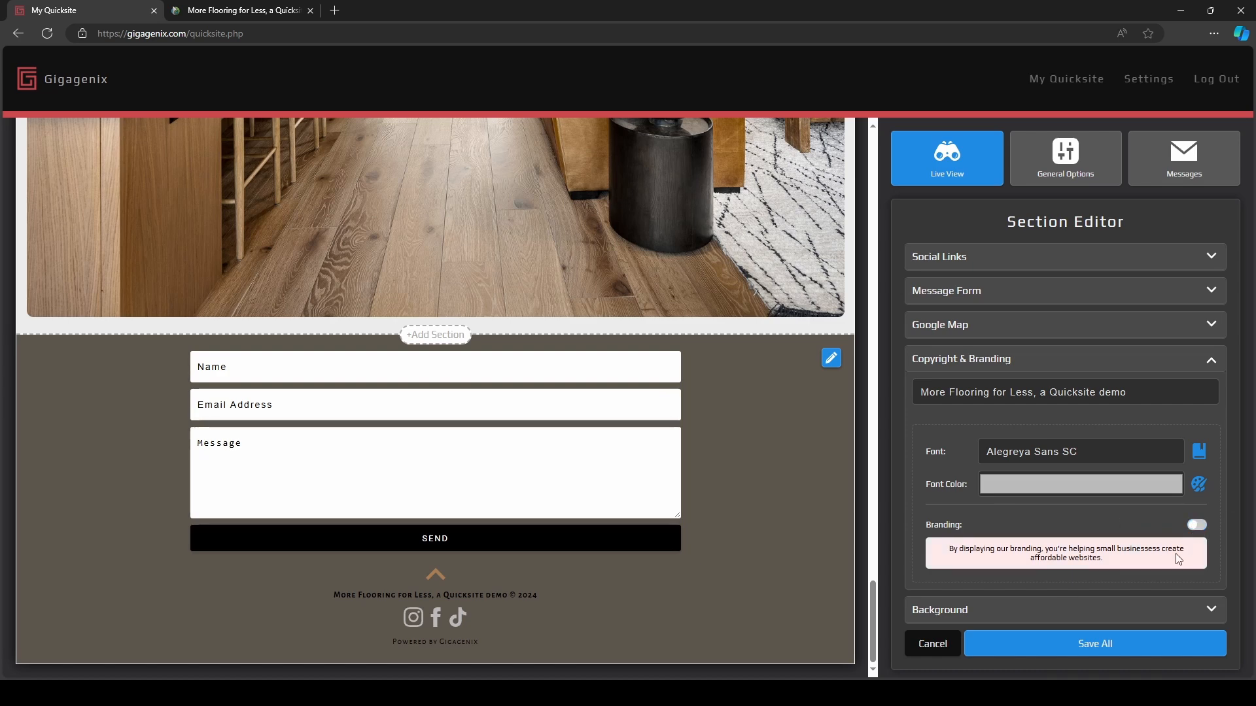
# Set the footer's background color to #1C1C1C, raise the top spacing one notch, set the footer width midway, and save all changes.
pyautogui.click(1030, 612)
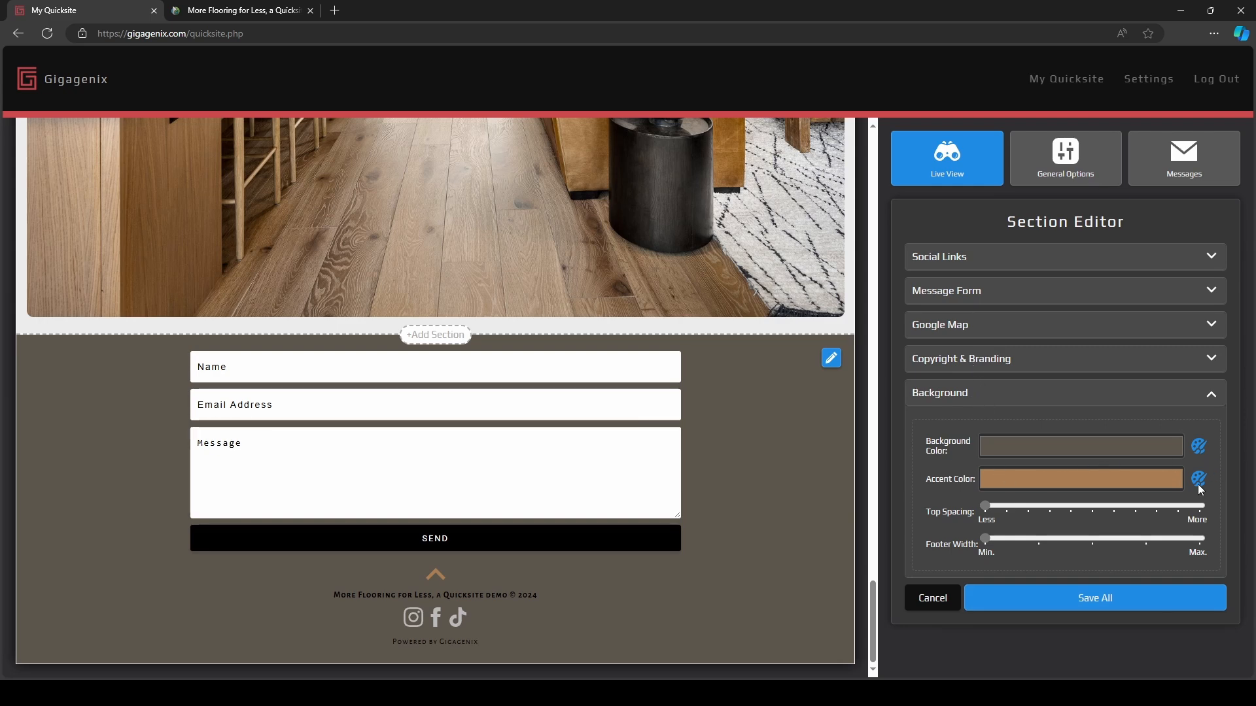
pyautogui.click(1199, 450)
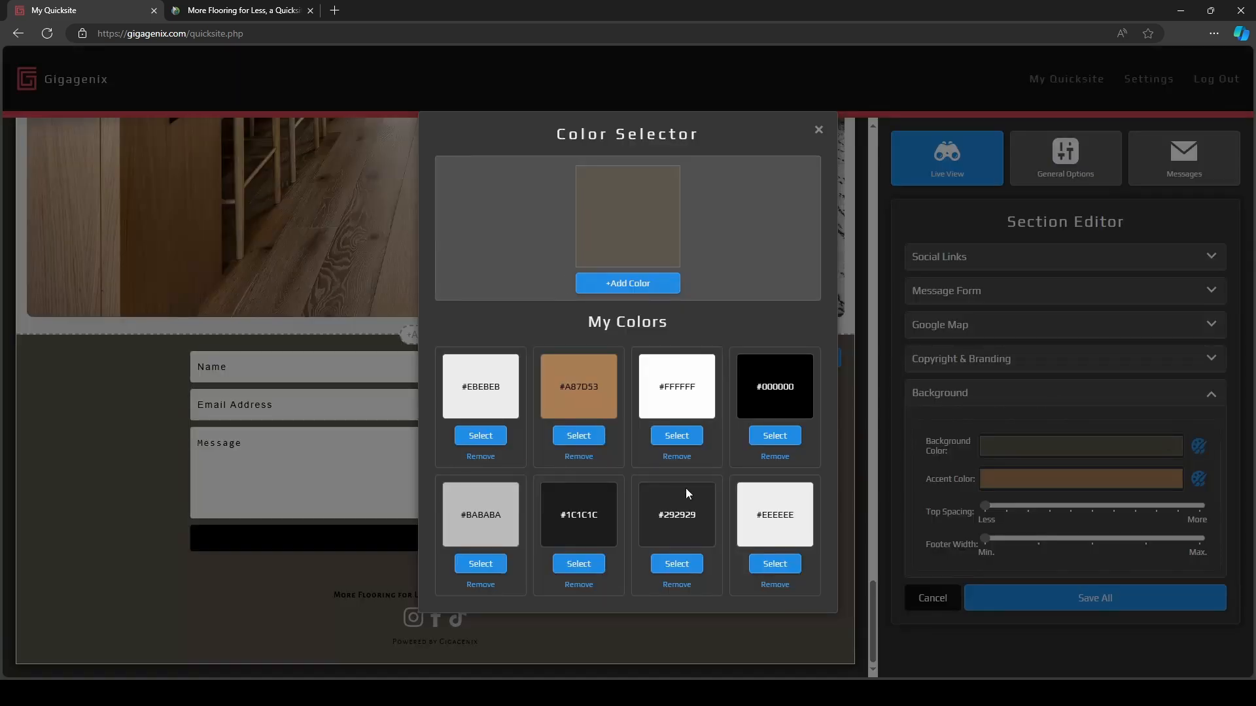
pyautogui.click(578, 565)
pyautogui.moveTo(1055, 513); pyautogui.dragTo(1092, 540)
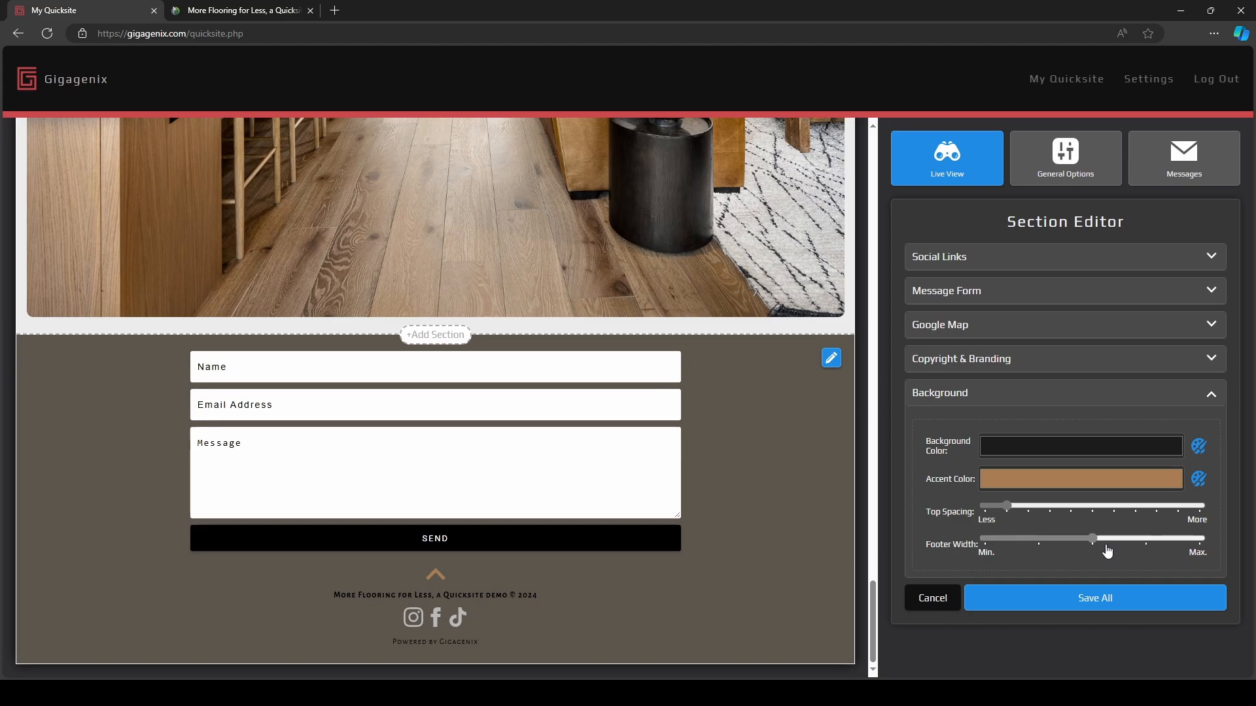
pyautogui.click(1093, 598)
# Check the saved footer in the page preview, testing the message box and panning the map.
pyautogui.scroll(-20, 599, 534)
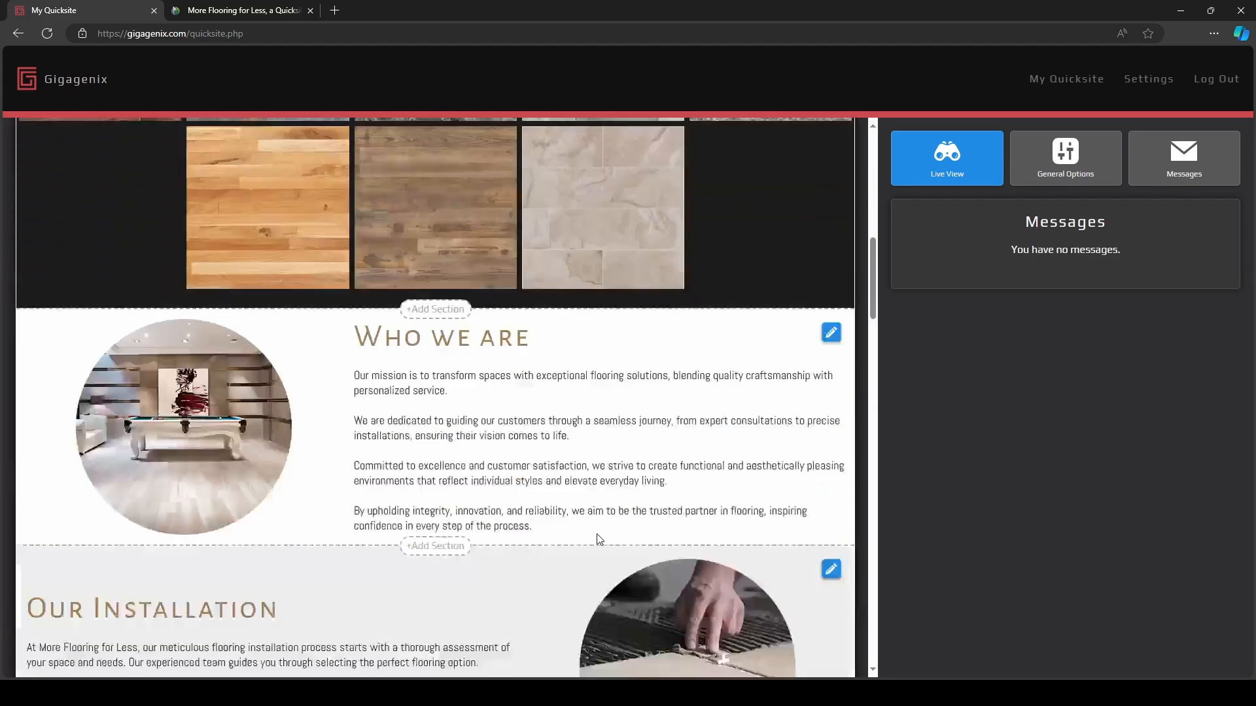
pyautogui.scroll(-3, 600, 540)
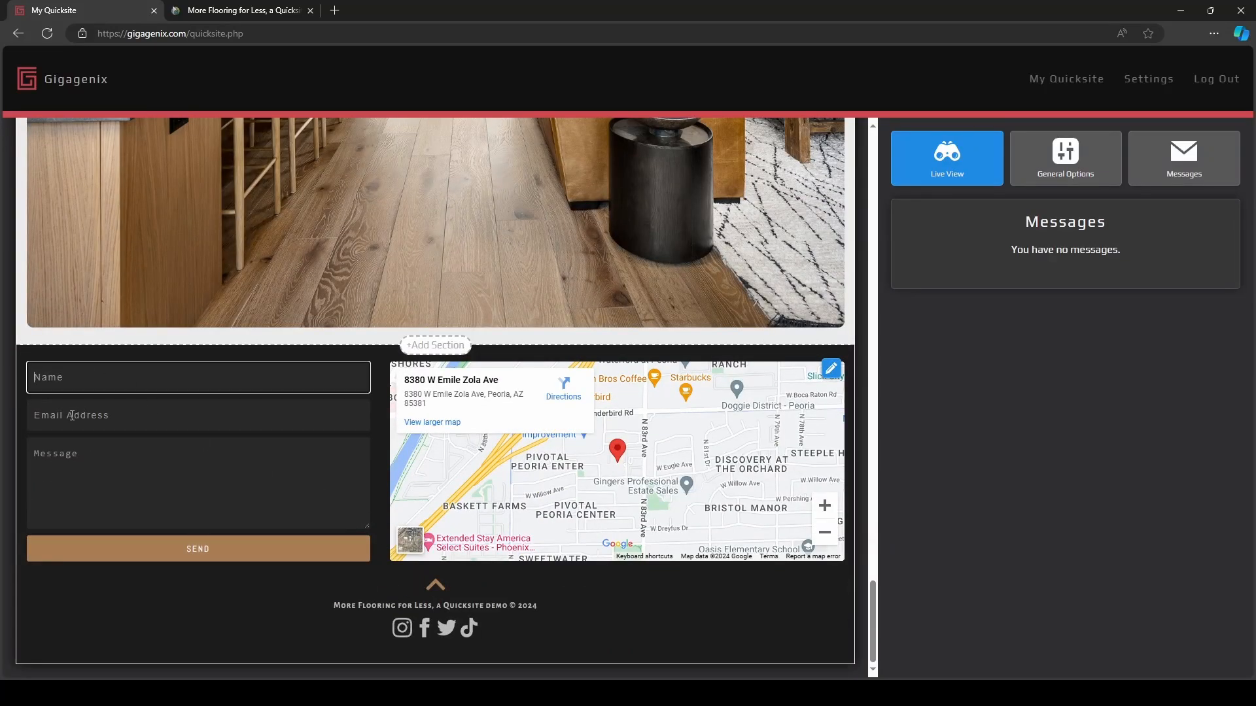
pyautogui.click(68, 452)
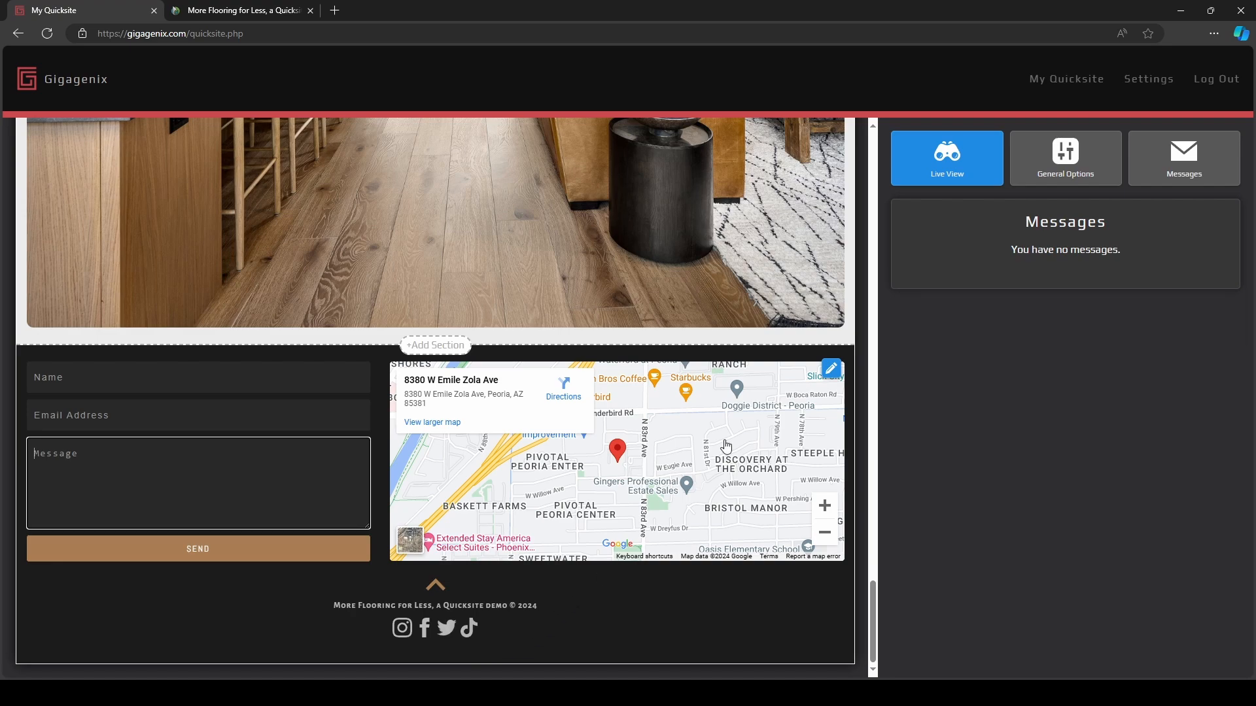
pyautogui.moveTo(668, 485)
pyautogui.mouseDown()
pyautogui.moveTo(693, 478)
pyautogui.moveTo(675, 484)
pyautogui.mouseUp()
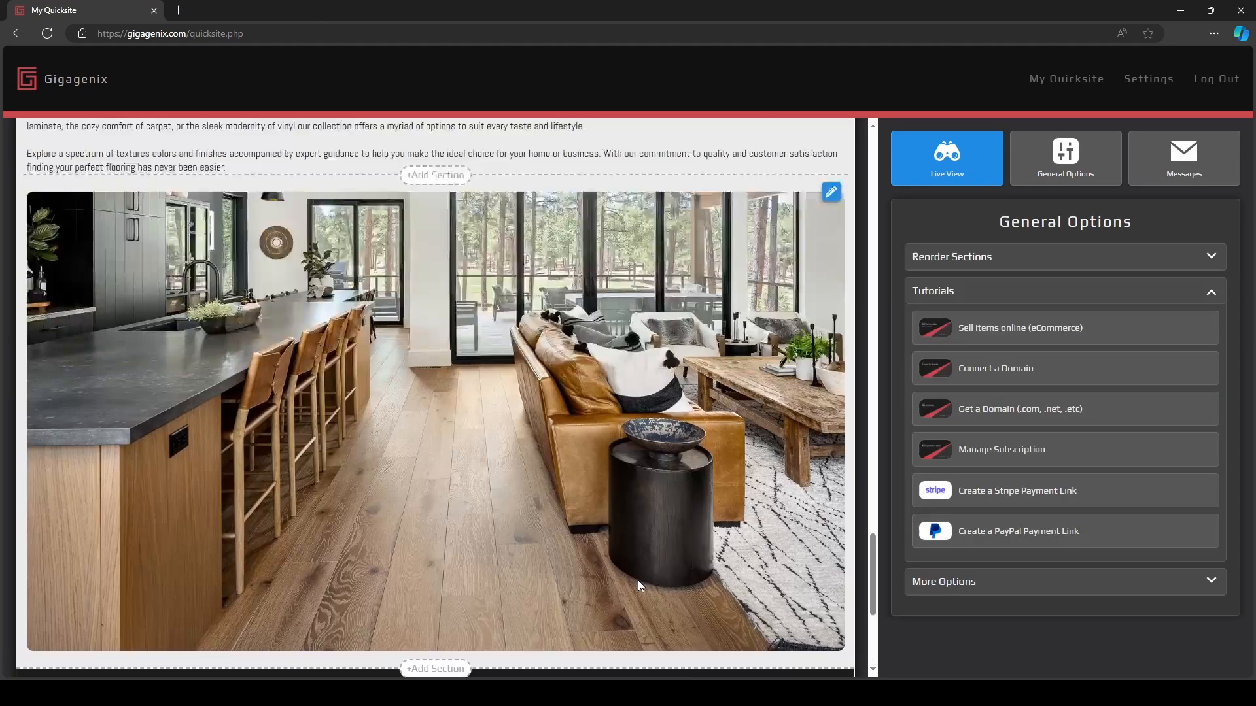
# Compare the redesigned page, from the Learn More photo up to the header, with the earlier published version of the site.
pyautogui.scroll(6, 638, 582)
pyautogui.scroll(15, 640, 585)
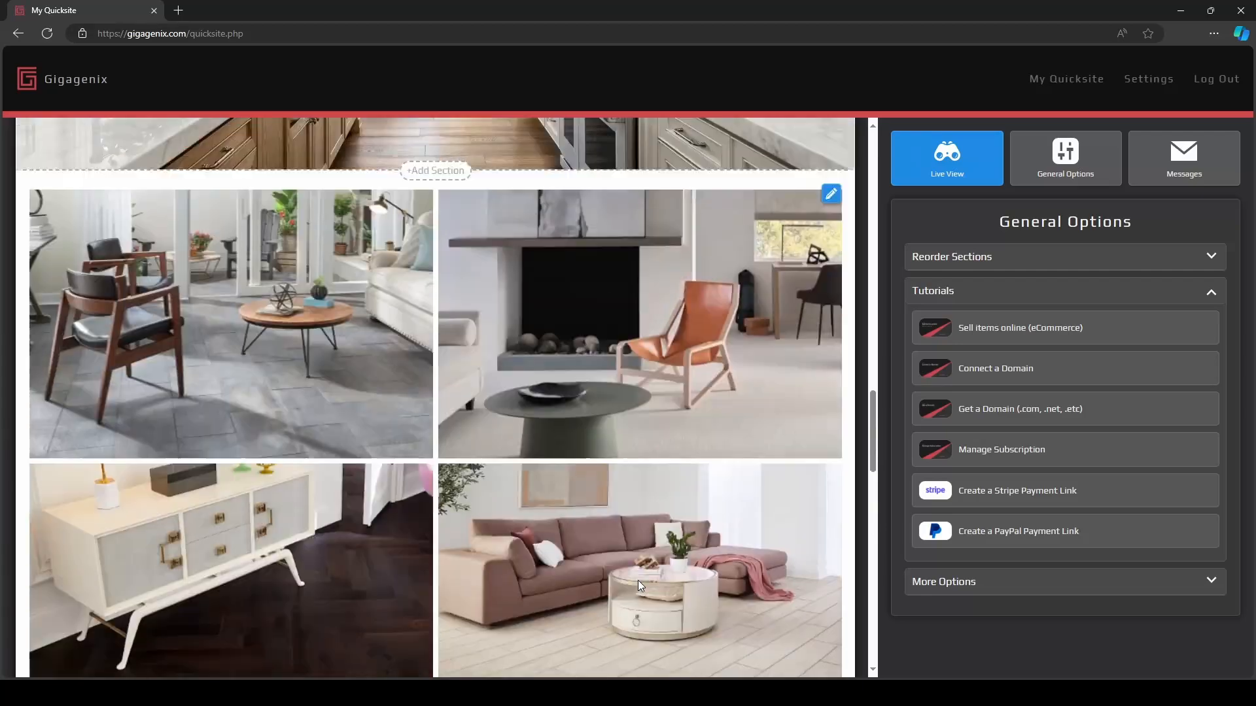
pyautogui.scroll(6, 640, 585)
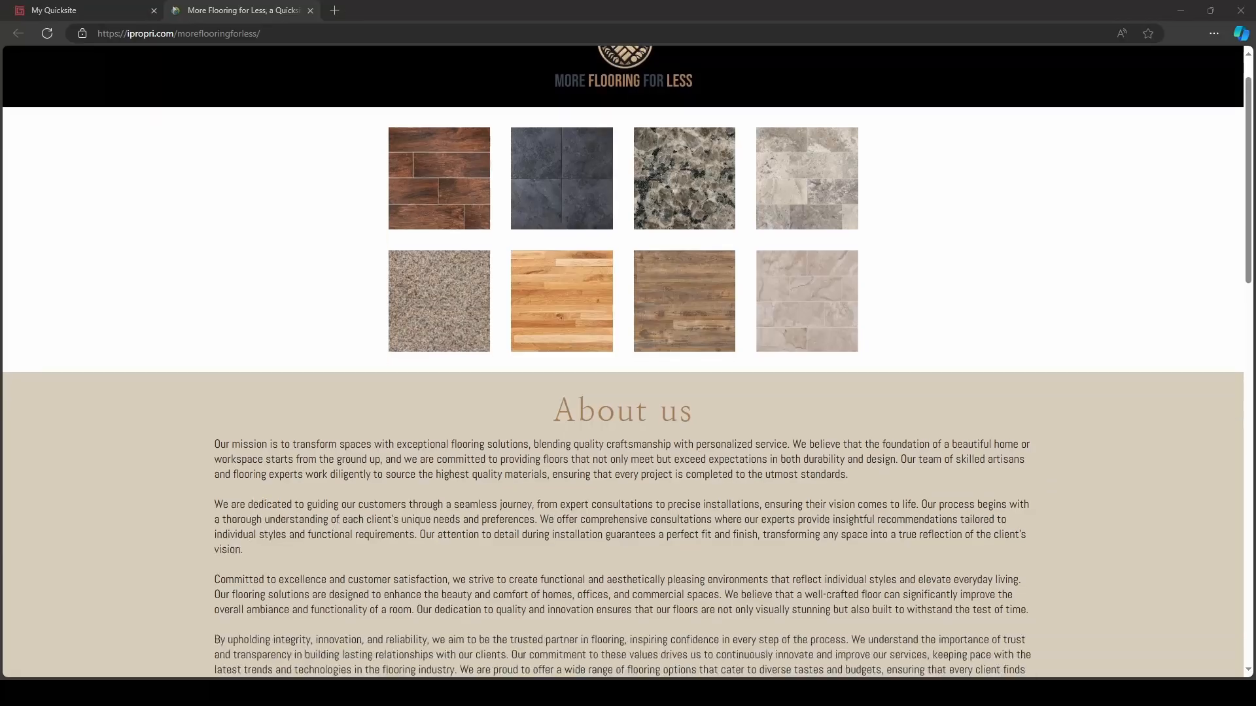
pyautogui.scroll(-9, 628, 360)
pyautogui.scroll(-5, 628, 360)
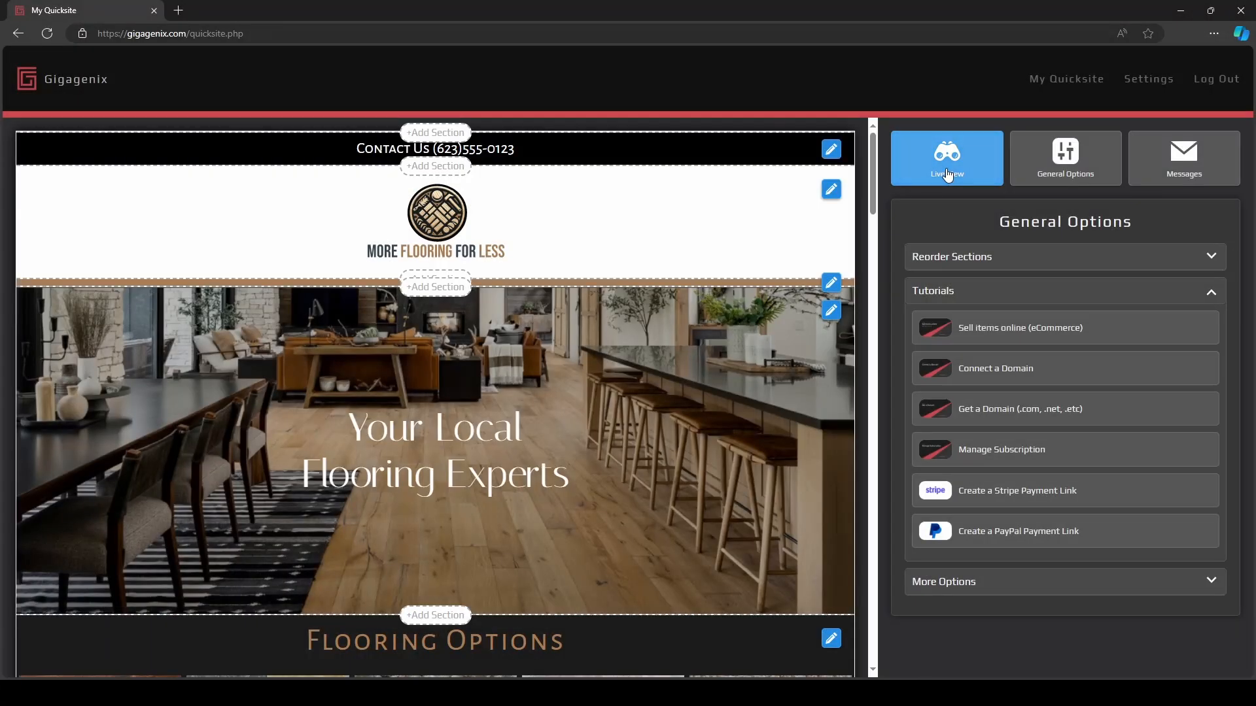
# Open the live site and review every section from the header to the contact footer.
pyautogui.click(948, 174)
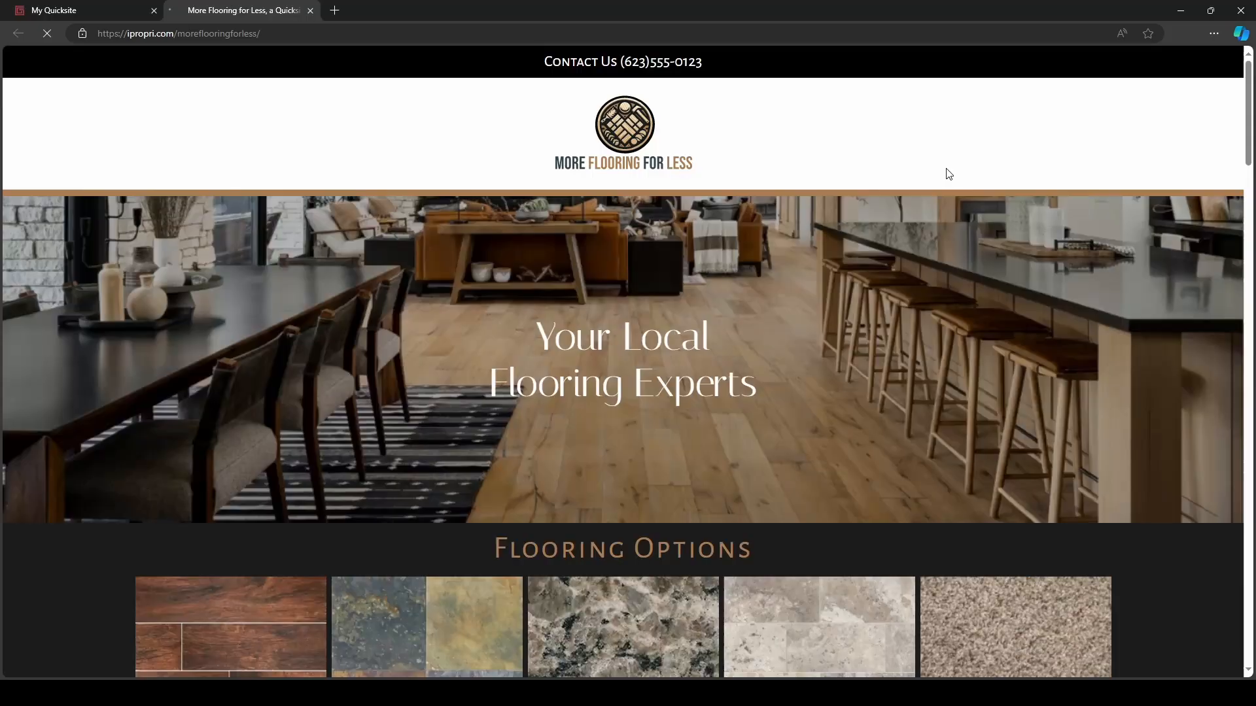
pyautogui.scroll(-1, 948, 202)
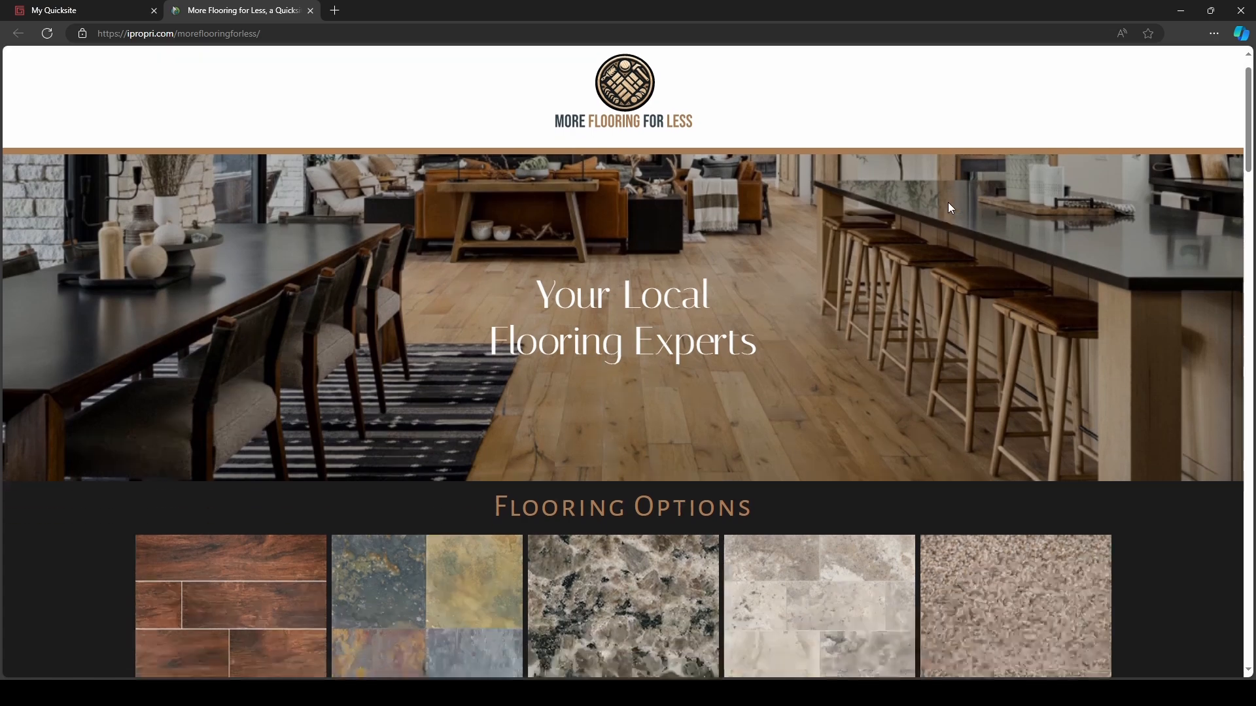
pyautogui.scroll(-6, 946, 207)
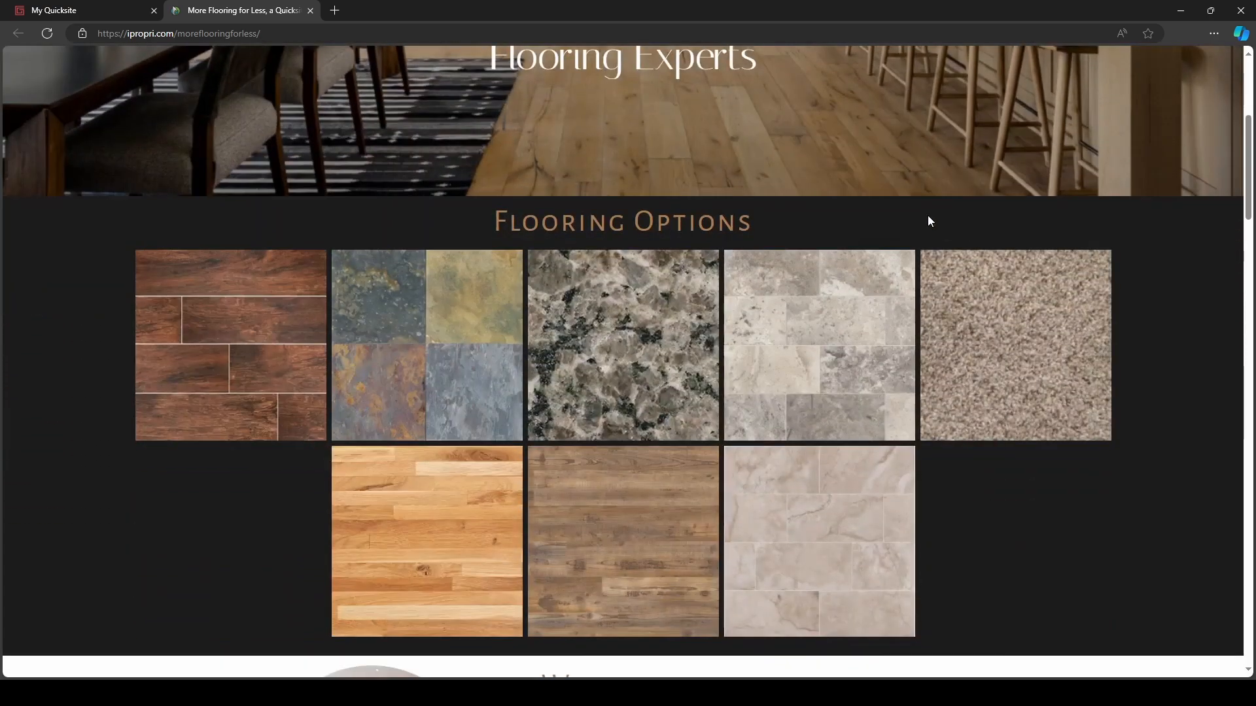
pyautogui.scroll(-4, 909, 246)
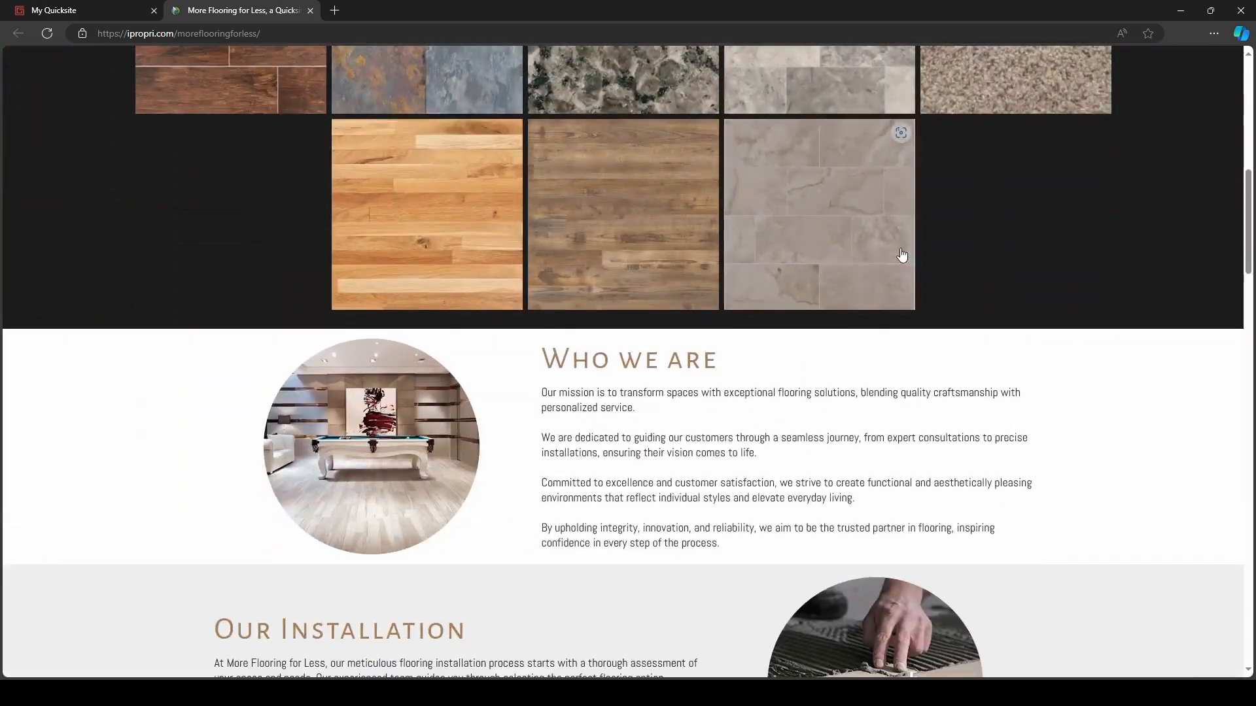
pyautogui.scroll(-8, 889, 259)
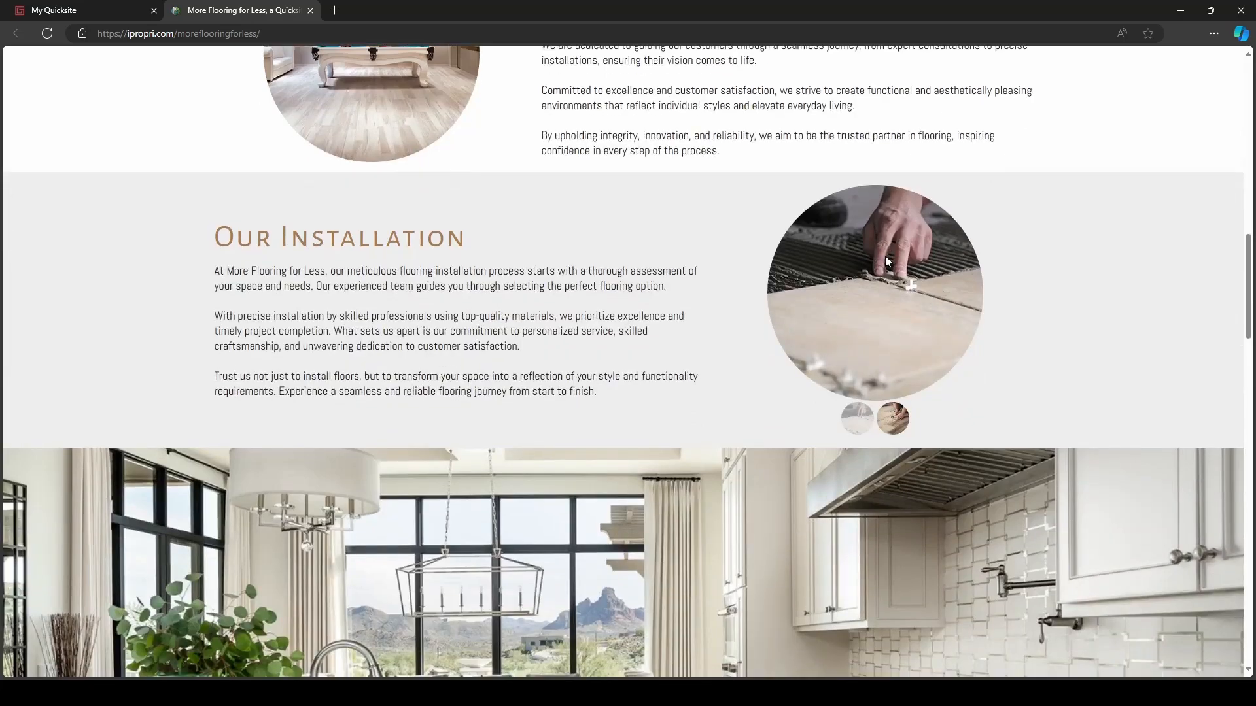
pyautogui.scroll(-8, 879, 261)
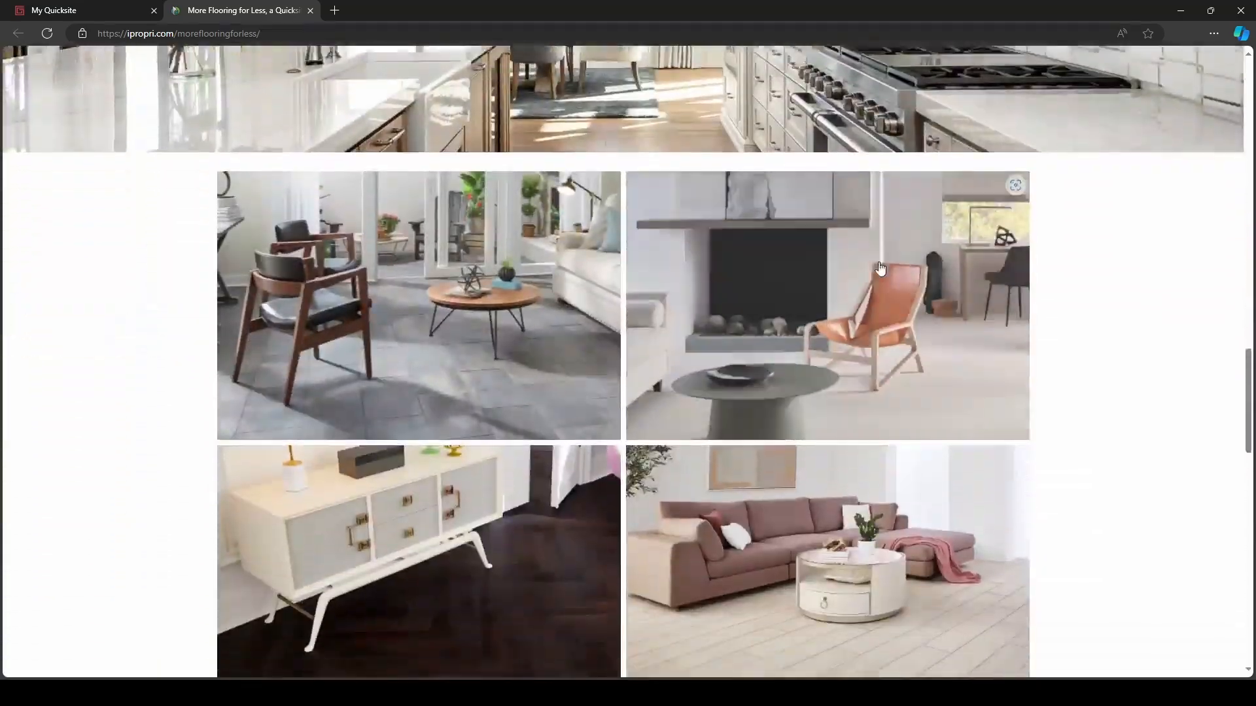
pyautogui.scroll(-6, 879, 268)
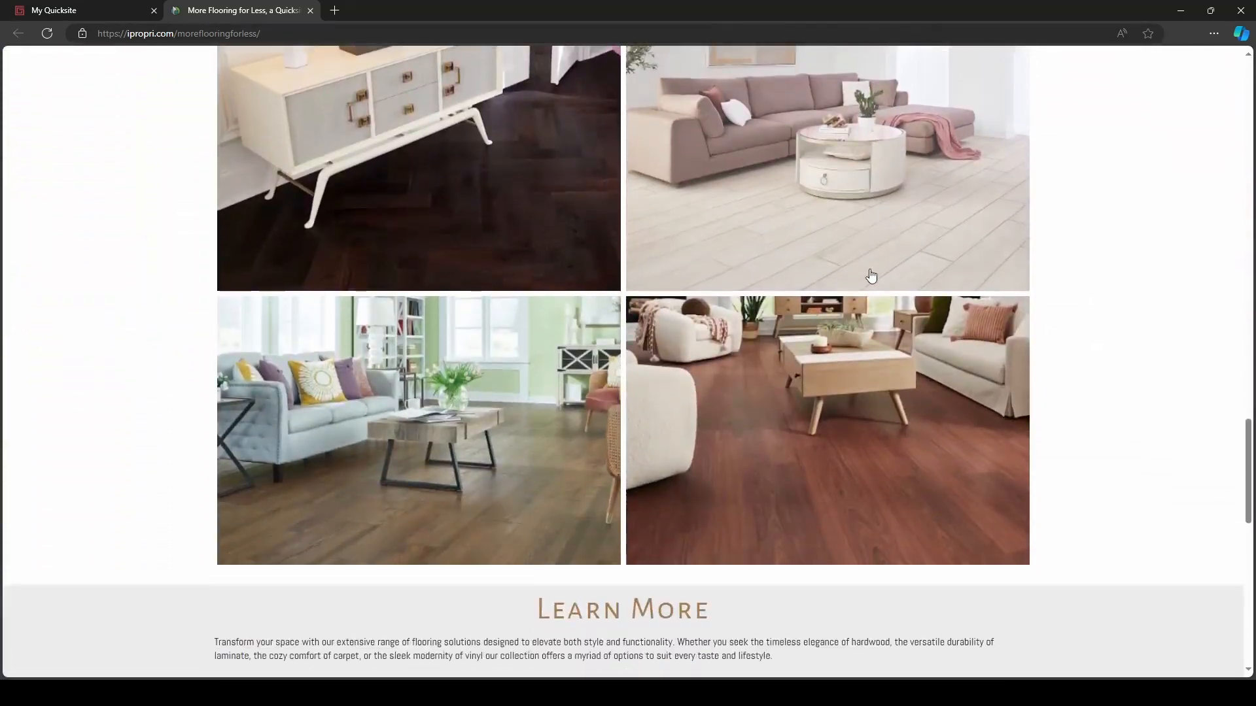
pyautogui.scroll(-8, 871, 276)
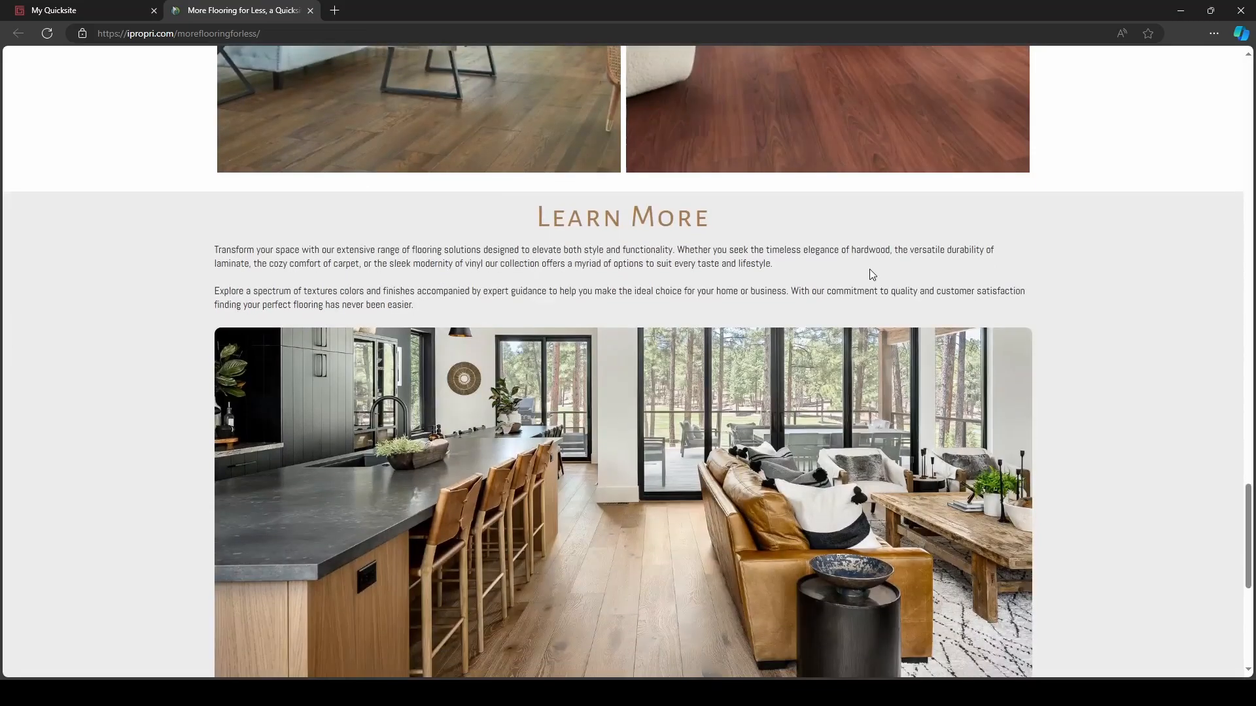
pyautogui.scroll(-3, 869, 276)
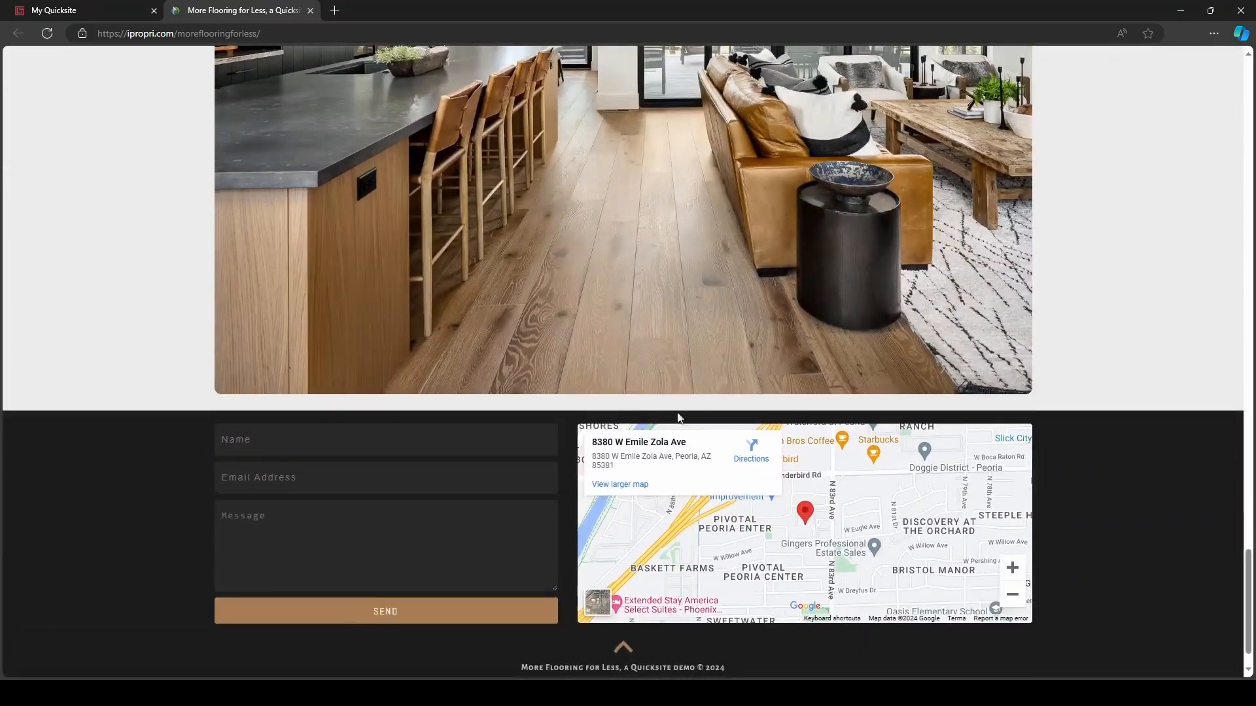
pyautogui.scroll(-1, 538, 497)
# Open the first Flooring Options tile's details, advance through Slate to Granite, view Granite's last alternative sample, and close the details.
pyautogui.scroll(20, 560, 513)
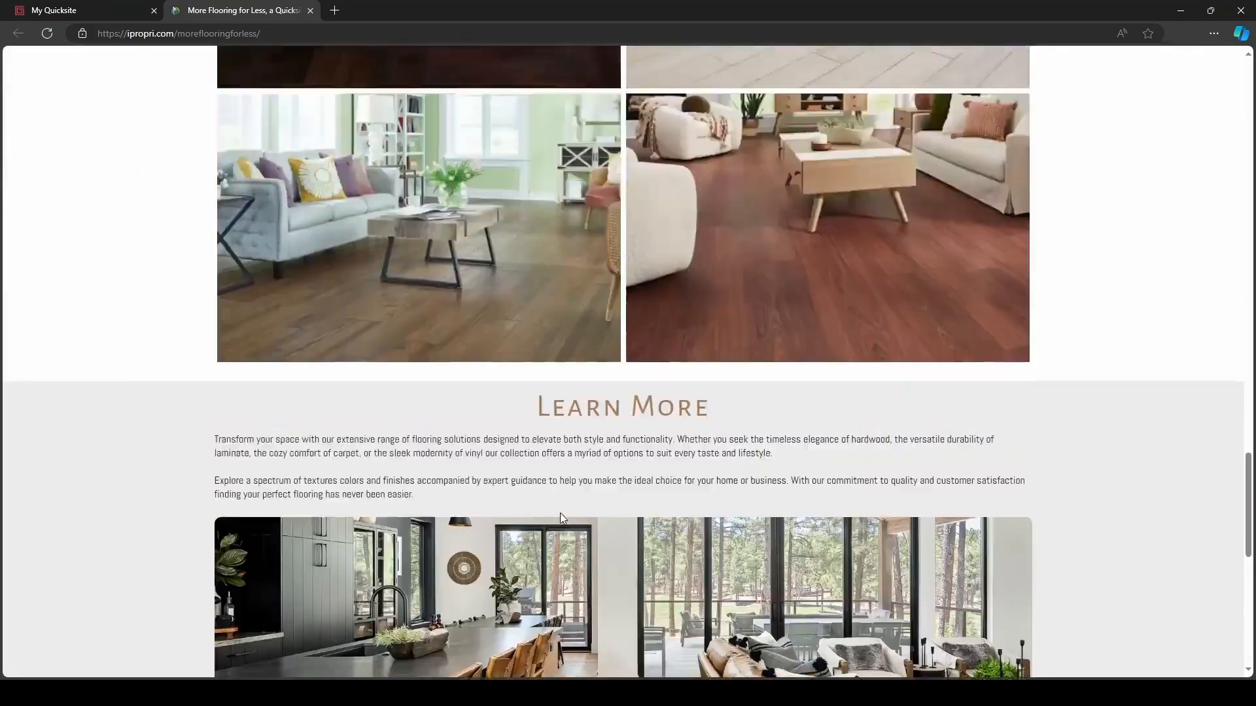
pyautogui.scroll(10, 560, 513)
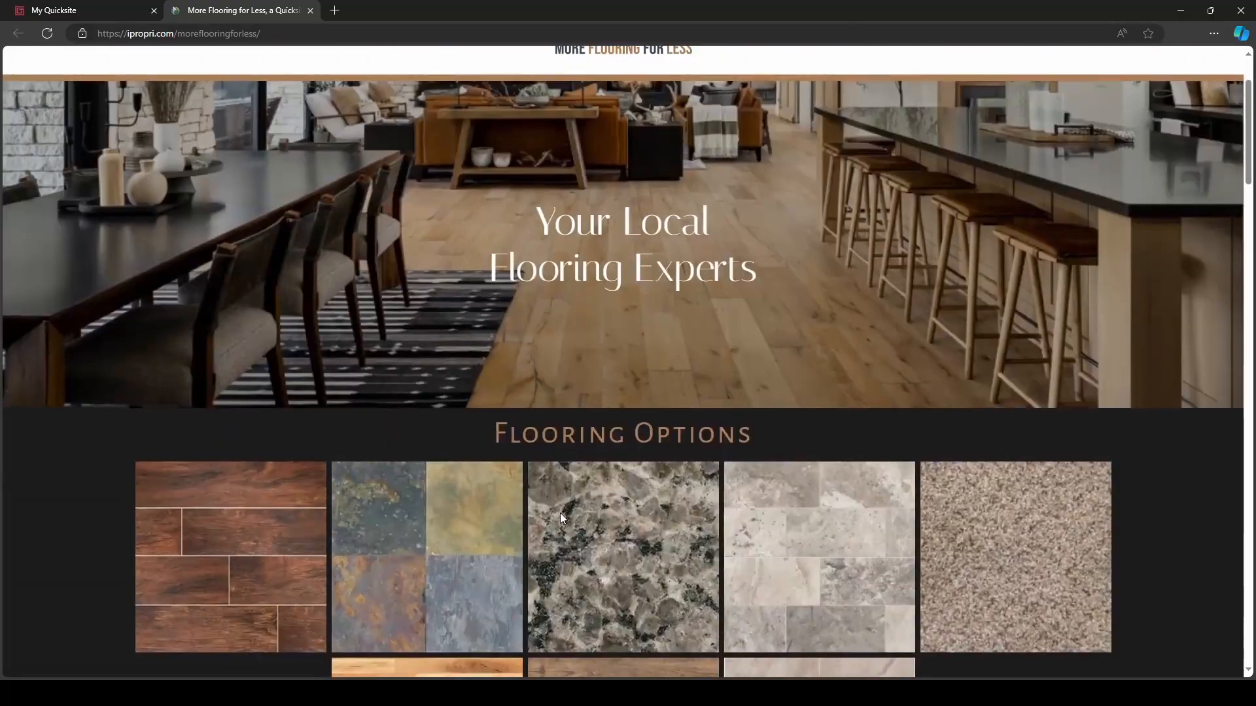
pyautogui.scroll(-4, 561, 519)
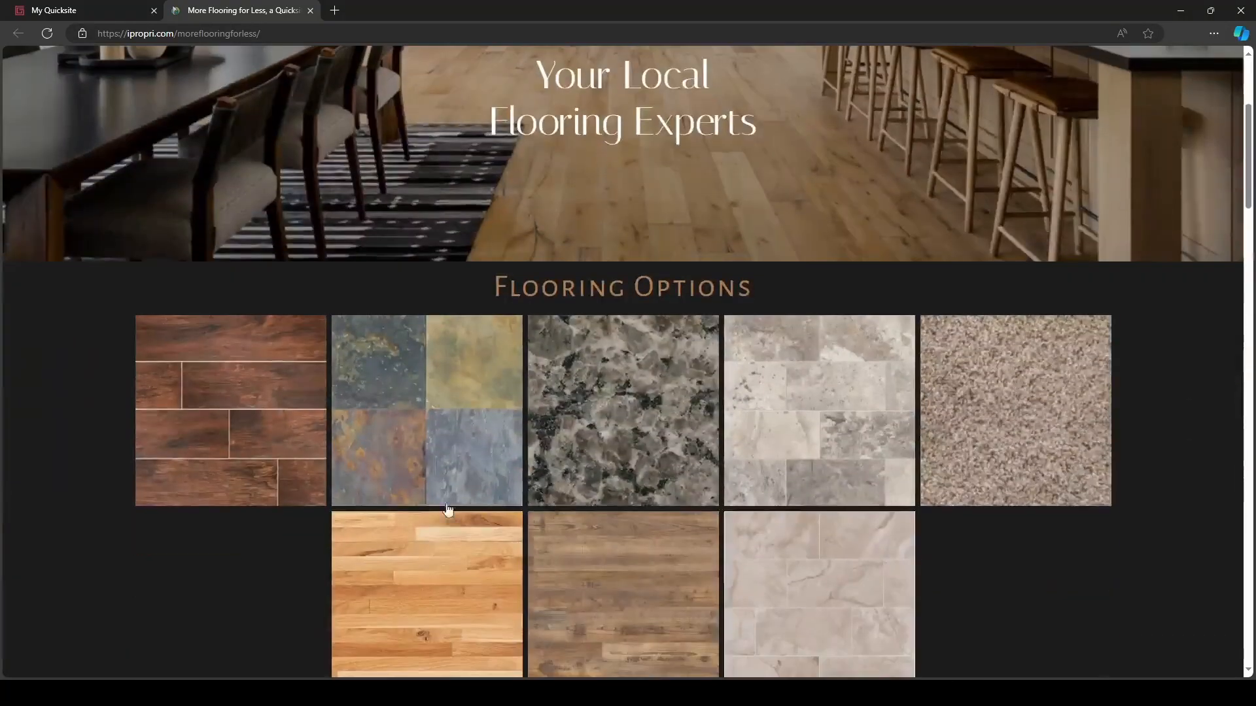
pyautogui.click(264, 441)
pyautogui.click(1235, 364)
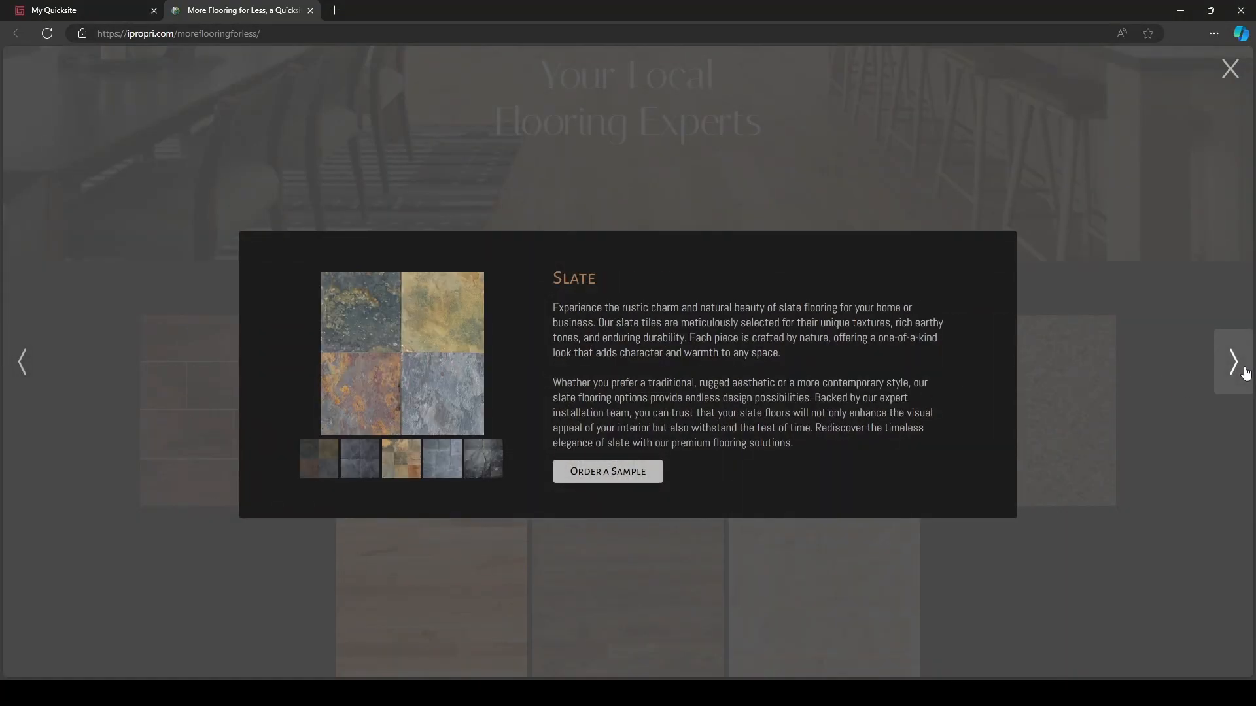
pyautogui.click(1235, 363)
pyautogui.click(457, 467)
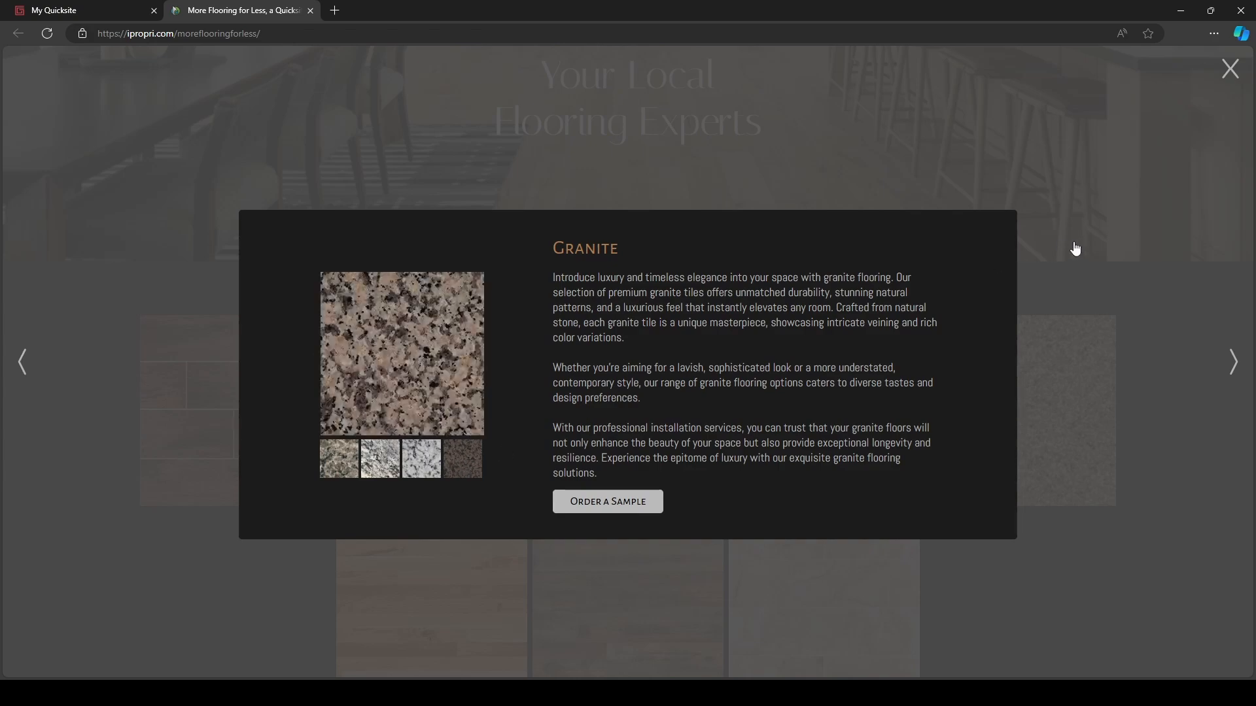
pyautogui.click(1229, 68)
# Review the Who We Are and Our Installation sections, and show the wood-plank installation photo.
pyautogui.scroll(-10, 830, 378)
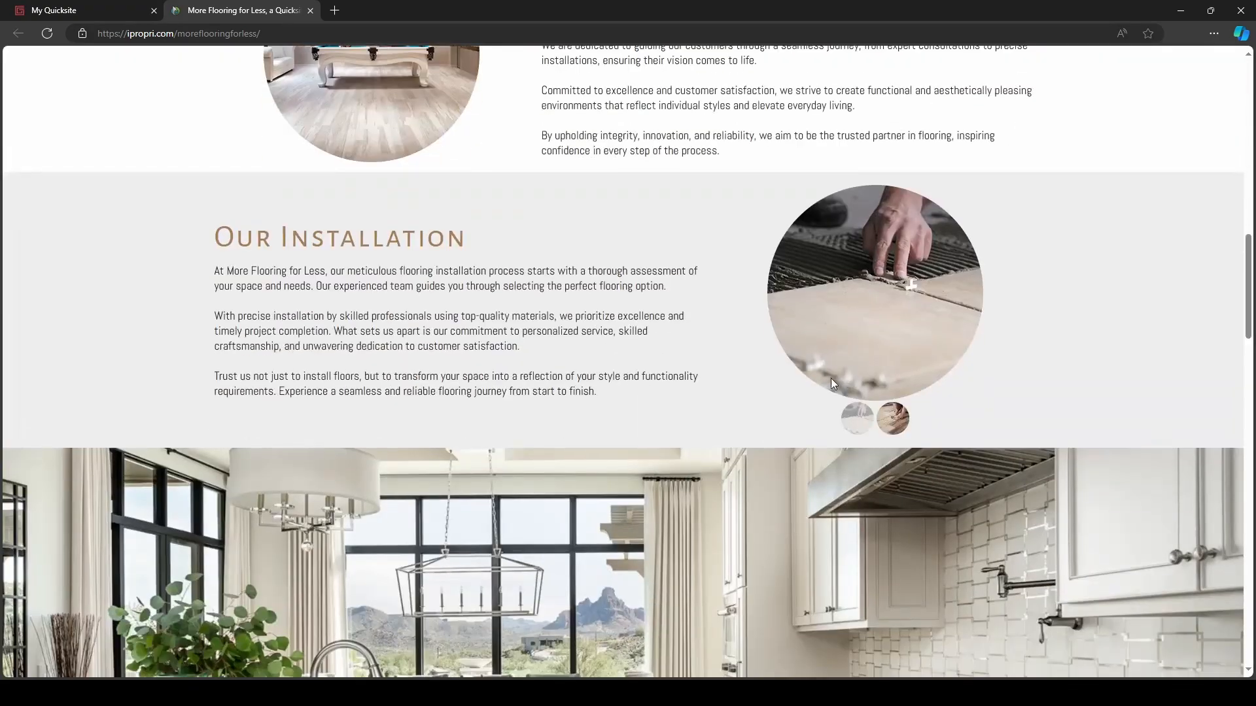
pyautogui.scroll(1, 694, 233)
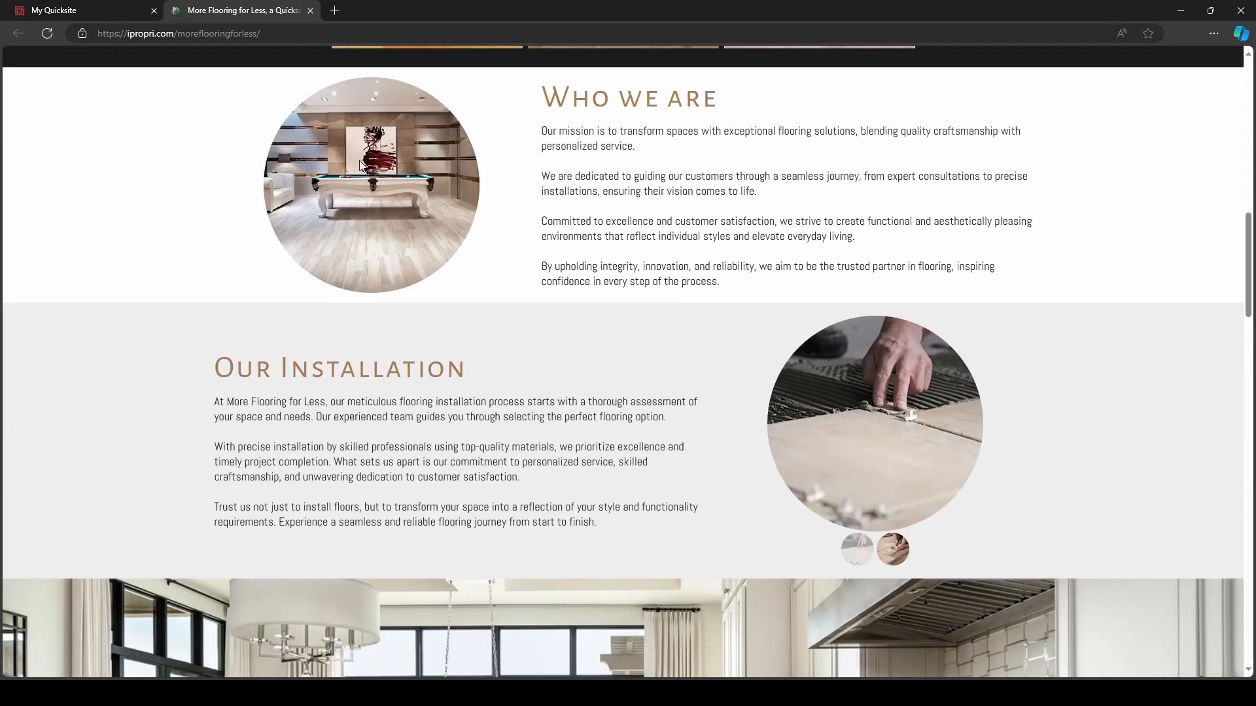
pyautogui.scroll(-2, 597, 339)
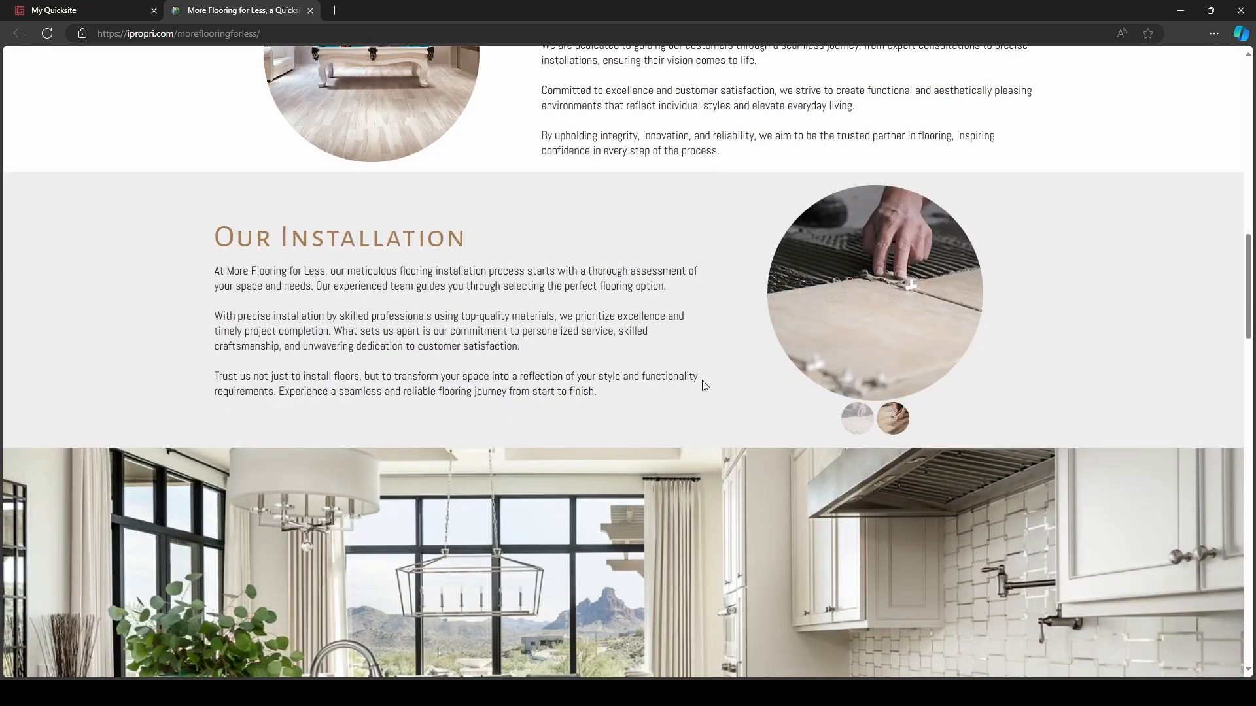
pyautogui.click(890, 414)
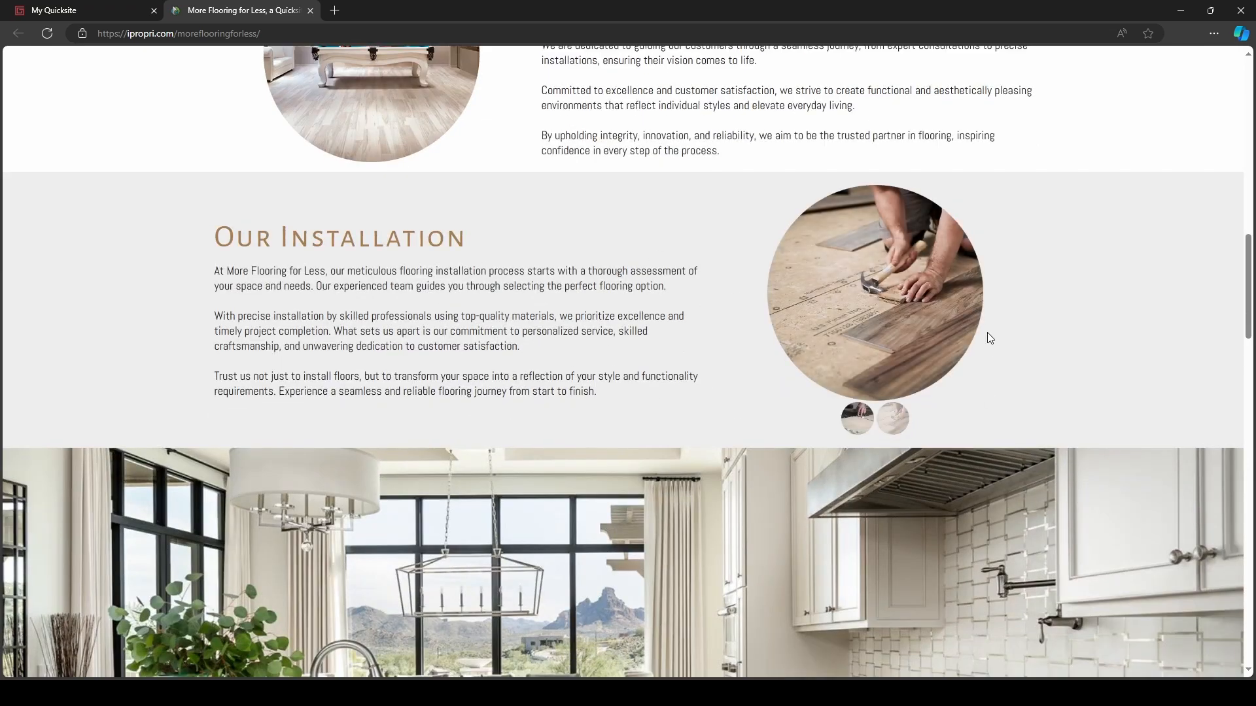
# Enlarge the gallery's first room photo and the red wood floor photo, view each one's flooring sample, and close them.
pyautogui.scroll(-9, 987, 332)
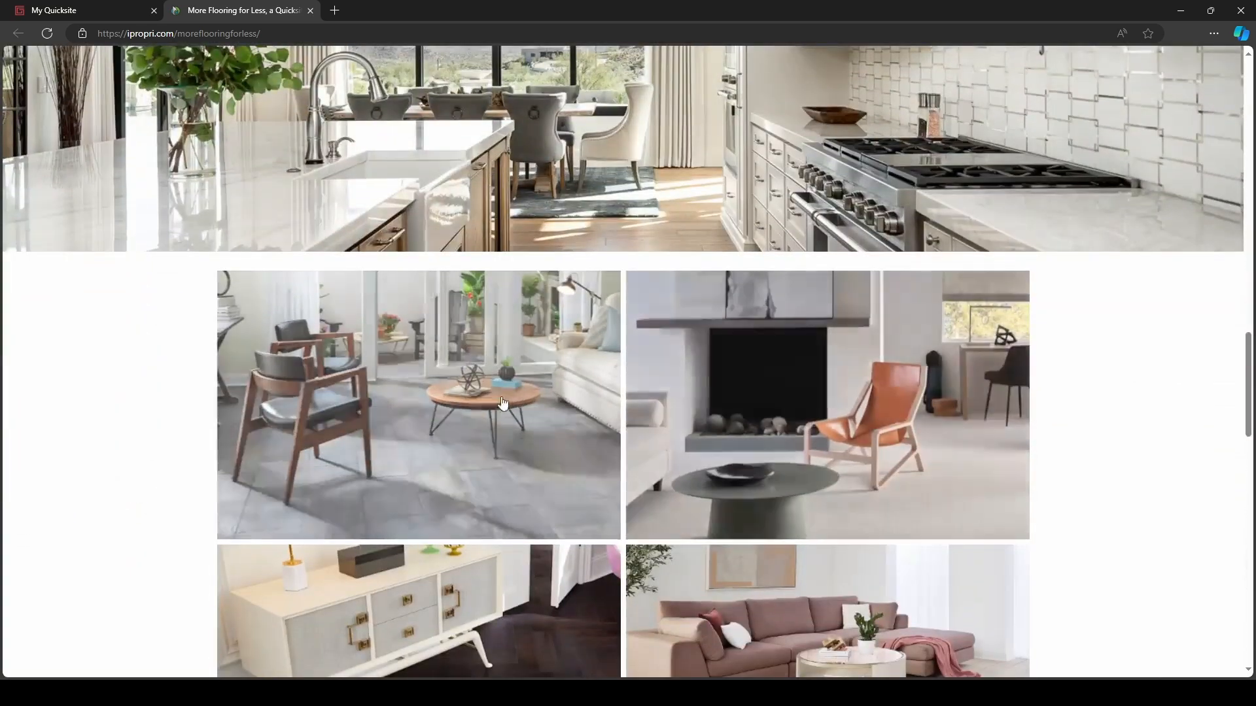
pyautogui.click(502, 403)
pyautogui.click(513, 533)
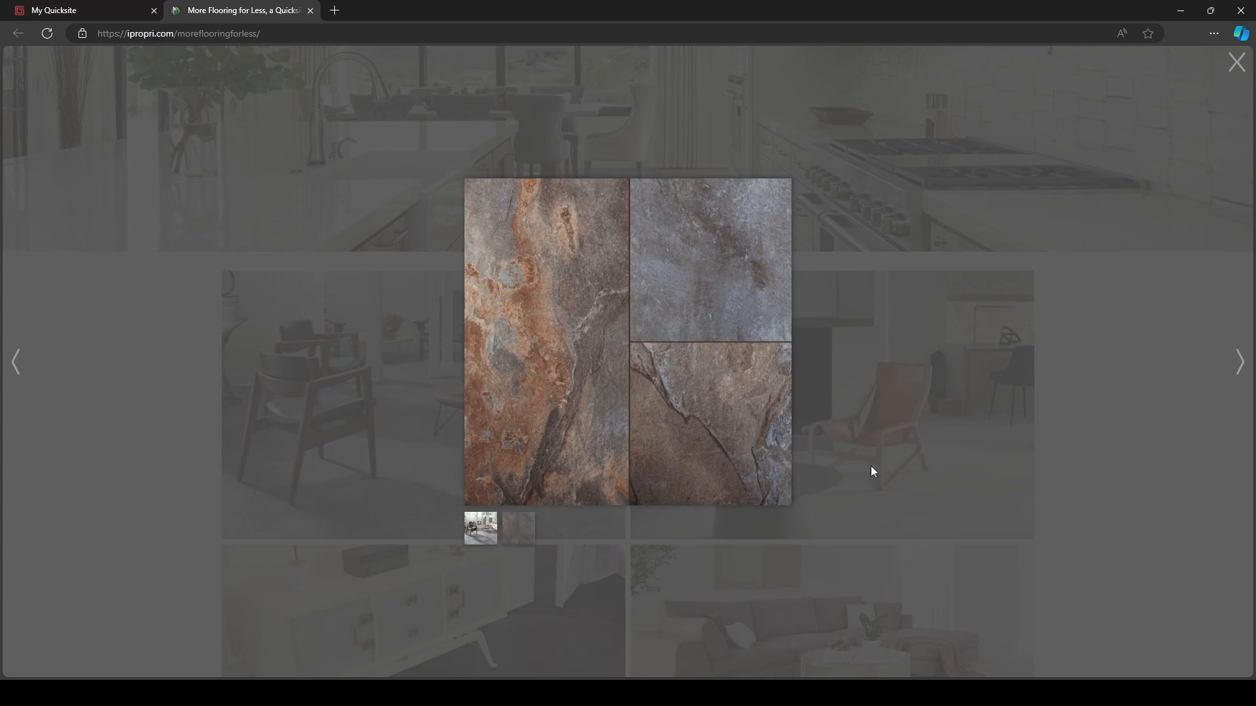
pyautogui.click(1232, 69)
pyautogui.scroll(-6, 634, 522)
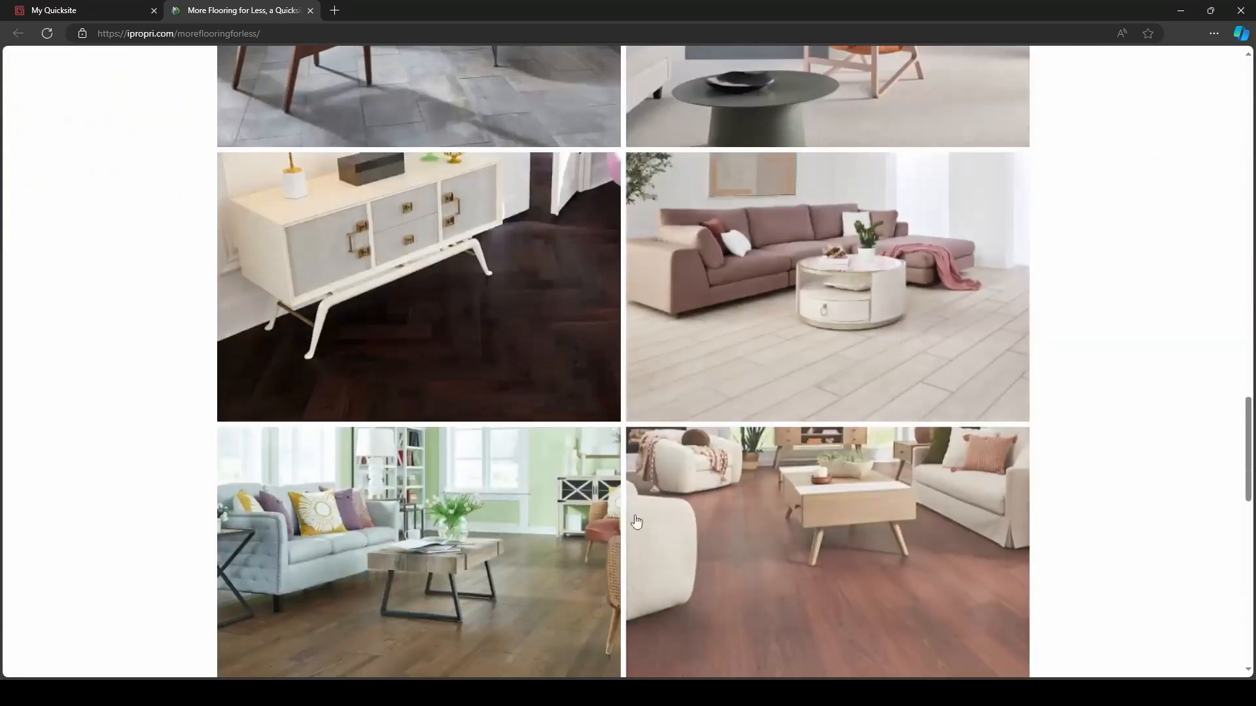
pyautogui.click(651, 568)
pyautogui.click(530, 537)
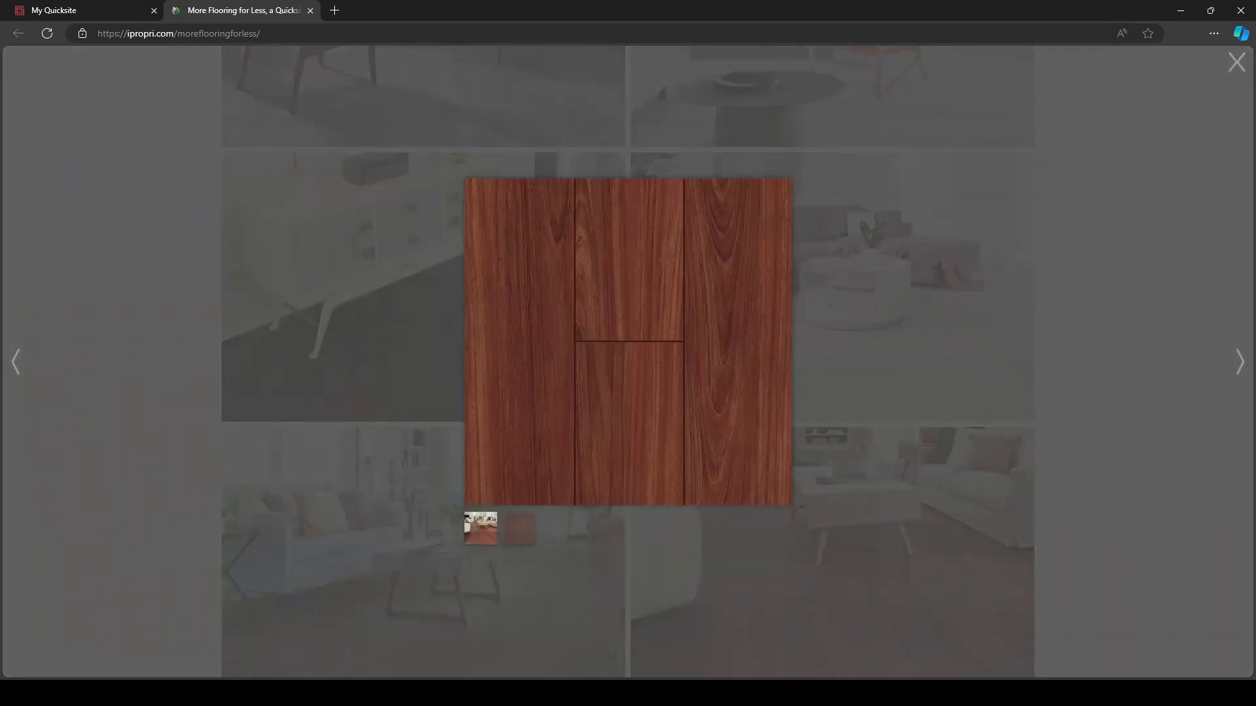
pyautogui.press('Escape')
# View the Learn More section's photo at full size, close it, and test panning the footer map.
pyautogui.scroll(-5, 688, 414)
pyautogui.click(688, 414)
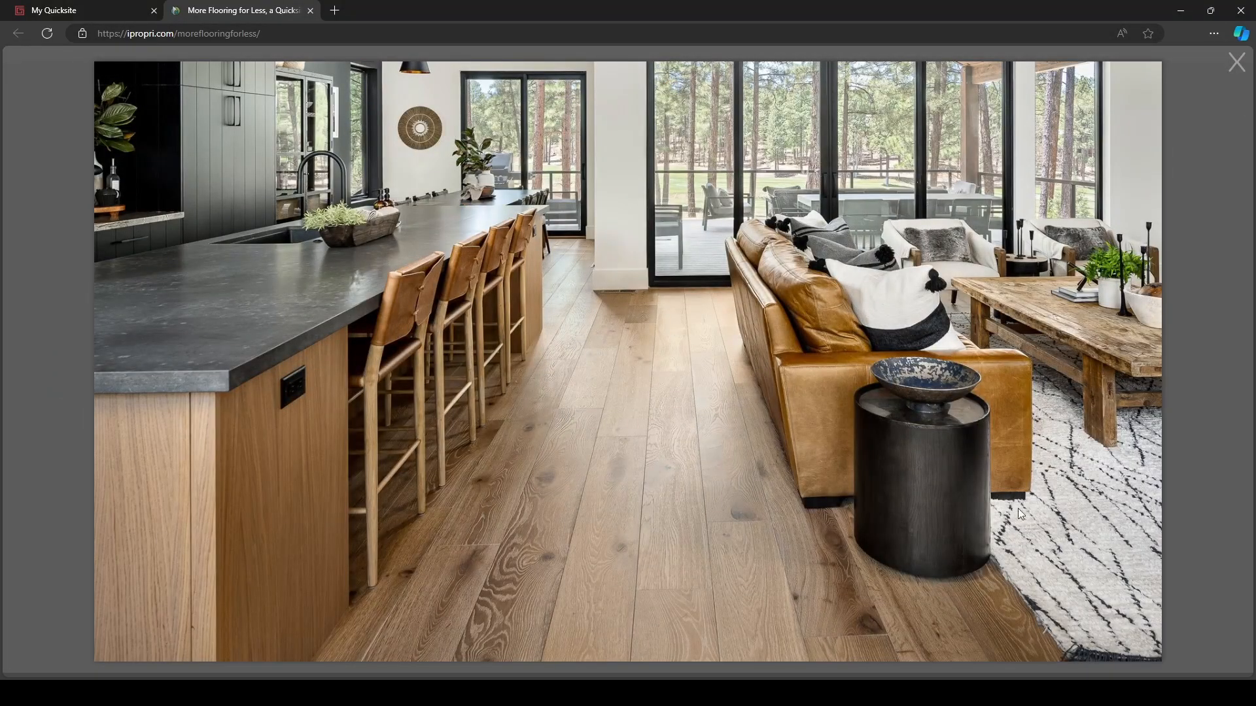
pyautogui.click(1228, 72)
pyautogui.scroll(-5, 406, 411)
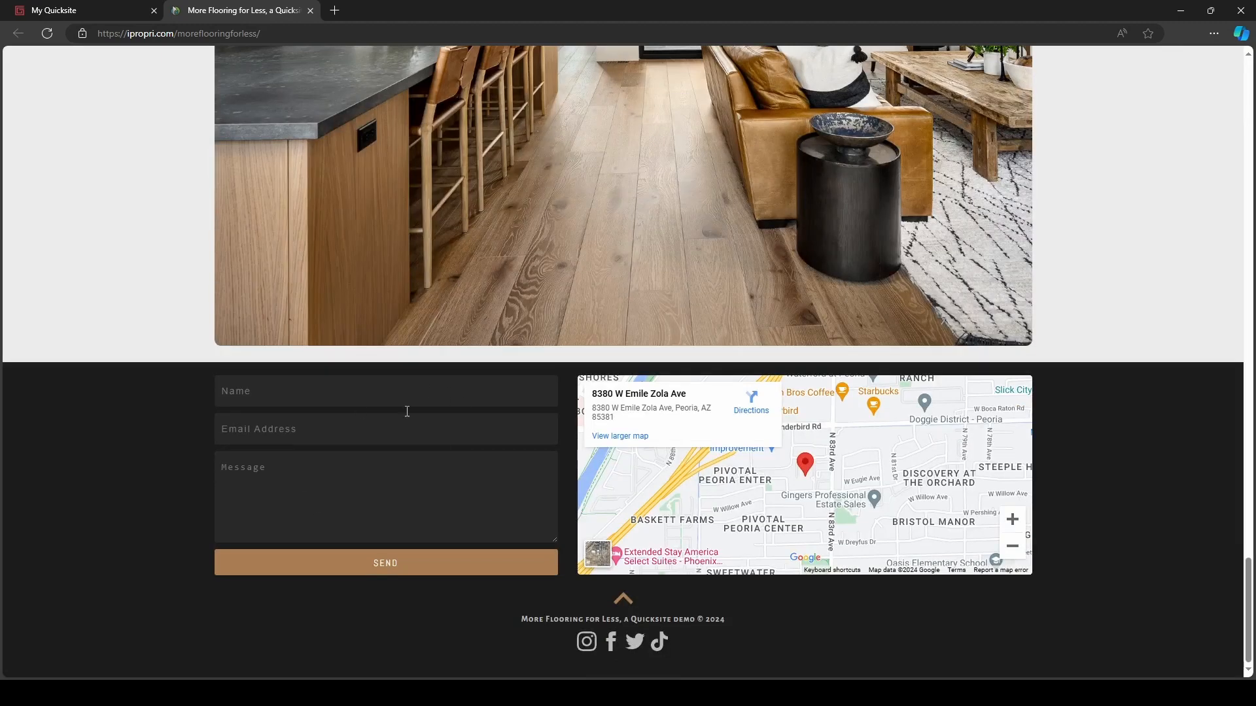
pyautogui.moveTo(883, 499)
pyautogui.mouseDown()
pyautogui.moveTo(871, 477)
pyautogui.moveTo(924, 474)
pyautogui.moveTo(888, 490)
pyautogui.moveTo(897, 482)
pyautogui.mouseUp()
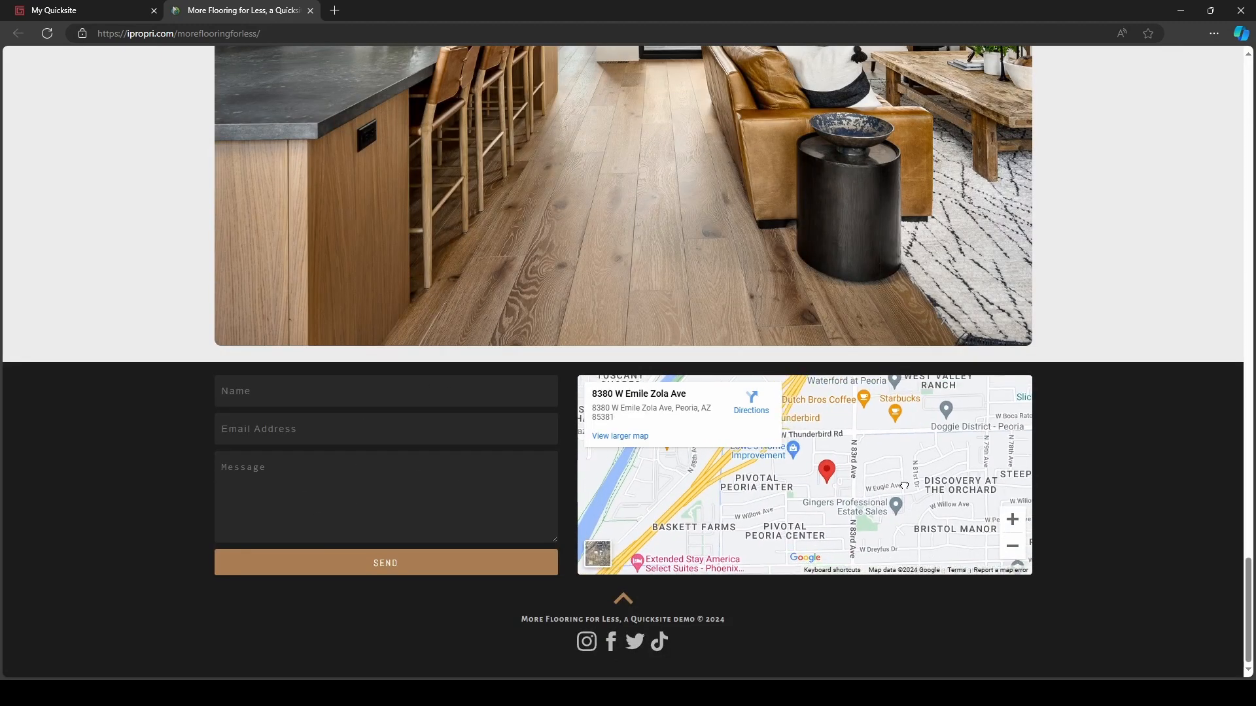